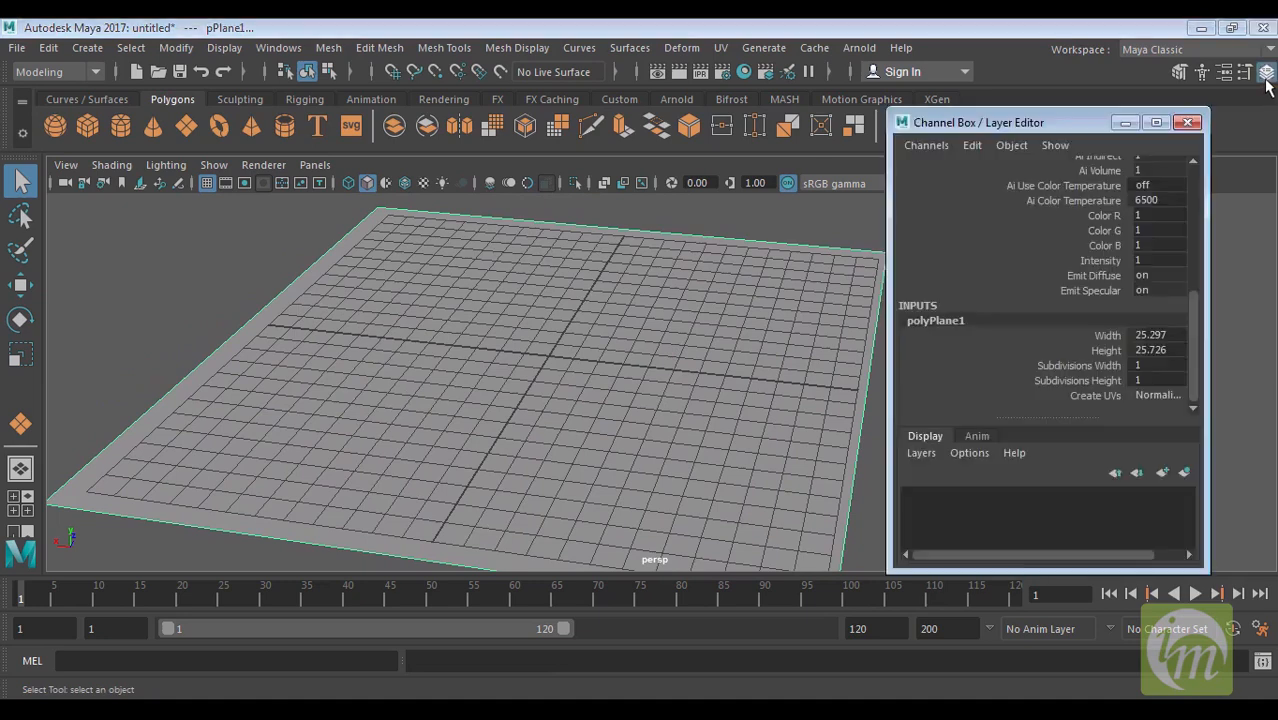
# Step: Increase the plane's width and height subdivisions together to form a dense grid, then close the floating attribute window
pyautogui.moveTo(1017, 128); pyautogui.dragTo(1059, 126)
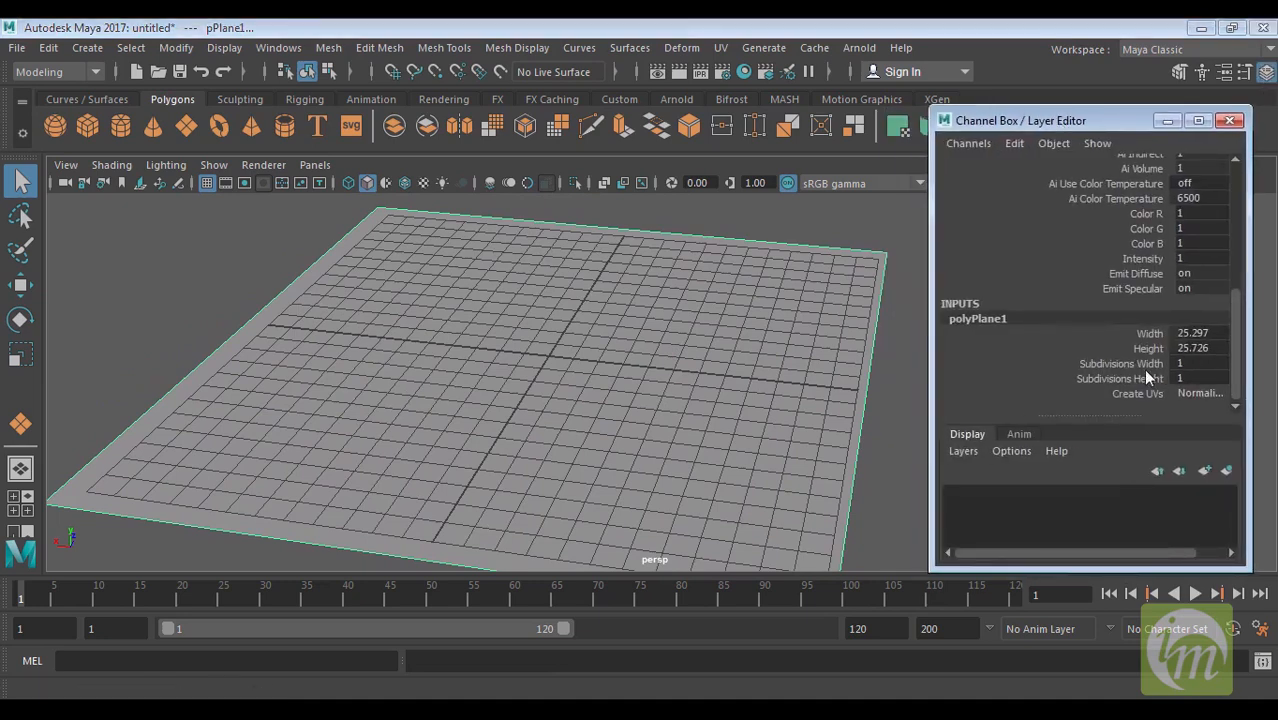
pyautogui.moveTo(1143, 366); pyautogui.dragTo(1146, 378)
pyautogui.keyDown('alt'); pyautogui.moveTo(608, 405); pyautogui.dragTo(648, 372); pyautogui.keyUp('alt')
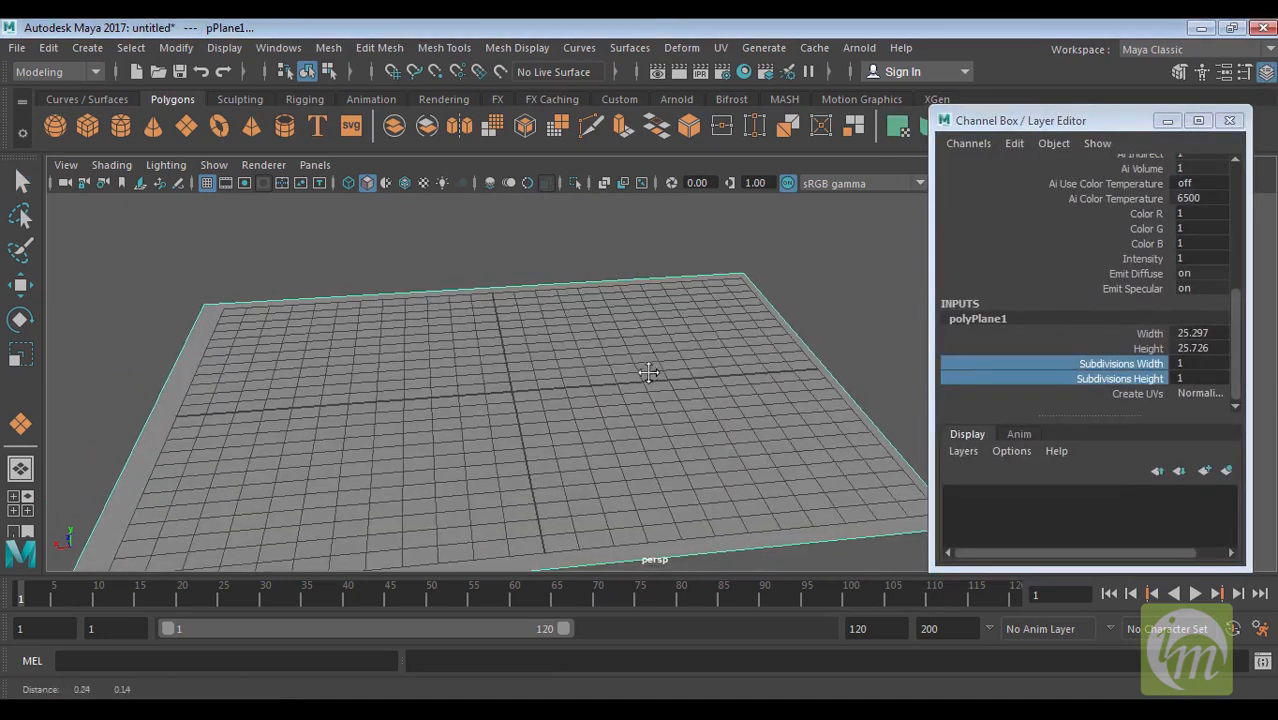
pyautogui.scroll(-3, 640, 360)
pyautogui.moveTo(626, 394); pyautogui.dragTo(889, 368, button='middle')
pyautogui.keyDown('alt'); pyautogui.moveTo(798, 398); pyautogui.dragTo(673, 388); pyautogui.keyUp('alt')
pyautogui.moveTo(673, 388); pyautogui.dragTo(752, 374, button='middle')
pyautogui.keyDown('alt'); pyautogui.moveTo(812, 383); pyautogui.dragTo(600, 358); pyautogui.keyUp('alt')
pyautogui.click(1229, 122)
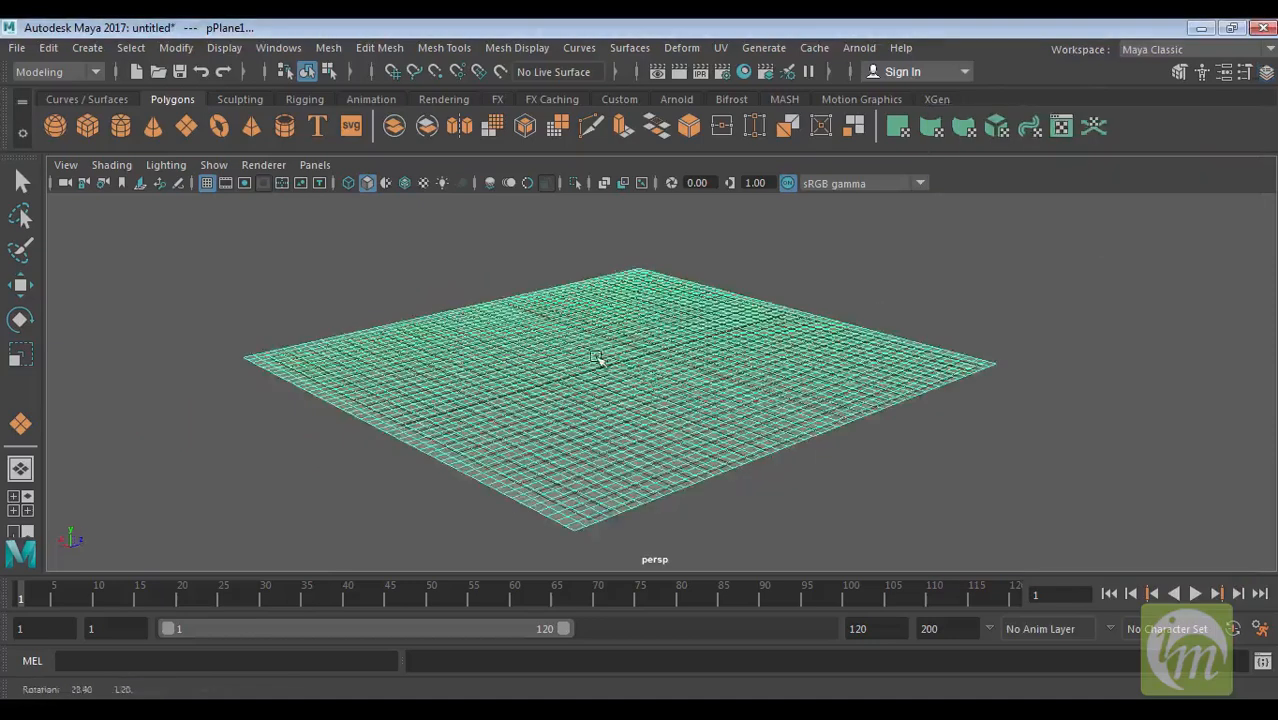
# Step: Reselect the subdivided plane and detach the list of sculpting tools as a floating window
pyautogui.click(829, 306)
pyautogui.keyDown('alt'); pyautogui.moveTo(825, 304); pyautogui.dragTo(750, 329); pyautogui.keyUp('alt')
pyautogui.click(730, 420)
pyautogui.keyDown('alt'); pyautogui.moveTo(724, 428); pyautogui.dragTo(695, 412); pyautogui.keyUp('alt')
pyautogui.keyDown('alt'); pyautogui.moveTo(733, 386); pyautogui.dragTo(693, 411, button='middle'); pyautogui.keyUp('alt')
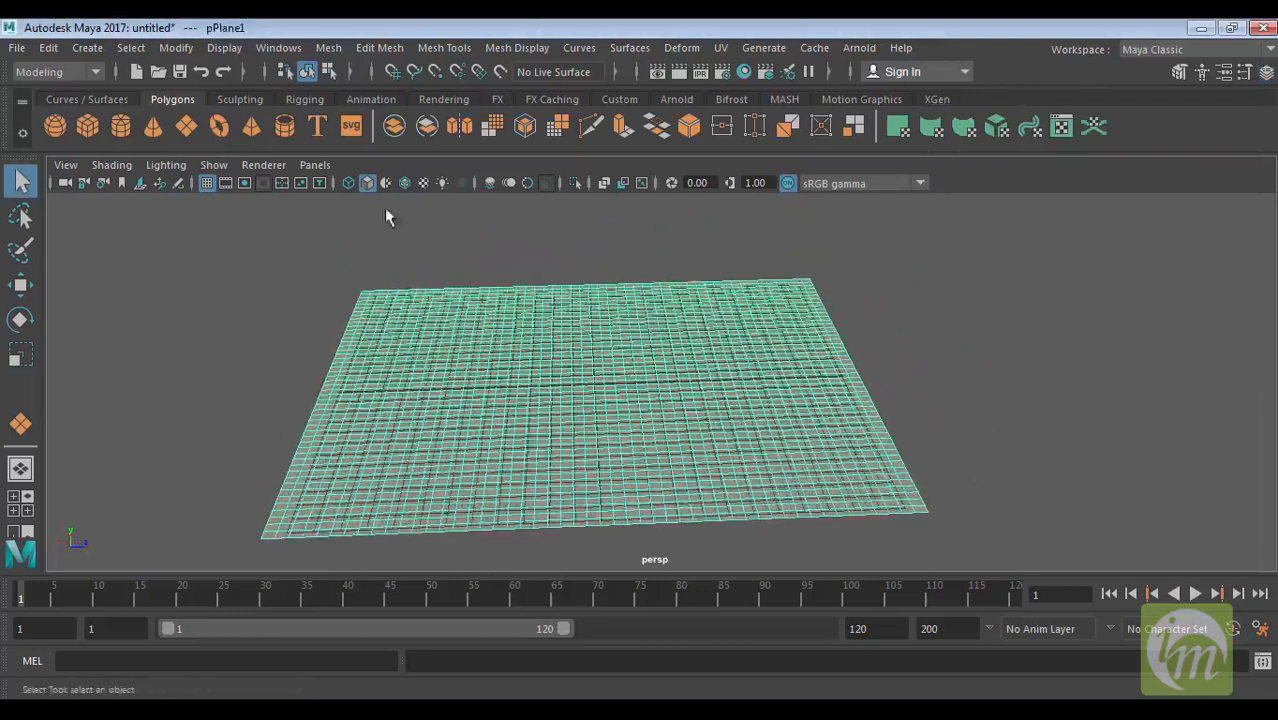
pyautogui.click(465, 48)
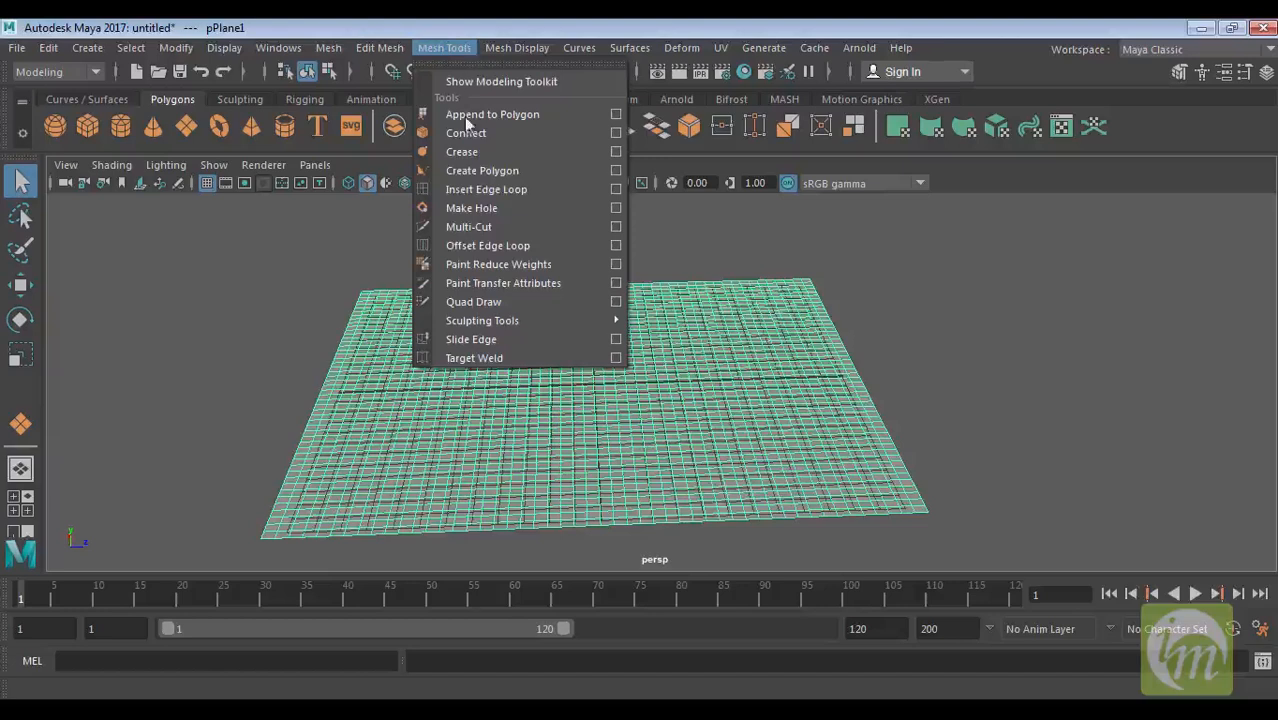
pyautogui.moveTo(491, 320)
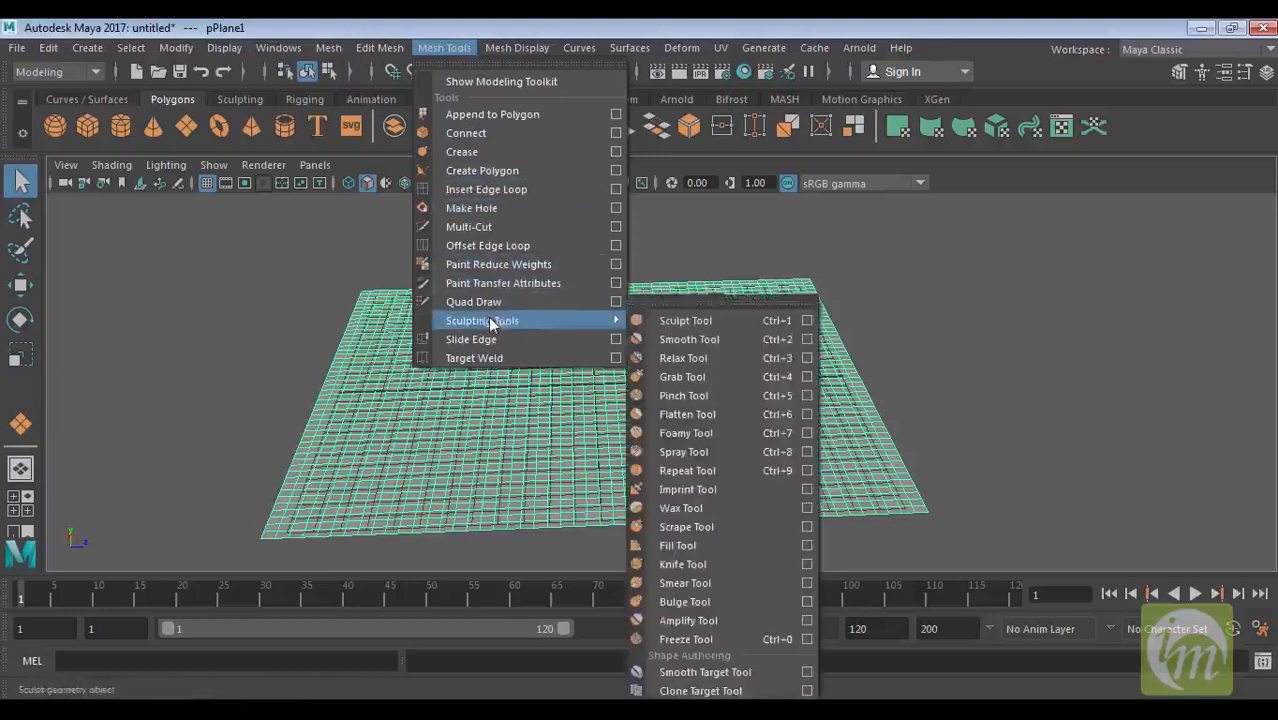
pyautogui.click(726, 300)
pyautogui.moveTo(755, 282)
pyautogui.mouseDown()
pyautogui.moveTo(906, 253)
pyautogui.moveTo(1047, 166)
pyautogui.mouseUp()
pyautogui.keyDown('alt'); pyautogui.moveTo(606, 327); pyautogui.dragTo(572, 332, button='middle'); pyautogui.keyUp('alt')
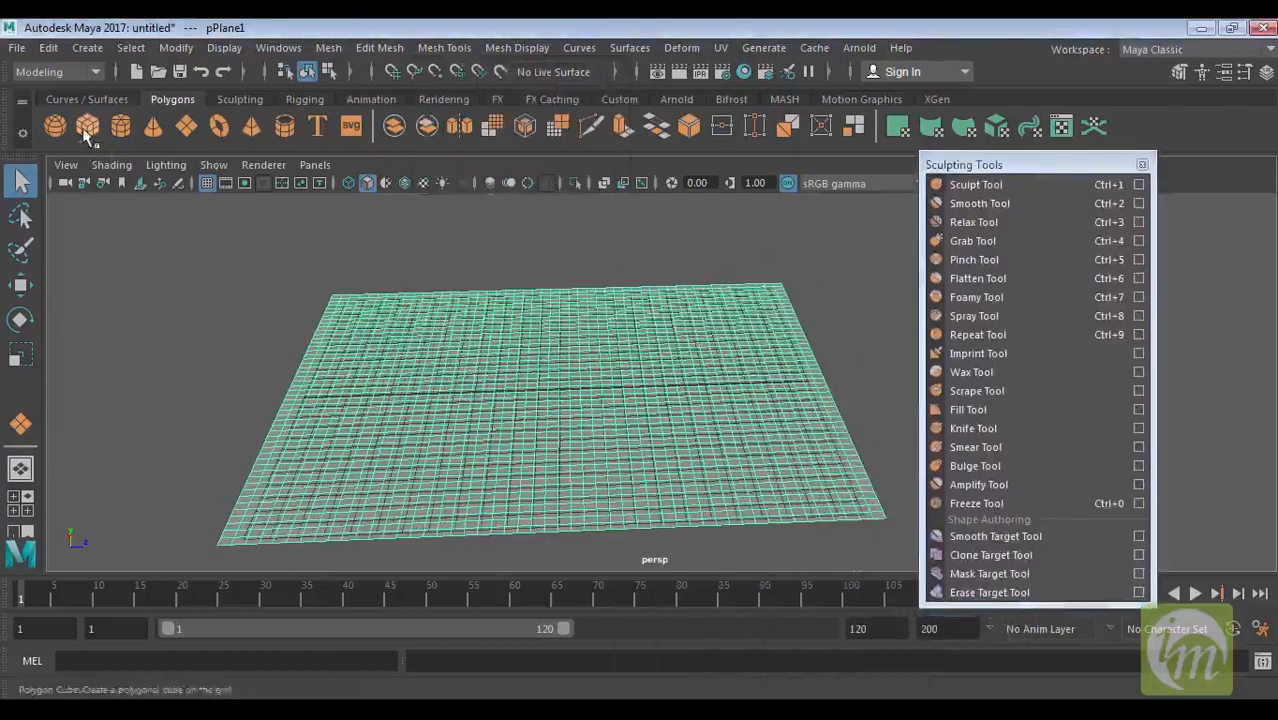
# Step: Activate the Sculpt Tool on the plane with its settings displayed, and close the floating sculpting tools list
pyautogui.click(242, 100)
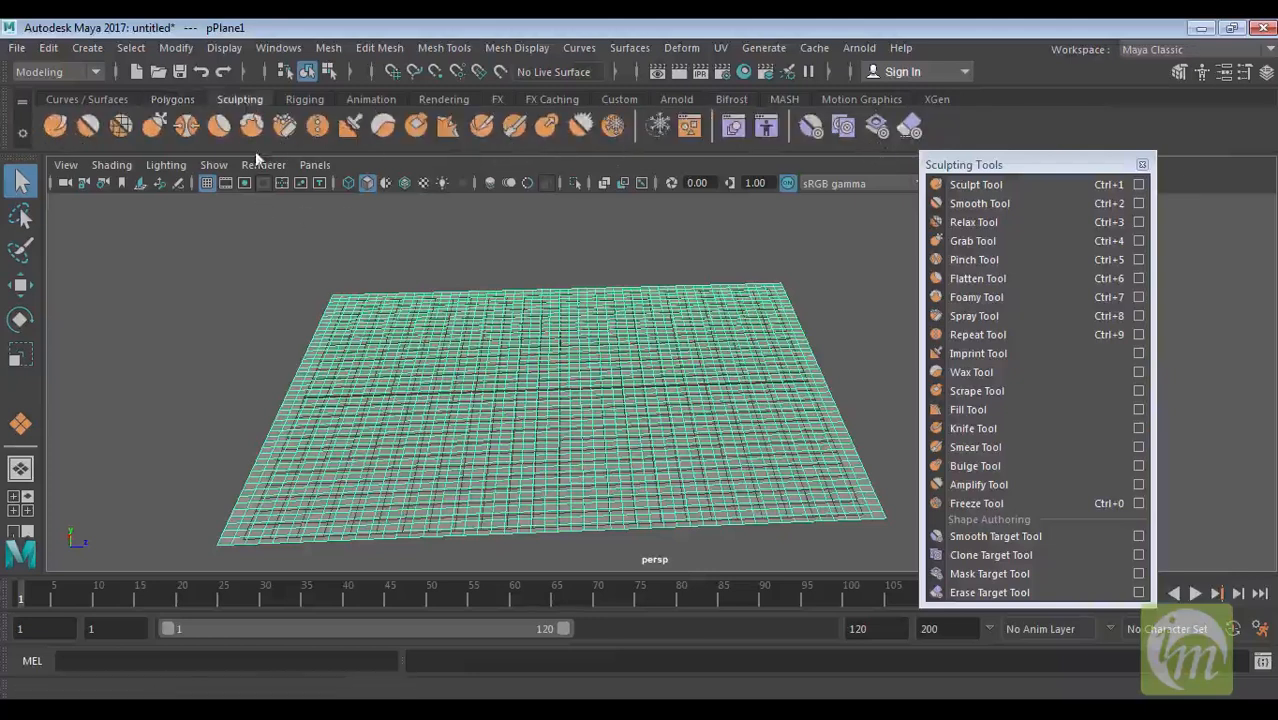
pyautogui.keyDown('alt'); pyautogui.moveTo(546, 406); pyautogui.dragTo(608, 413); pyautogui.keyUp('alt')
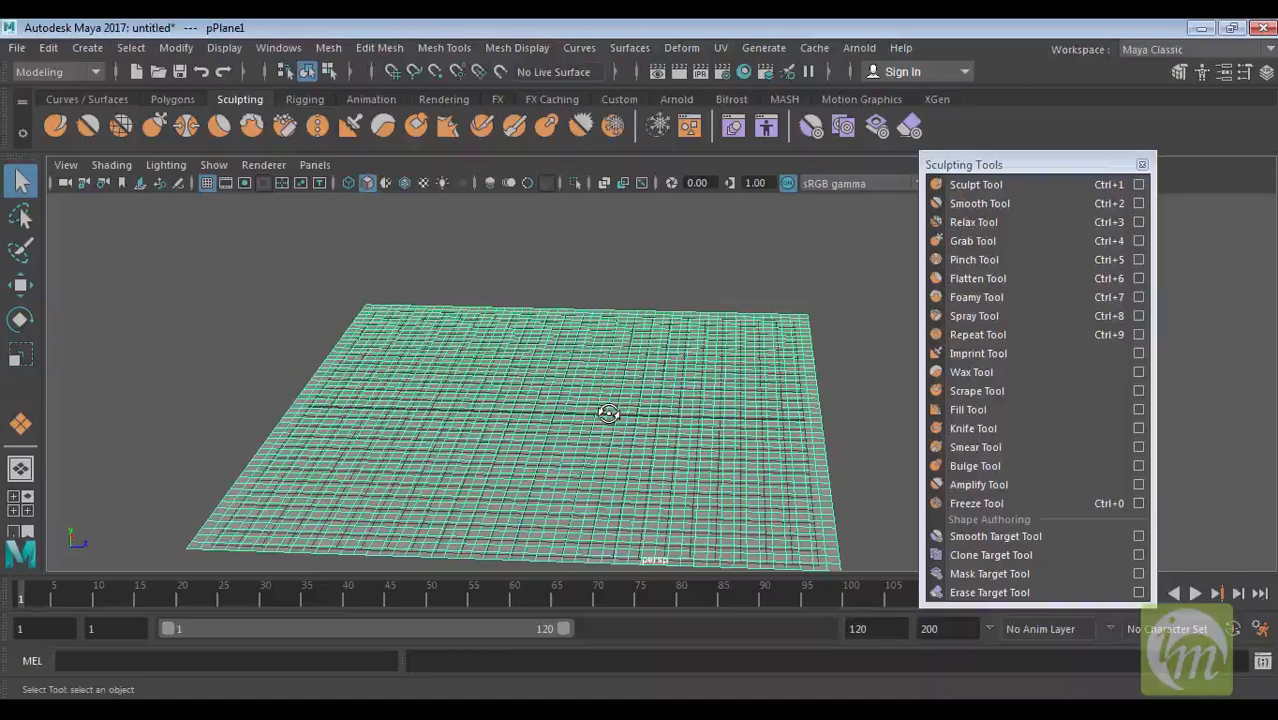
pyautogui.moveTo(702, 398)
pyautogui.keyDown('alt'); pyautogui.mouseDown()
pyautogui.moveTo(680, 392)
pyautogui.moveTo(713, 394)
pyautogui.moveTo(716, 428)
pyautogui.mouseUp(); pyautogui.keyUp('alt')
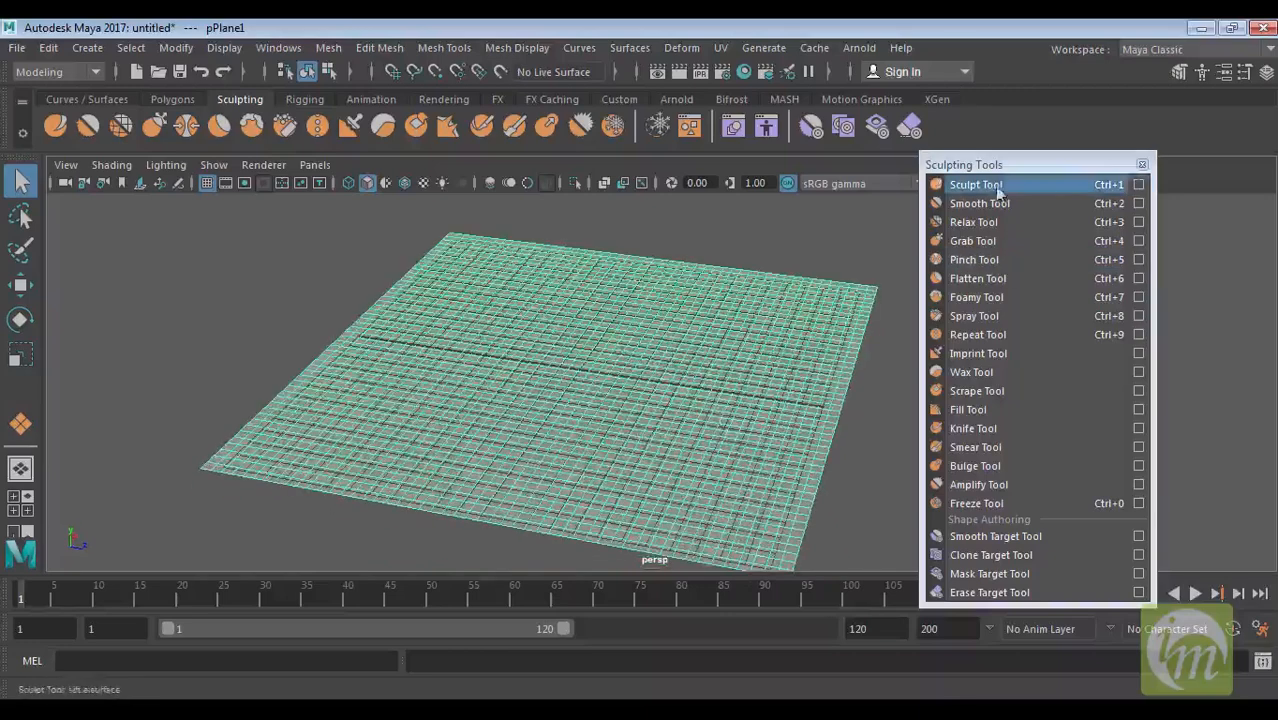
pyautogui.click(1140, 186)
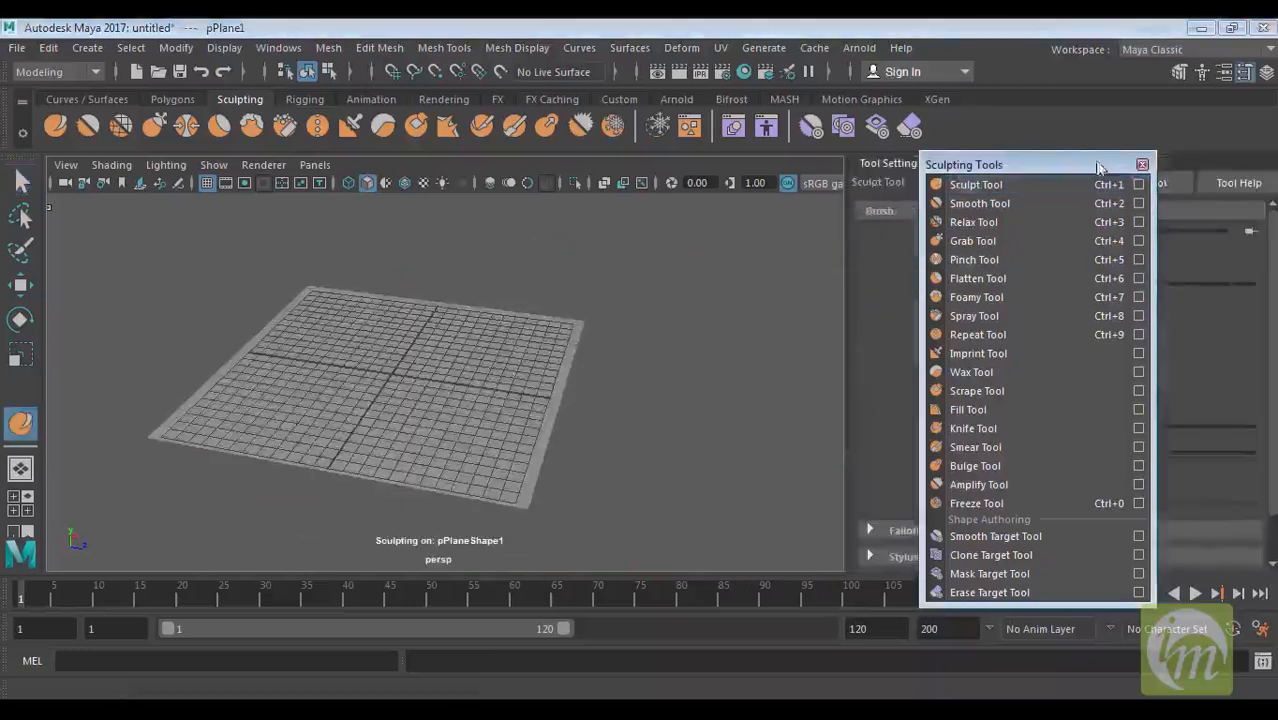
pyautogui.moveTo(1086, 172); pyautogui.dragTo(654, 179)
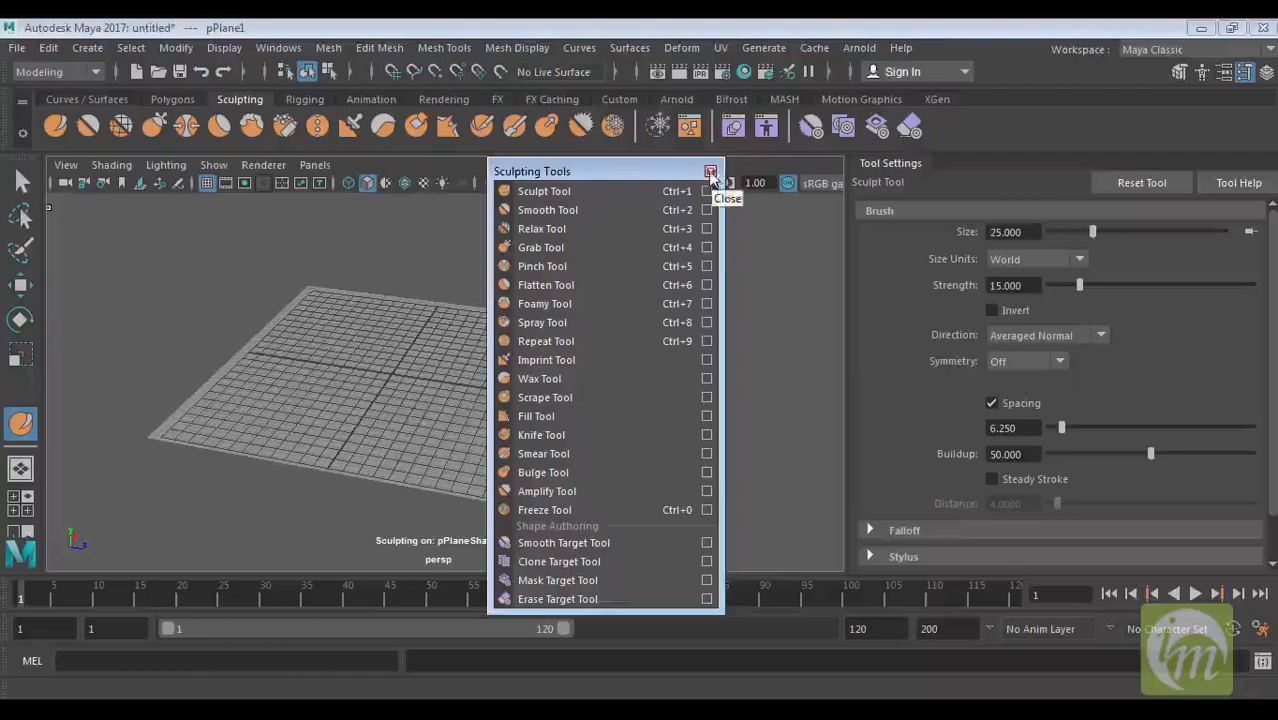
pyautogui.click(710, 172)
# Step: Reduce the Sculpt Tool brush size to about 2.16 and raise tall peaks and ridges around the plane's edges
pyautogui.scroll(5, 775, 380)
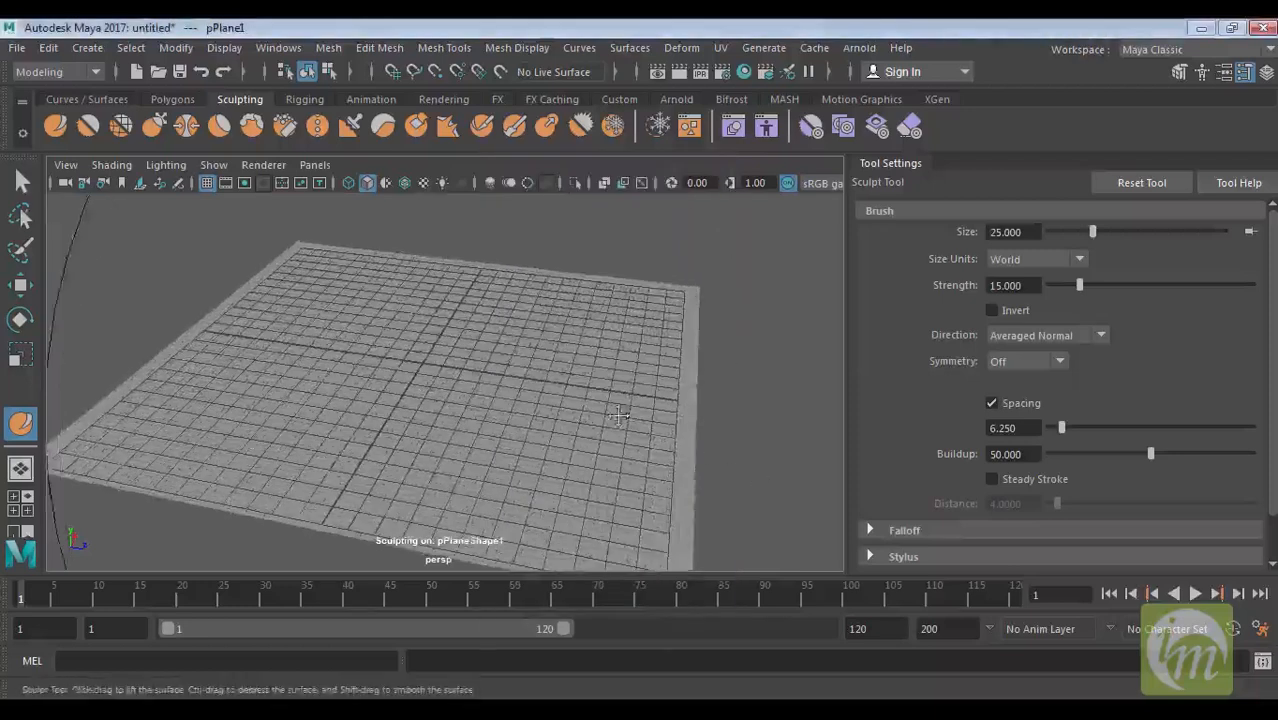
pyautogui.scroll(2, 630, 400)
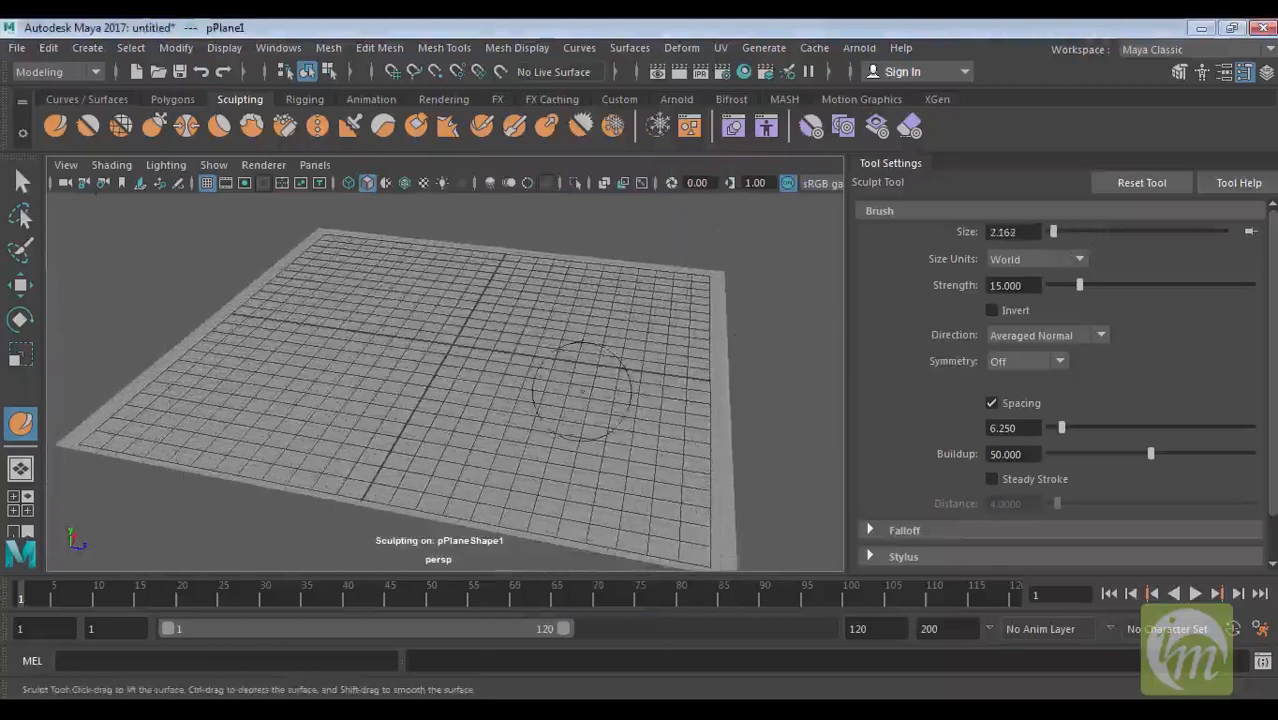
pyautogui.keyDown('alt'); pyautogui.moveTo(615, 366); pyautogui.dragTo(430, 375); pyautogui.keyUp('alt')
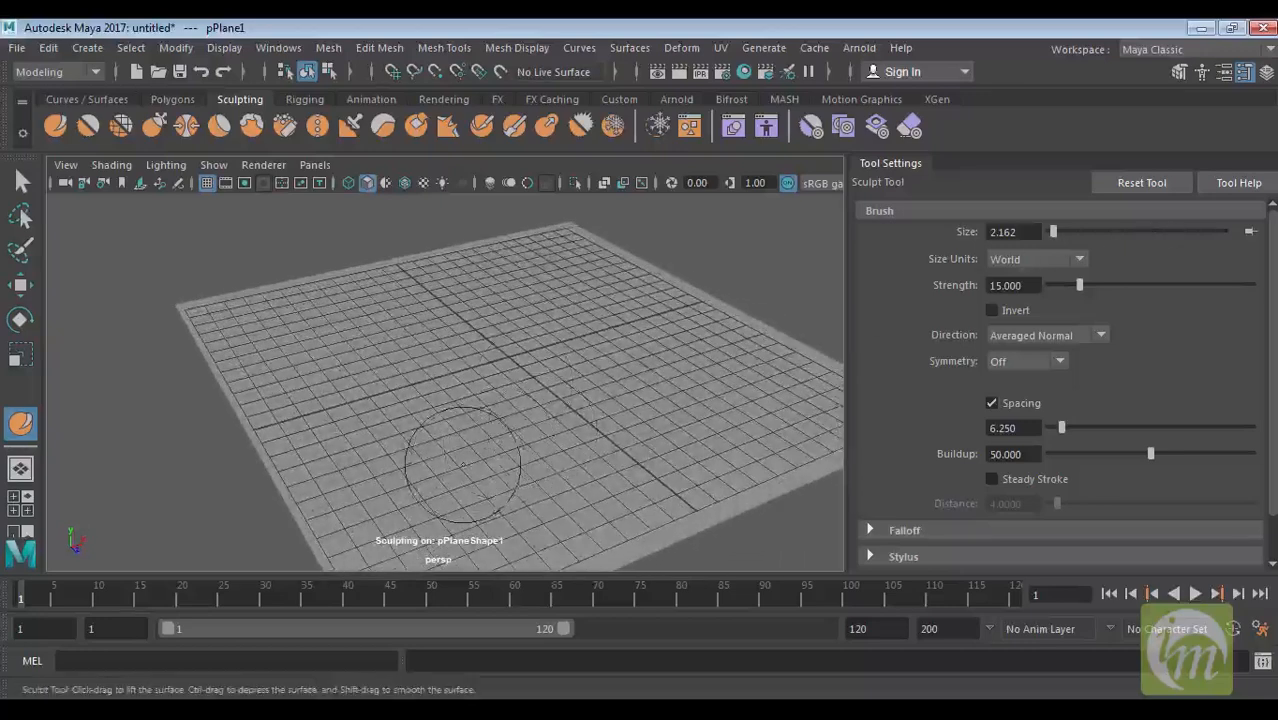
pyautogui.moveTo(496, 460)
pyautogui.mouseDown()
pyautogui.moveTo(470, 470)
pyautogui.moveTo(552, 464)
pyautogui.mouseUp()
pyautogui.moveTo(433, 471)
pyautogui.mouseDown()
pyautogui.moveTo(388, 452)
pyautogui.moveTo(482, 451)
pyautogui.moveTo(528, 469)
pyautogui.moveTo(579, 428)
pyautogui.moveTo(651, 437)
pyautogui.moveTo(542, 442)
pyautogui.moveTo(347, 501)
pyautogui.moveTo(277, 474)
pyautogui.moveTo(758, 439)
pyautogui.moveTo(690, 408)
pyautogui.mouseUp()
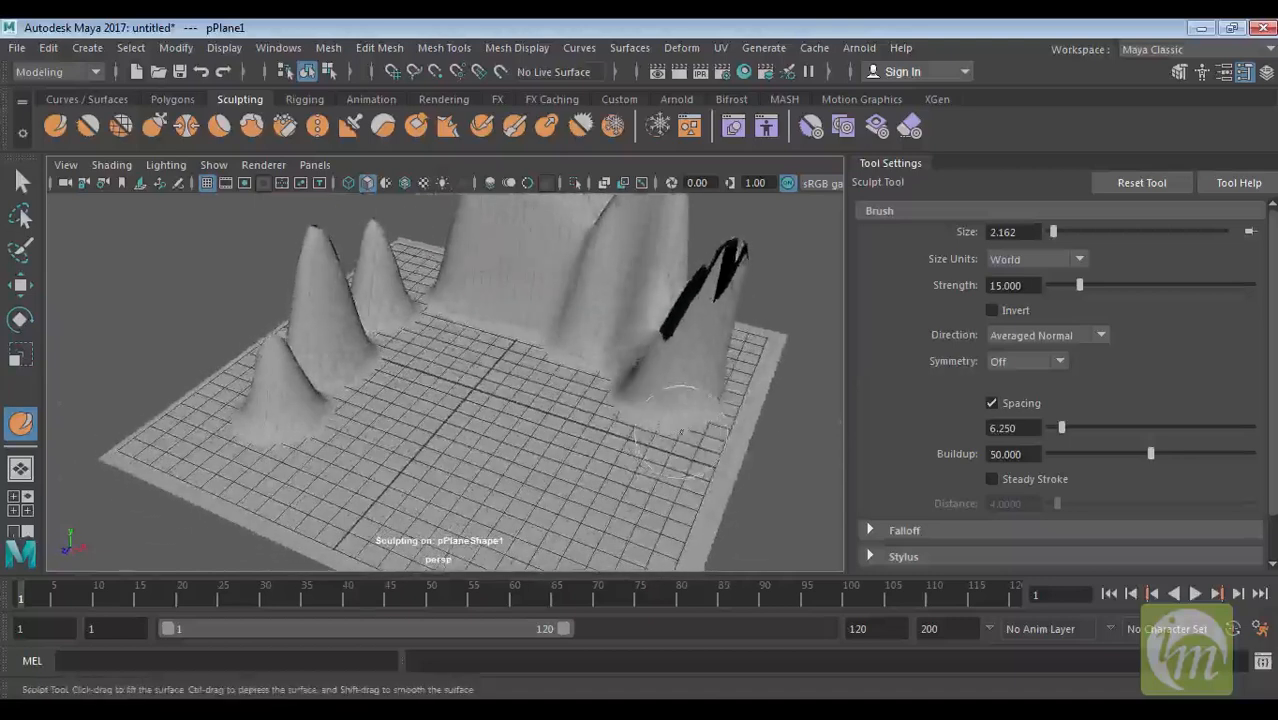
pyautogui.keyDown('alt'); pyautogui.moveTo(668, 450); pyautogui.dragTo(695, 395, button='middle'); pyautogui.keyUp('alt')
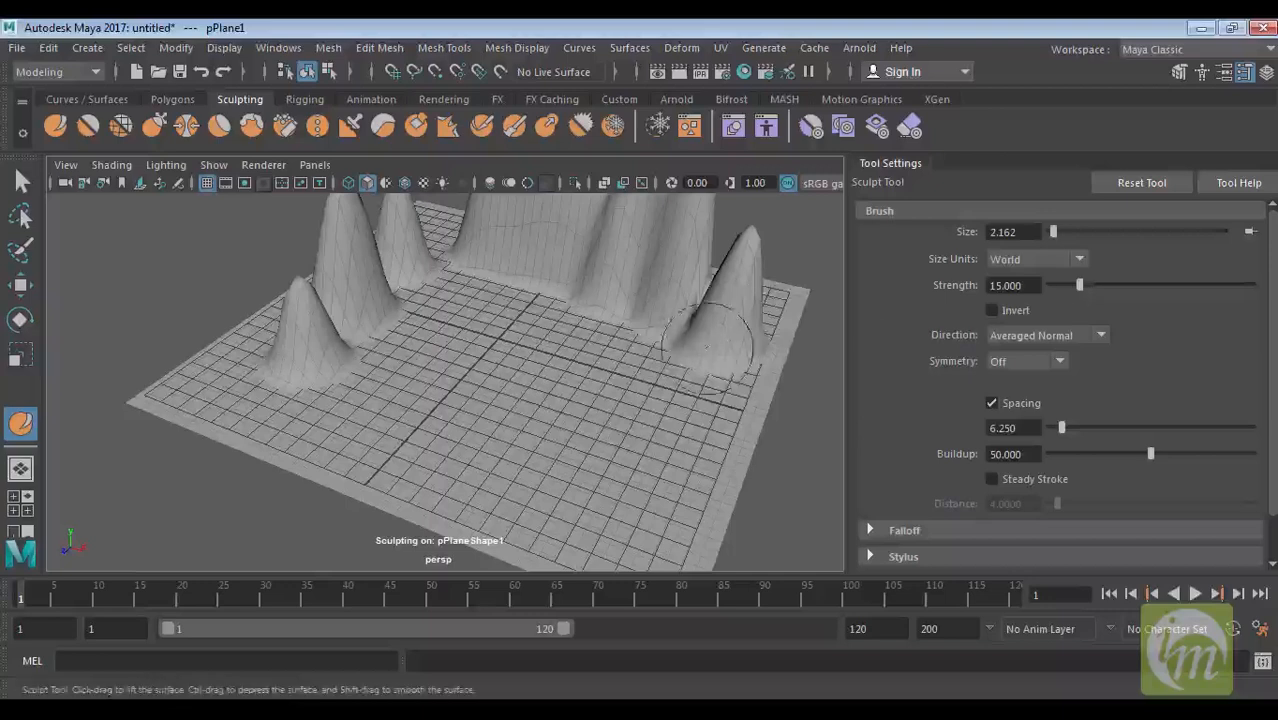
# Step: Raise a low mound near the plane's centre at strength 3.721, and a tall peak beside it at a higher strength
pyautogui.keyDown('alt'); pyautogui.moveTo(616, 364); pyautogui.dragTo(624, 368, button='middle'); pyautogui.keyUp('alt')
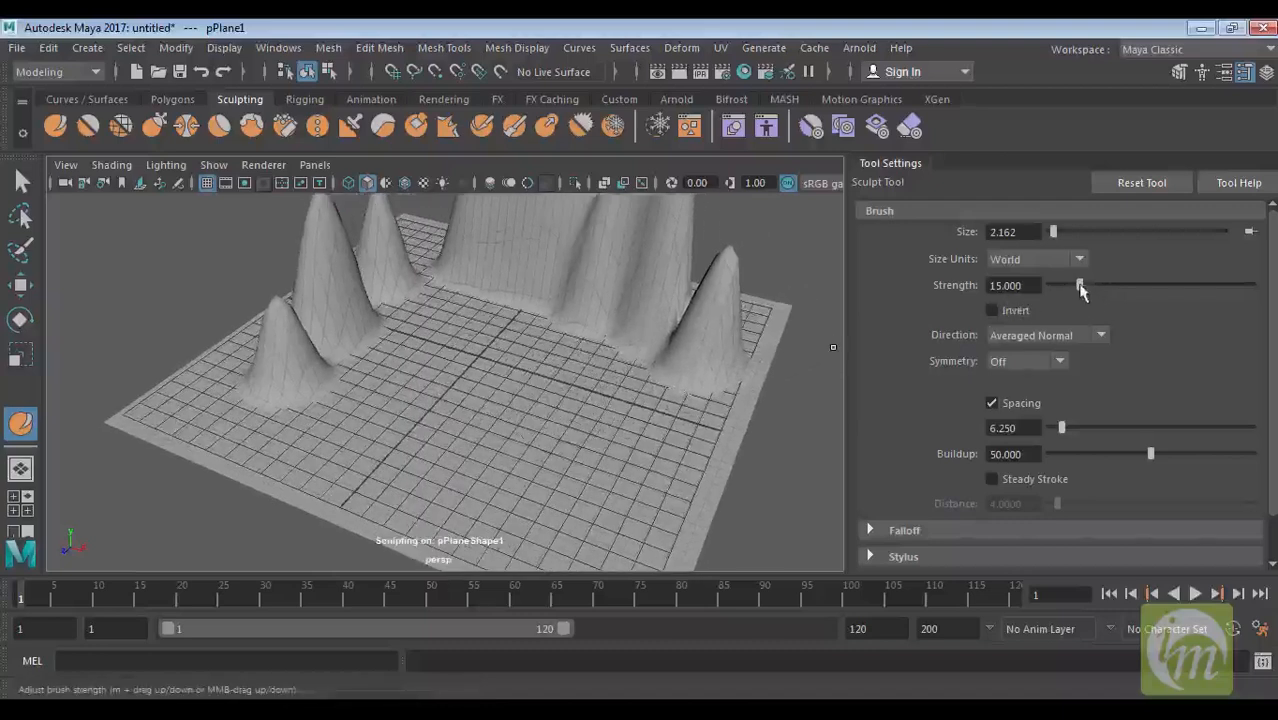
pyautogui.moveTo(1078, 285); pyautogui.dragTo(1057, 286)
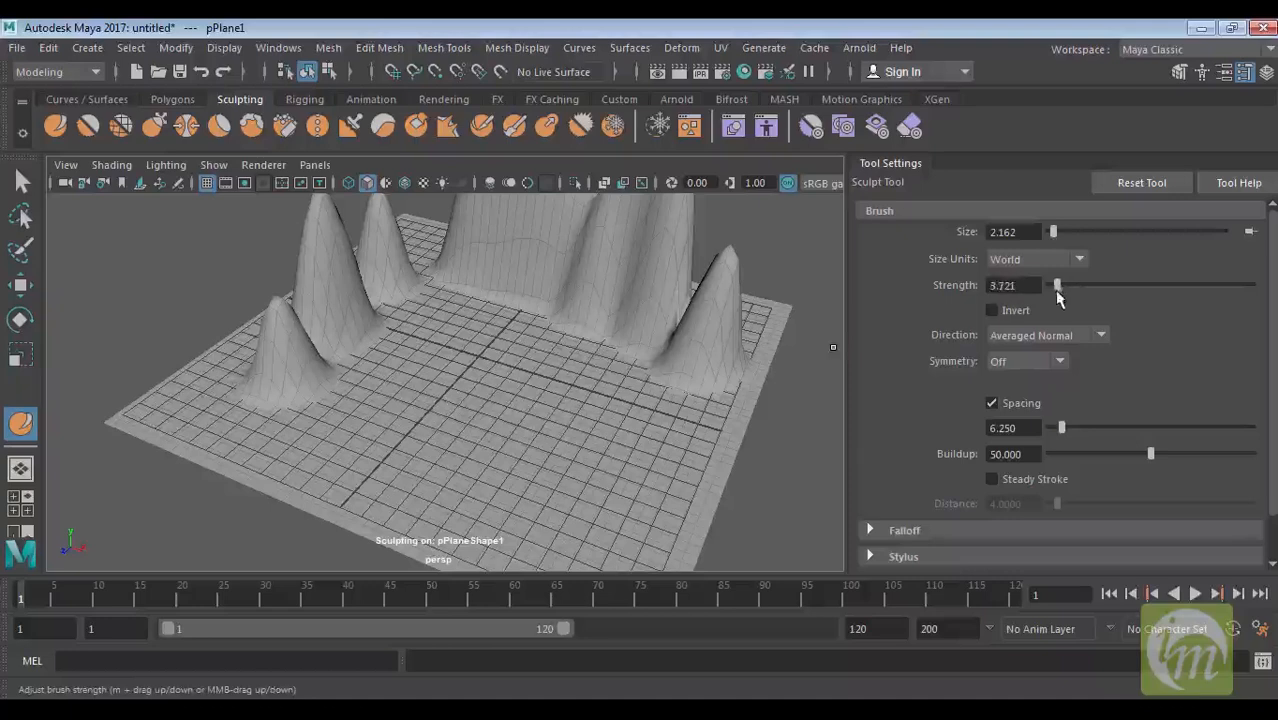
pyautogui.moveTo(515, 388); pyautogui.dragTo(481, 407)
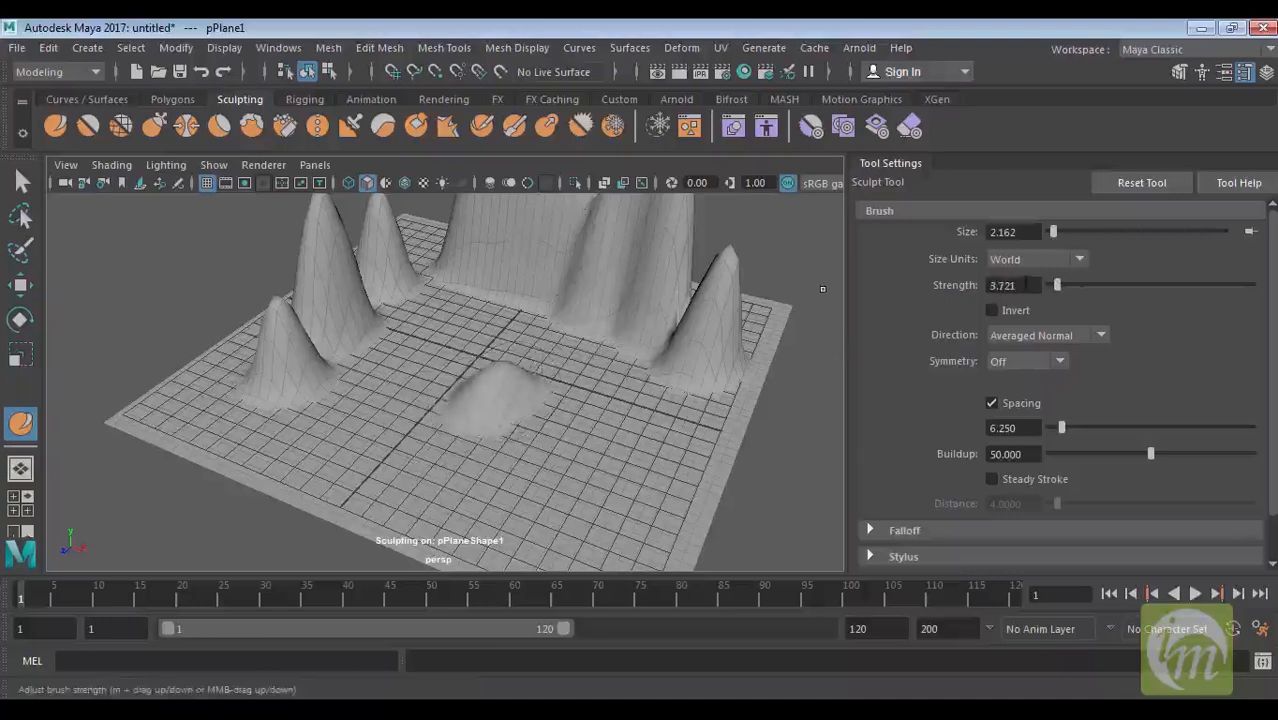
pyautogui.keyDown('alt'); pyautogui.moveTo(432, 408); pyautogui.dragTo(490, 396); pyautogui.keyUp('alt')
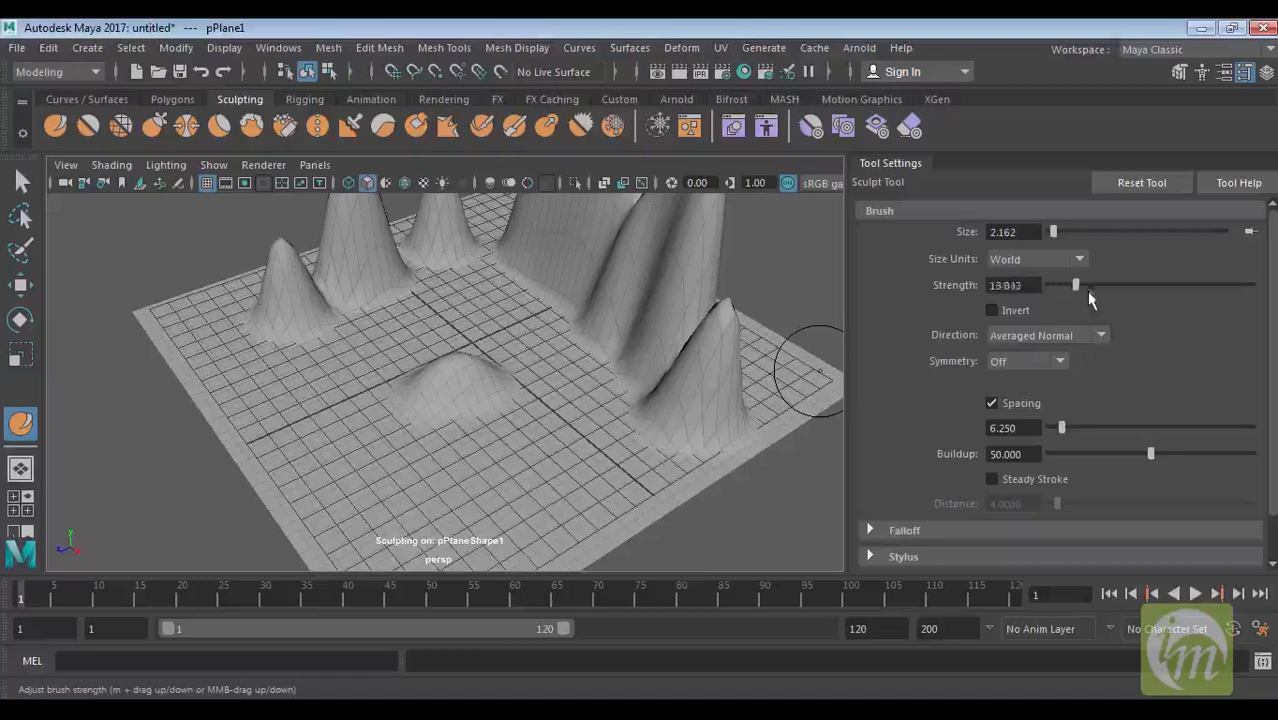
pyautogui.moveTo(521, 456); pyautogui.dragTo(600, 440)
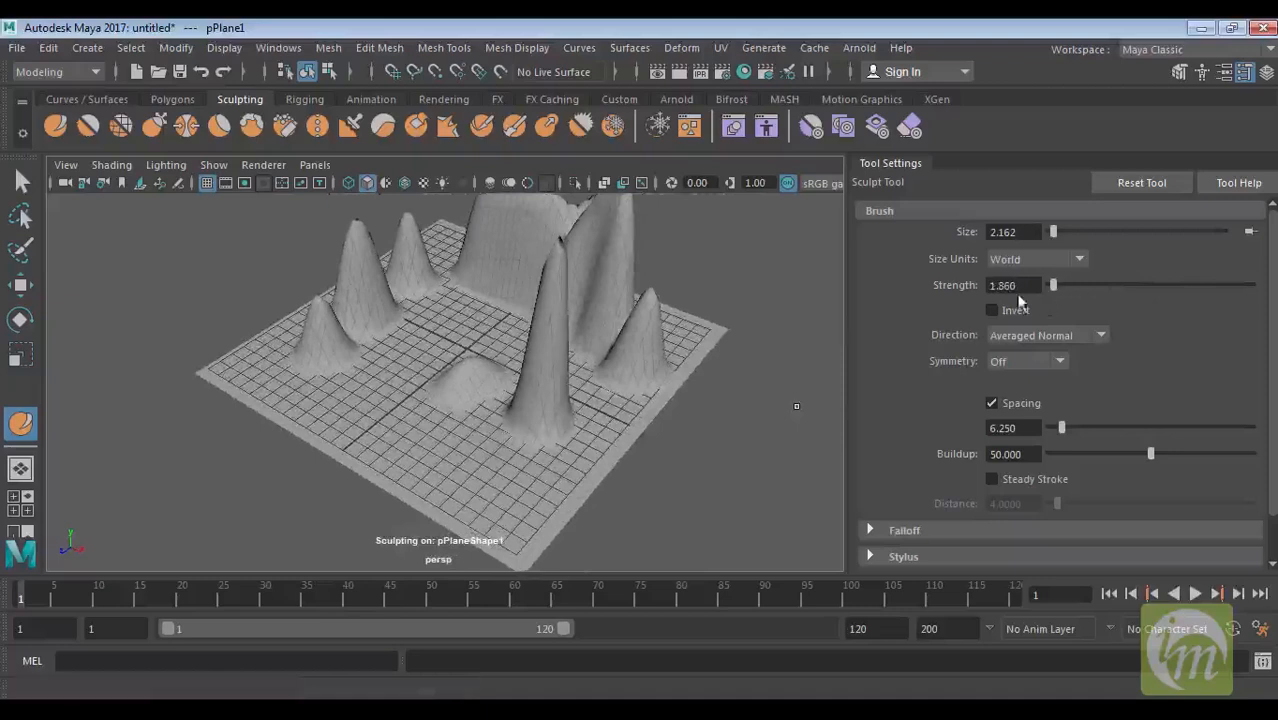
# Step: At strength 1.860, raise a broad mound along the plane's edge, and carve shallow depressions in the middle with Invert enabled
pyautogui.moveTo(518, 400)
pyautogui.mouseDown()
pyautogui.moveTo(430, 448)
pyautogui.moveTo(312, 410)
pyautogui.moveTo(416, 454)
pyautogui.moveTo(470, 455)
pyautogui.moveTo(410, 429)
pyautogui.mouseUp()
pyautogui.moveTo(469, 466)
pyautogui.keyDown('alt'); pyautogui.mouseDown()
pyautogui.moveTo(448, 440)
pyautogui.moveTo(784, 368)
pyautogui.mouseUp(); pyautogui.keyUp('alt')
pyautogui.moveTo(540, 372)
pyautogui.keyDown('alt'); pyautogui.mouseDown()
pyautogui.moveTo(450, 345)
pyautogui.moveTo(496, 386)
pyautogui.mouseUp(); pyautogui.keyUp('alt')
pyautogui.moveTo(425, 459); pyautogui.dragTo(459, 457)
pyautogui.moveTo(470, 366)
pyautogui.keyDown('alt'); pyautogui.mouseDown()
pyautogui.moveTo(666, 400)
pyautogui.moveTo(438, 415)
pyautogui.moveTo(460, 432)
pyautogui.moveTo(495, 342)
pyautogui.moveTo(476, 361)
pyautogui.moveTo(466, 339)
pyautogui.moveTo(510, 385)
pyautogui.moveTo(450, 340)
pyautogui.mouseUp(); pyautogui.keyUp('alt')
pyautogui.moveTo(425, 400)
pyautogui.mouseDown()
pyautogui.moveTo(394, 352)
pyautogui.moveTo(475, 318)
pyautogui.moveTo(518, 360)
pyautogui.moveTo(462, 425)
pyautogui.mouseUp()
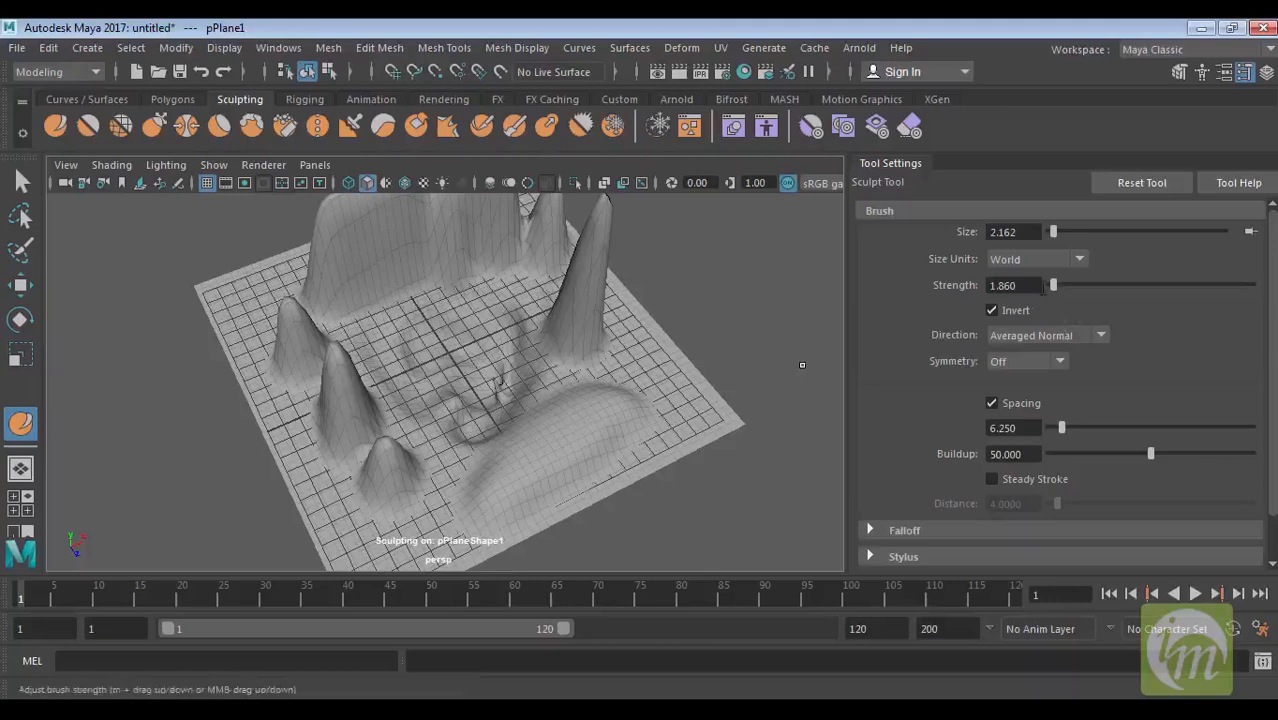
# Step: Set the inverted brush's strength to 6.512 and carve a deeper ring-shaped trench in the plane's middle, undoing the last stroke
pyautogui.click(1061, 285)
pyautogui.moveTo(455, 358)
pyautogui.mouseDown()
pyautogui.moveTo(476, 408)
pyautogui.moveTo(503, 348)
pyautogui.moveTo(482, 340)
pyautogui.mouseUp()
pyautogui.moveTo(478, 346)
pyautogui.keyDown('alt'); pyautogui.mouseDown()
pyautogui.moveTo(416, 356)
pyautogui.moveTo(365, 437)
pyautogui.moveTo(462, 362)
pyautogui.moveTo(394, 362)
pyautogui.mouseUp(); pyautogui.keyUp('alt')
pyautogui.scroll(5, 398, 360)
pyautogui.moveTo(360, 425)
pyautogui.mouseDown()
pyautogui.moveTo(400, 362)
pyautogui.moveTo(385, 400)
pyautogui.moveTo(464, 394)
pyautogui.moveTo(425, 356)
pyautogui.moveTo(508, 342)
pyautogui.moveTo(630, 357)
pyautogui.moveTo(540, 300)
pyautogui.mouseUp()
pyautogui.hotkey('ctrl', 'z')
pyautogui.scroll(-5, 630, 357)
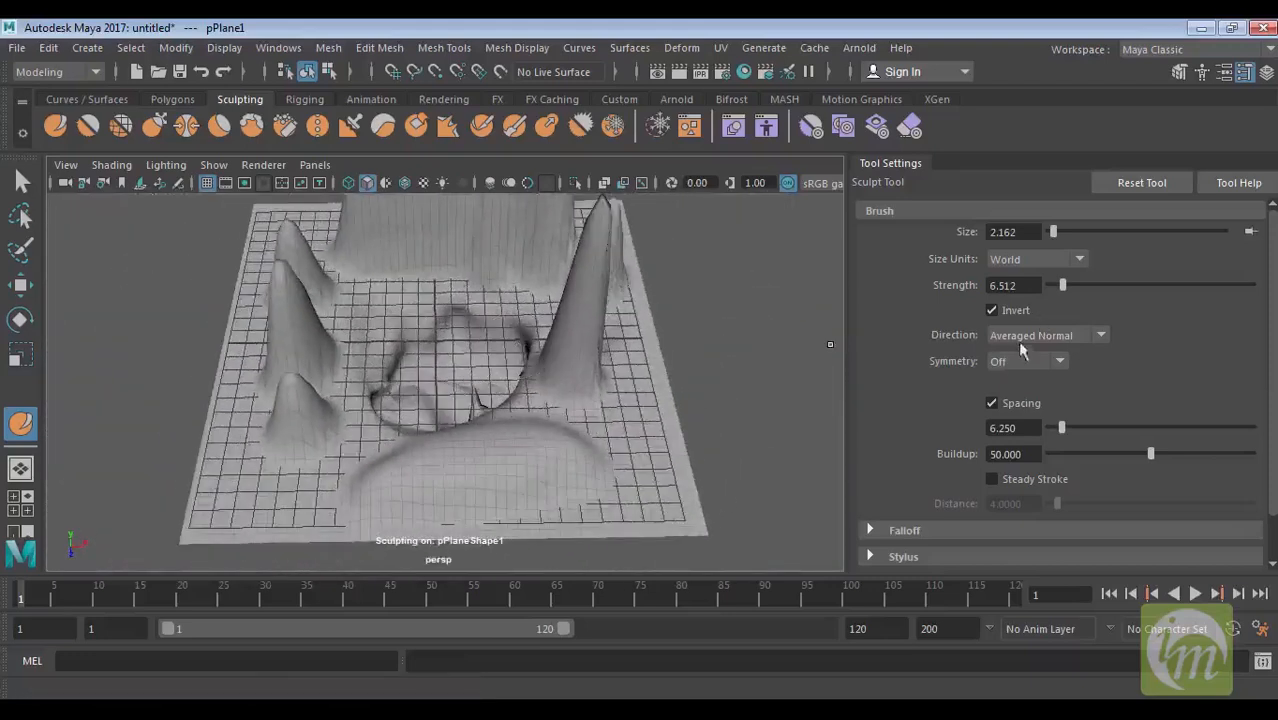
# Step: Try a sculpting stroke near the plane's edge with the brush direction set to X, and undo it
pyautogui.click(1060, 338)
pyautogui.click(1022, 445)
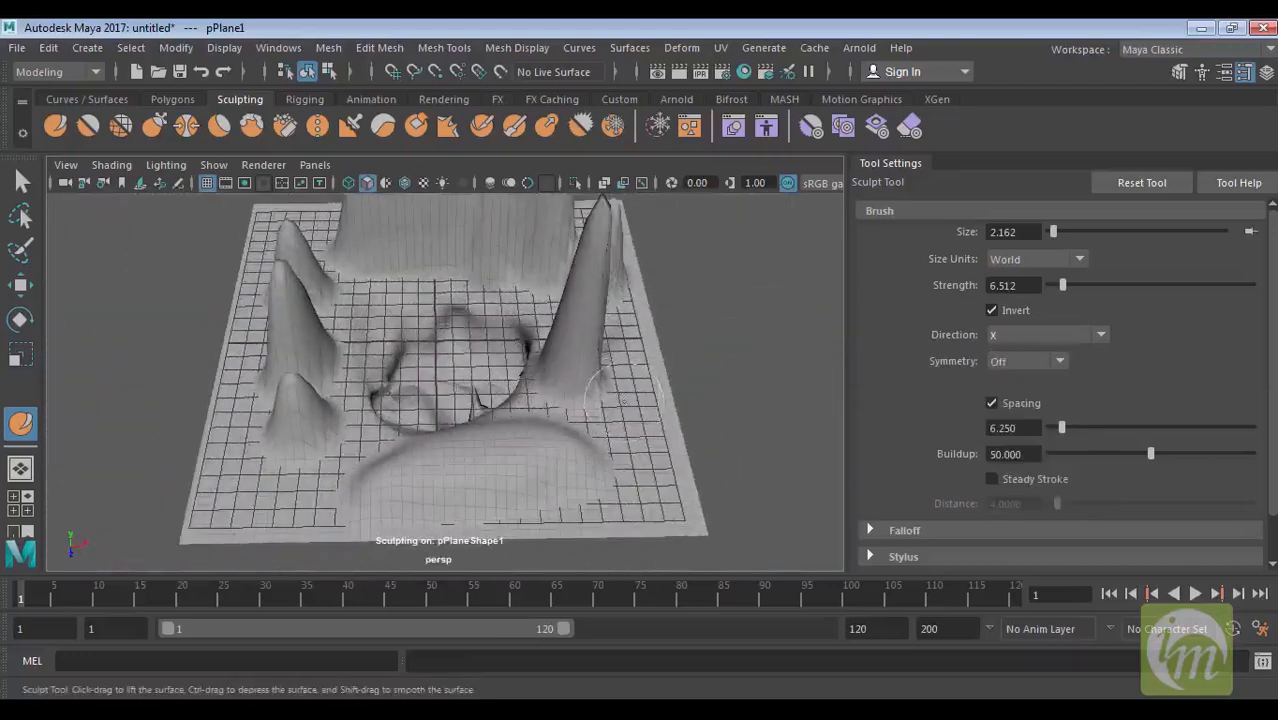
pyautogui.keyDown('alt'); pyautogui.moveTo(676, 438); pyautogui.dragTo(560, 440); pyautogui.keyUp('alt')
pyautogui.hotkey('ctrl', 'z')
# Step: Set the brush direction to Camera and test it with a stroke near the tall peak, undoing the stroke
pyautogui.click(1071, 335)
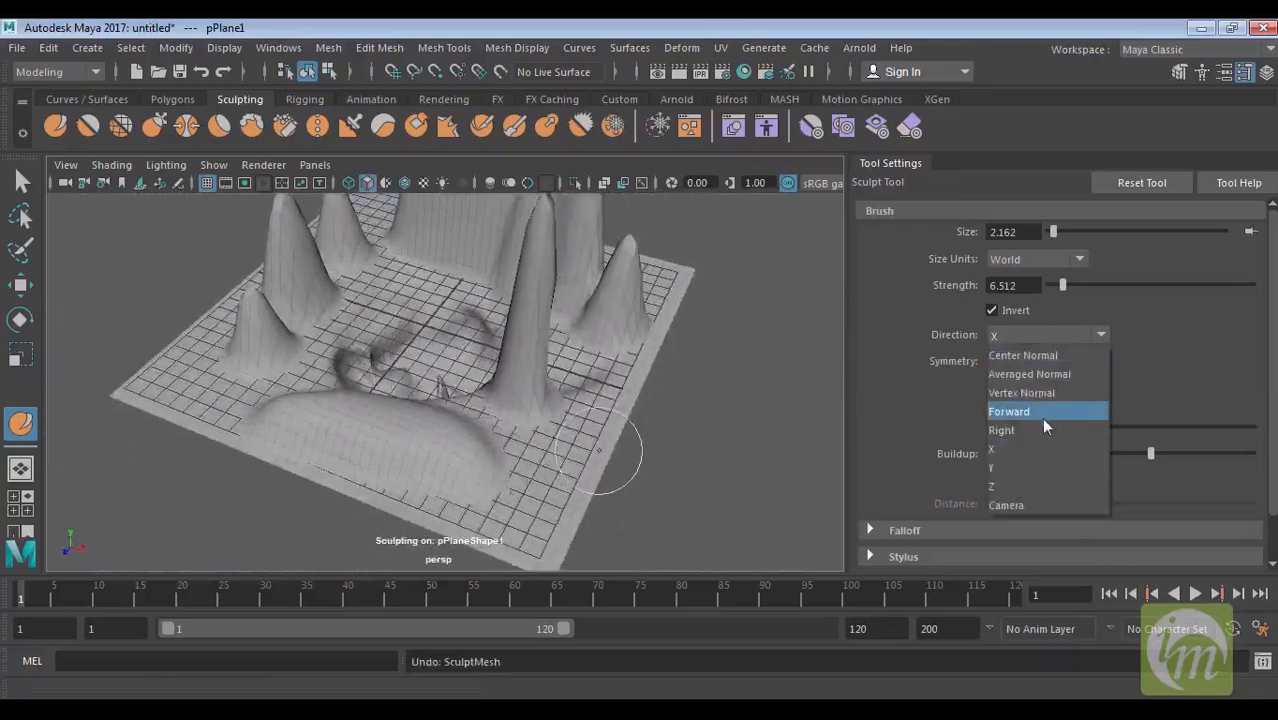
pyautogui.click(1037, 505)
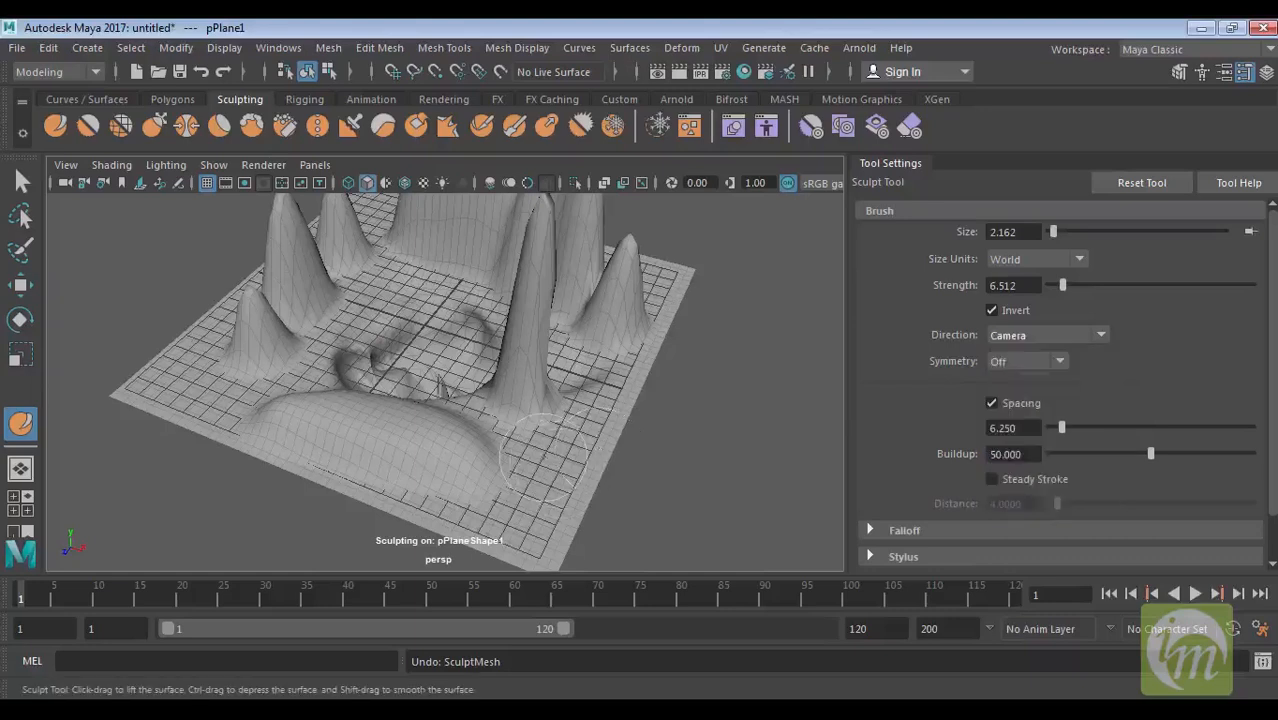
pyautogui.moveTo(545, 456)
pyautogui.mouseDown()
pyautogui.moveTo(560, 440)
pyautogui.moveTo(555, 450)
pyautogui.moveTo(615, 440)
pyautogui.moveTo(575, 425)
pyautogui.moveTo(556, 352)
pyautogui.mouseUp()
pyautogui.moveTo(414, 243)
pyautogui.keyDown('alt'); pyautogui.mouseDown()
pyautogui.moveTo(434, 314)
pyautogui.moveTo(629, 406)
pyautogui.moveTo(585, 432)
pyautogui.mouseUp(); pyautogui.keyUp('alt')
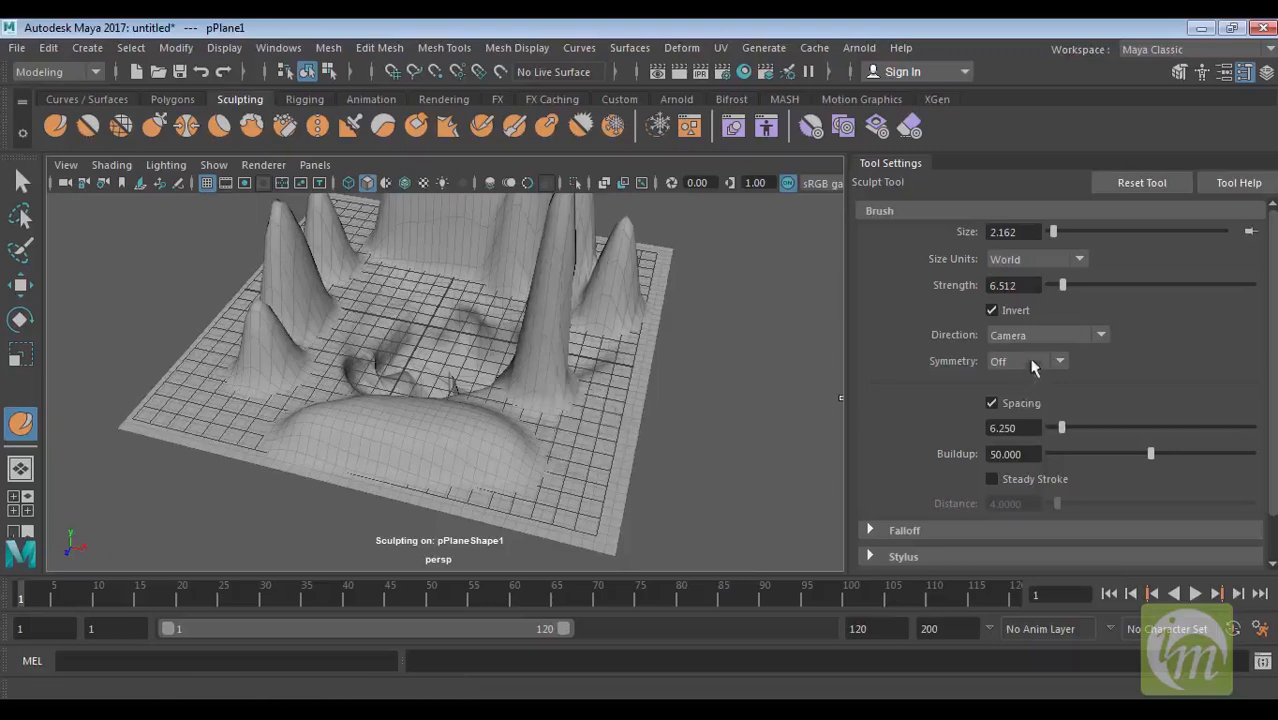
pyautogui.click(1067, 336)
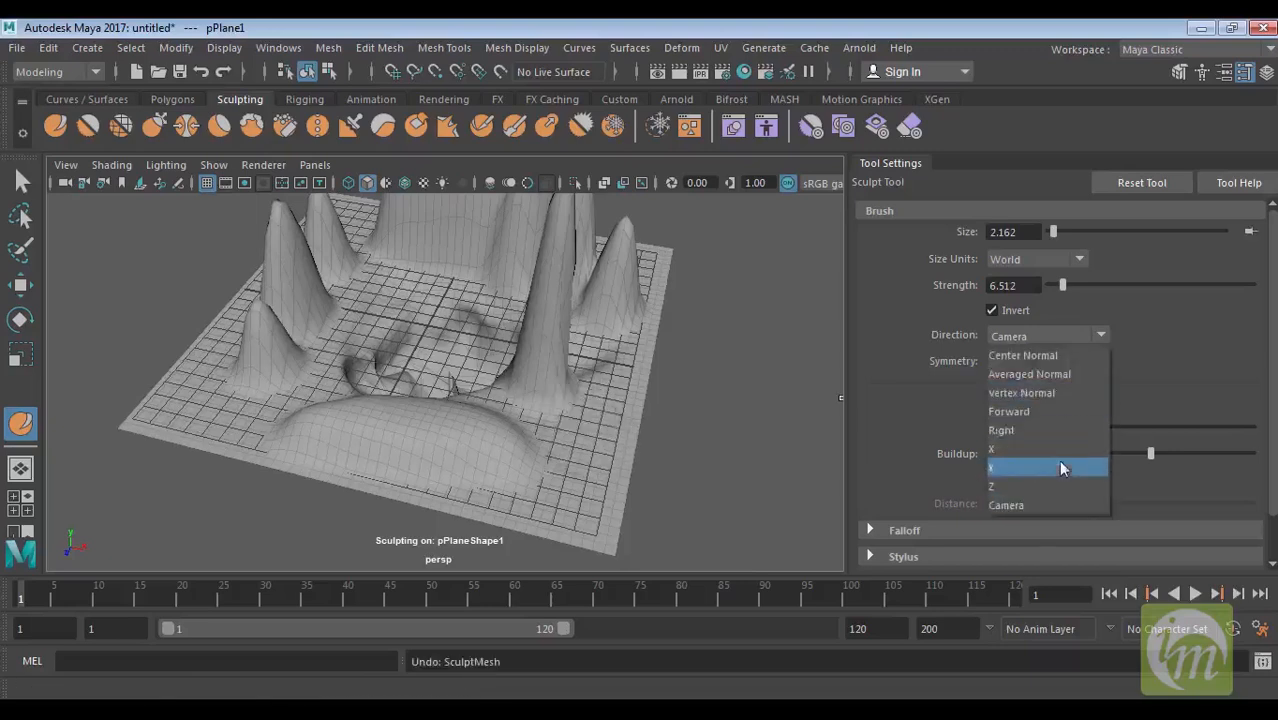
pyautogui.click(1152, 351)
# Step: Set the brush symmetry to Object X and sculpt mirrored dents and strokes across both sides of the plane
pyautogui.click(1047, 361)
pyautogui.click(1039, 397)
pyautogui.keyDown('alt'); pyautogui.moveTo(650, 408); pyautogui.dragTo(757, 448); pyautogui.keyUp('alt')
pyautogui.click(595, 459)
pyautogui.keyDown('alt'); pyautogui.moveTo(596, 460); pyautogui.dragTo(627, 443); pyautogui.keyUp('alt')
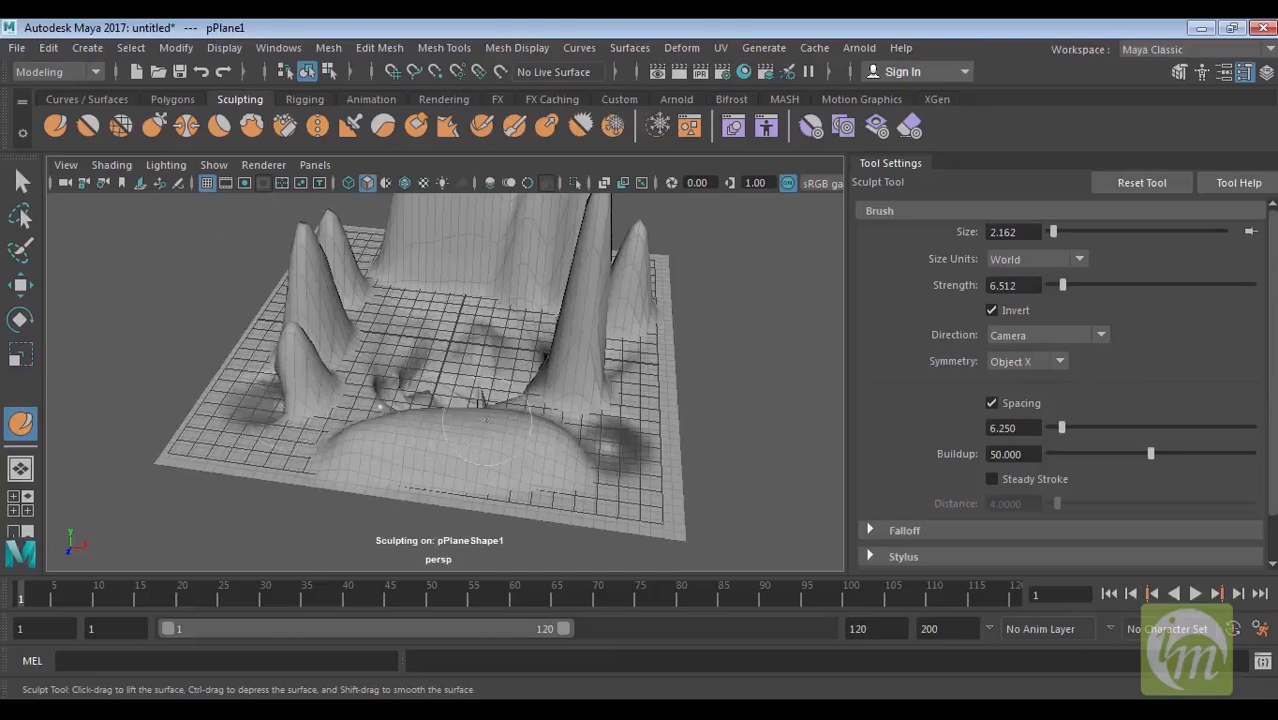
pyautogui.keyDown('alt'); pyautogui.moveTo(539, 416); pyautogui.dragTo(577, 516); pyautogui.keyUp('alt')
pyautogui.keyDown('alt'); pyautogui.moveTo(619, 318); pyautogui.dragTo(617, 410); pyautogui.keyUp('alt')
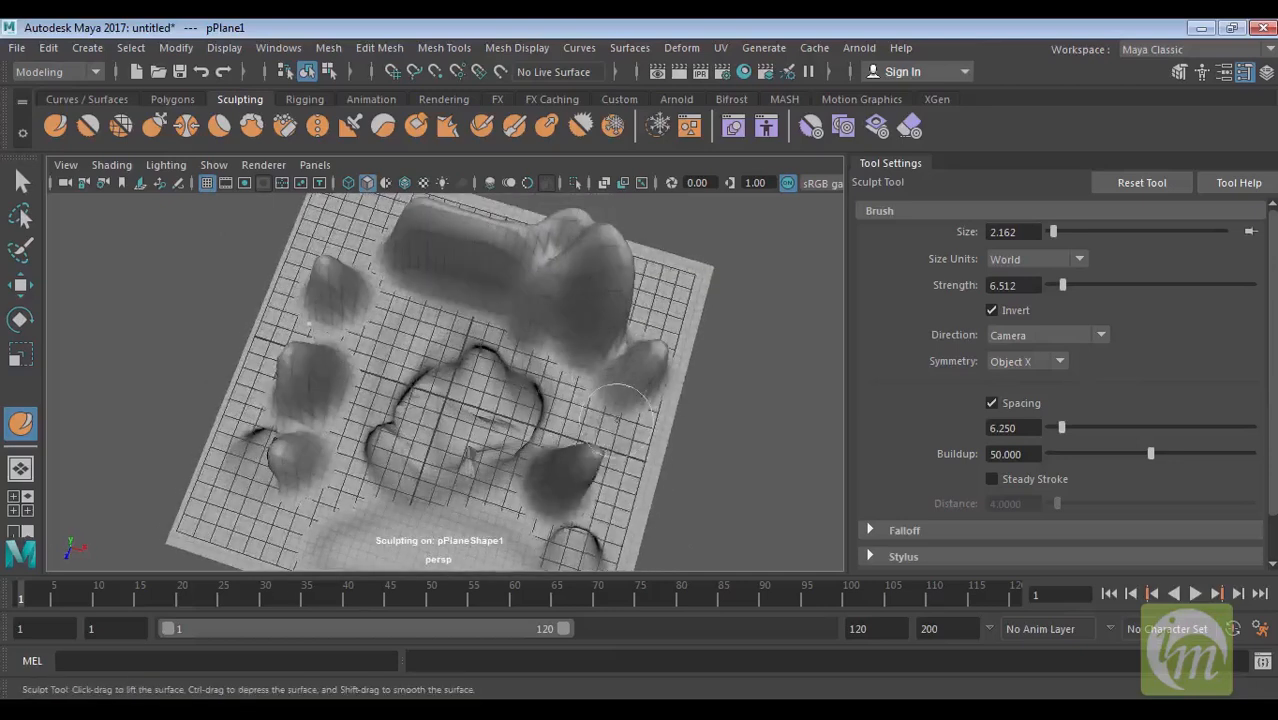
pyautogui.moveTo(580, 478)
pyautogui.mouseDown()
pyautogui.moveTo(590, 458)
pyautogui.moveTo(400, 310)
pyautogui.moveTo(350, 335)
pyautogui.moveTo(250, 330)
pyautogui.mouseUp()
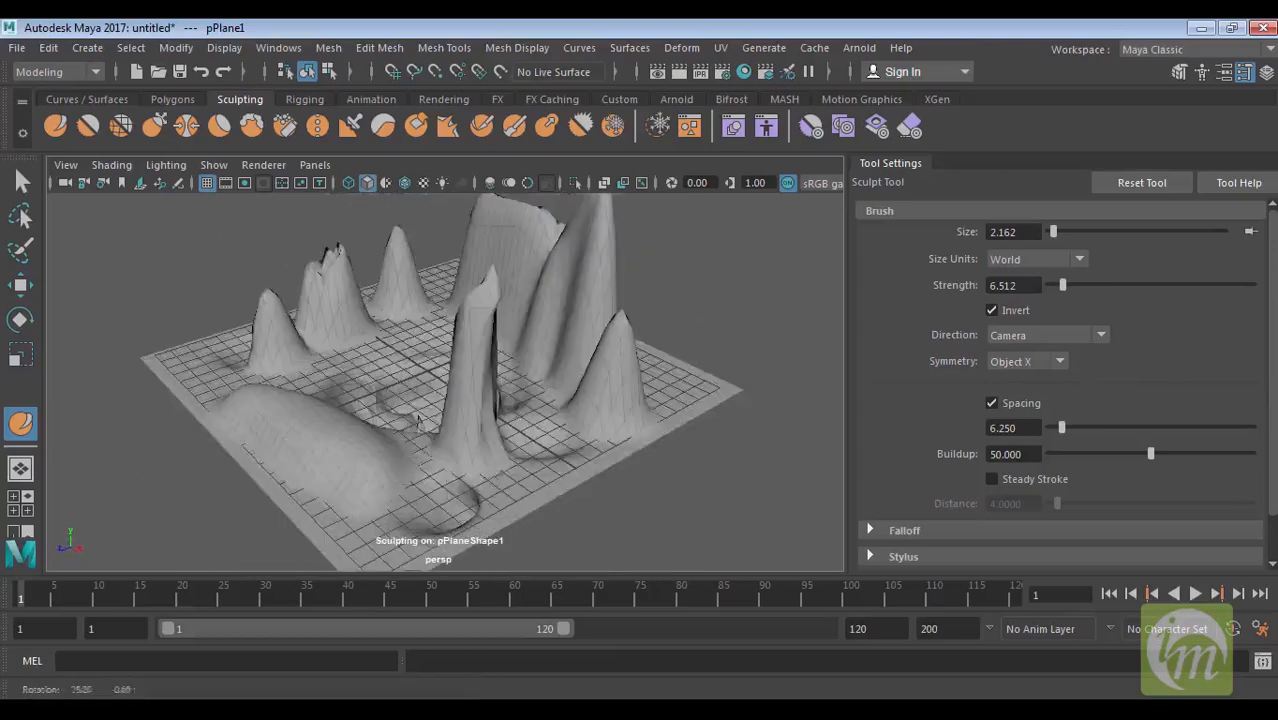
pyautogui.click(1053, 365)
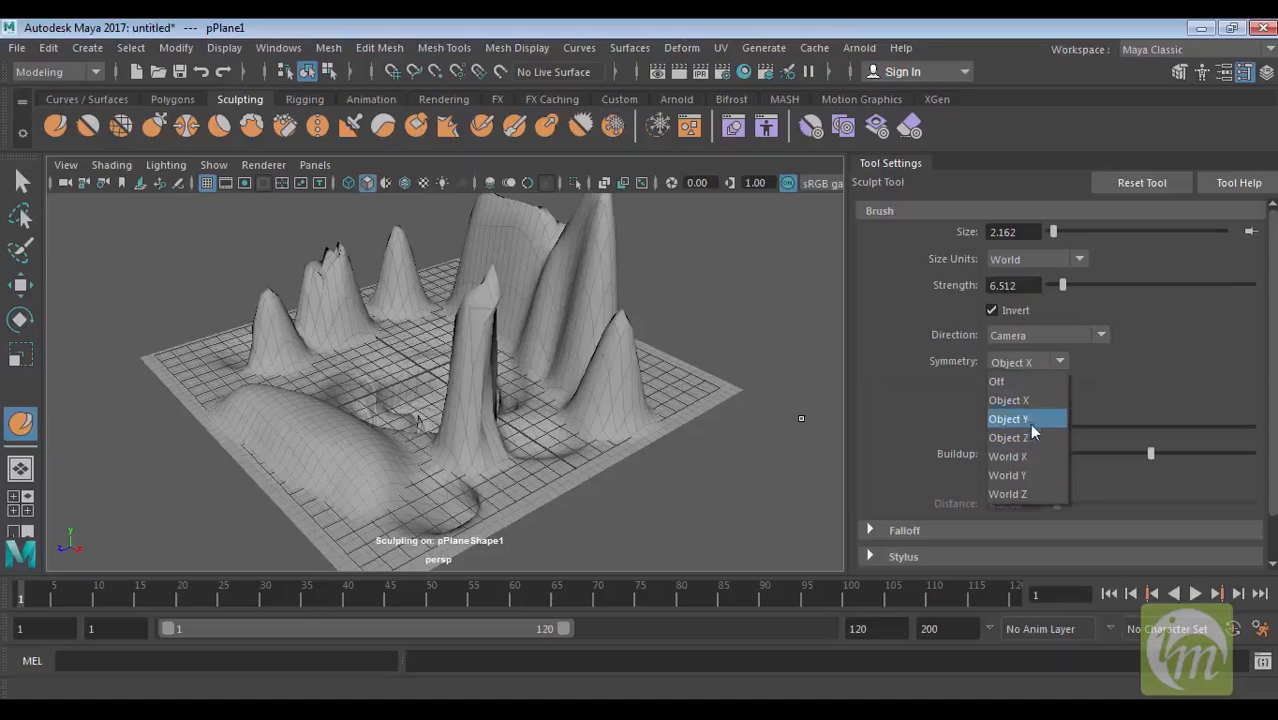
pyautogui.keyDown('alt'); pyautogui.moveTo(510, 466); pyautogui.dragTo(680, 450); pyautogui.keyUp('alt')
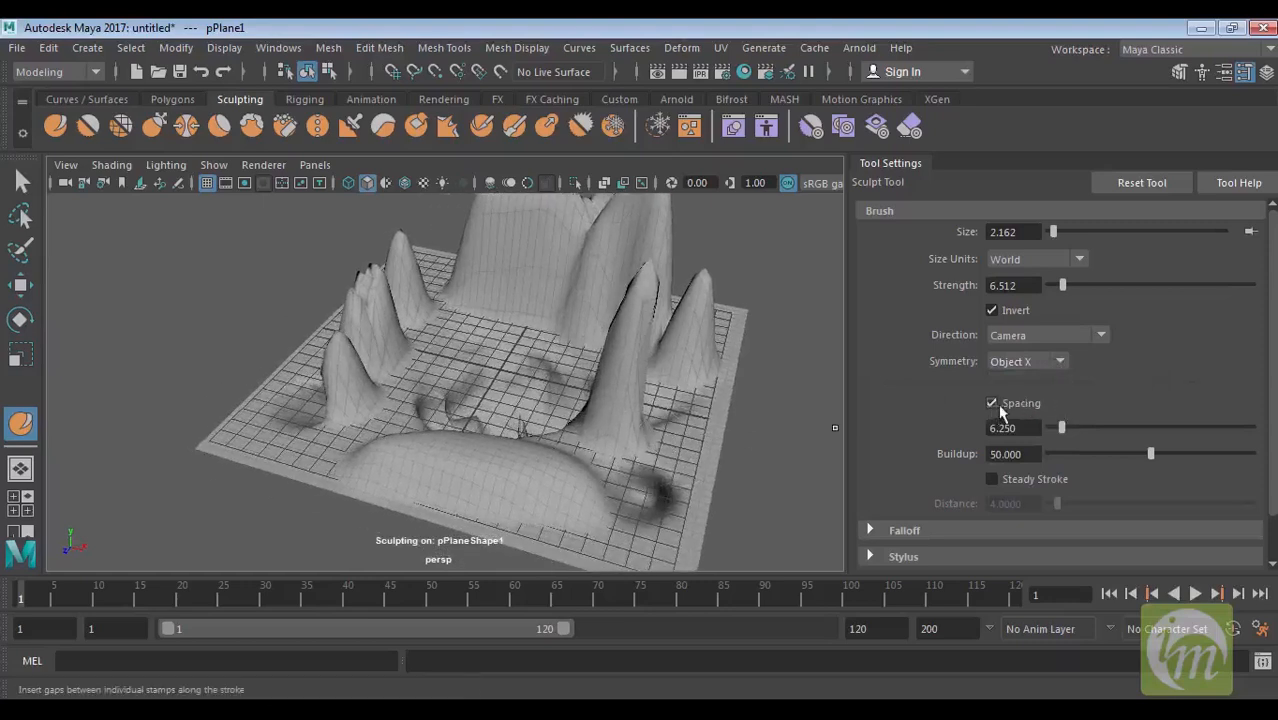
pyautogui.moveTo(700, 418)
pyautogui.keyDown('alt'); pyautogui.mouseDown()
pyautogui.moveTo(650, 472)
pyautogui.moveTo(690, 442)
pyautogui.mouseUp(); pyautogui.keyUp('alt')
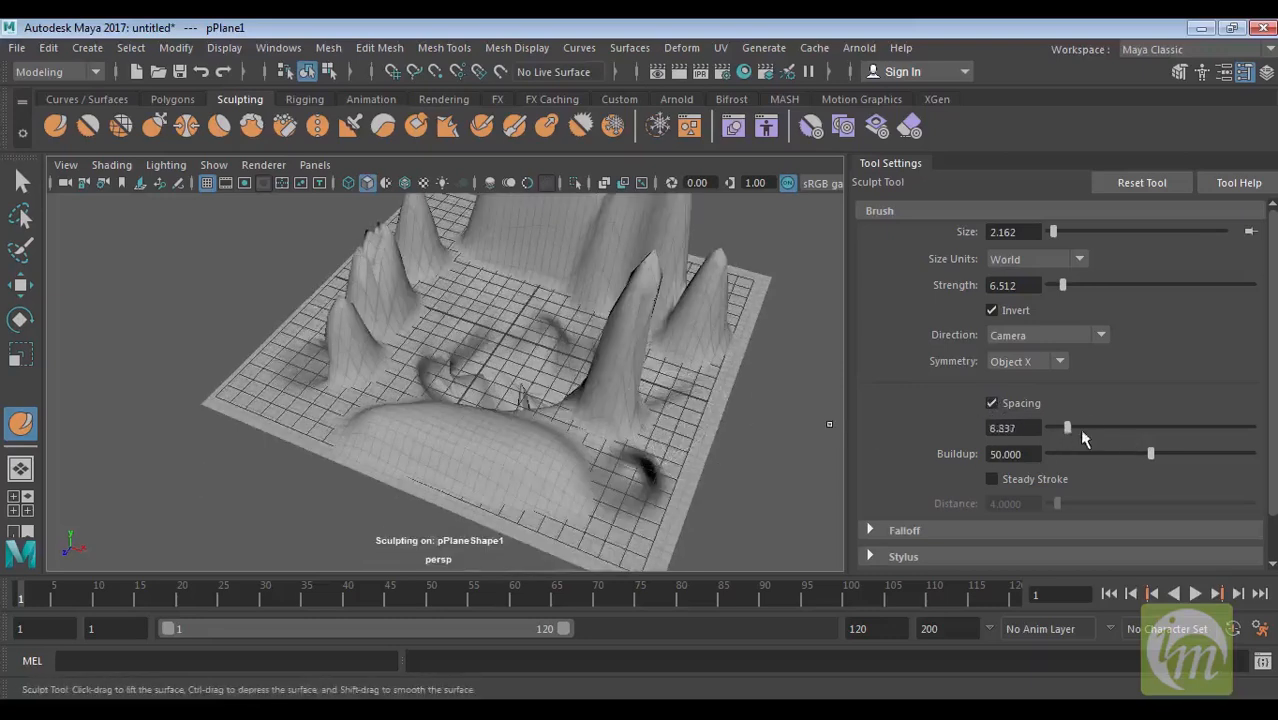
# Step: Set the brush spacing to 3.256 and sculpt test strokes with different spacing values near the plane's edges
pyautogui.moveTo(650, 470)
pyautogui.mouseDown()
pyautogui.moveTo(700, 335)
pyautogui.moveTo(680, 440)
pyautogui.moveTo(710, 308)
pyautogui.moveTo(622, 342)
pyautogui.moveTo(600, 500)
pyautogui.mouseUp()
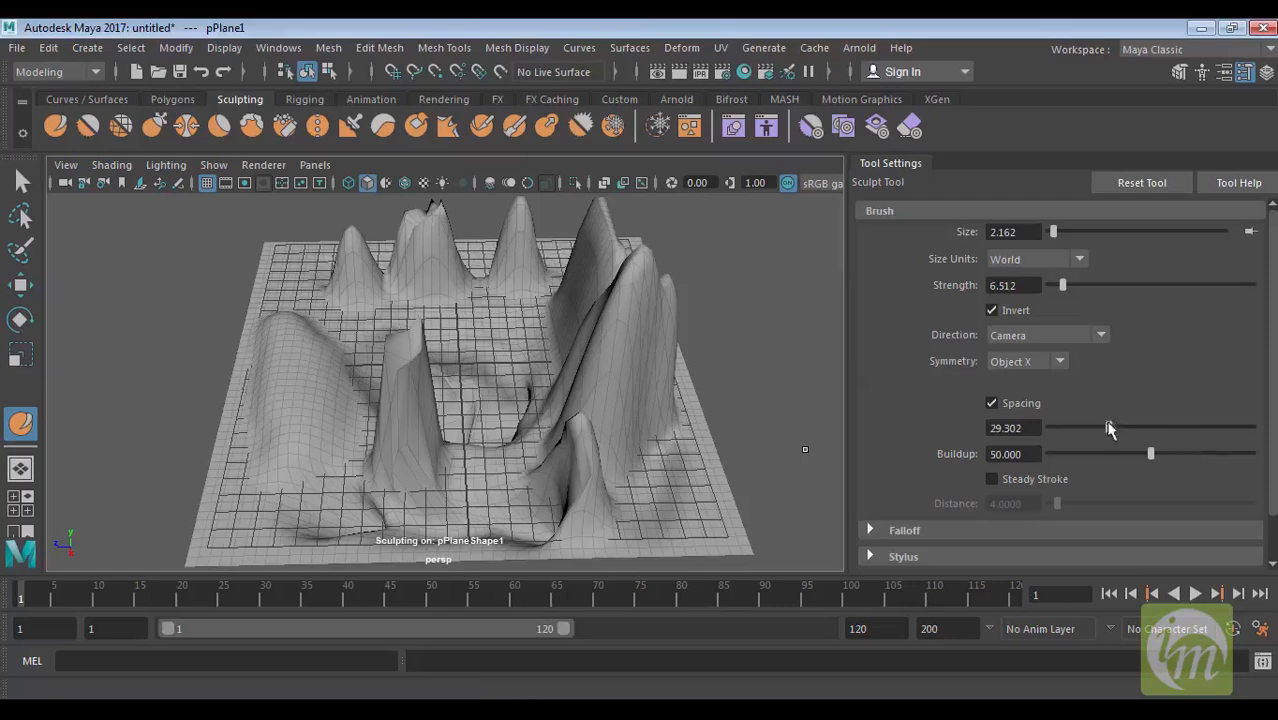
pyautogui.moveTo(658, 506)
pyautogui.mouseDown()
pyautogui.moveTo(688, 448)
pyautogui.moveTo(684, 488)
pyautogui.moveTo(705, 450)
pyautogui.mouseUp()
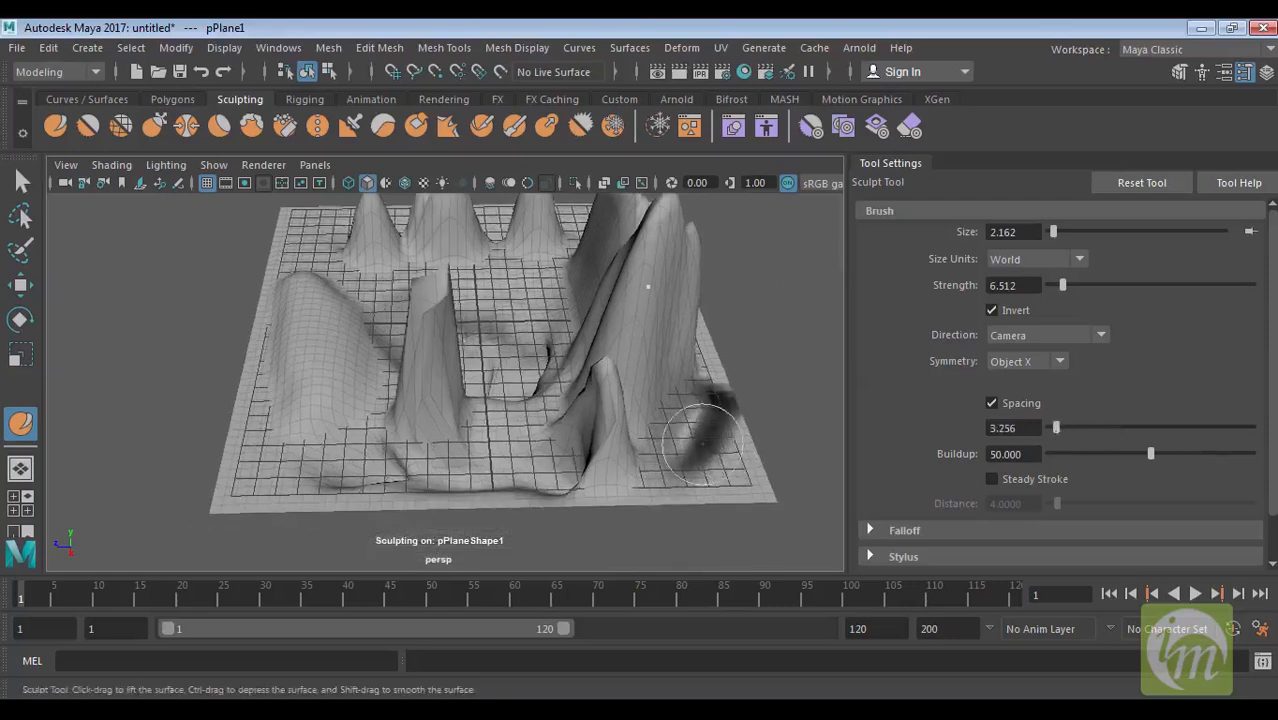
pyautogui.scroll(-5, 719, 460)
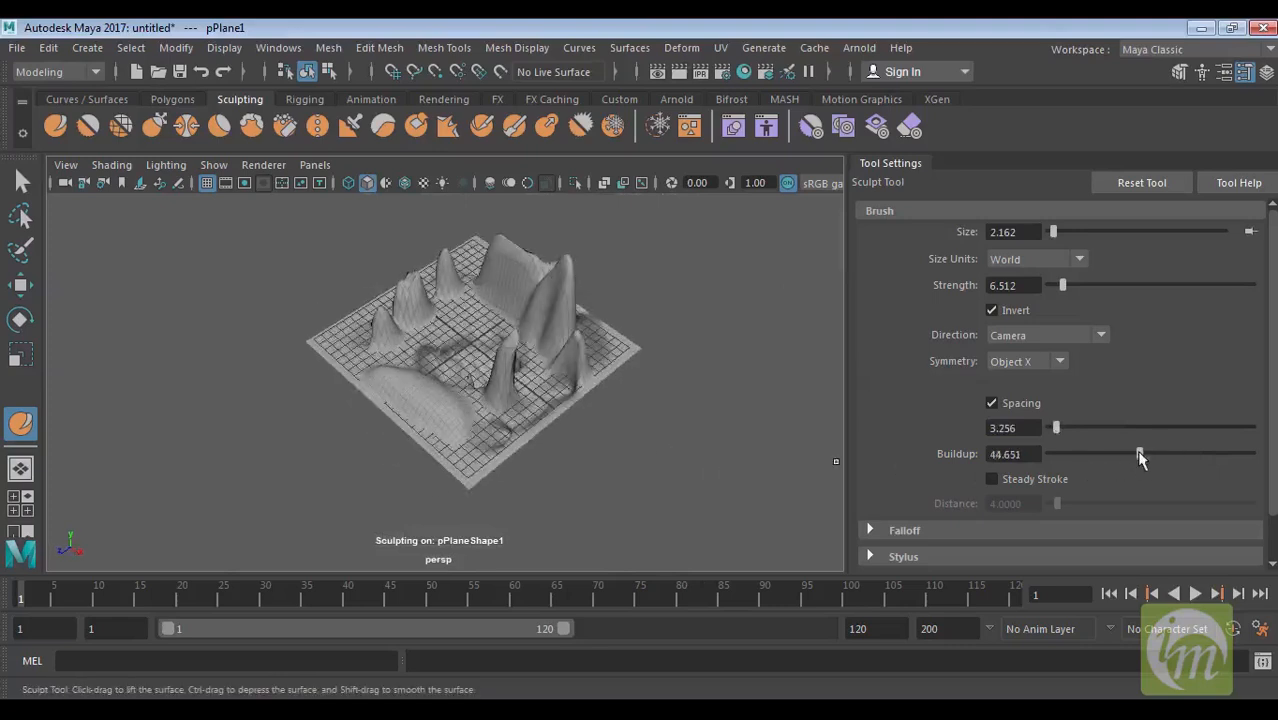
# Step: Set the brush buildup to 45.581 and open the Falloff settings of the Sculpt Tool
pyautogui.moveTo(1275, 345); pyautogui.dragTo(1273, 518)
pyautogui.click(897, 479)
pyautogui.keyDown('alt'); pyautogui.moveTo(620, 390); pyautogui.dragTo(652, 408, button='middle'); pyautogui.keyUp('alt')
pyautogui.moveTo(652, 408)
pyautogui.keyDown('alt'); pyautogui.mouseDown()
pyautogui.moveTo(681, 411)
pyautogui.moveTo(636, 405)
pyautogui.mouseUp(); pyautogui.keyUp('alt')
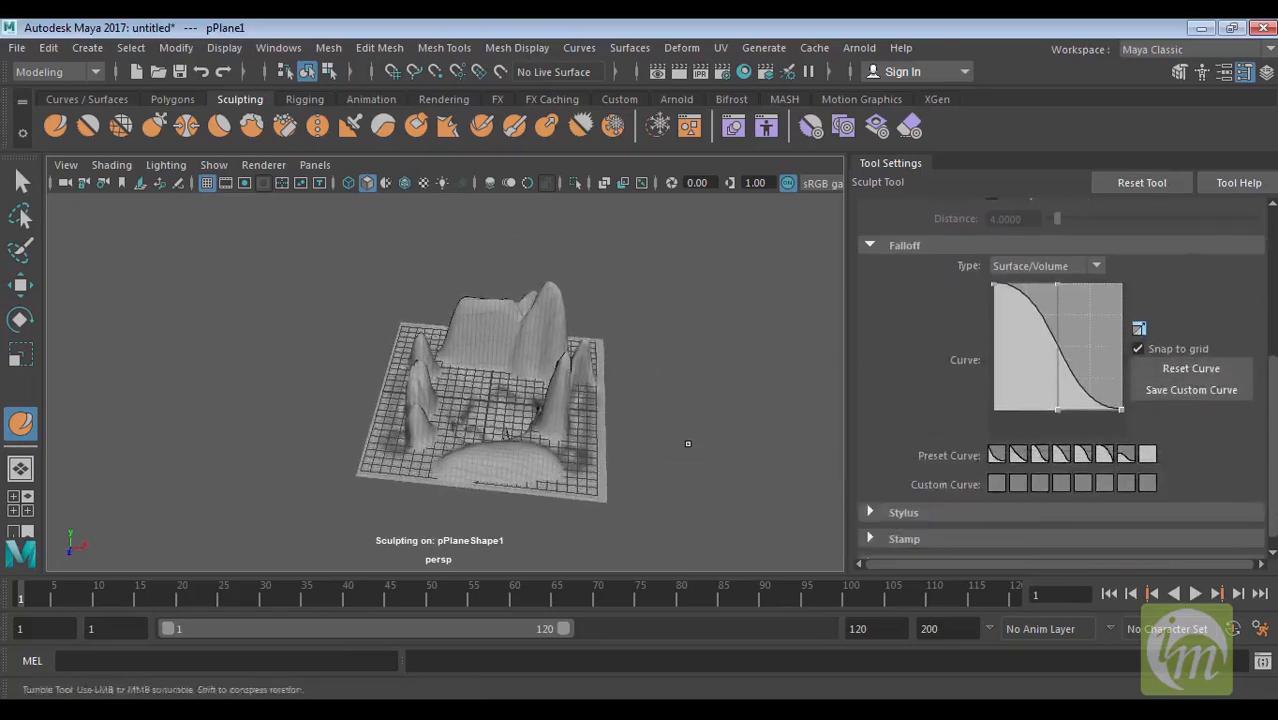
pyautogui.keyDown('alt'); pyautogui.moveTo(687, 443); pyautogui.dragTo(697, 440); pyautogui.keyUp('alt')
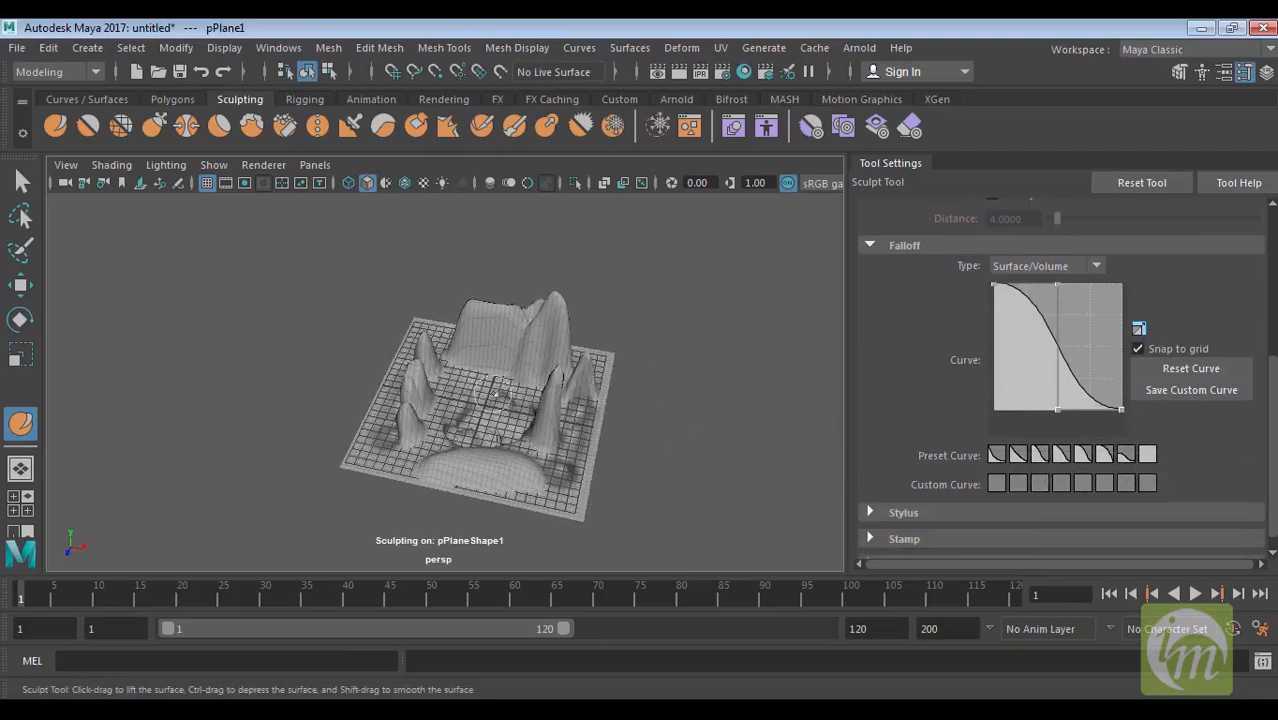
# Step: Delete the sculpted plane and draw a new polygon plane about 28.9 by 29.4 over the grid
pyautogui.click(20, 182)
pyautogui.press('Delete')
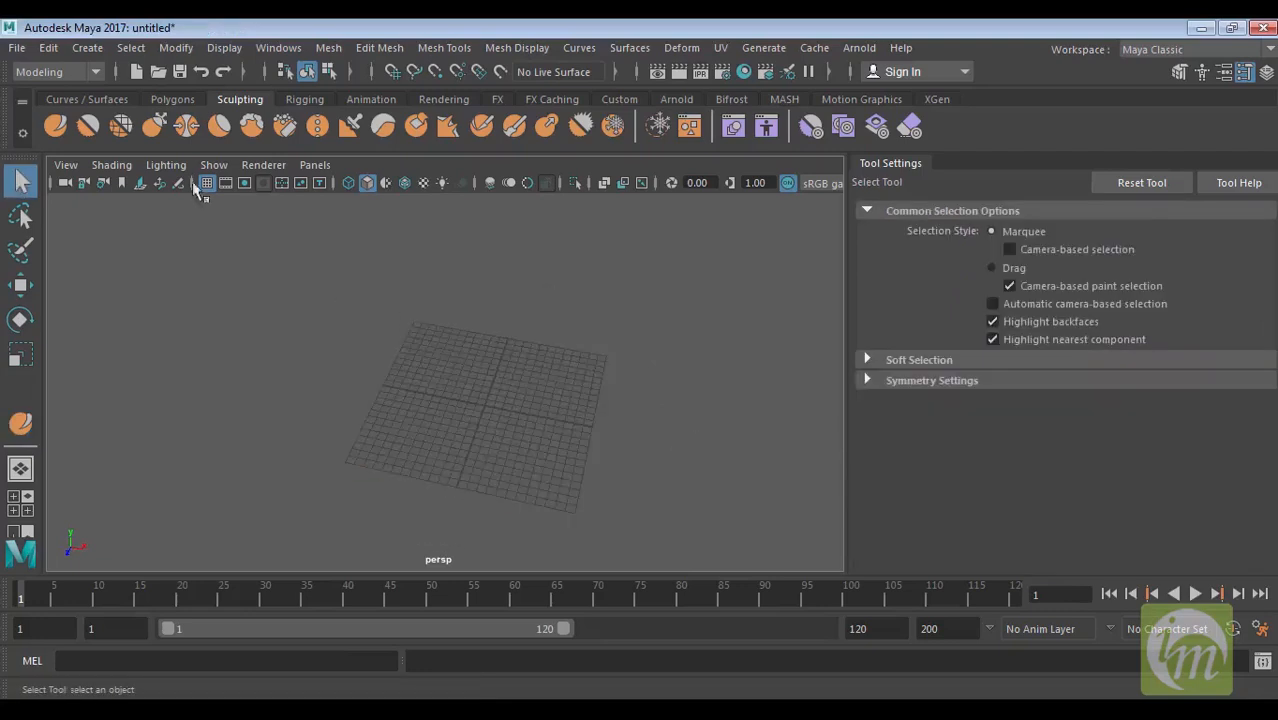
pyautogui.click(172, 99)
pyautogui.click(186, 126)
pyautogui.moveTo(395, 316); pyautogui.dragTo(673, 508)
# Step: Set the new plane's Subdivisions Width and Subdivisions Height to 50, and close the channel settings
pyautogui.click(1266, 73)
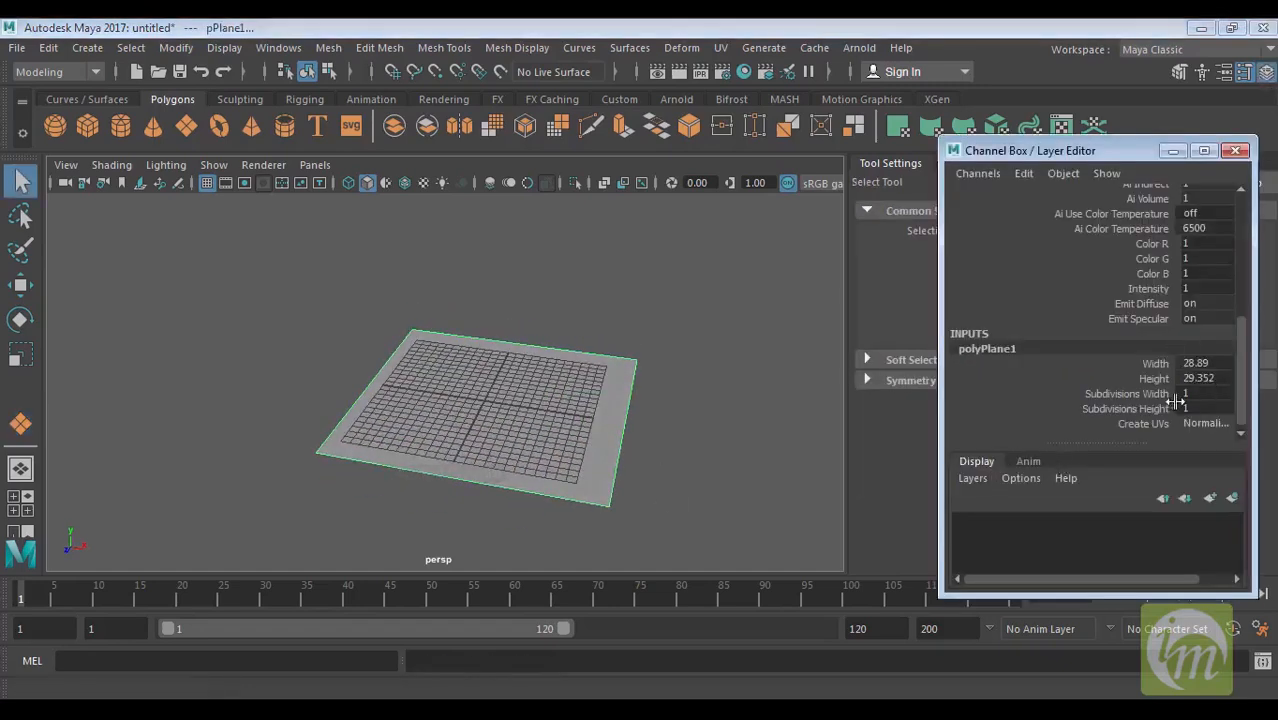
pyautogui.moveTo(1149, 394); pyautogui.dragTo(1148, 408)
pyautogui.moveTo(645, 409); pyautogui.dragTo(1011, 303, button='middle')
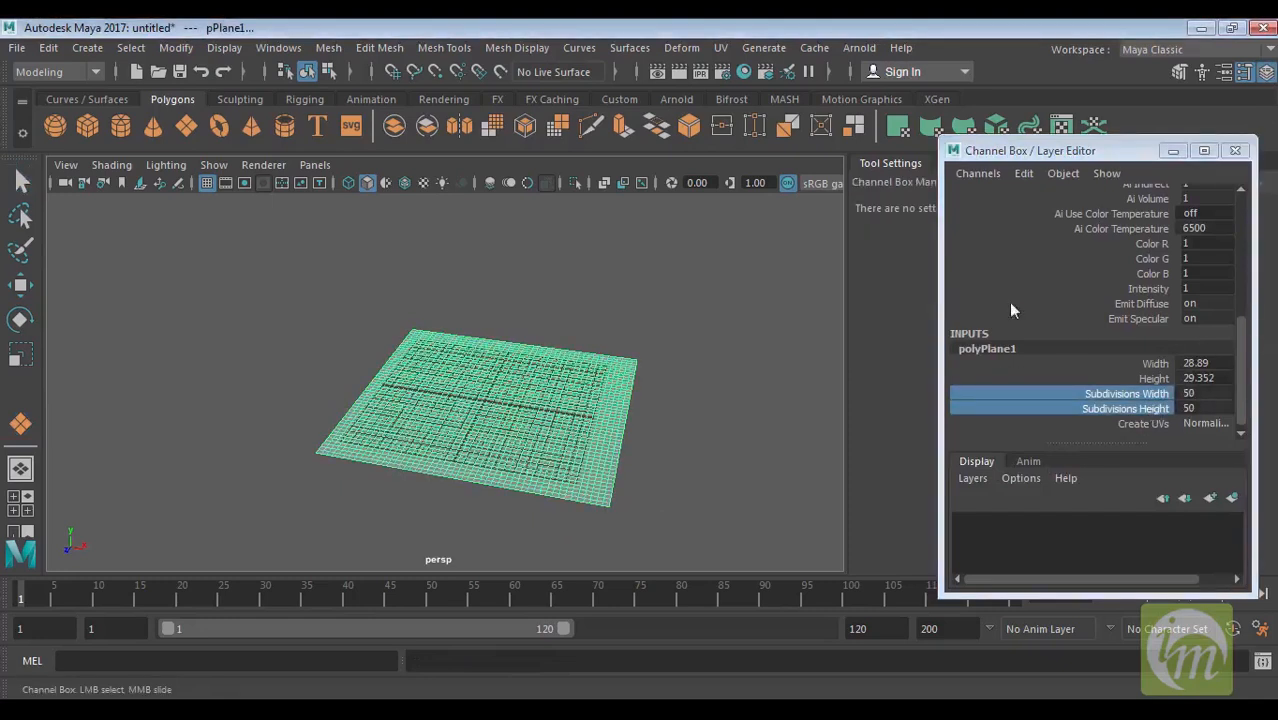
pyautogui.click(1235, 151)
pyautogui.keyDown('alt'); pyautogui.moveTo(585, 331); pyautogui.dragTo(629, 479, button='right'); pyautogui.keyUp('alt')
pyautogui.keyDown('alt'); pyautogui.moveTo(627, 431); pyautogui.dragTo(665, 425); pyautogui.keyUp('alt')
pyautogui.keyDown('alt'); pyautogui.moveTo(665, 425); pyautogui.dragTo(563, 420, button='middle'); pyautogui.keyUp('alt')
pyautogui.press('q')
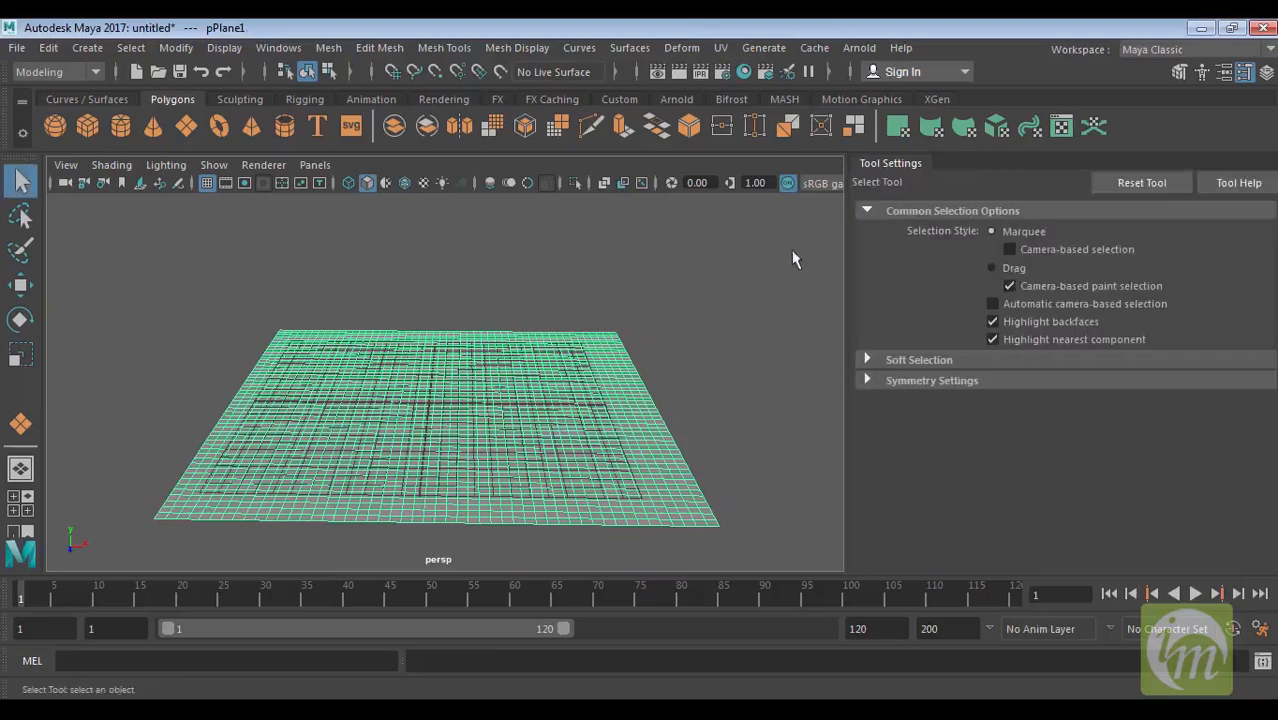
# Step: Activate the Sculpt Tool with its settings for the new plane
pyautogui.click(444, 47)
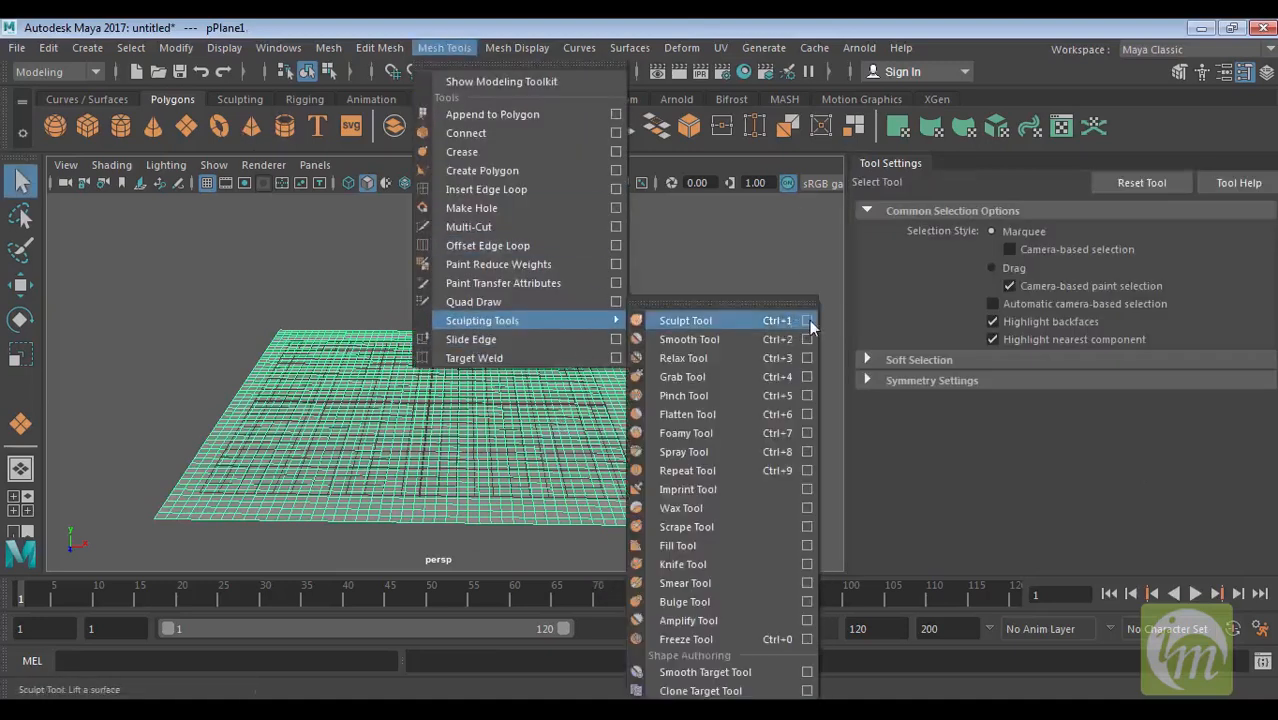
pyautogui.click(809, 320)
pyautogui.moveTo(699, 434)
pyautogui.keyDown('alt'); pyautogui.mouseDown()
pyautogui.moveTo(676, 431)
pyautogui.moveTo(688, 428)
pyautogui.mouseUp(); pyautogui.keyUp('alt')
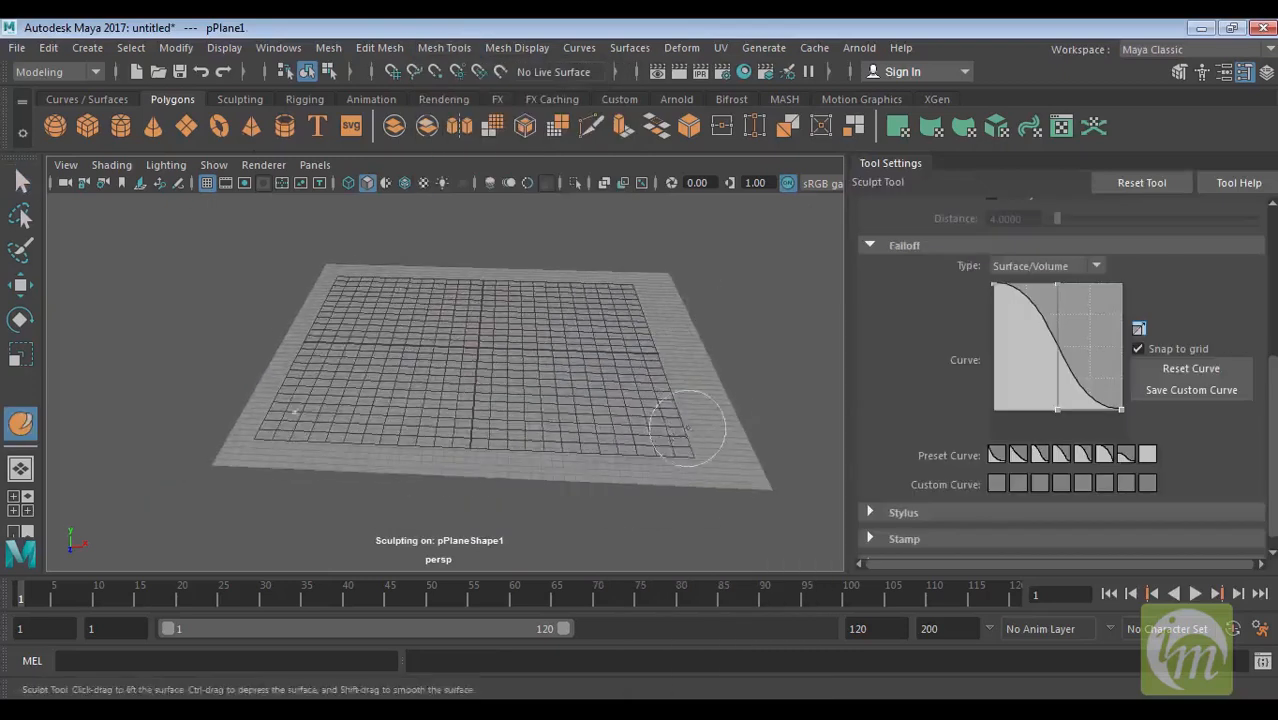
pyautogui.keyDown('alt'); pyautogui.moveTo(688, 428); pyautogui.dragTo(682, 462, button='middle'); pyautogui.keyUp('alt')
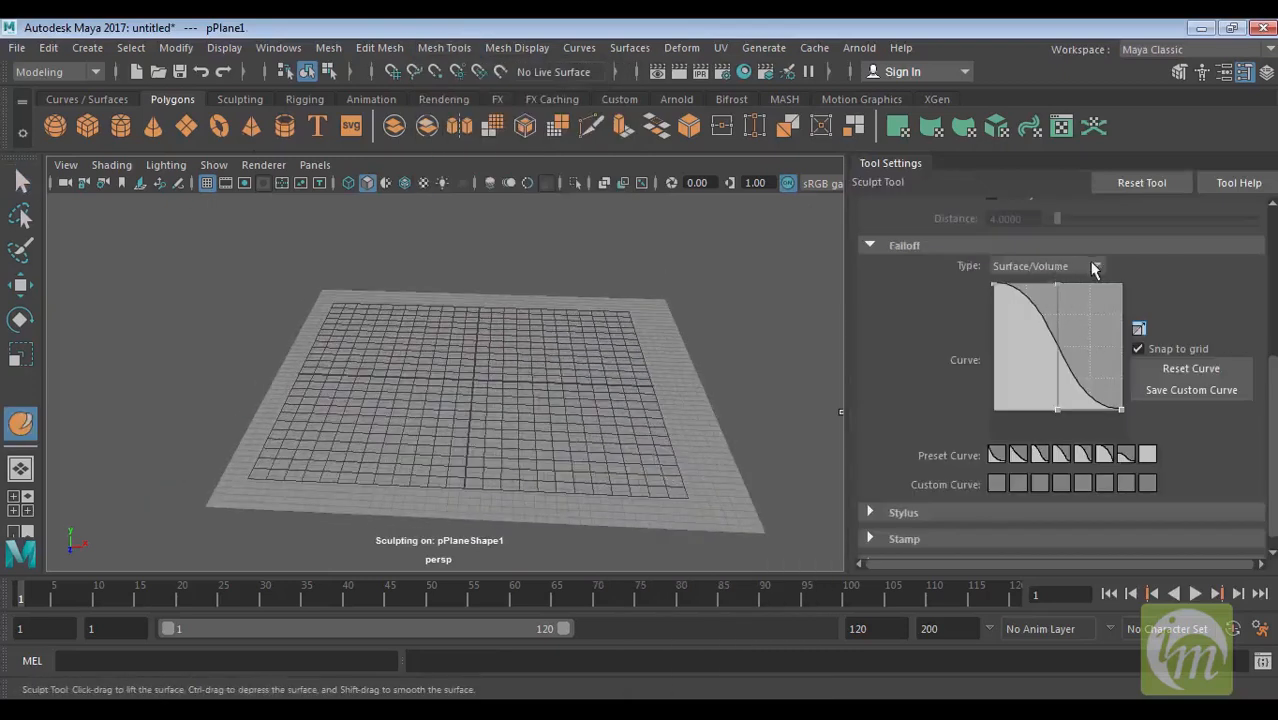
# Step: Try the Surface and Volume falloff types, and return the type to Surface/Volume
pyautogui.click(1094, 269)
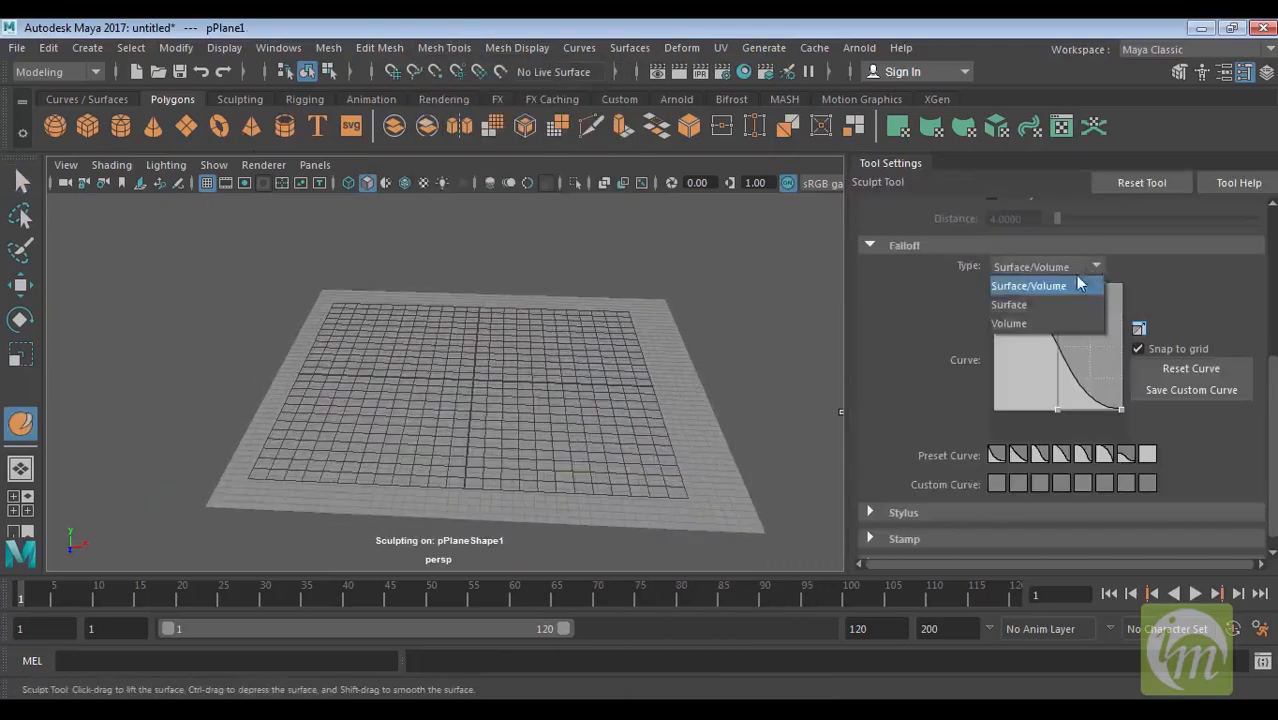
pyautogui.click(1044, 299)
pyautogui.click(1097, 267)
pyautogui.click(1033, 322)
pyautogui.click(1072, 270)
pyautogui.click(1027, 287)
# Step: Set the brush symmetry to Off and return to the falloff curve settings
pyautogui.keyDown('alt'); pyautogui.moveTo(600, 400); pyautogui.dragTo(660, 460); pyautogui.keyUp('alt')
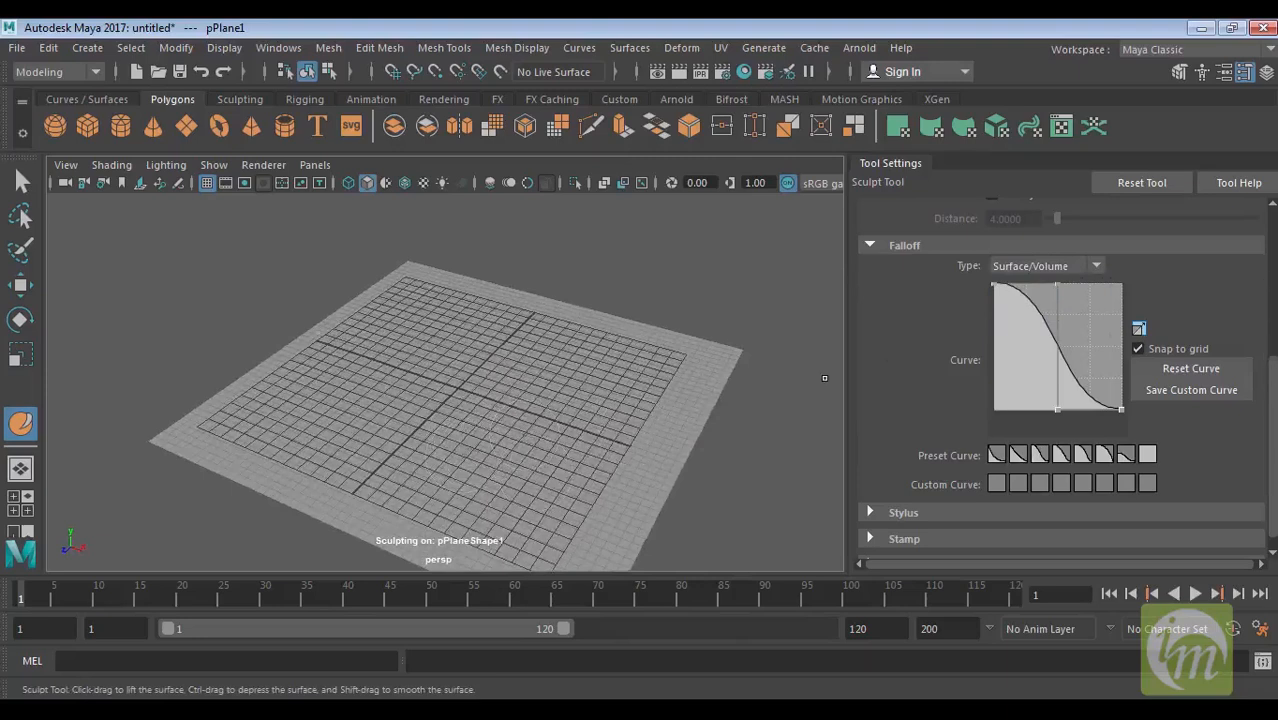
pyautogui.moveTo(1271, 376); pyautogui.dragTo(1275, 322)
pyautogui.click(1045, 244)
pyautogui.click(1034, 259)
pyautogui.scroll(-3, 1075, 455)
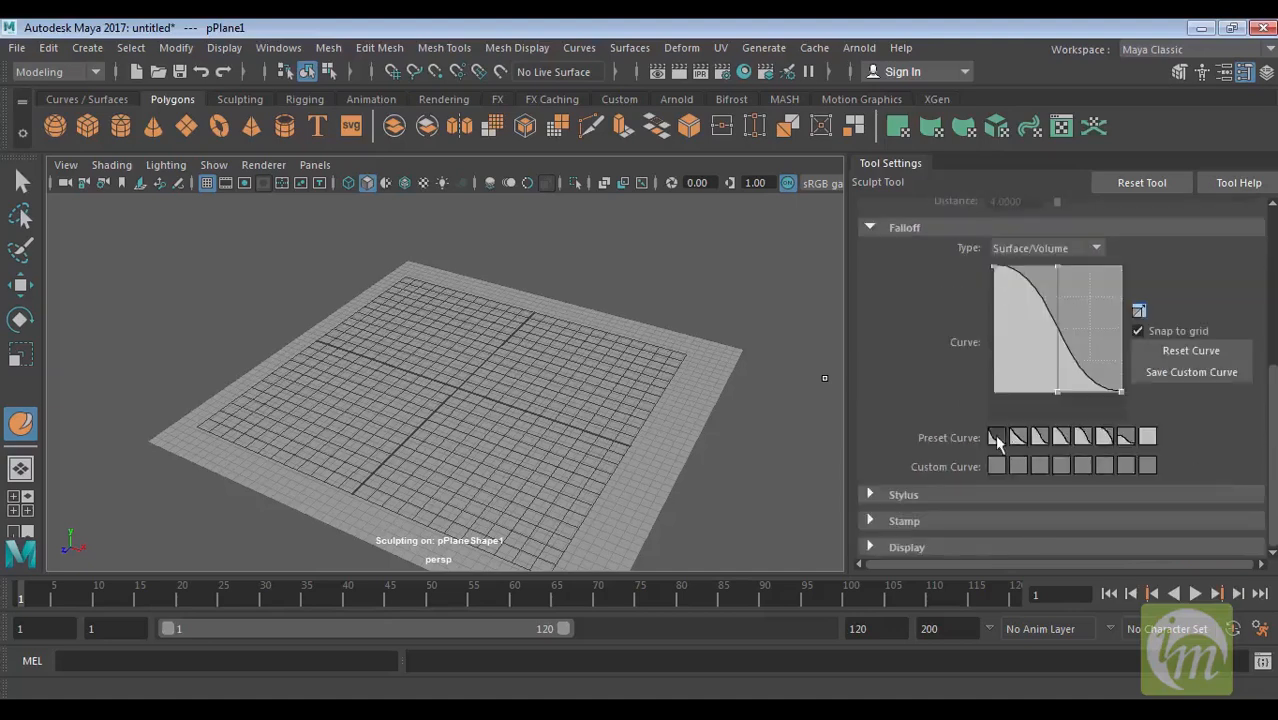
# Step: Step through the preset falloff curves to the flat one, and test it with a stroke on the plane, undoing the stroke
pyautogui.click(997, 438)
pyautogui.click(1040, 438)
pyautogui.click(1061, 438)
pyautogui.click(1083, 438)
pyautogui.click(1104, 438)
pyautogui.click(1126, 438)
pyautogui.click(1147, 438)
pyautogui.click(1150, 439)
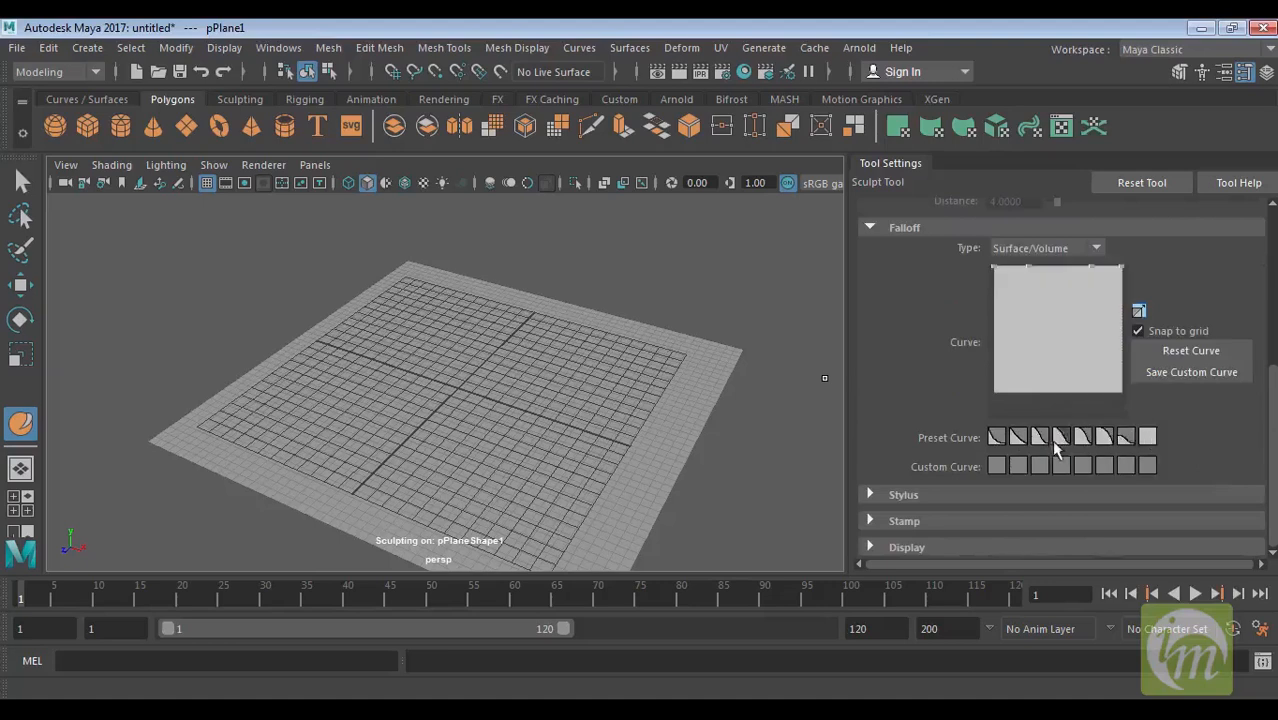
pyautogui.moveTo(540, 398); pyautogui.dragTo(455, 387)
pyautogui.hotkey('ctrl', 'z')
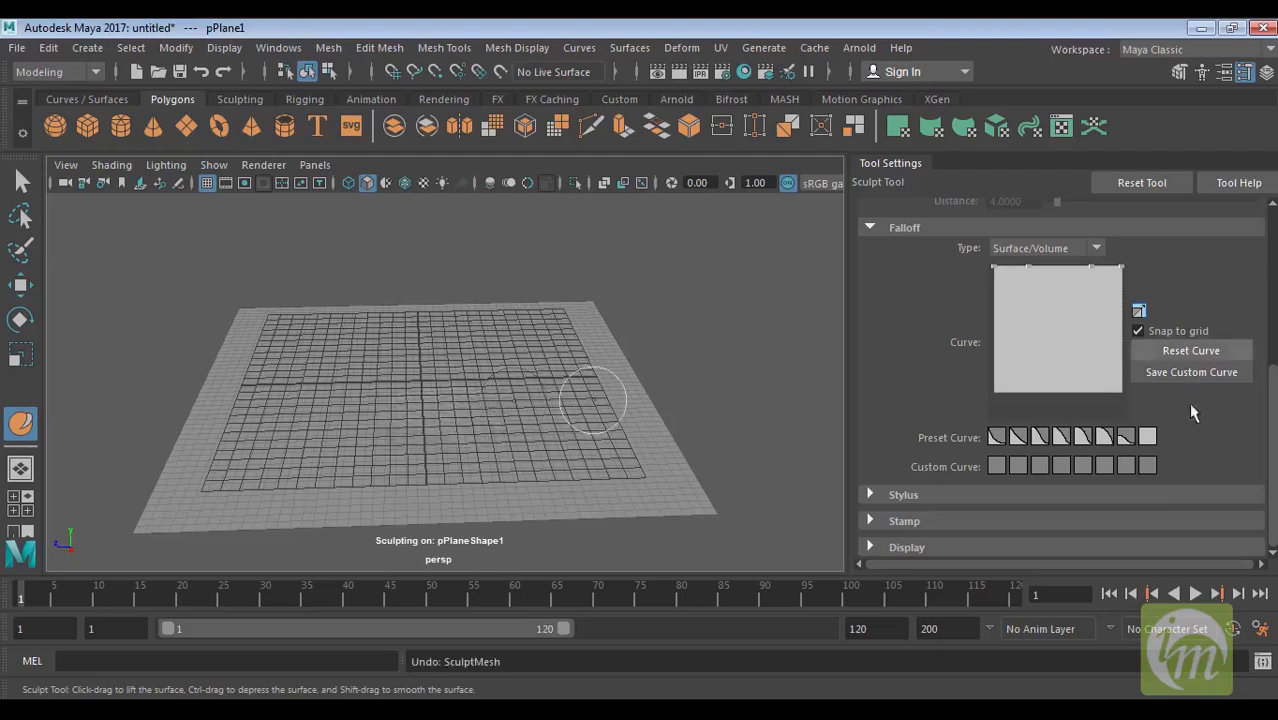
# Step: Set the brush direction to Center Normal and test the flat falloff curve with looping strokes on the plane, undoing them
pyautogui.scroll(6, 1060, 350)
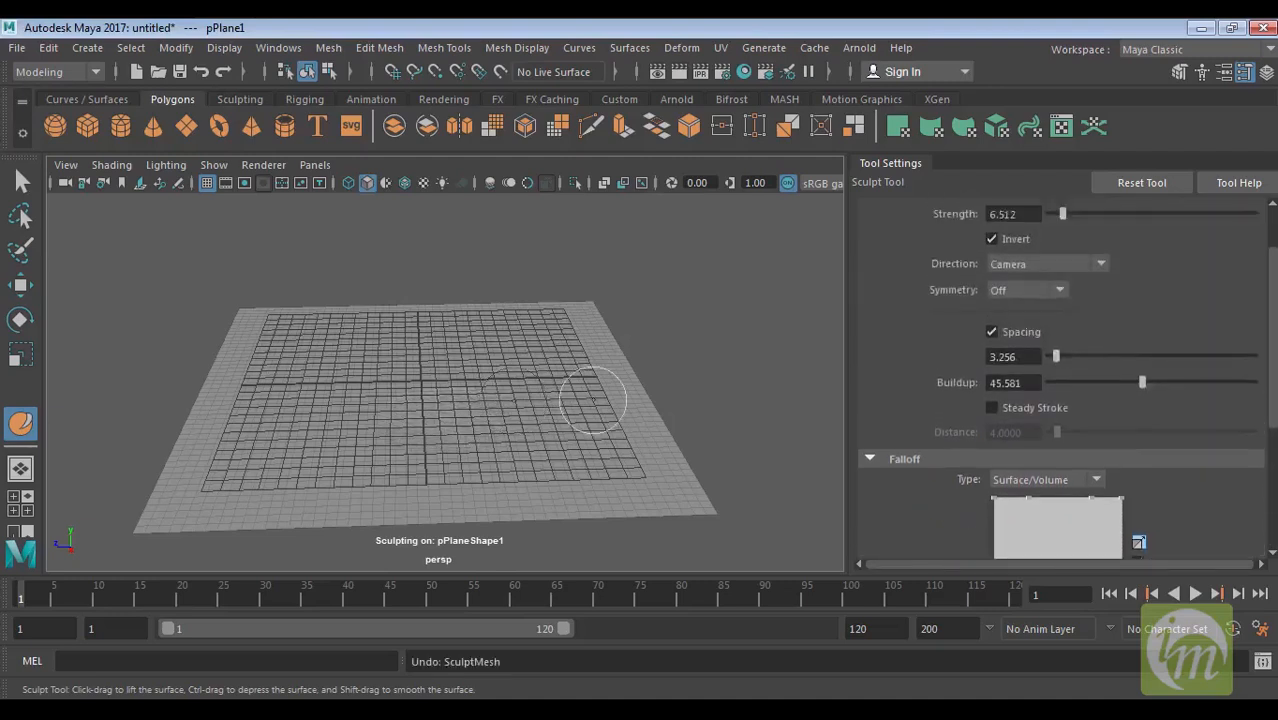
pyautogui.click(1056, 316)
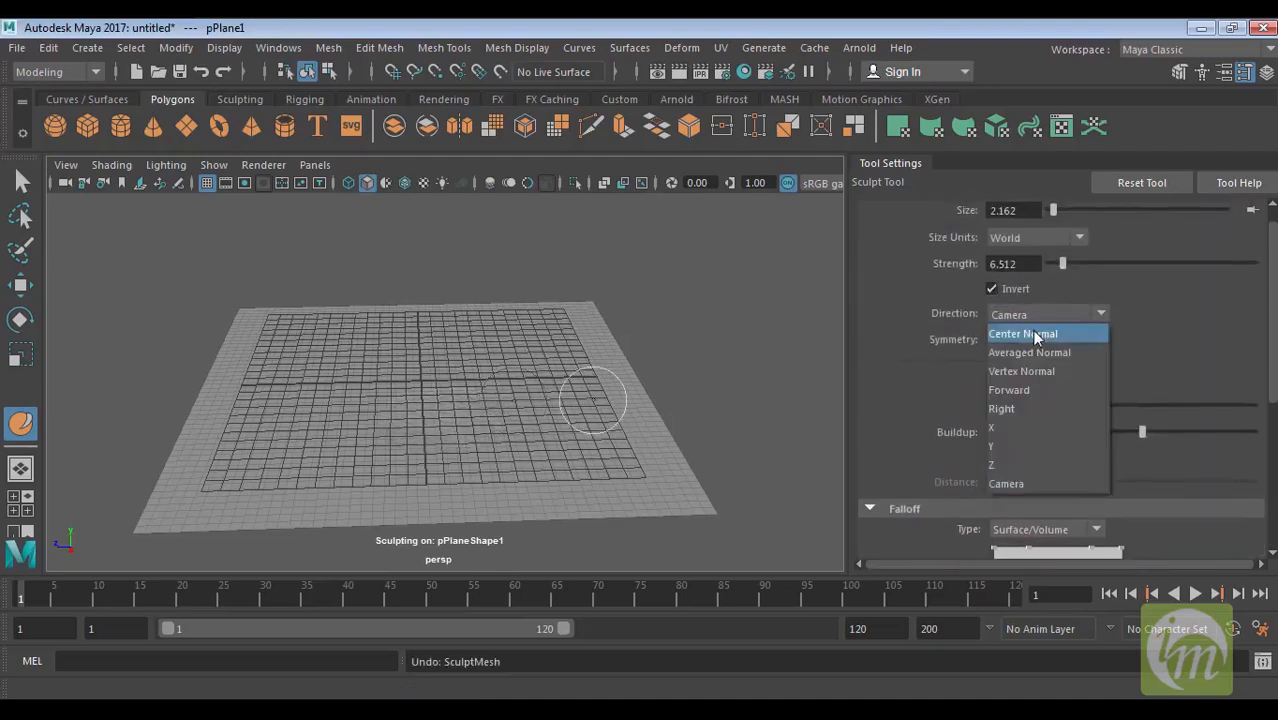
pyautogui.click(1034, 336)
pyautogui.moveTo(1273, 358); pyautogui.dragTo(1267, 492)
pyautogui.moveTo(475, 439)
pyautogui.keyDown('alt'); pyautogui.mouseDown()
pyautogui.moveTo(485, 452)
pyautogui.moveTo(455, 470)
pyautogui.moveTo(465, 490)
pyautogui.moveTo(560, 358)
pyautogui.moveTo(490, 391)
pyautogui.mouseUp(); pyautogui.keyUp('alt')
pyautogui.moveTo(583, 387)
pyautogui.mouseDown()
pyautogui.moveTo(597, 364)
pyautogui.moveTo(576, 356)
pyautogui.moveTo(300, 385)
pyautogui.mouseUp()
pyautogui.keyDown('alt'); pyautogui.moveTo(258, 375); pyautogui.dragTo(325, 325, button='middle'); pyautogui.keyUp('alt')
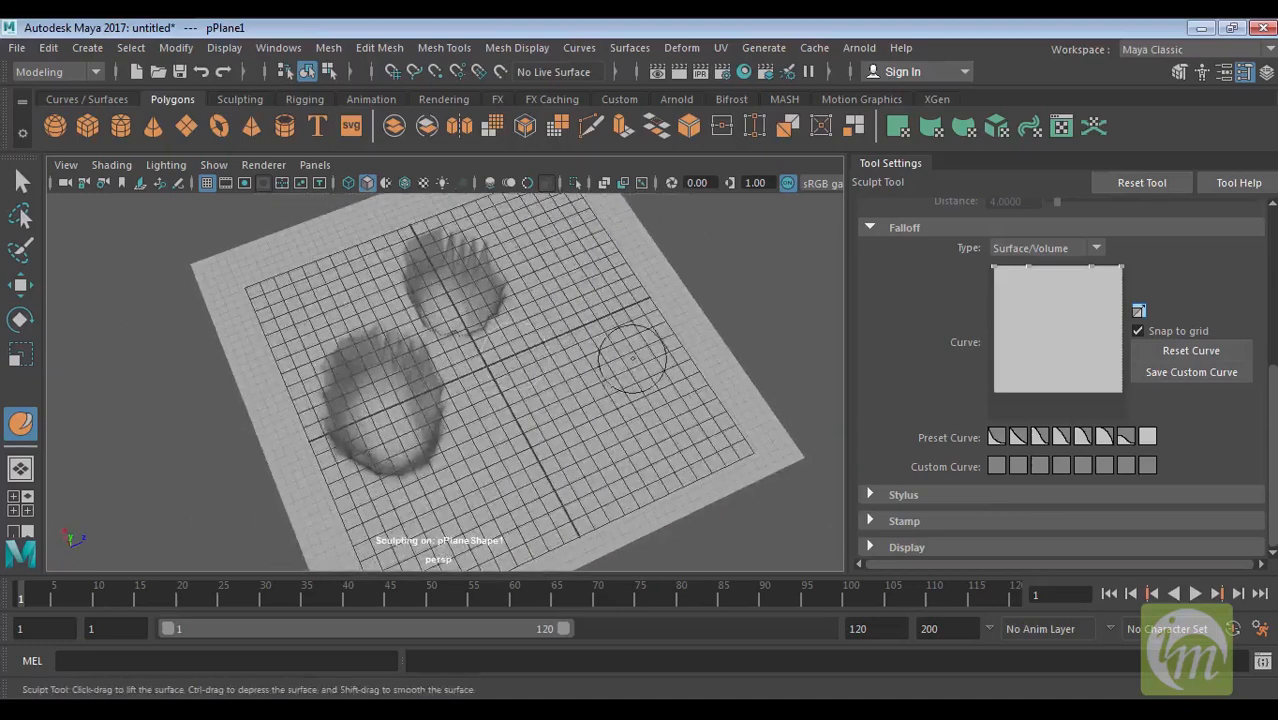
pyautogui.hotkey('ctrl', 'z')
pyautogui.hotkey('ctrl', 'z')
# Step: Test the fifth and second preset falloff curves with strokes across the plane, undoing each stroke
pyautogui.click(1082, 437)
pyautogui.moveTo(330, 366)
pyautogui.mouseDown()
pyautogui.moveTo(405, 390)
pyautogui.moveTo(639, 362)
pyautogui.moveTo(665, 334)
pyautogui.moveTo(632, 318)
pyautogui.moveTo(611, 335)
pyautogui.mouseUp()
pyautogui.hotkey('ctrl', 'z')
pyautogui.click(1018, 437)
pyautogui.moveTo(612, 345)
pyautogui.keyDown('alt'); pyautogui.mouseDown()
pyautogui.moveTo(603, 362)
pyautogui.moveTo(671, 338)
pyautogui.mouseUp(); pyautogui.keyUp('alt')
pyautogui.hotkey('ctrl', 'z')
pyautogui.keyDown('alt'); pyautogui.moveTo(602, 366); pyautogui.dragTo(637, 470, button='middle'); pyautogui.keyUp('alt')
# Step: Pull the falloff curve's upper control point down into a steep concave shape and test it with a stroke, undoing the stroke
pyautogui.moveTo(995, 277); pyautogui.dragTo(1010, 372)
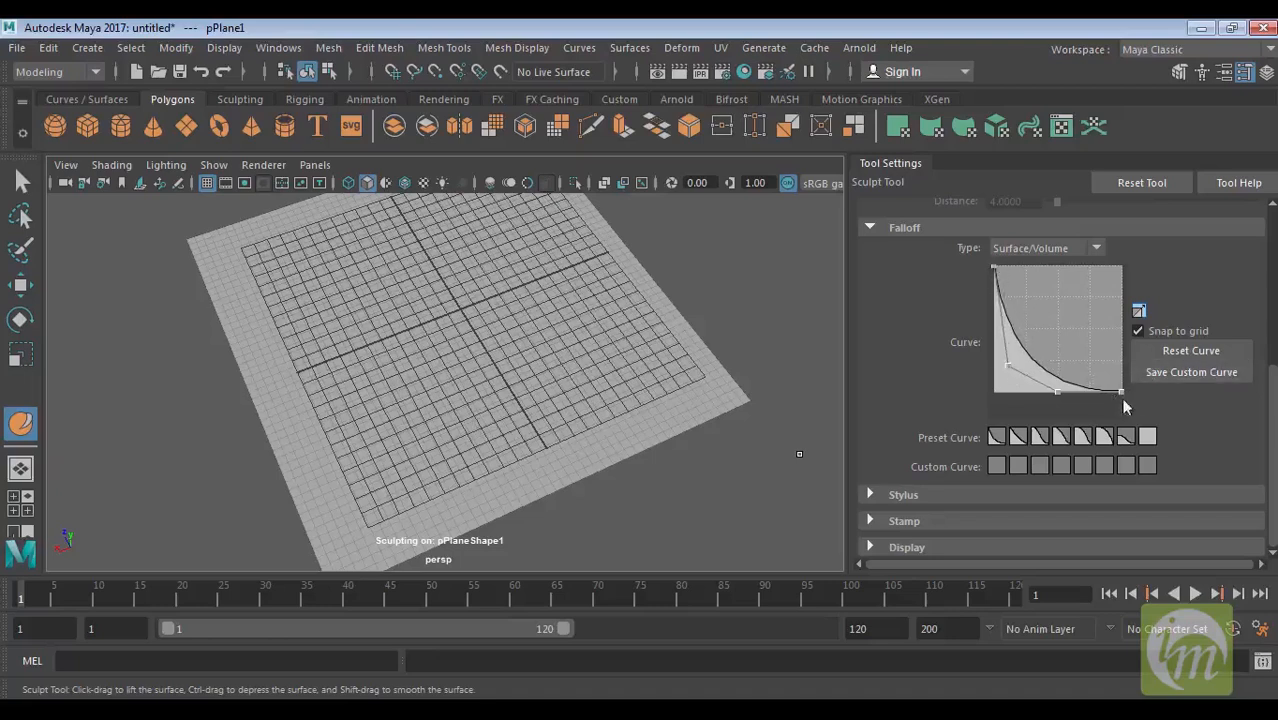
pyautogui.moveTo(561, 376); pyautogui.dragTo(560, 370)
pyautogui.keyDown('alt'); pyautogui.moveTo(560, 371); pyautogui.dragTo(659, 380, button='middle'); pyautogui.keyUp('alt')
pyautogui.hotkey('ctrl', 'z')
# Step: Bend the falloff curve outwards with its control points, and replace it with the convex sixth preset curve
pyautogui.moveTo(1008, 367); pyautogui.dragTo(1048, 304)
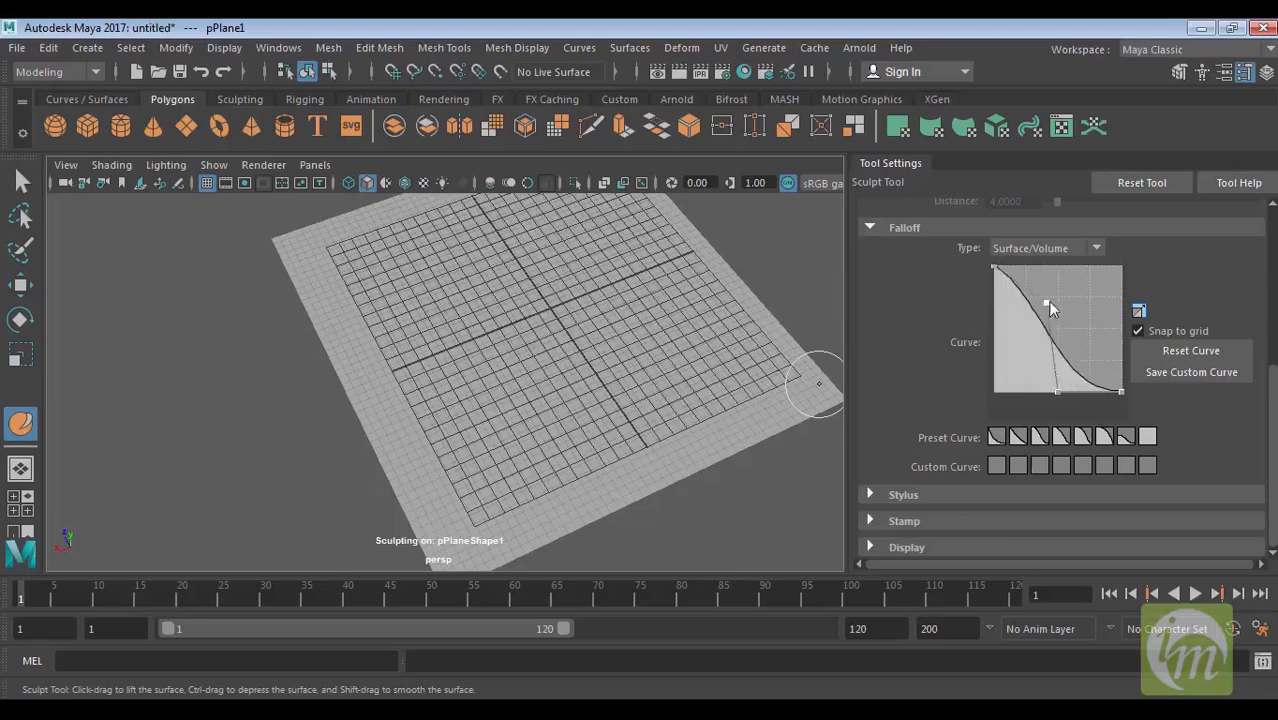
pyautogui.moveTo(1058, 392); pyautogui.dragTo(1089, 342)
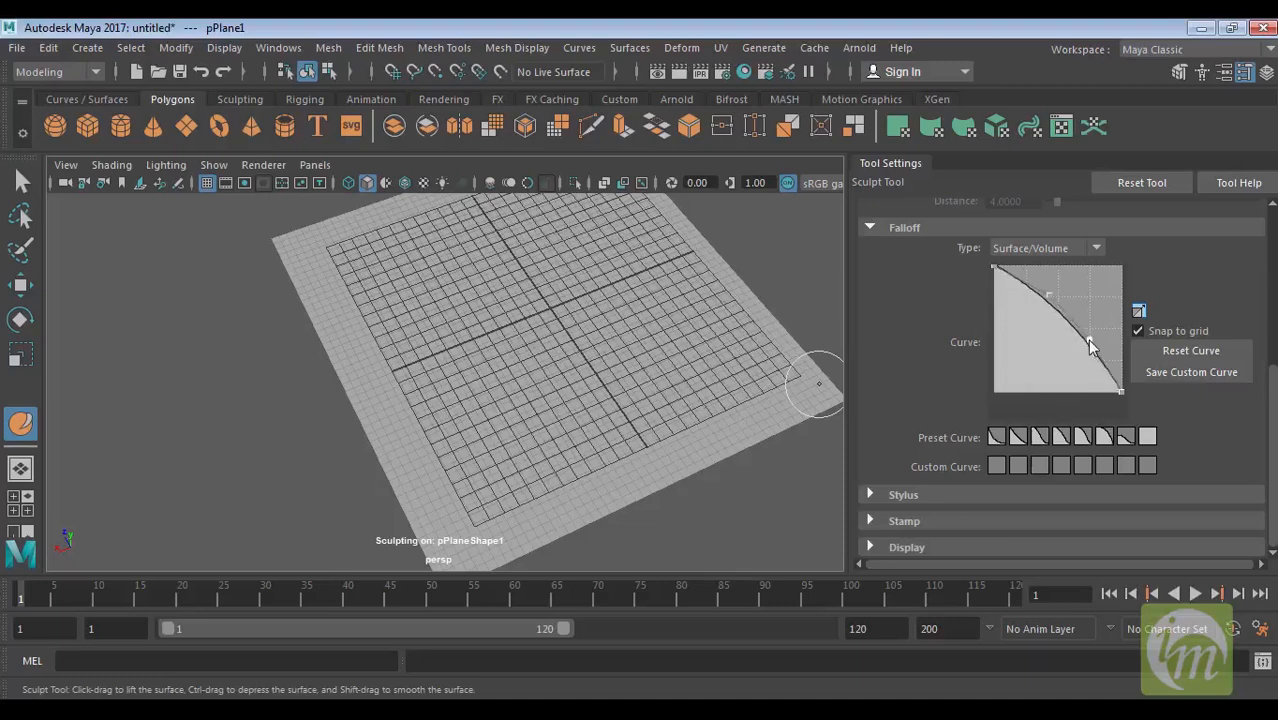
pyautogui.click(993, 440)
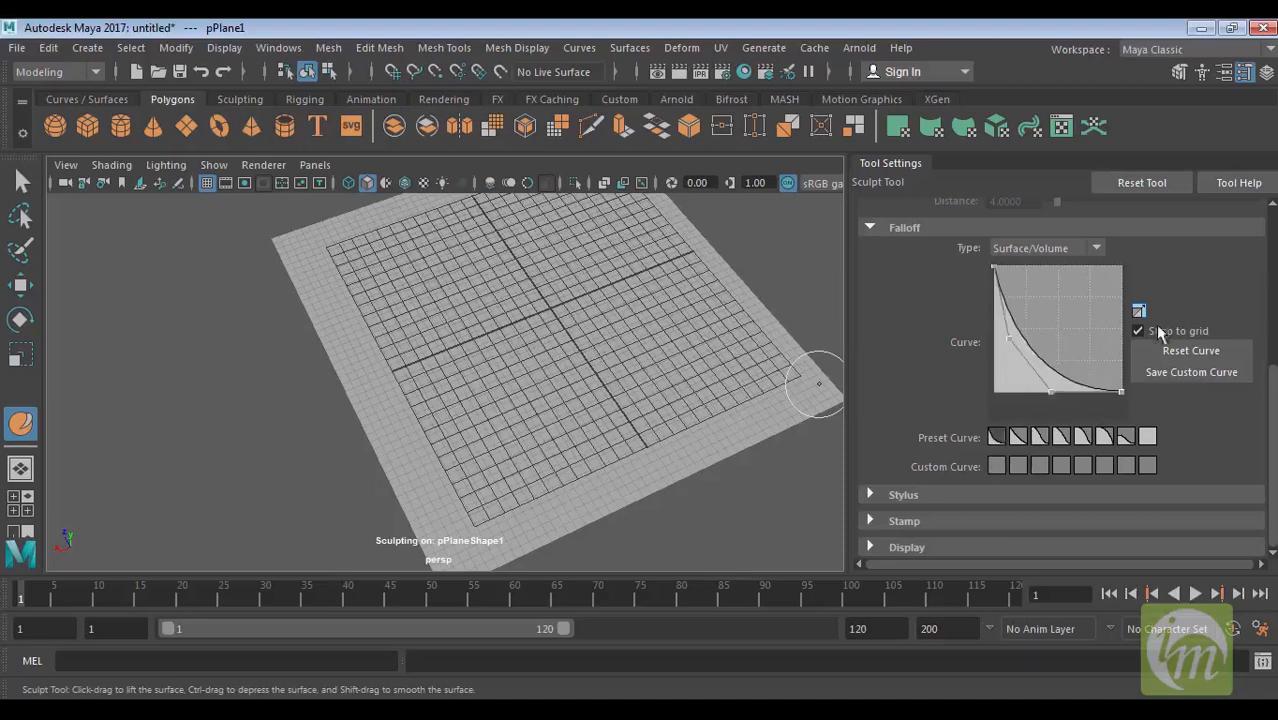
pyautogui.click(1124, 440)
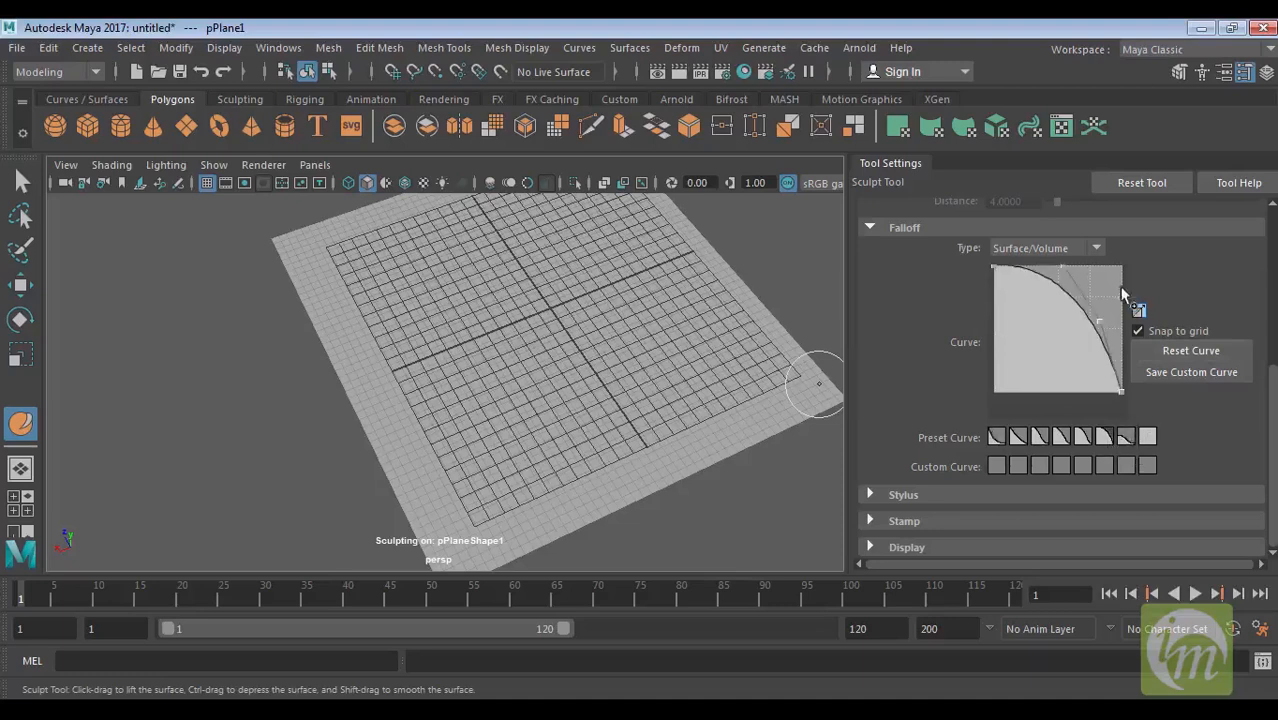
# Step: Set the stylus Min Brush Size to 57.346 and test it with a short stroke on the plane, undoing the stroke
pyautogui.click(888, 498)
pyautogui.moveTo(1272, 424); pyautogui.dragTo(1272, 448)
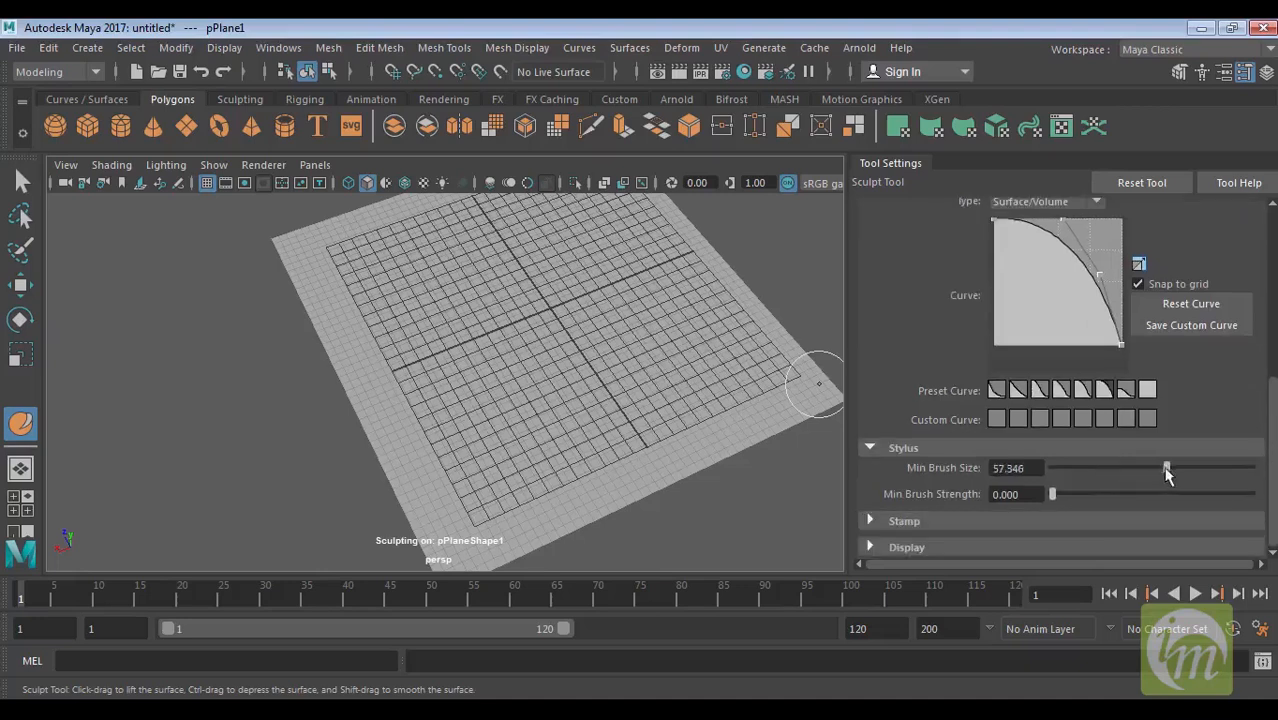
pyautogui.moveTo(590, 393); pyautogui.dragTo(544, 397)
pyautogui.hotkey('ctrl', 'z')
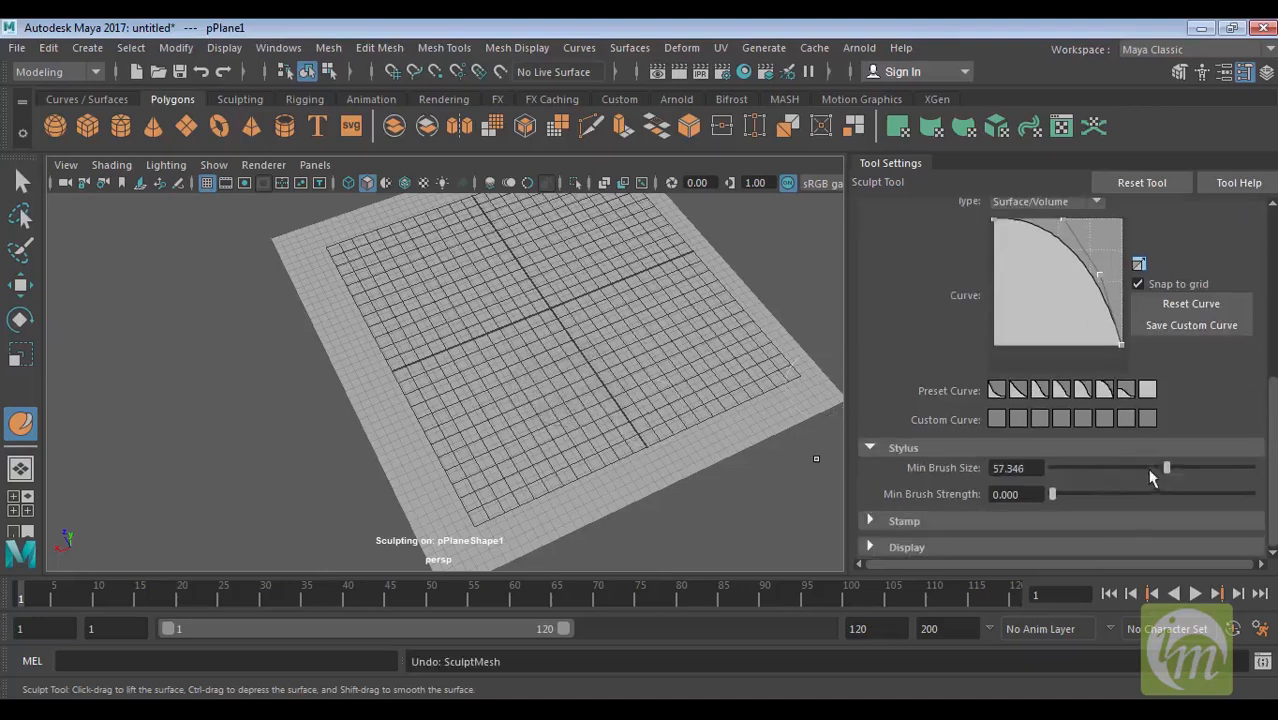
pyautogui.moveTo(1130, 476); pyautogui.dragTo(1113, 476)
# Step: Enable Use Stamp for the brush and try a short stroke on the plane without a stamp image, undoing it
pyautogui.click(905, 521)
pyautogui.moveTo(1272, 360); pyautogui.dragTo(1274, 456)
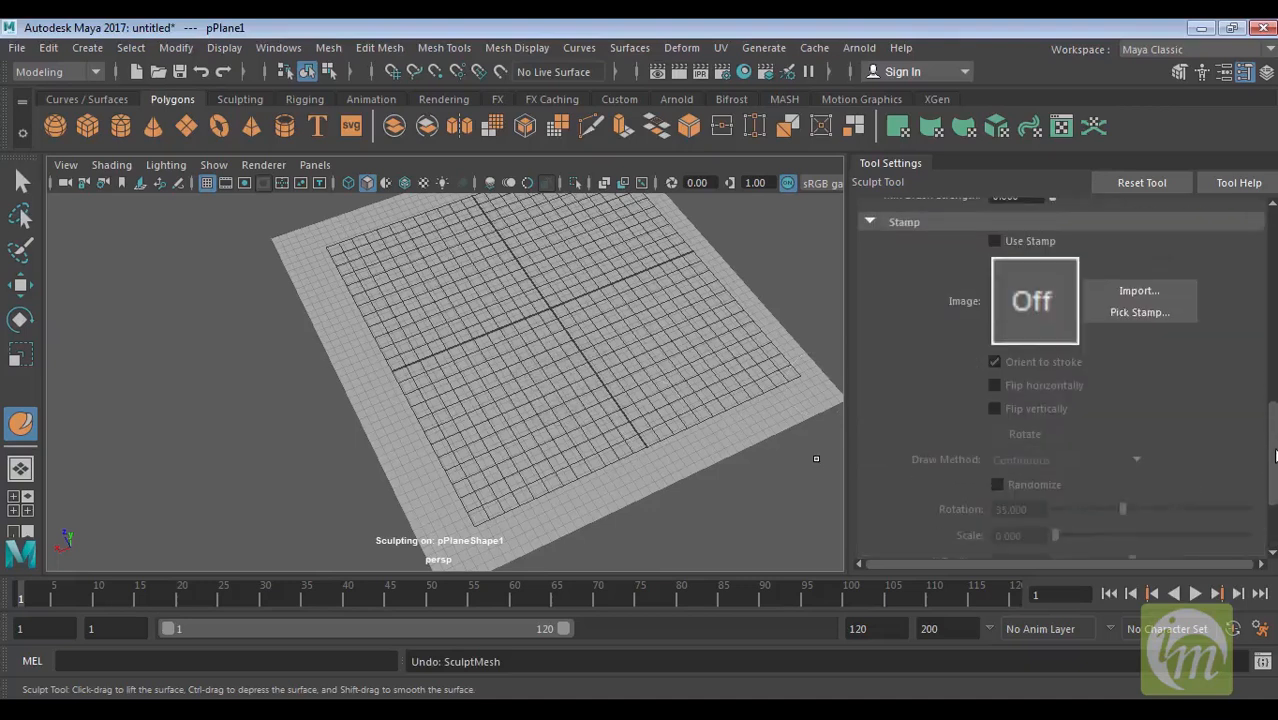
pyautogui.click(995, 241)
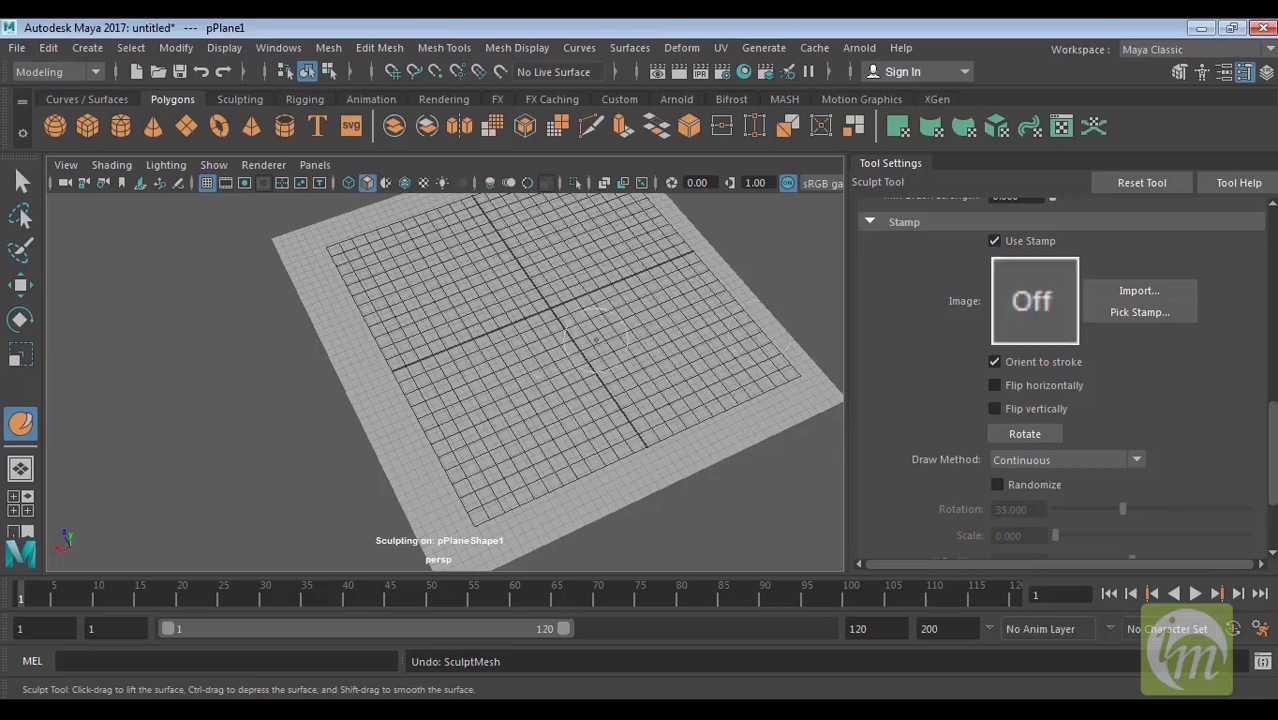
pyautogui.moveTo(612, 354); pyautogui.dragTo(564, 366)
pyautogui.hotkey('ctrl', 'z')
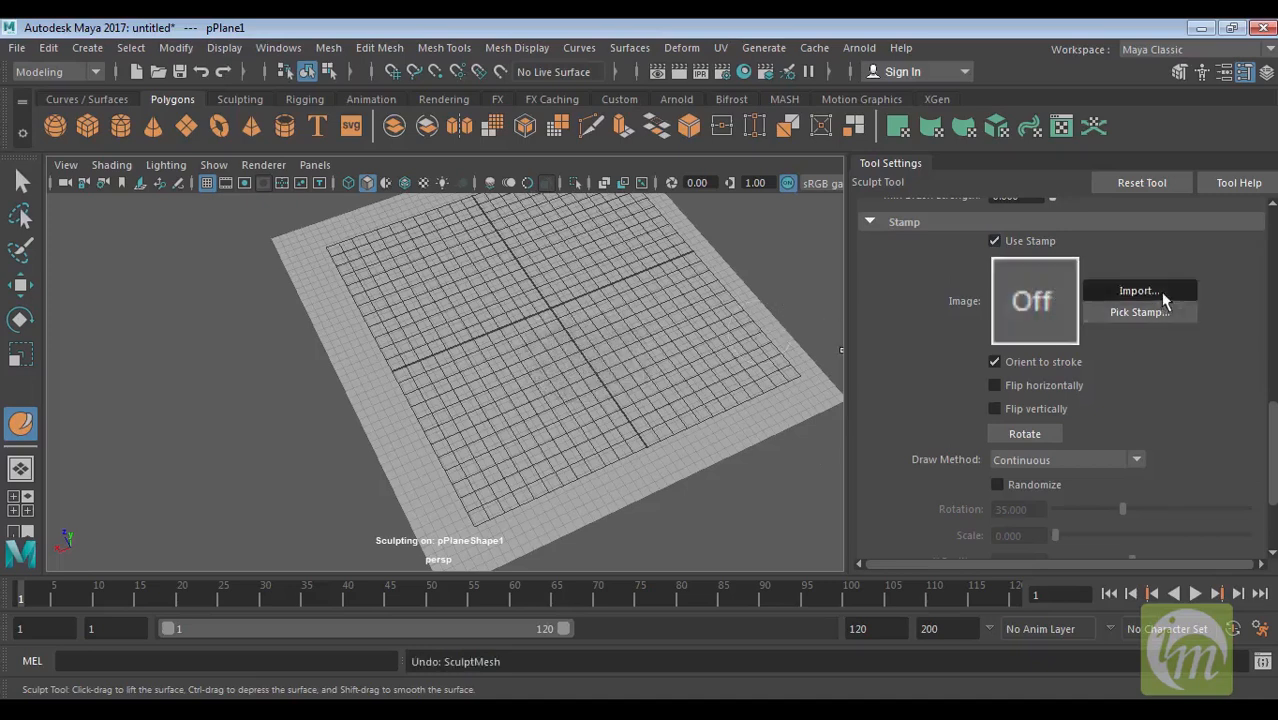
# Step: Import land.jpg as the stamp image and sculpt stamped strokes around the plane's middle, undoing the last stroke
pyautogui.click(1162, 292)
pyautogui.click(292, 215)
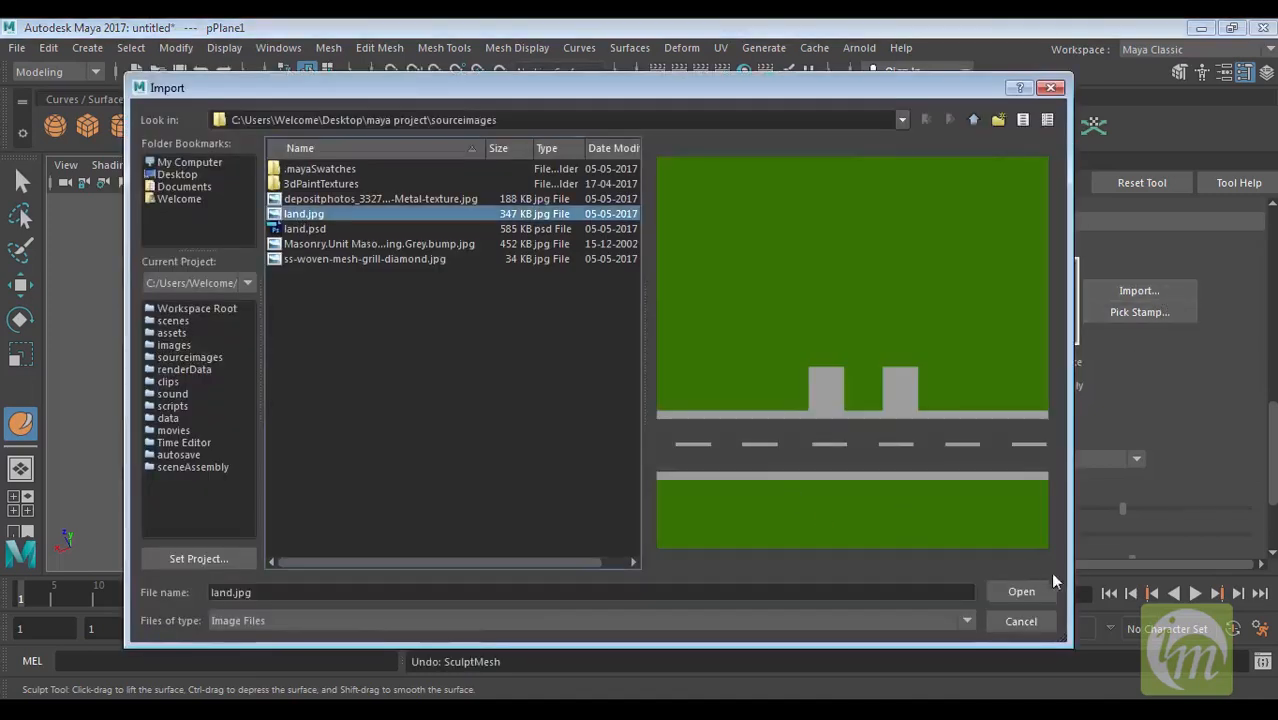
pyautogui.click(1038, 596)
pyautogui.moveTo(555, 400)
pyautogui.mouseDown()
pyautogui.moveTo(615, 345)
pyautogui.moveTo(547, 335)
pyautogui.moveTo(577, 352)
pyautogui.mouseUp()
pyautogui.moveTo(695, 361)
pyautogui.keyDown('alt'); pyautogui.mouseDown()
pyautogui.moveTo(634, 406)
pyautogui.moveTo(706, 410)
pyautogui.moveTo(688, 378)
pyautogui.mouseUp(); pyautogui.keyUp('alt')
pyautogui.keyDown('alt'); pyautogui.moveTo(692, 428); pyautogui.dragTo(675, 405); pyautogui.keyUp('alt')
pyautogui.hotkey('ctrl', 'z')
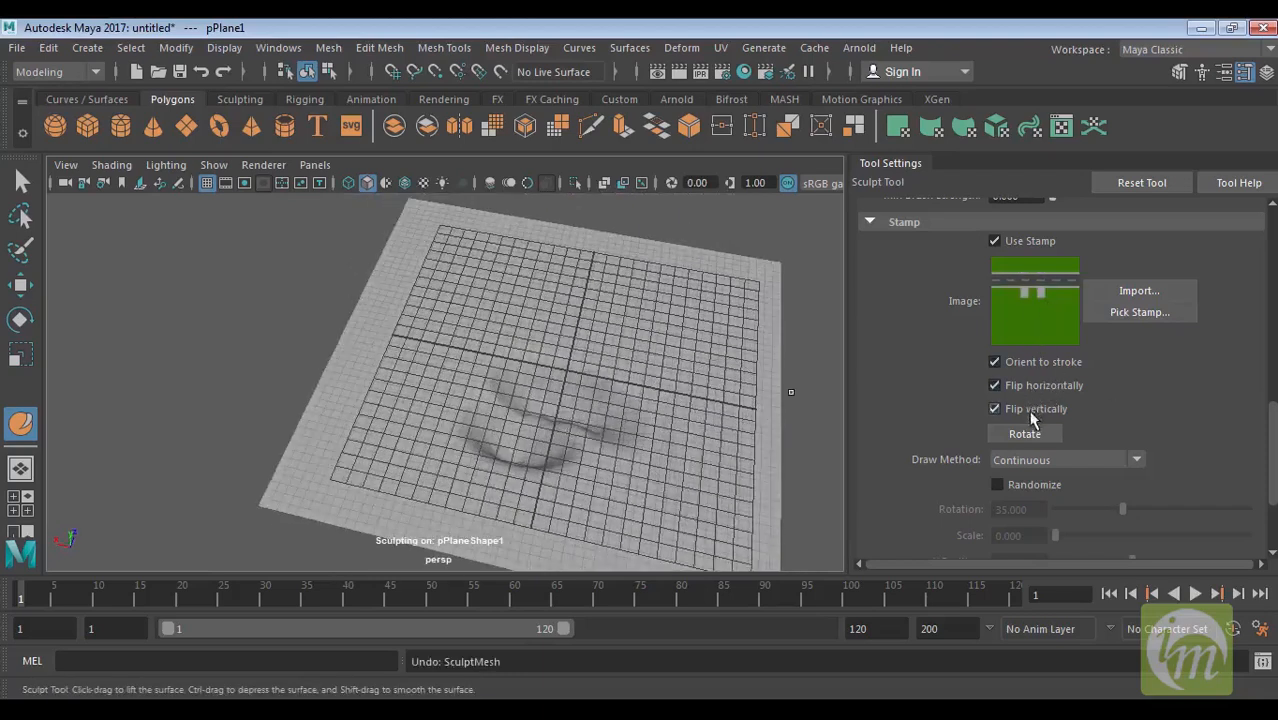
# Step: Flip the stamp image horizontally and vertically, rotate it twice, and set the draw method to Scale image from center
pyautogui.click(1040, 434)
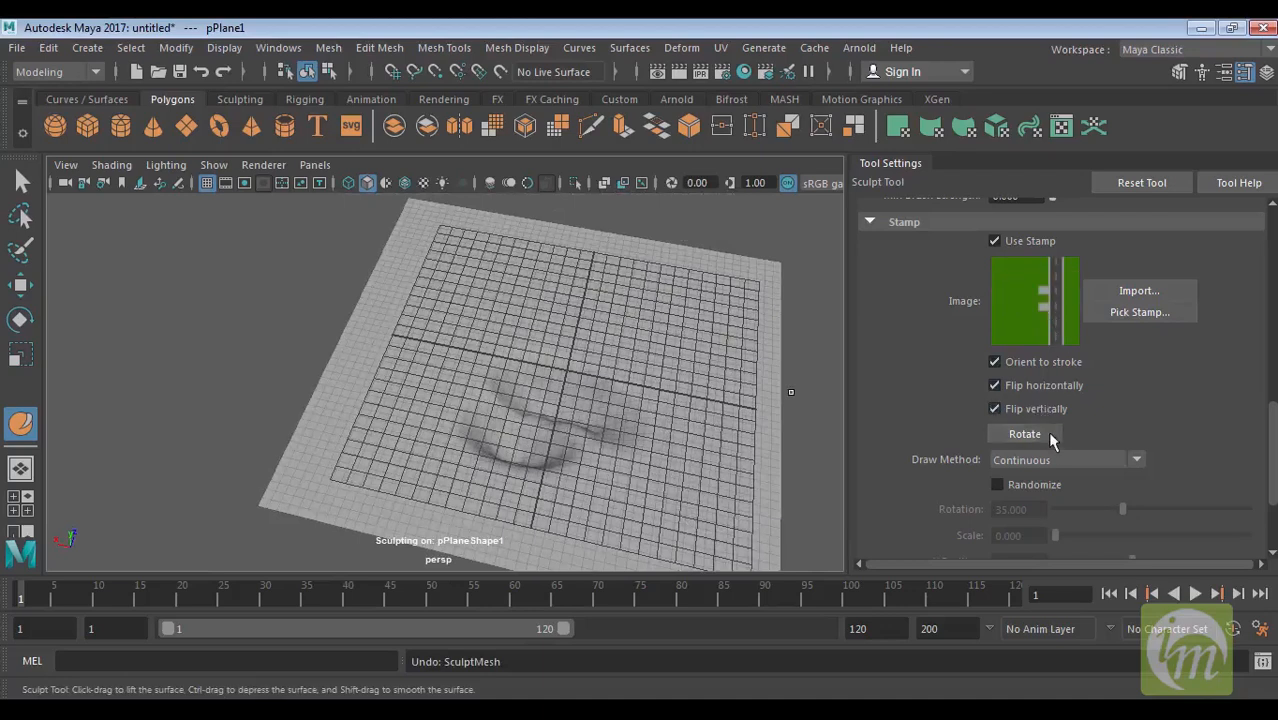
pyautogui.click(1050, 434)
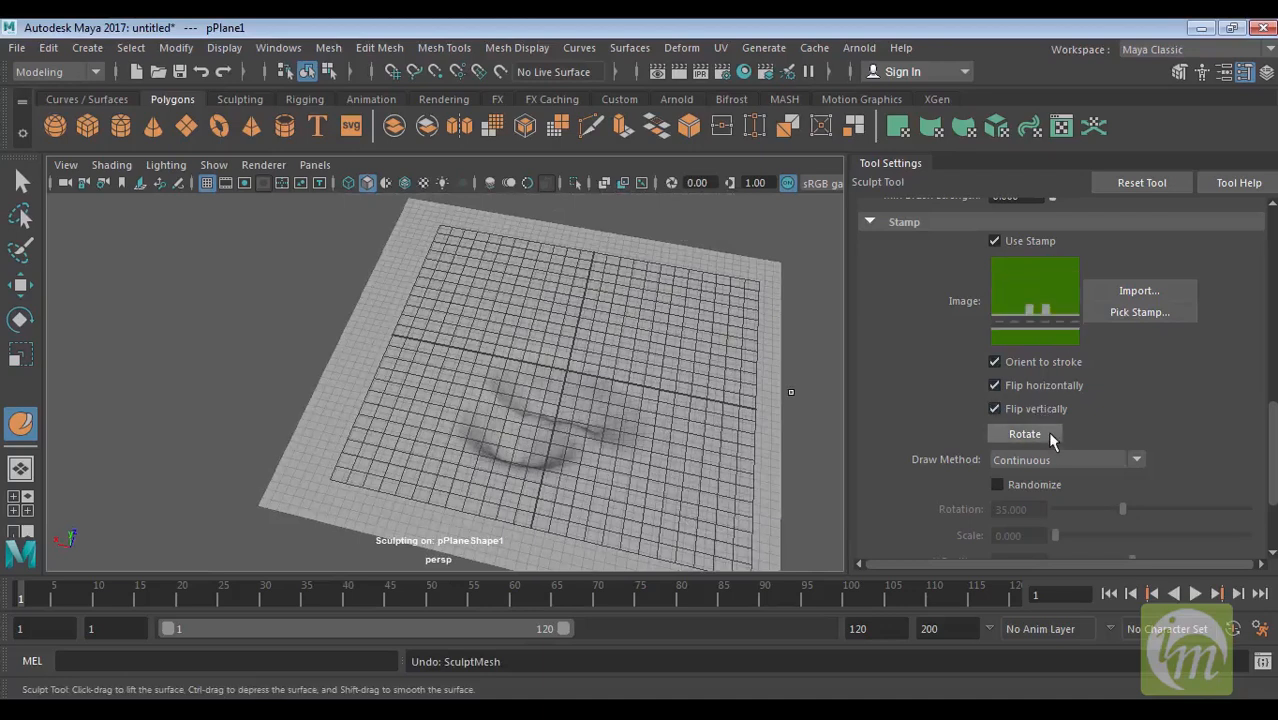
pyautogui.click(1058, 460)
pyautogui.click(1063, 499)
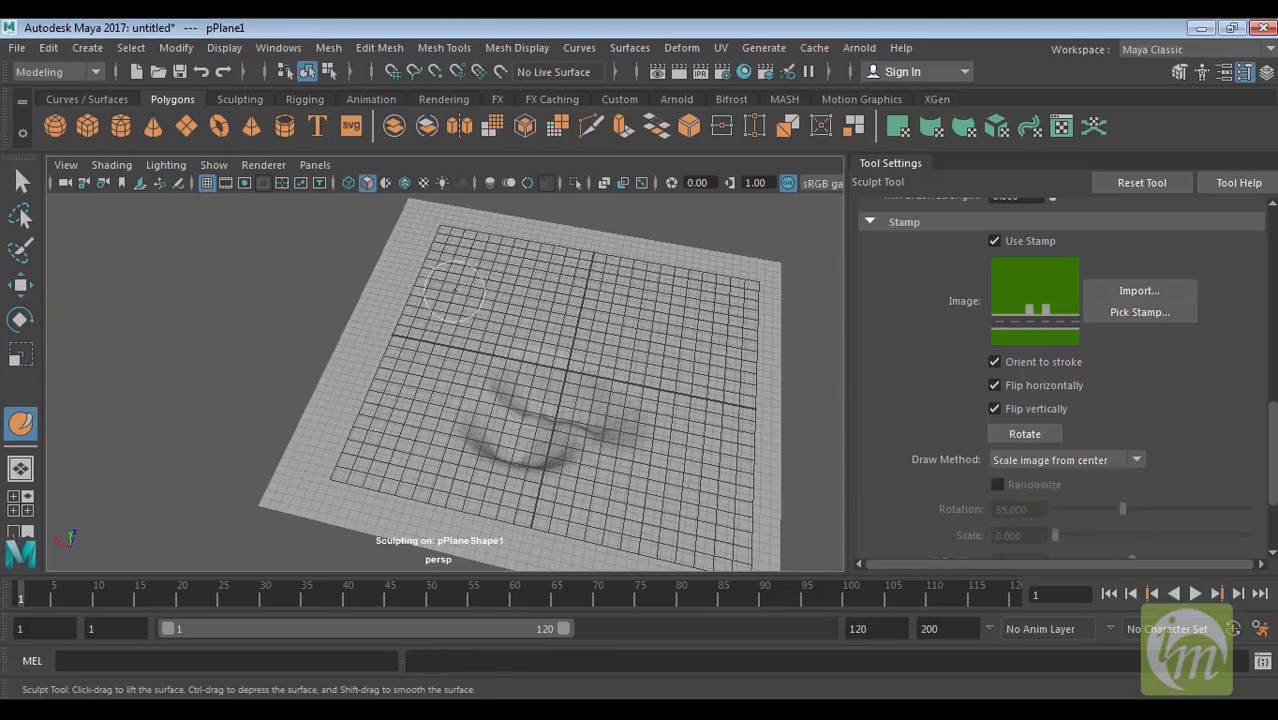
# Step: Test a stamped stroke on the plane, set the stamp draw method to Continuous for another stroke, and disable Use Stamp
pyautogui.moveTo(544, 304); pyautogui.dragTo(600, 365)
pyautogui.click(1062, 460)
pyautogui.click(1052, 476)
pyautogui.moveTo(581, 290); pyautogui.dragTo(645, 350)
pyautogui.click(994, 241)
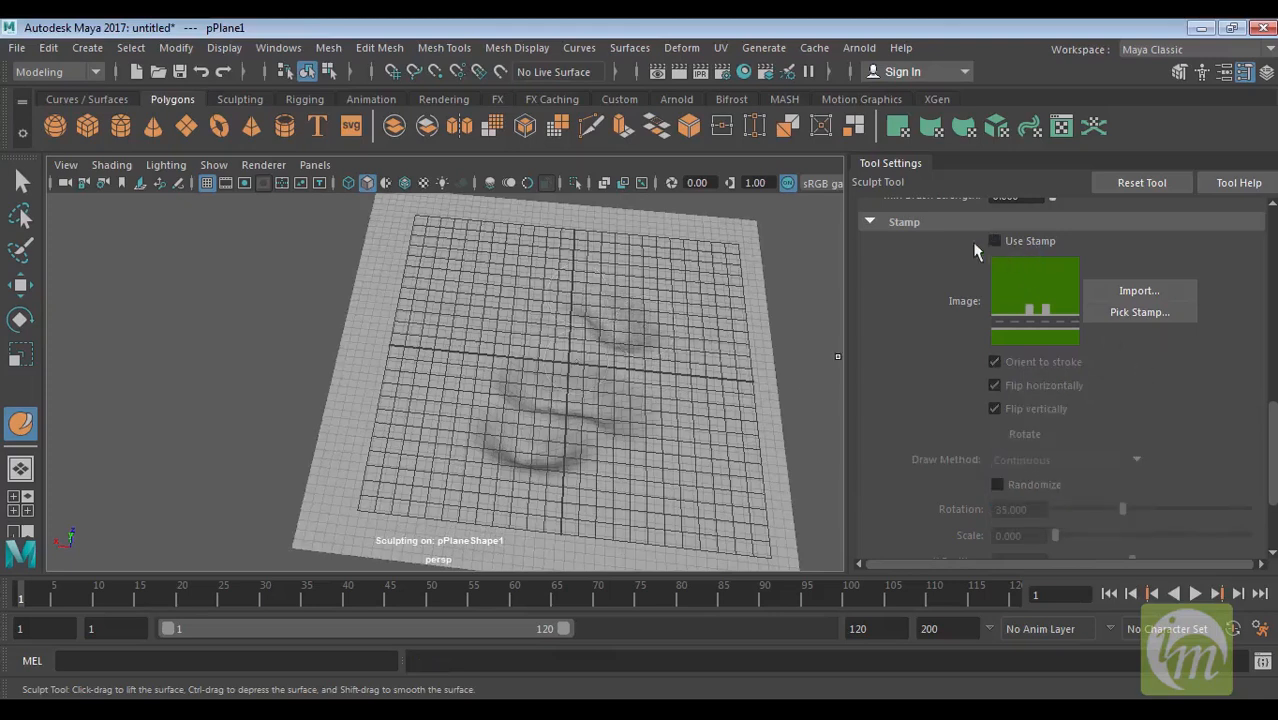
# Step: Collapse the Stamp settings and expand the Display settings to examine the brush orientation and wireframe display options
pyautogui.click(900, 222)
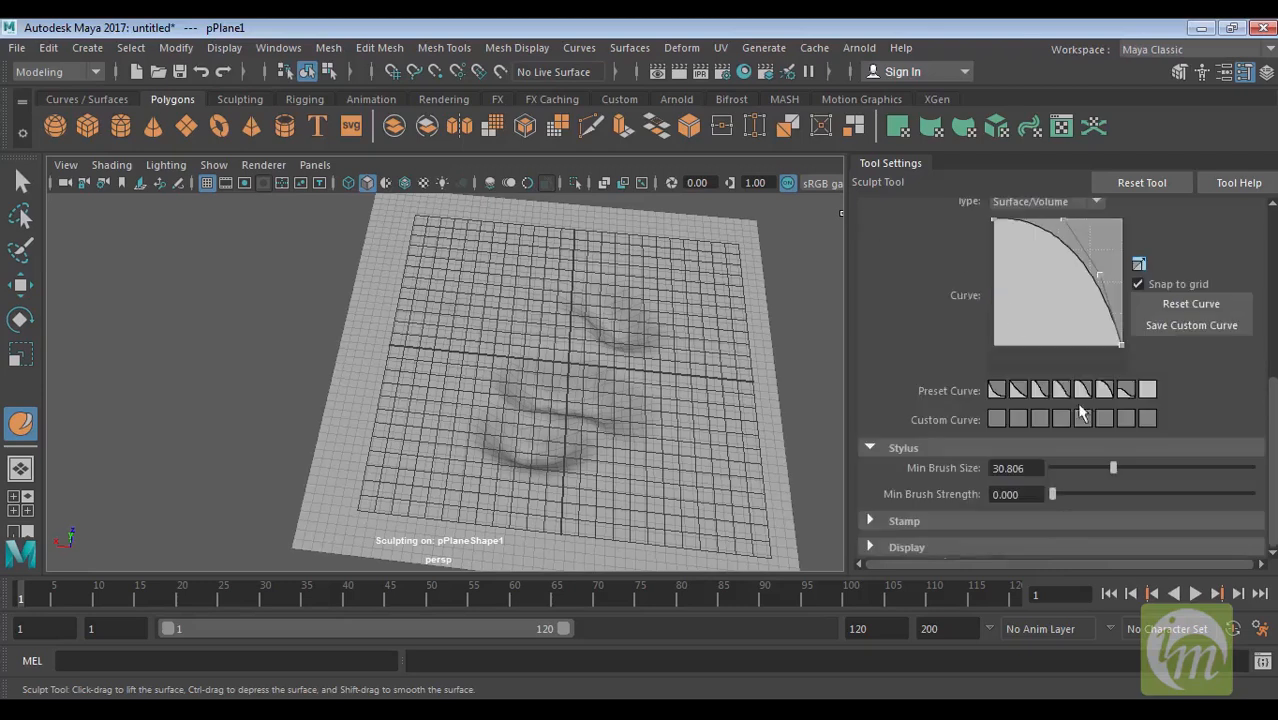
pyautogui.click(1013, 540)
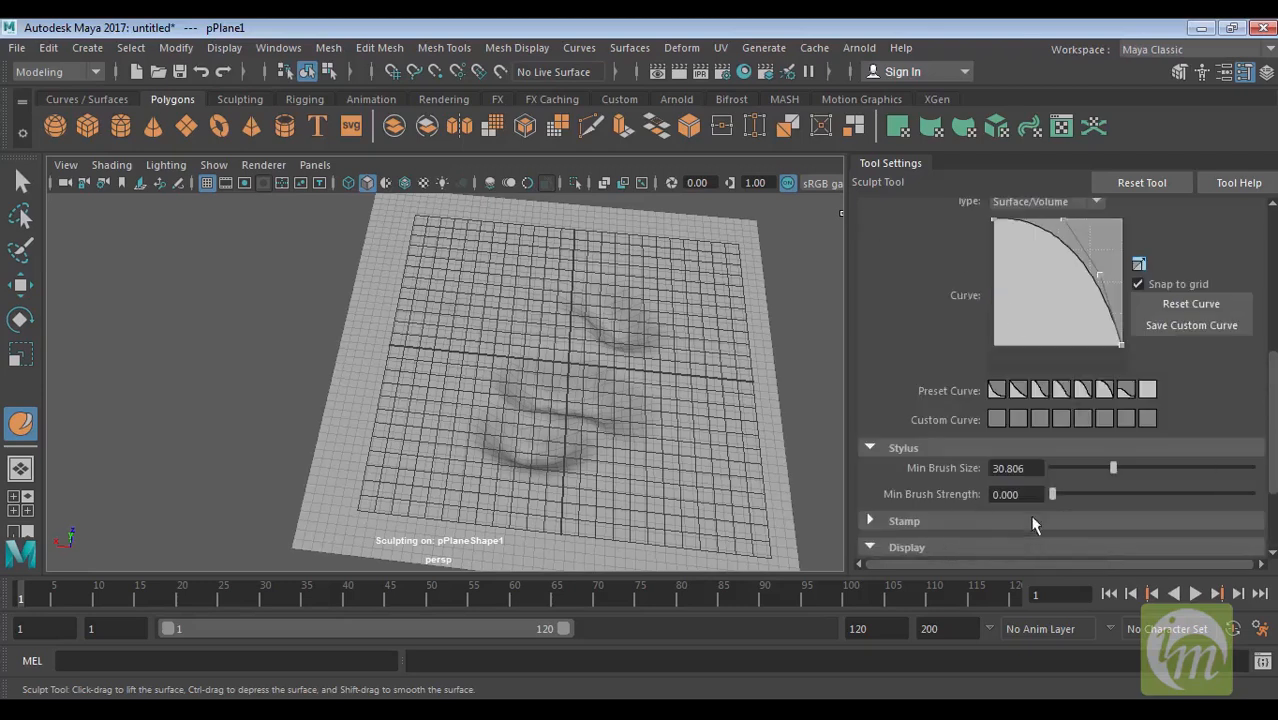
pyautogui.scroll(-3, 1045, 495)
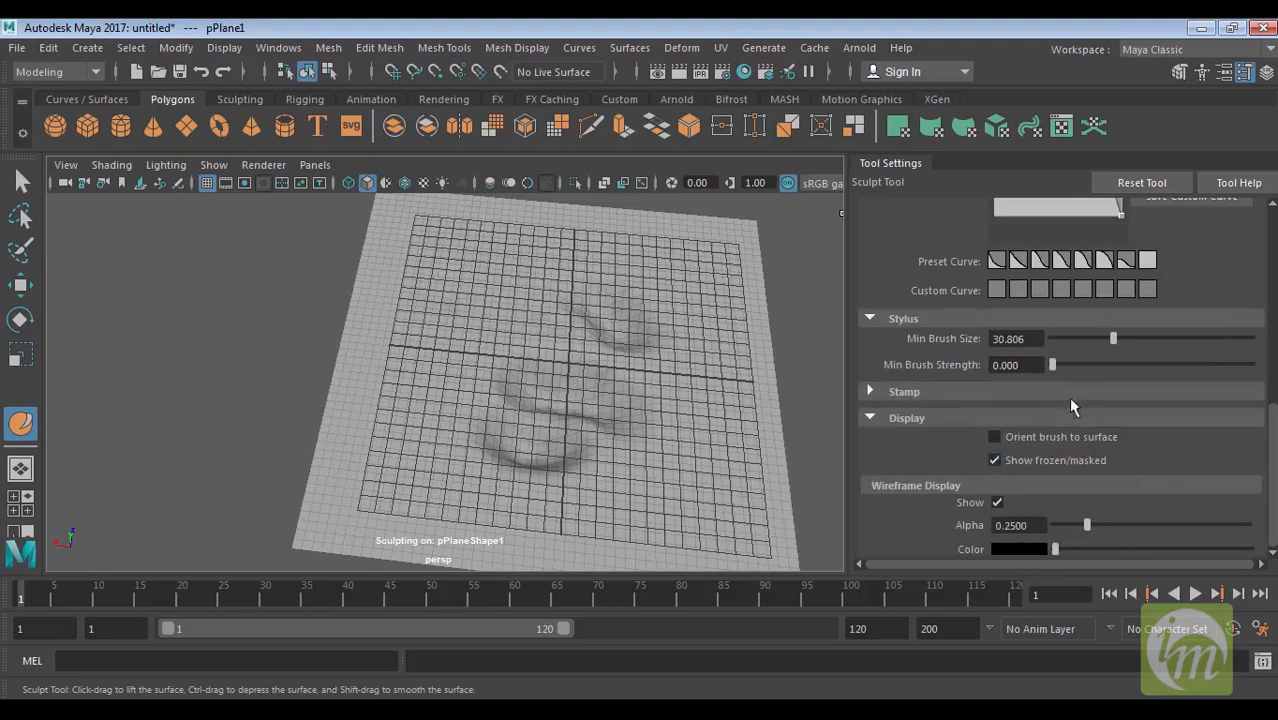
pyautogui.moveTo(1275, 458)
pyautogui.mouseDown()
pyautogui.moveTo(1270, 276)
pyautogui.moveTo(1262, 345)
pyautogui.mouseUp()
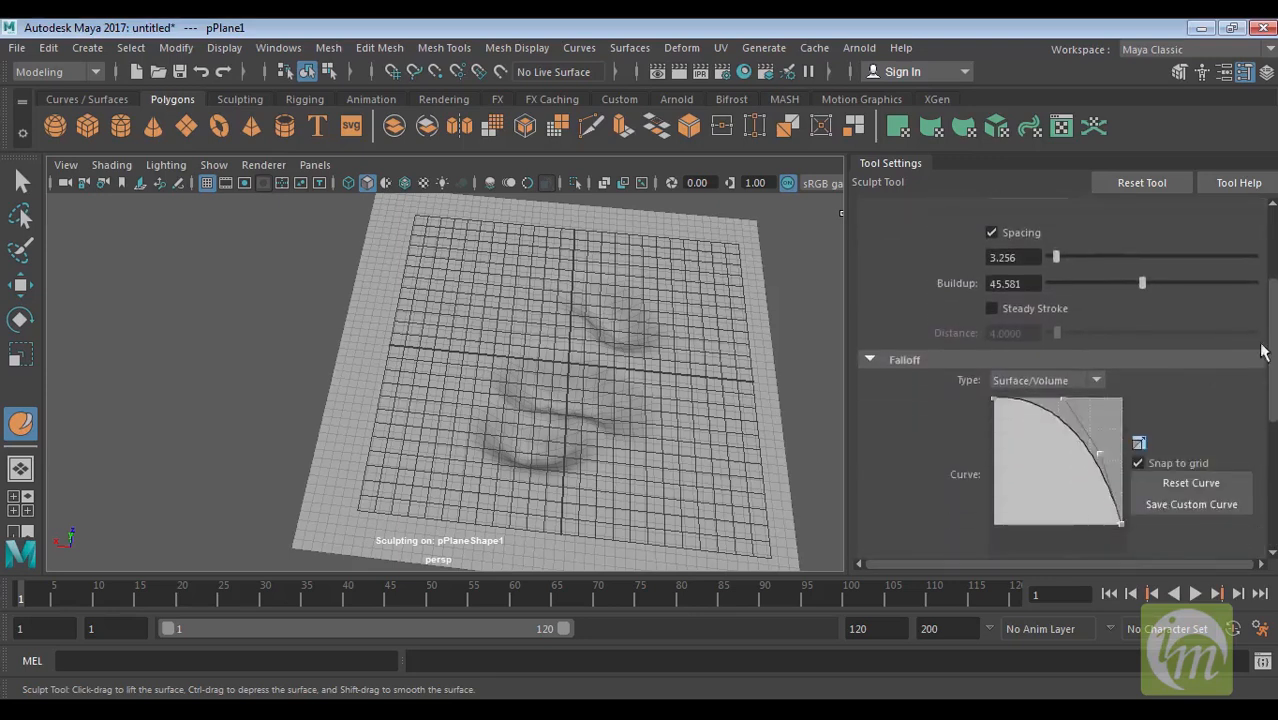
# Step: Check the falloff type, leaving it at Surface/Volume, and reset the Sculpt Tool to its default settings
pyautogui.click(1079, 381)
pyautogui.click(1037, 401)
pyautogui.moveTo(1275, 383); pyautogui.dragTo(1275, 313)
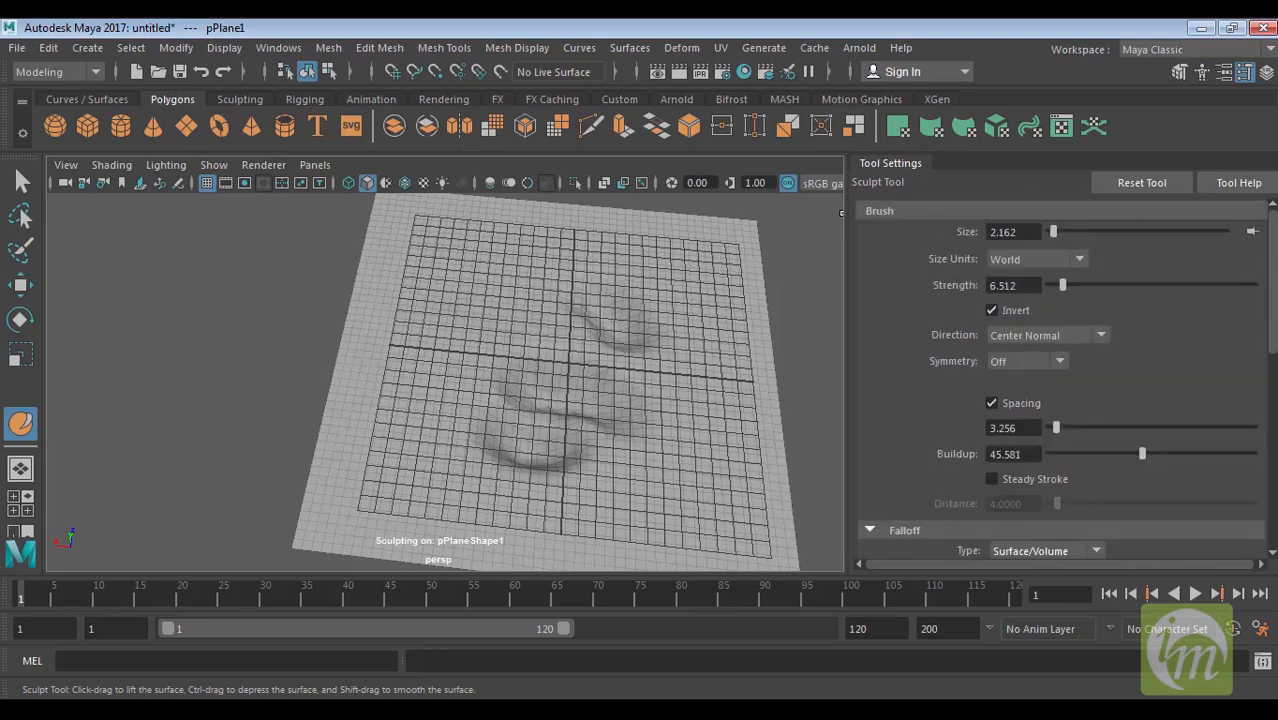
pyautogui.click(1138, 183)
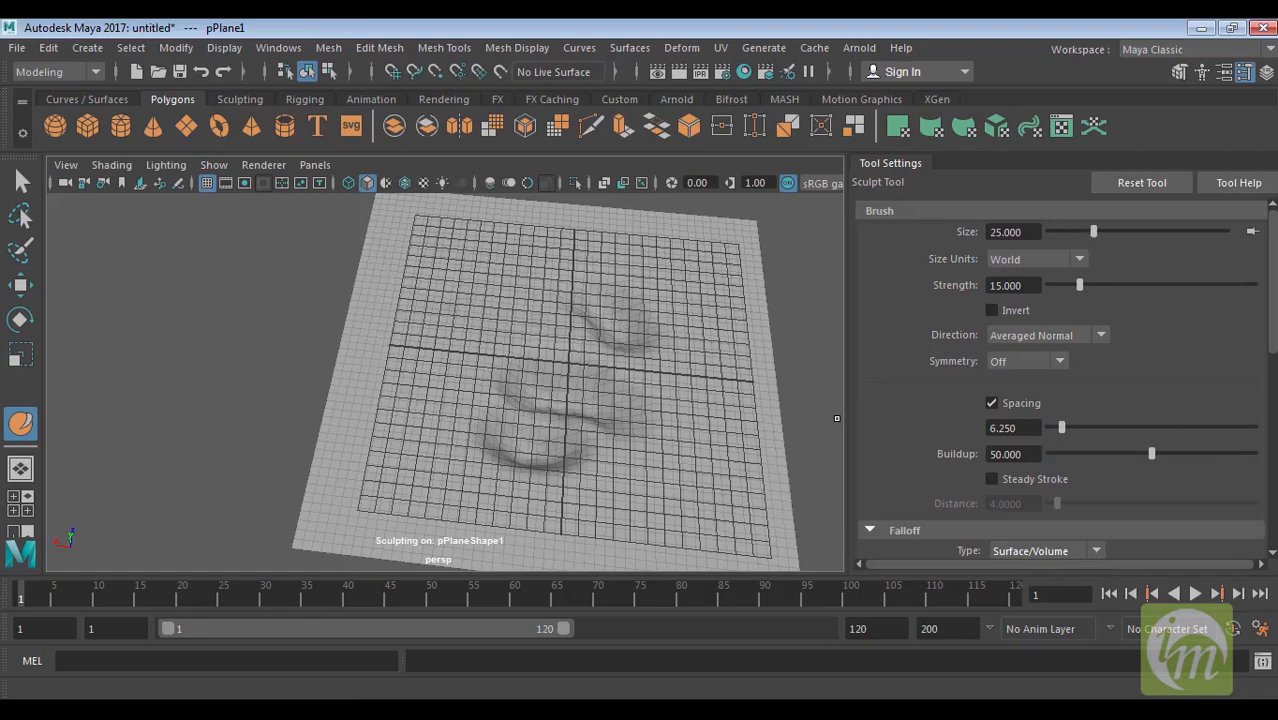
# Step: Hide the tool settings and tear off the Sculpting Tools list as a floating window beside the plane
pyautogui.moveTo(688, 382)
pyautogui.keyDown('alt'); pyautogui.mouseDown()
pyautogui.moveTo(597, 348)
pyautogui.moveTo(602, 408)
pyautogui.mouseUp(); pyautogui.keyUp('alt')
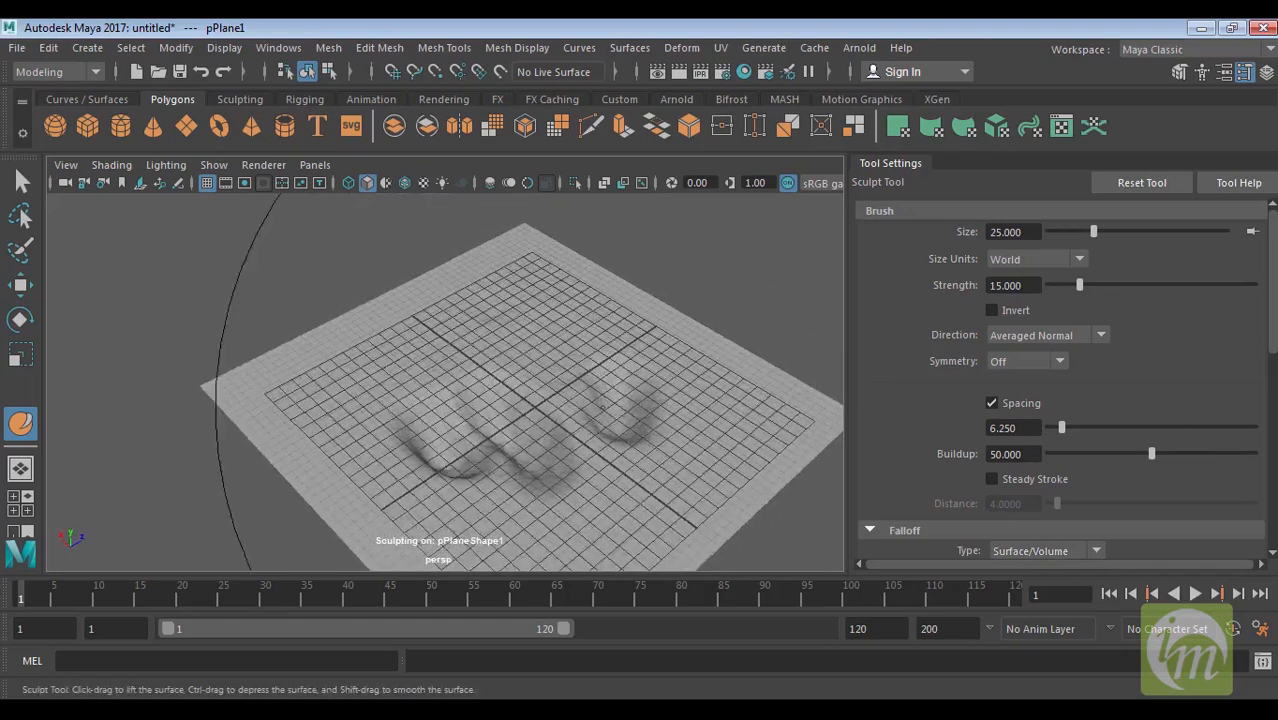
pyautogui.keyDown('alt'); pyautogui.moveTo(603, 408); pyautogui.dragTo(662, 384, button='middle'); pyautogui.keyUp('alt')
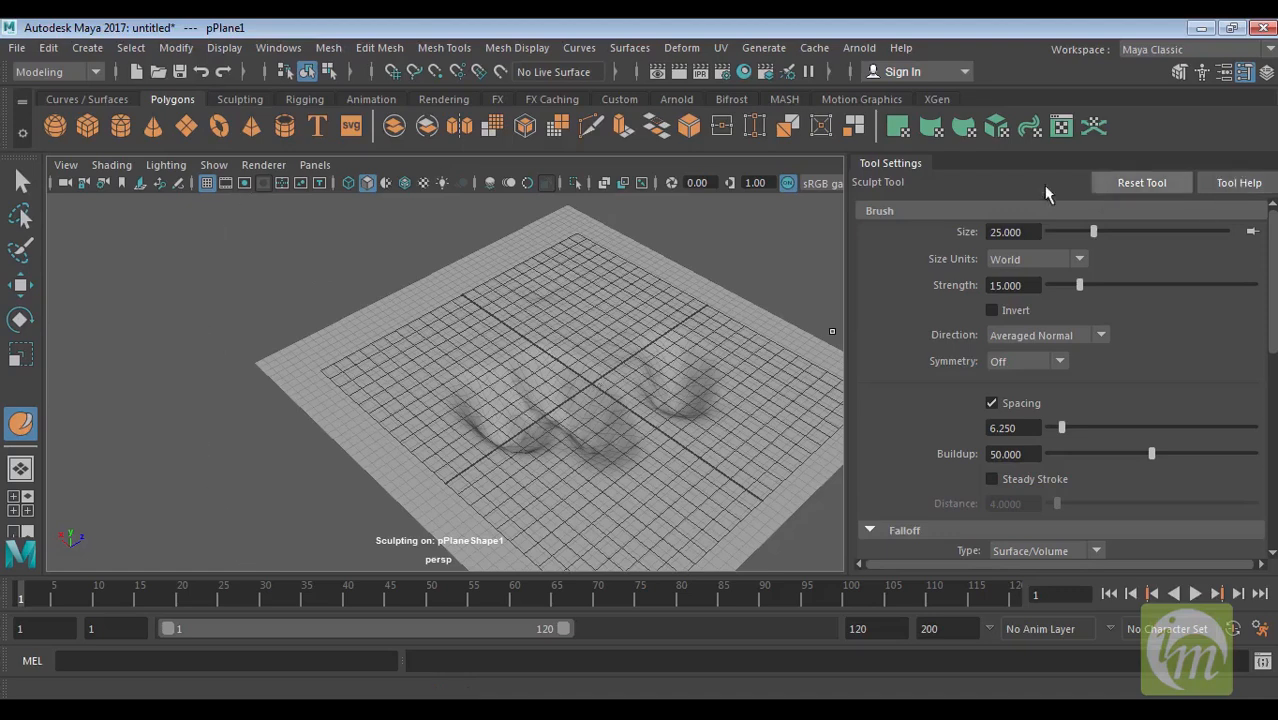
pyautogui.click(1245, 76)
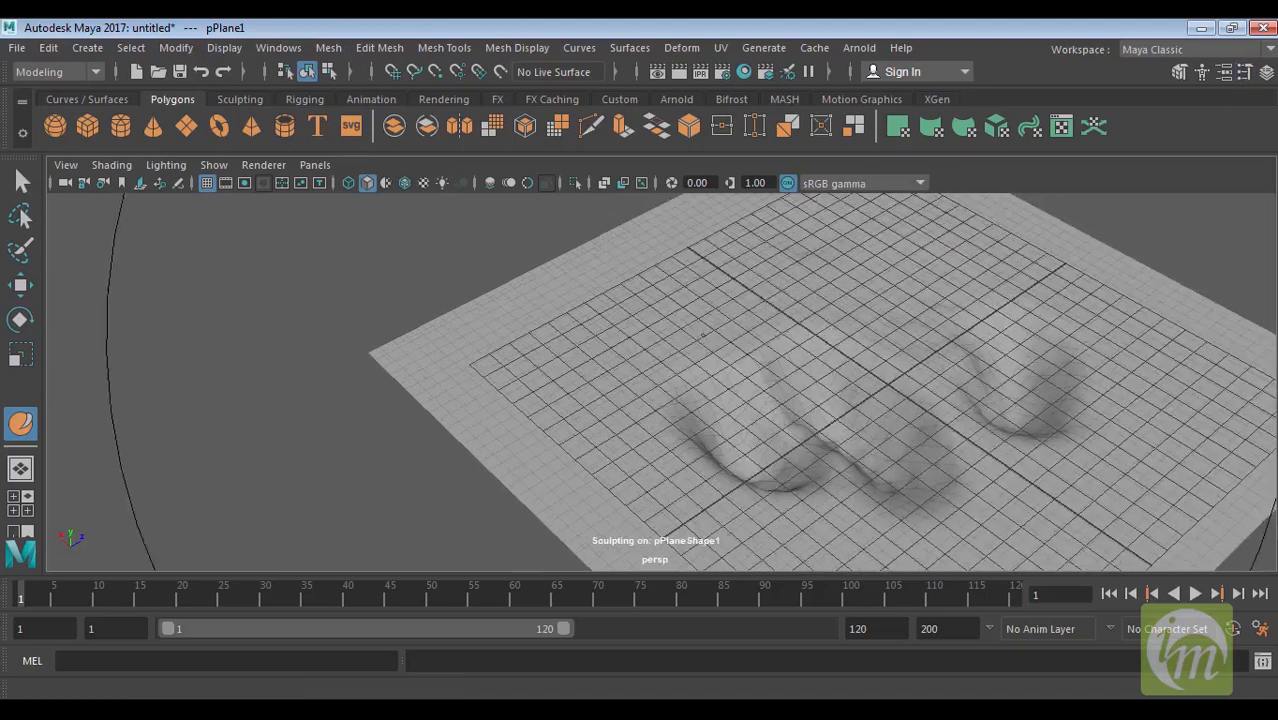
pyautogui.scroll(1, 772, 364)
pyautogui.keyDown('alt'); pyautogui.moveTo(880, 408); pyautogui.dragTo(779, 375, button='middle'); pyautogui.keyUp('alt')
pyautogui.scroll(-3, 772, 364)
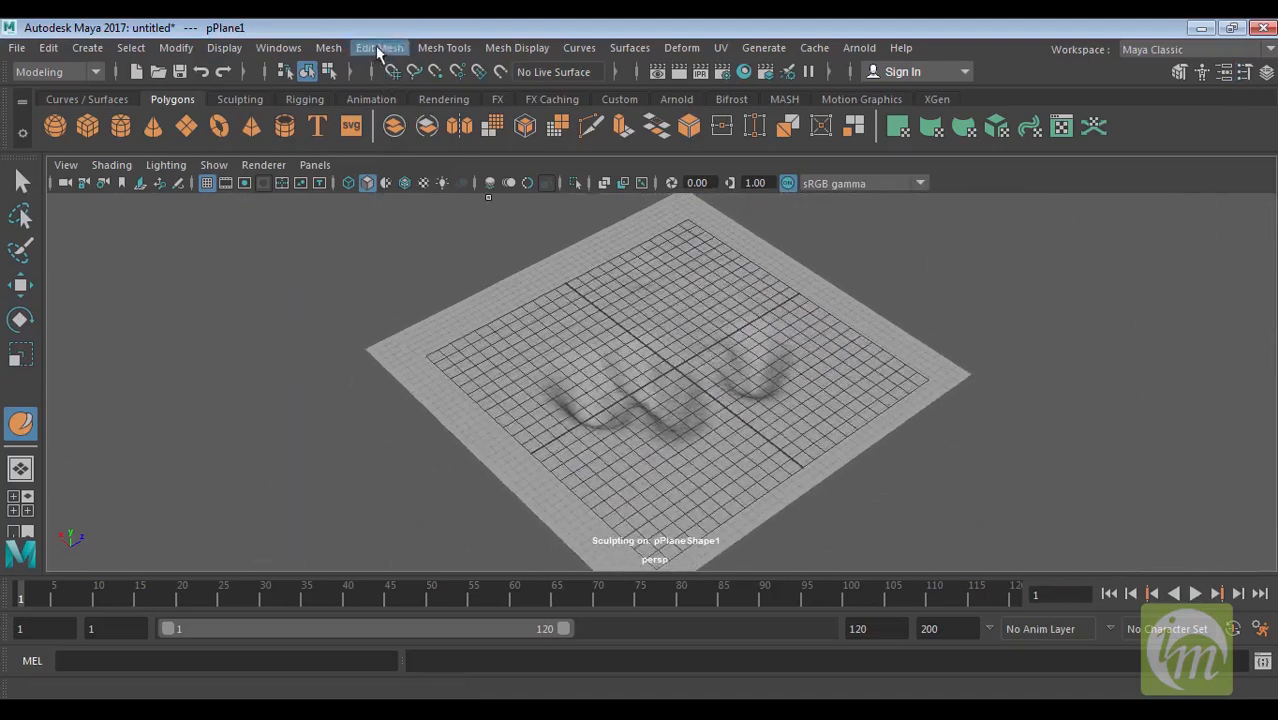
pyautogui.click(449, 45)
pyautogui.moveTo(537, 320)
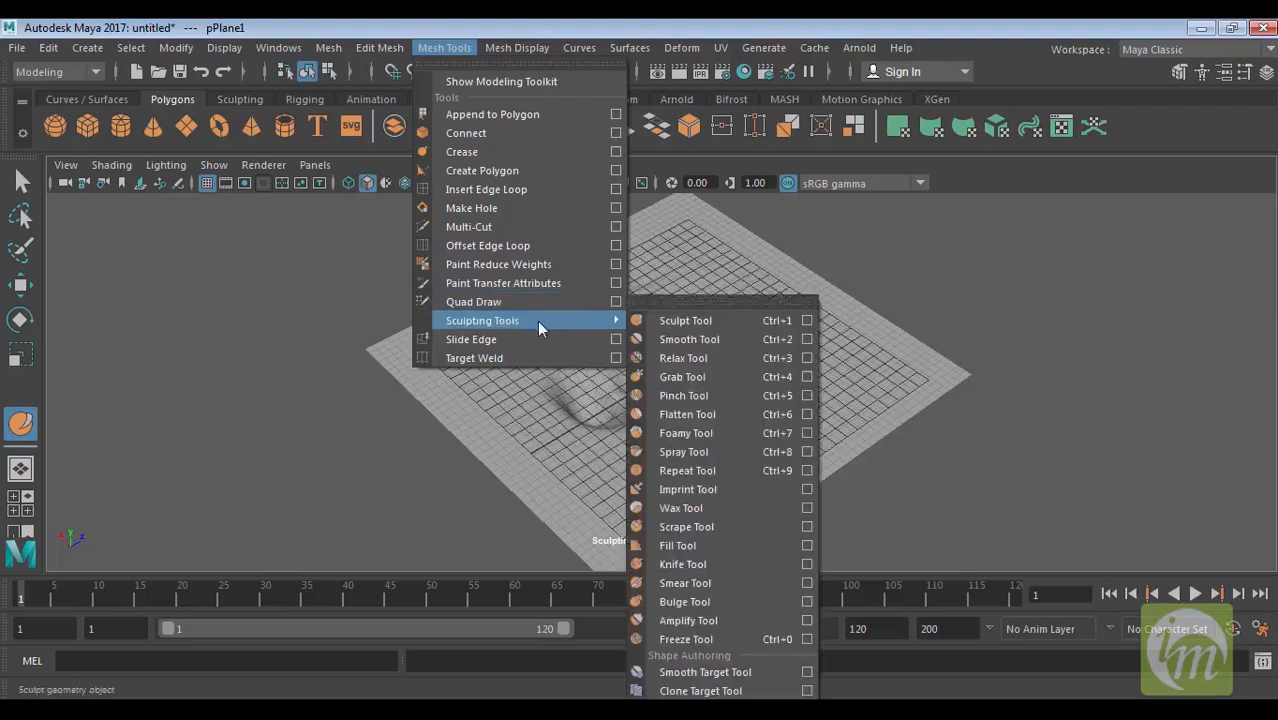
pyautogui.click(674, 298)
pyautogui.moveTo(739, 287)
pyautogui.mouseDown()
pyautogui.moveTo(949, 242)
pyautogui.moveTo(1052, 142)
pyautogui.mouseUp()
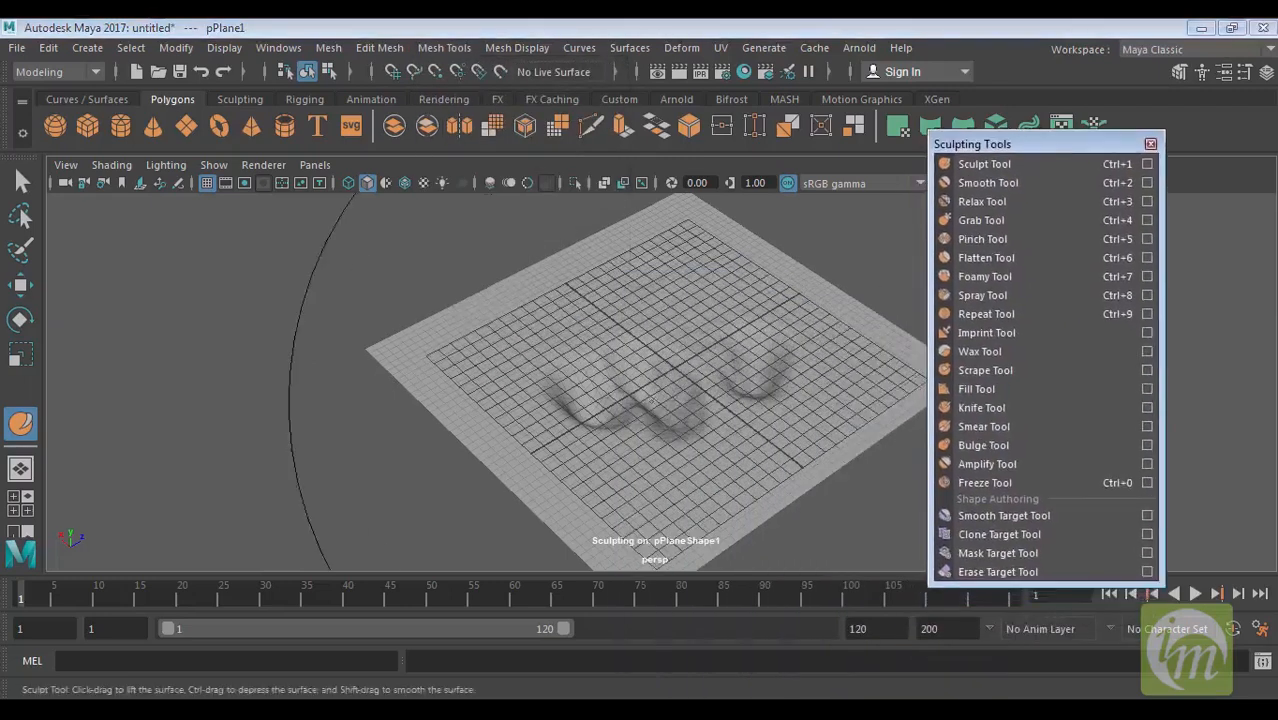
# Step: Leave the Sculpt Tool and delete the sculpted plane
pyautogui.keyDown('alt'); pyautogui.moveTo(741, 438); pyautogui.dragTo(682, 452, button='middle'); pyautogui.keyUp('alt')
pyautogui.keyDown('alt'); pyautogui.moveTo(736, 430); pyautogui.dragTo(612, 428); pyautogui.keyUp('alt')
pyautogui.keyDown('alt'); pyautogui.moveTo(691, 437); pyautogui.dragTo(662, 437, button='middle'); pyautogui.keyUp('alt')
pyautogui.hotkey('ctrl', '1')
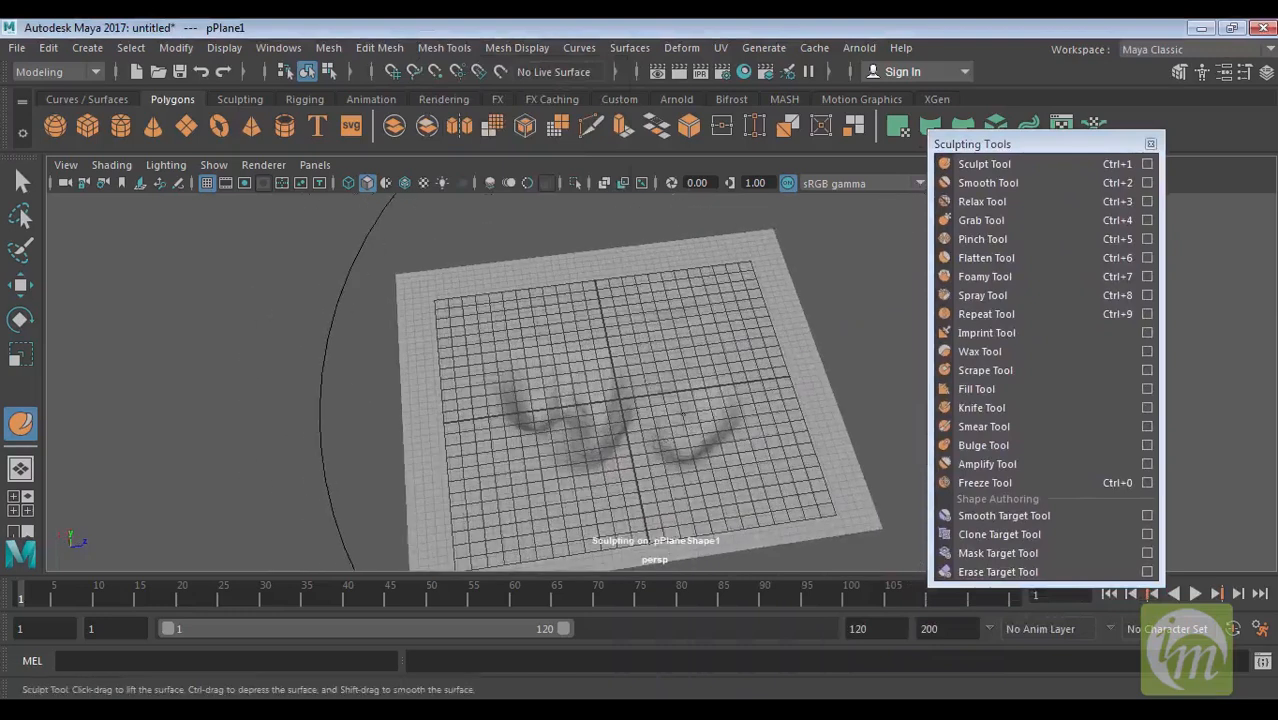
pyautogui.click(28, 172)
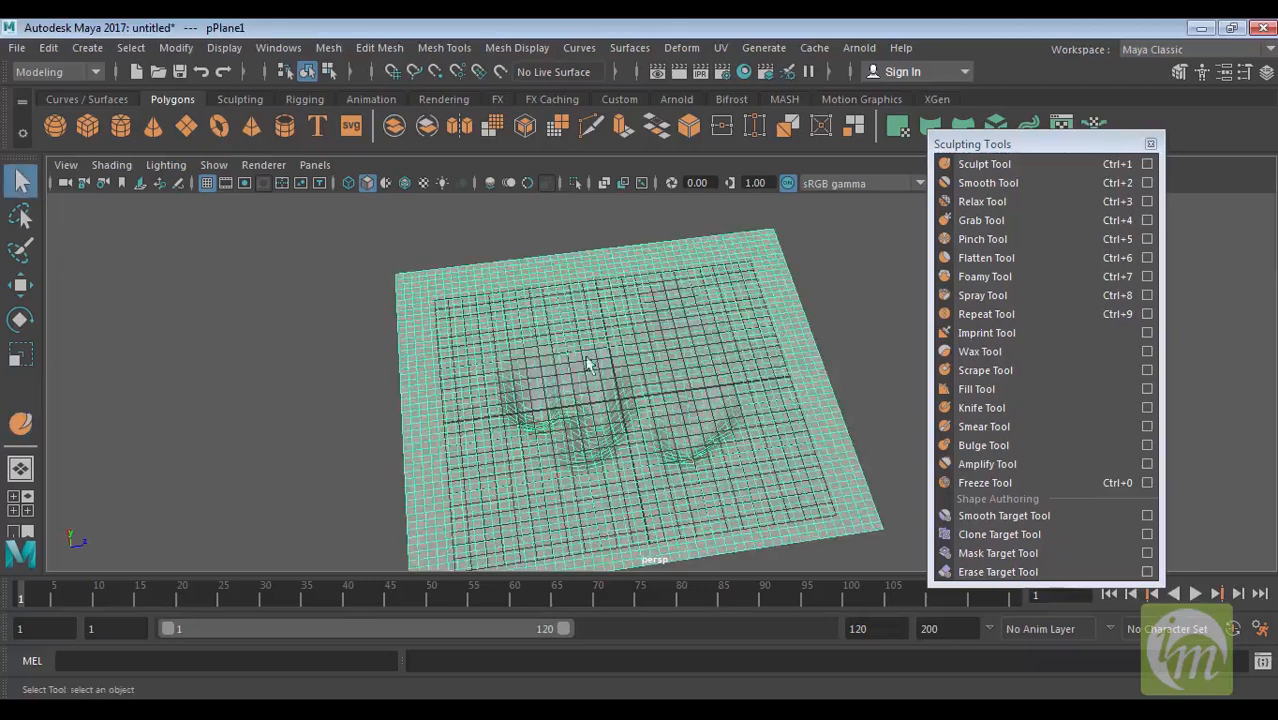
pyautogui.press('Delete')
# Step: Draw a new polygon plane about 26.7 by 27.7 units over the grid
pyautogui.keyDown('alt'); pyautogui.moveTo(592, 340); pyautogui.dragTo(540, 338); pyautogui.keyUp('alt')
pyautogui.click(186, 126)
pyautogui.moveTo(456, 269); pyautogui.dragTo(836, 580)
pyautogui.keyDown('alt'); pyautogui.moveTo(790, 455); pyautogui.dragTo(700, 394); pyautogui.keyUp('alt')
# Step: Set the new plane's Subdivisions Width and Subdivisions Height to 50
pyautogui.click(1266, 70)
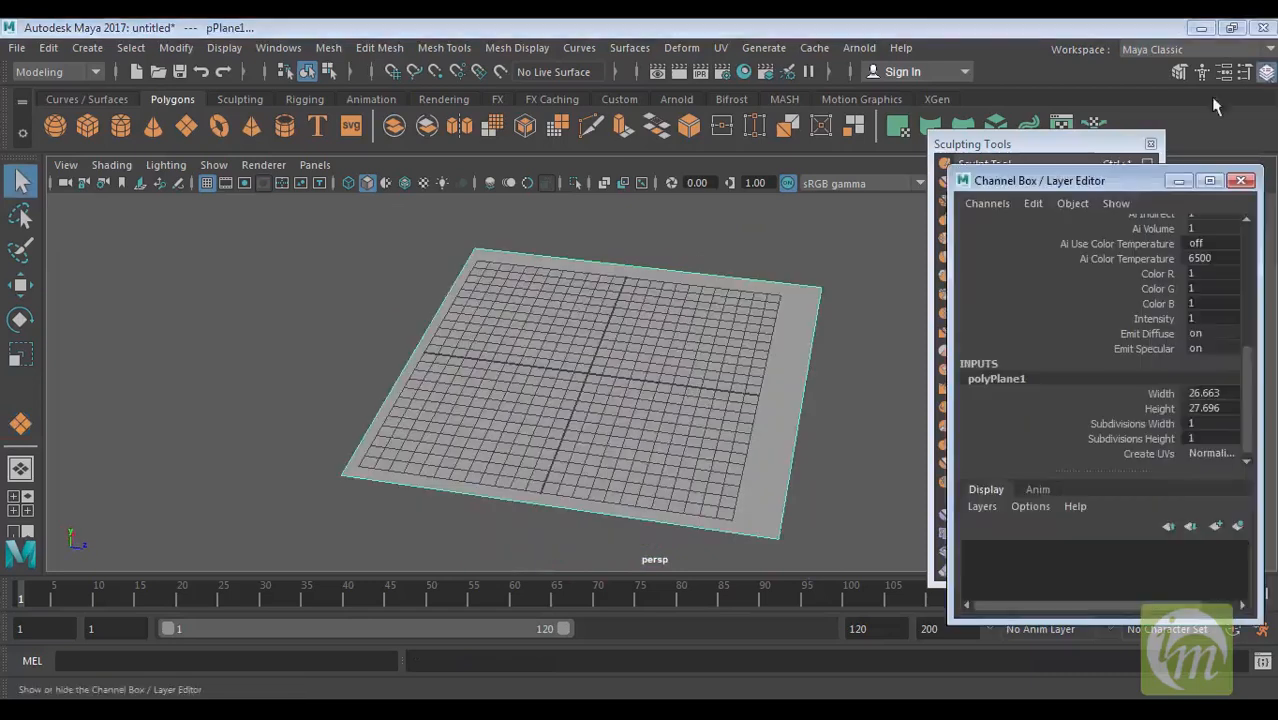
pyautogui.moveTo(1141, 422); pyautogui.dragTo(1150, 446)
pyautogui.moveTo(697, 431); pyautogui.dragTo(1274, 414, button='middle')
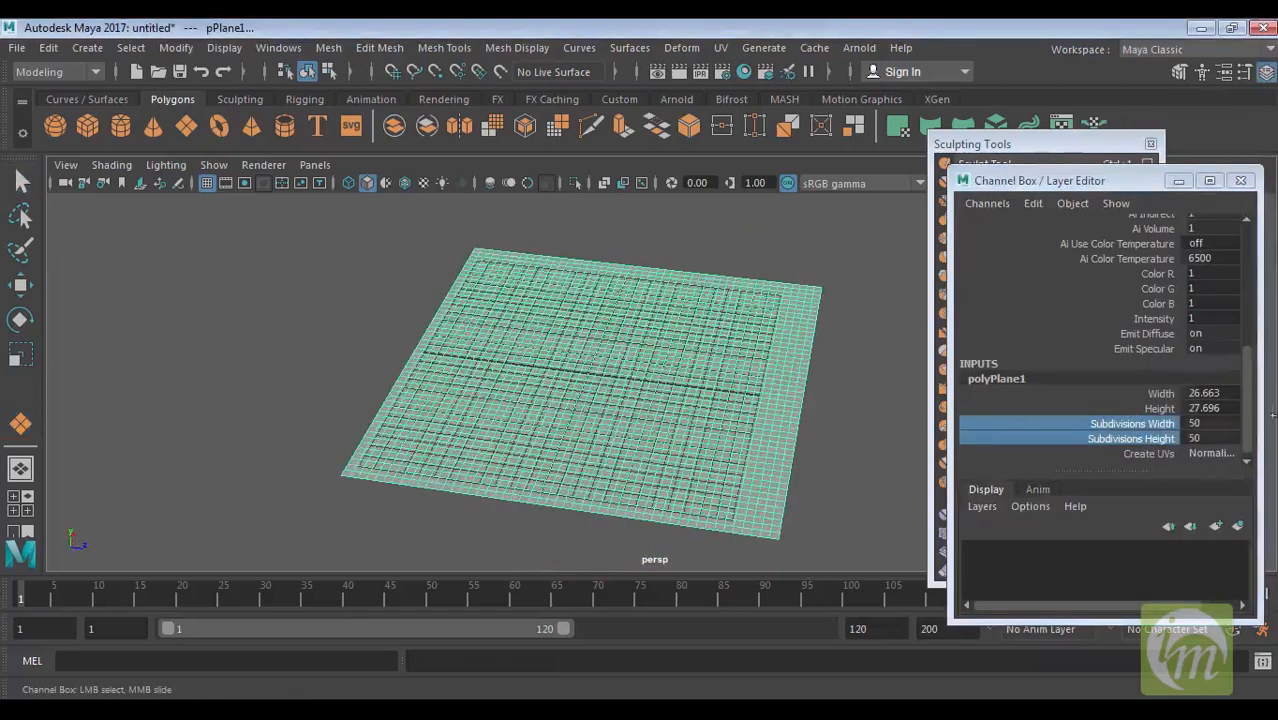
pyautogui.click(1241, 180)
# Step: Activate the Sculpt Tool on the new plane, then open its tool settings and hide them again
pyautogui.moveTo(739, 342)
pyautogui.keyDown('alt'); pyautogui.mouseDown()
pyautogui.moveTo(671, 458)
pyautogui.moveTo(617, 372)
pyautogui.moveTo(708, 456)
pyautogui.moveTo(760, 430)
pyautogui.mouseUp(); pyautogui.keyUp('alt')
pyautogui.click(984, 164)
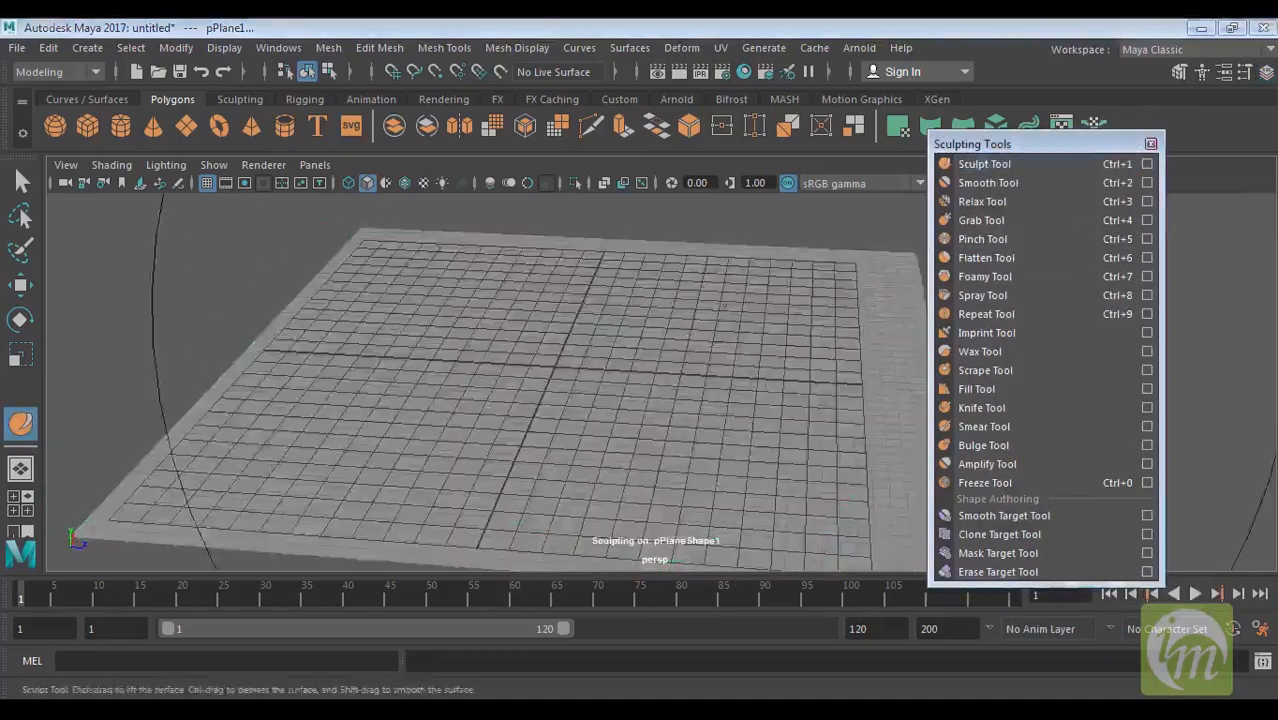
pyautogui.keyDown('alt'); pyautogui.moveTo(723, 305); pyautogui.dragTo(650, 375); pyautogui.keyUp('alt')
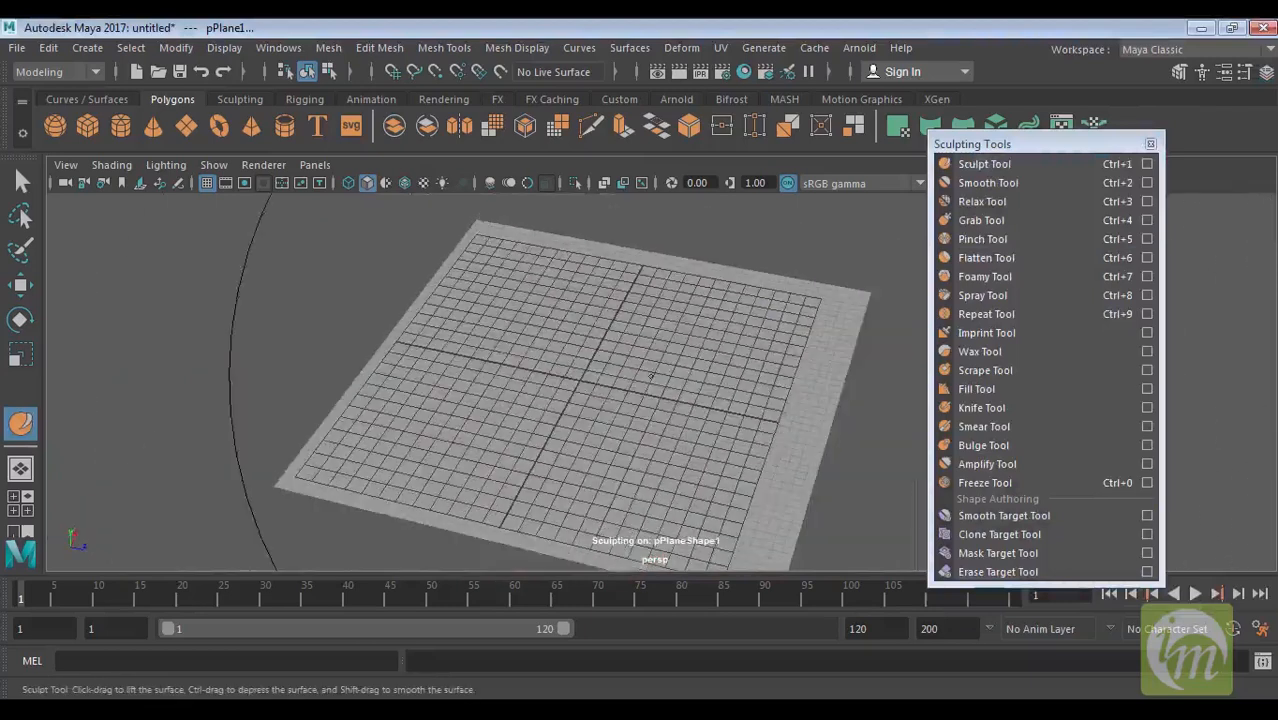
pyautogui.click(1149, 164)
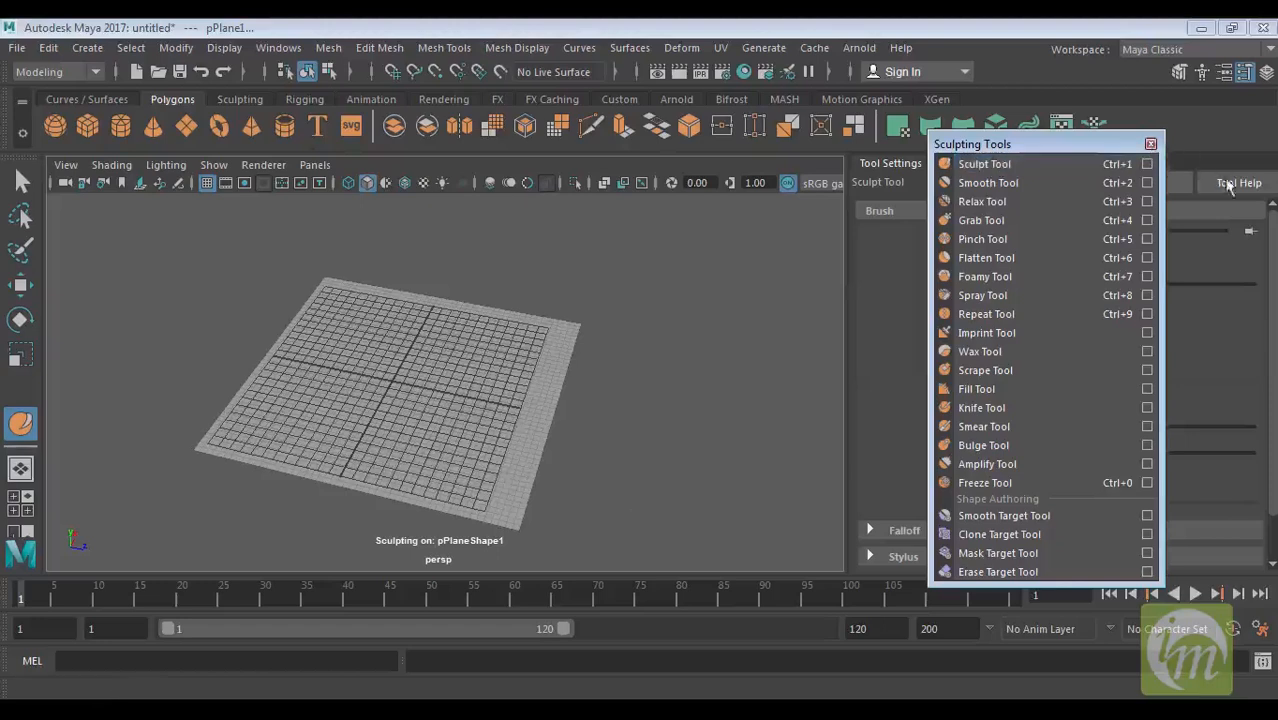
pyautogui.click(1244, 74)
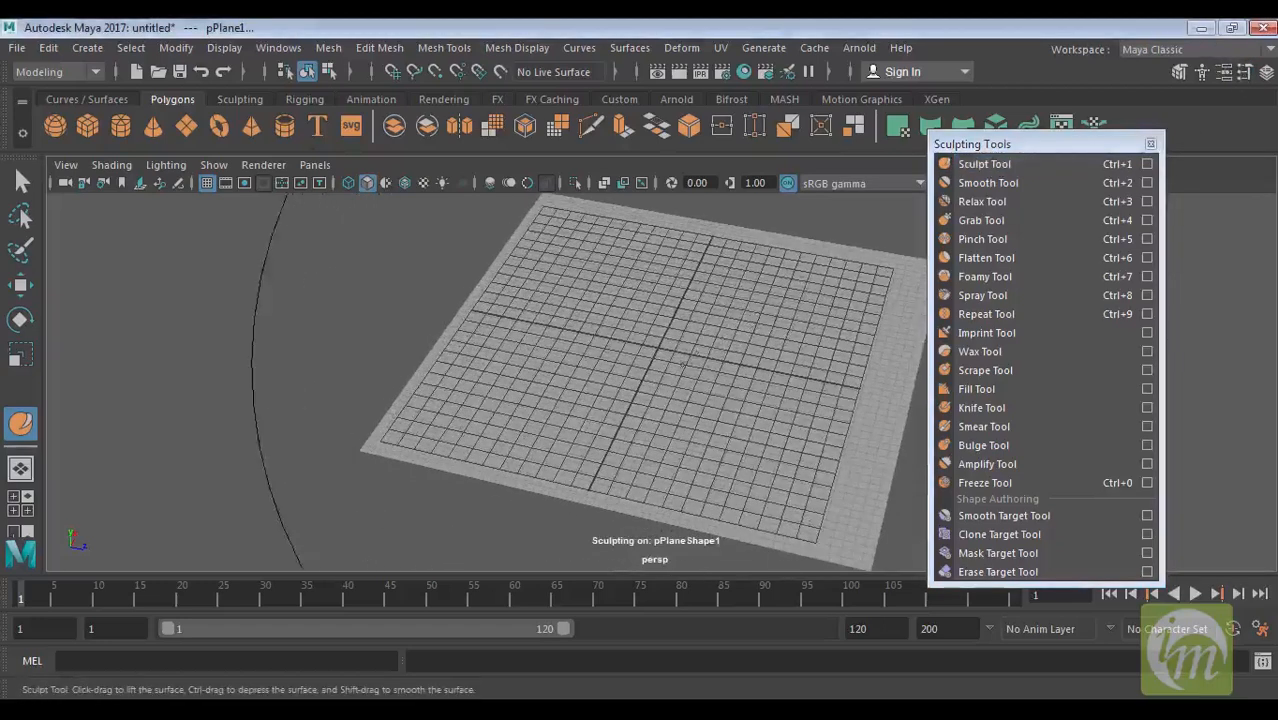
# Step: Shrink the brush size to 1.972 and raise tall peaks near the plane's far corner, undoing the last one
pyautogui.press('b')
pyautogui.moveTo(697, 357); pyautogui.dragTo(446, 357)
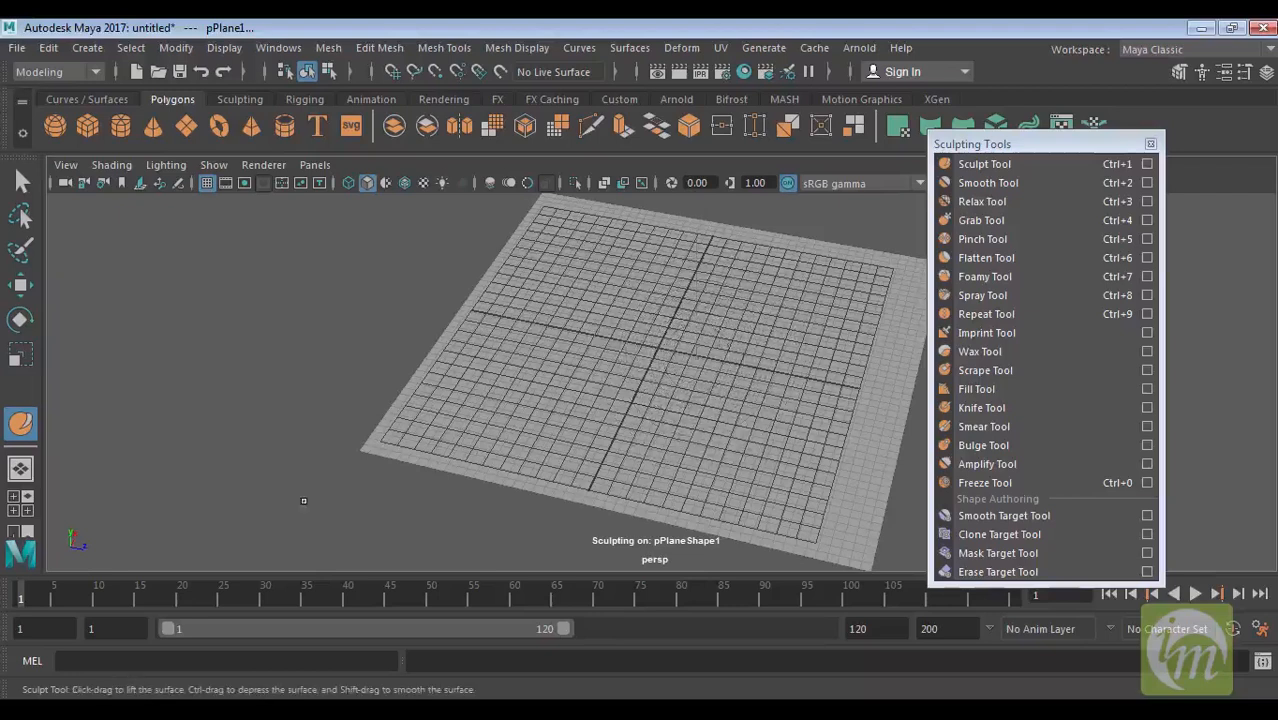
pyautogui.moveTo(632, 418)
pyautogui.keyDown('alt'); pyautogui.mouseDown()
pyautogui.moveTo(585, 423)
pyautogui.moveTo(542, 400)
pyautogui.moveTo(502, 402)
pyautogui.moveTo(524, 387)
pyautogui.moveTo(600, 404)
pyautogui.mouseUp(); pyautogui.keyUp('alt')
pyautogui.moveTo(583, 341); pyautogui.dragTo(627, 341)
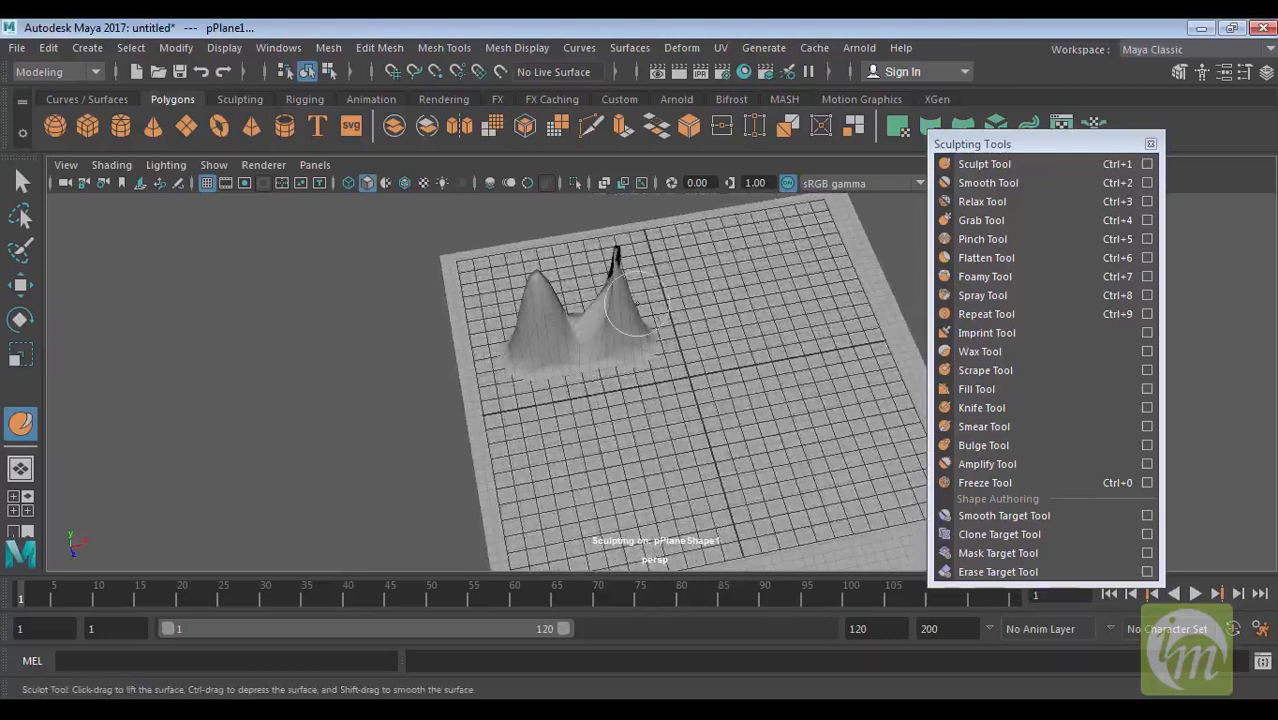
pyautogui.hotkey('ctrl', 'z')
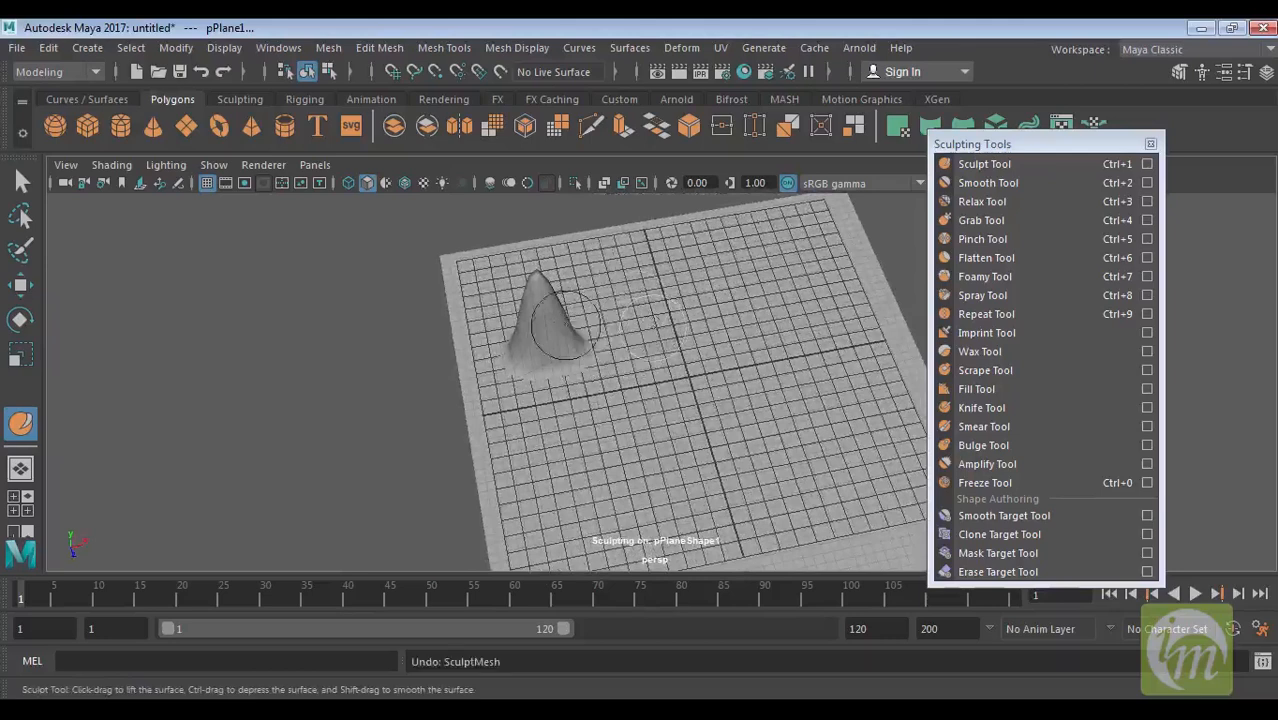
# Step: Show the Sculpt Tool settings and interactively adjust the brush strength to 15.964
pyautogui.moveTo(590, 310)
pyautogui.keyDown('alt'); pyautogui.mouseDown()
pyautogui.moveTo(612, 352)
pyautogui.moveTo(653, 331)
pyautogui.mouseUp(); pyautogui.keyUp('alt')
pyautogui.press('m')
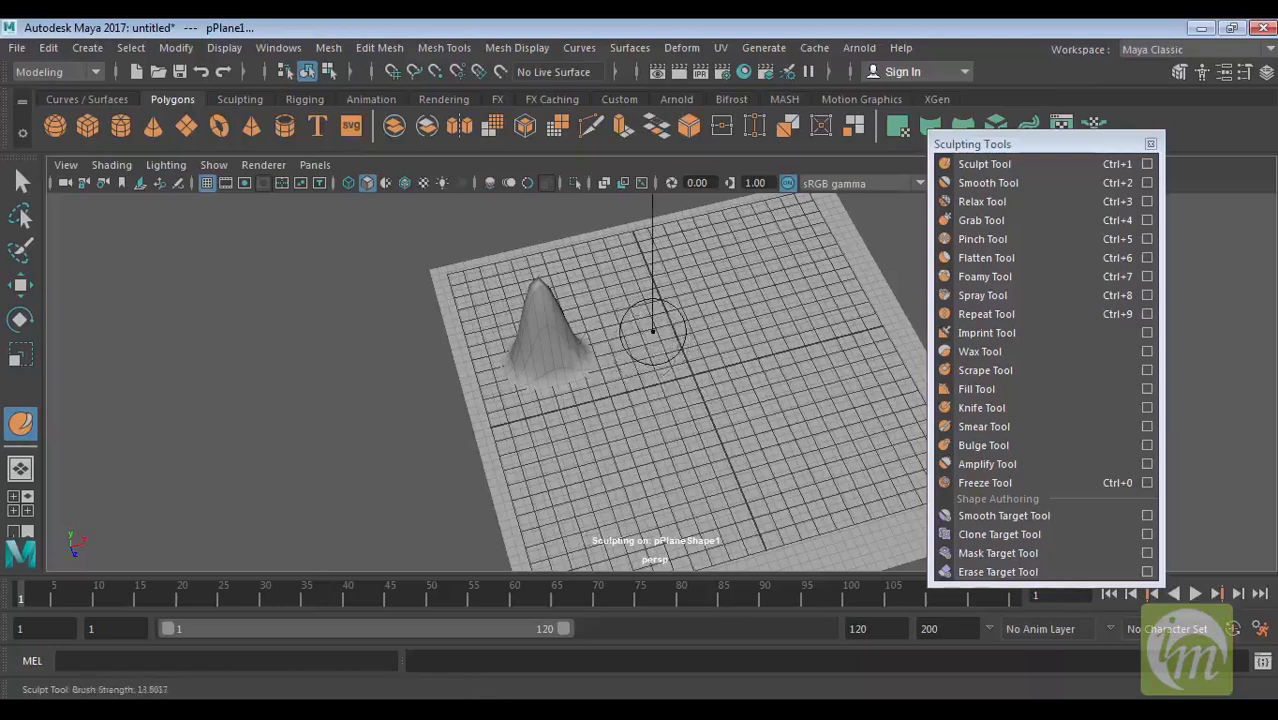
pyautogui.moveTo(1074, 142); pyautogui.dragTo(890, 143)
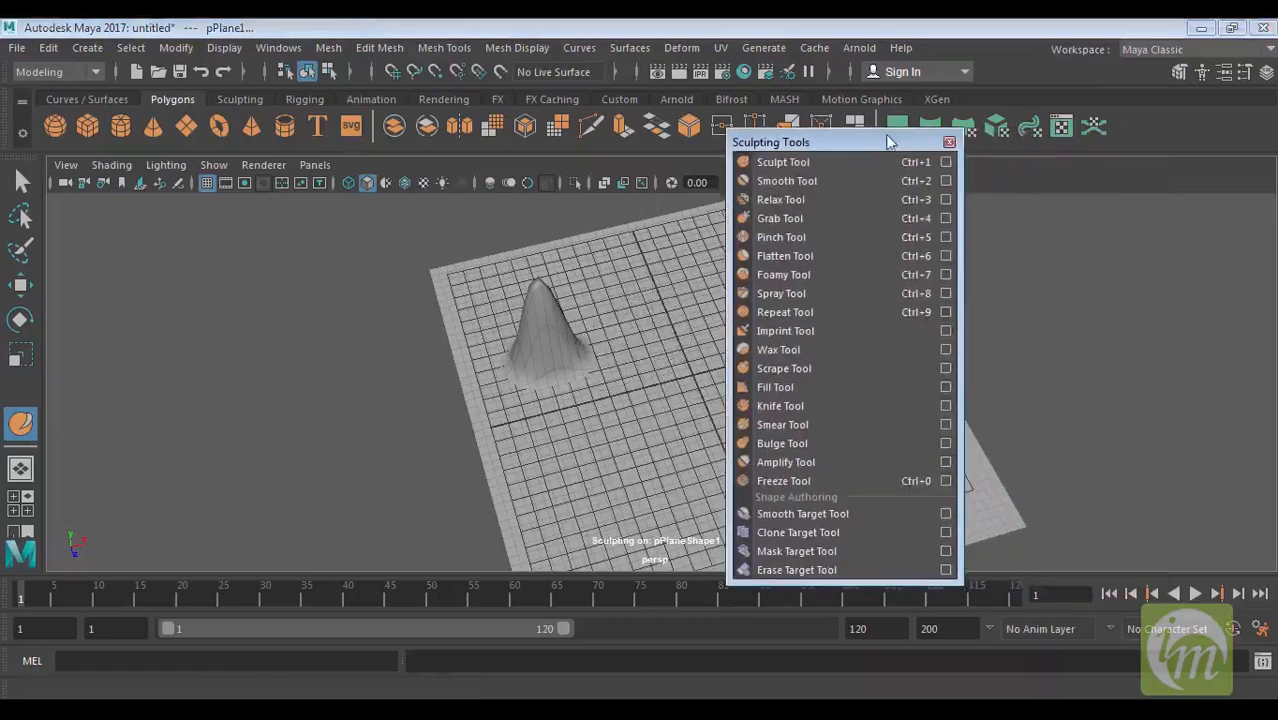
pyautogui.click(1246, 75)
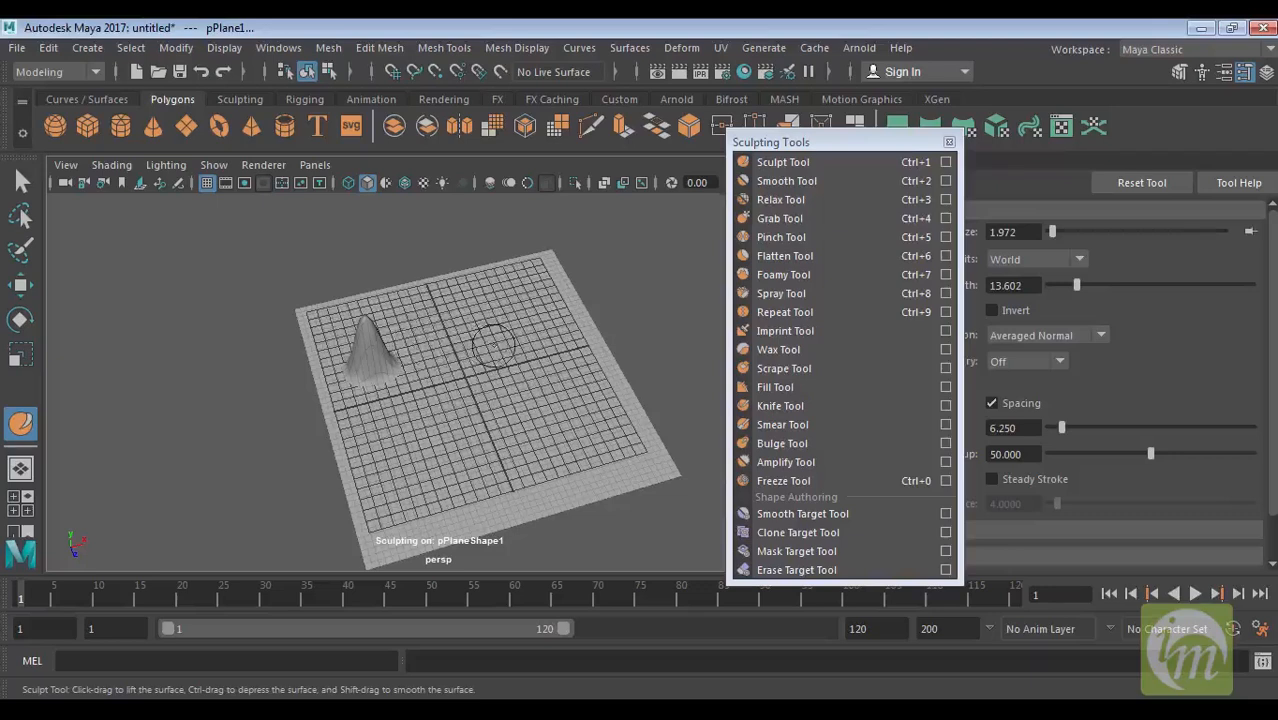
pyautogui.press('m')
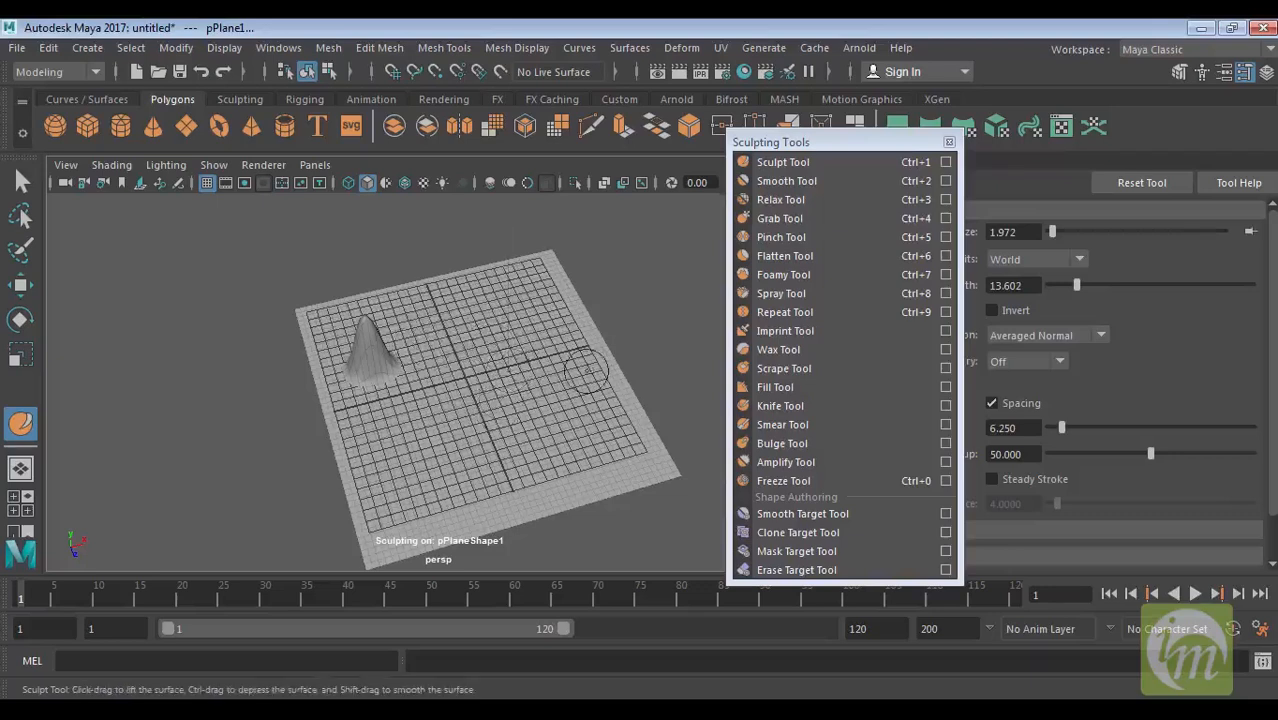
pyautogui.moveTo(523, 373); pyautogui.dragTo(890, 348, button='middle')
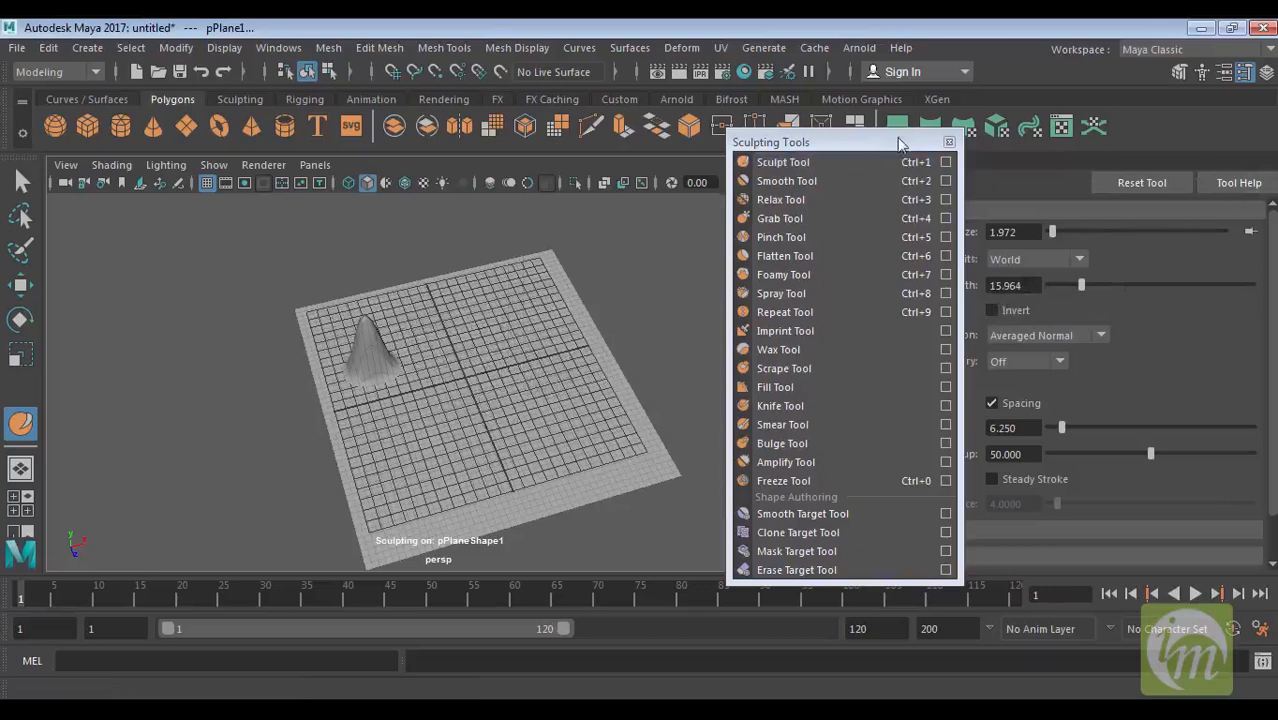
# Step: Move the Sculpting Tools window clear of the tool settings and lower the brush strength to 5.628
pyautogui.moveTo(898, 143); pyautogui.dragTo(805, 136)
pyautogui.click(1073, 287)
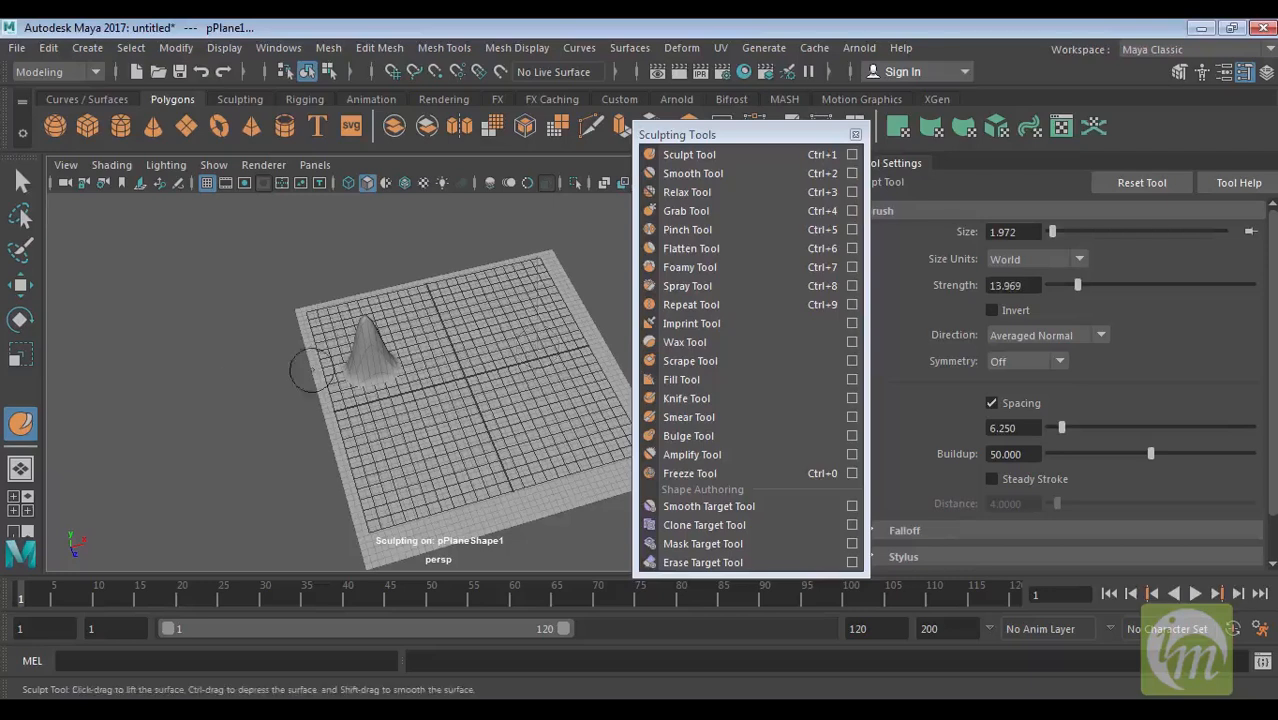
pyautogui.press('m')
pyautogui.moveTo(509, 362); pyautogui.dragTo(153, 365)
pyautogui.press('m')
pyautogui.moveTo(601, 372); pyautogui.dragTo(252, 354)
pyautogui.press('m')
pyautogui.moveTo(527, 392); pyautogui.dragTo(533, 397)
pyautogui.press('m')
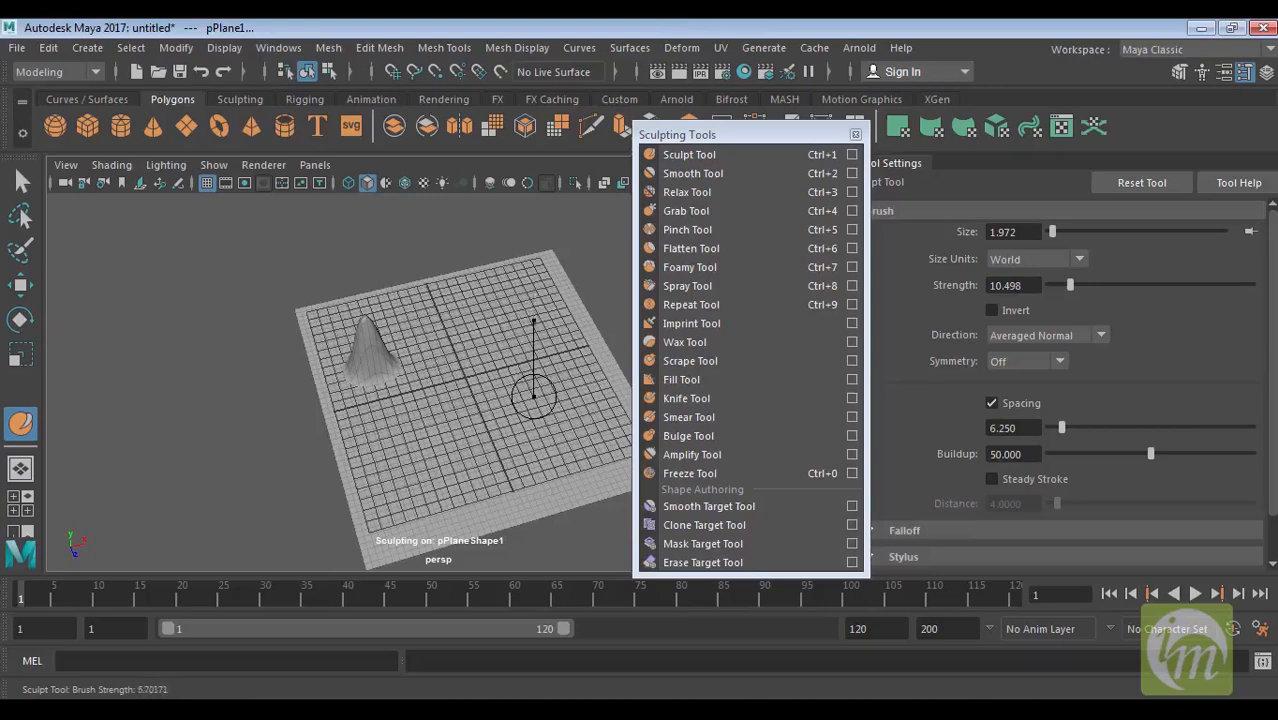
pyautogui.moveTo(534, 397); pyautogui.dragTo(339, 435)
# Step: Undo the last change, move the Sculpting Tools window off the plane, and sculpt a second, lumpy hill beside the tall peak
pyautogui.keyDown('alt'); pyautogui.moveTo(476, 361); pyautogui.dragTo(480, 425); pyautogui.keyUp('alt')
pyautogui.keyDown('alt'); pyautogui.moveTo(407, 420); pyautogui.dragTo(510, 378, button='middle'); pyautogui.keyUp('alt')
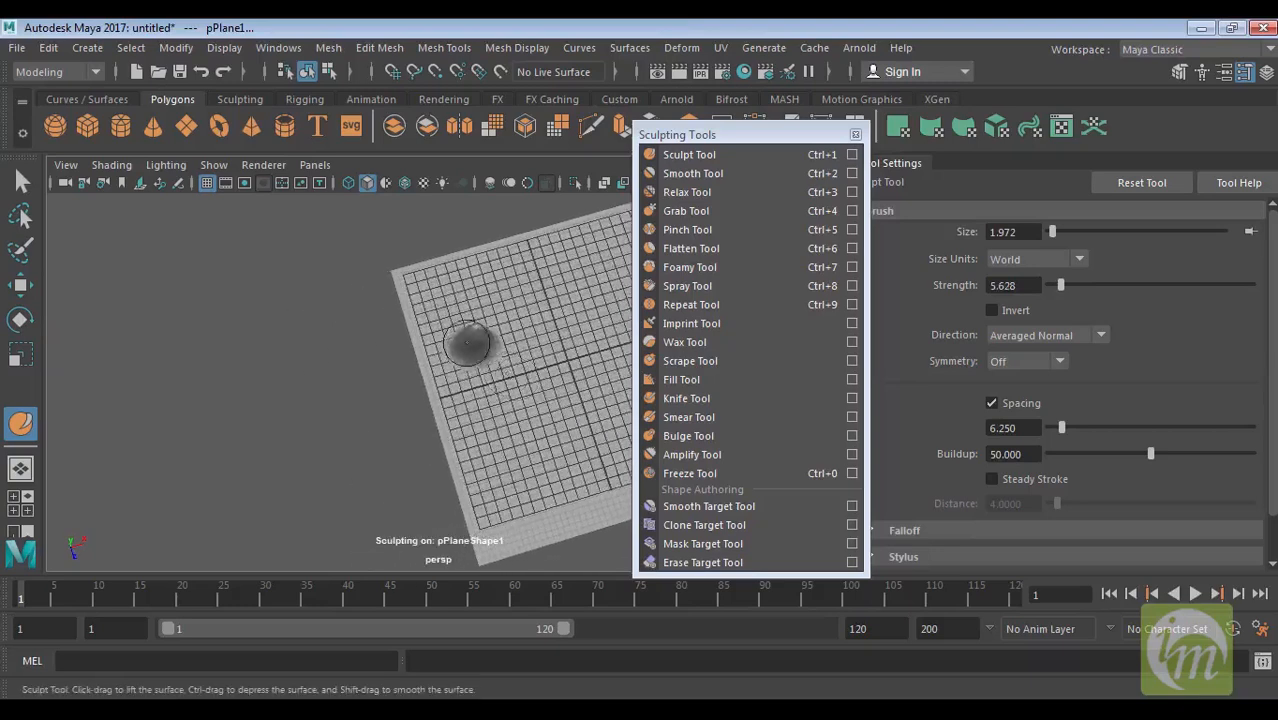
pyautogui.keyDown('alt'); pyautogui.moveTo(568, 402); pyautogui.dragTo(540, 343); pyautogui.keyUp('alt')
pyautogui.hotkey('ctrl', 'z')
pyautogui.moveTo(798, 136); pyautogui.dragTo(1146, 106)
pyautogui.moveTo(656, 300)
pyautogui.keyDown('alt'); pyautogui.mouseDown()
pyautogui.moveTo(515, 298)
pyautogui.moveTo(503, 282)
pyautogui.moveTo(385, 265)
pyautogui.moveTo(508, 346)
pyautogui.moveTo(490, 336)
pyautogui.mouseUp(); pyautogui.keyUp('alt')
pyautogui.moveTo(484, 350)
pyautogui.mouseDown()
pyautogui.moveTo(465, 374)
pyautogui.moveTo(505, 347)
pyautogui.moveTo(613, 351)
pyautogui.moveTo(618, 338)
pyautogui.mouseUp()
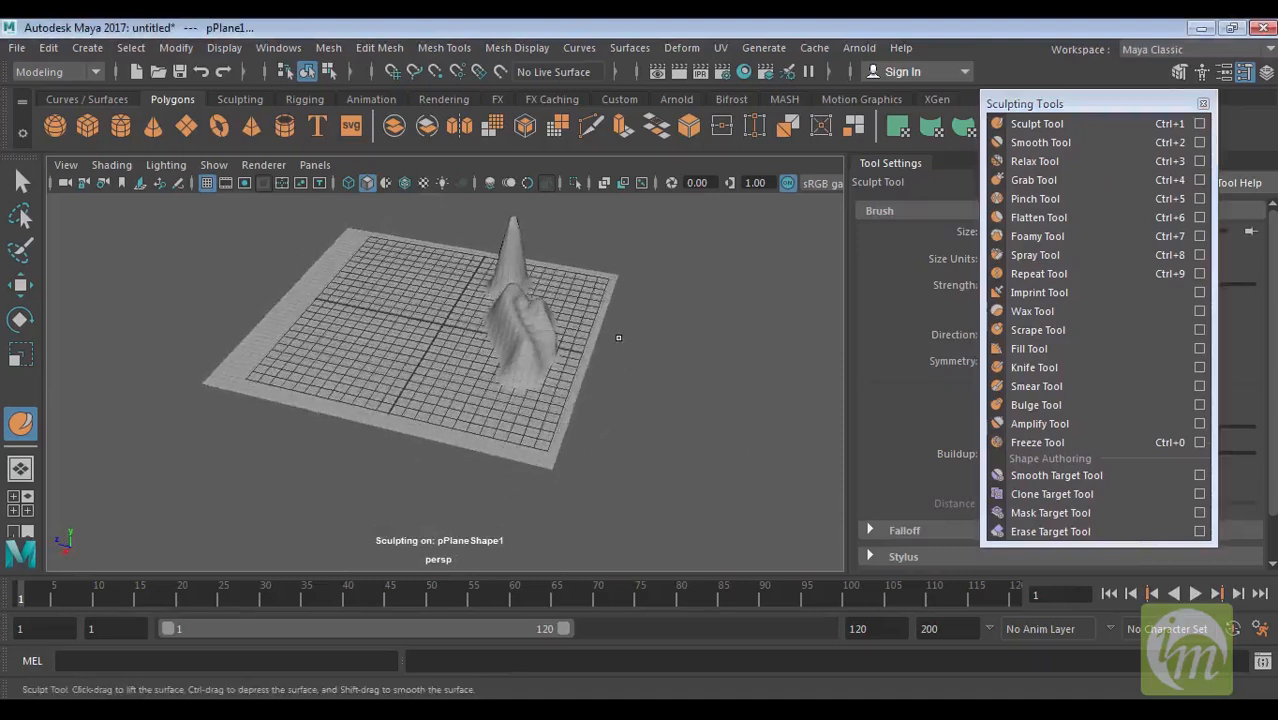
pyautogui.moveTo(589, 389)
pyautogui.mouseDown()
pyautogui.moveTo(589, 401)
pyautogui.moveTo(589, 383)
pyautogui.mouseUp()
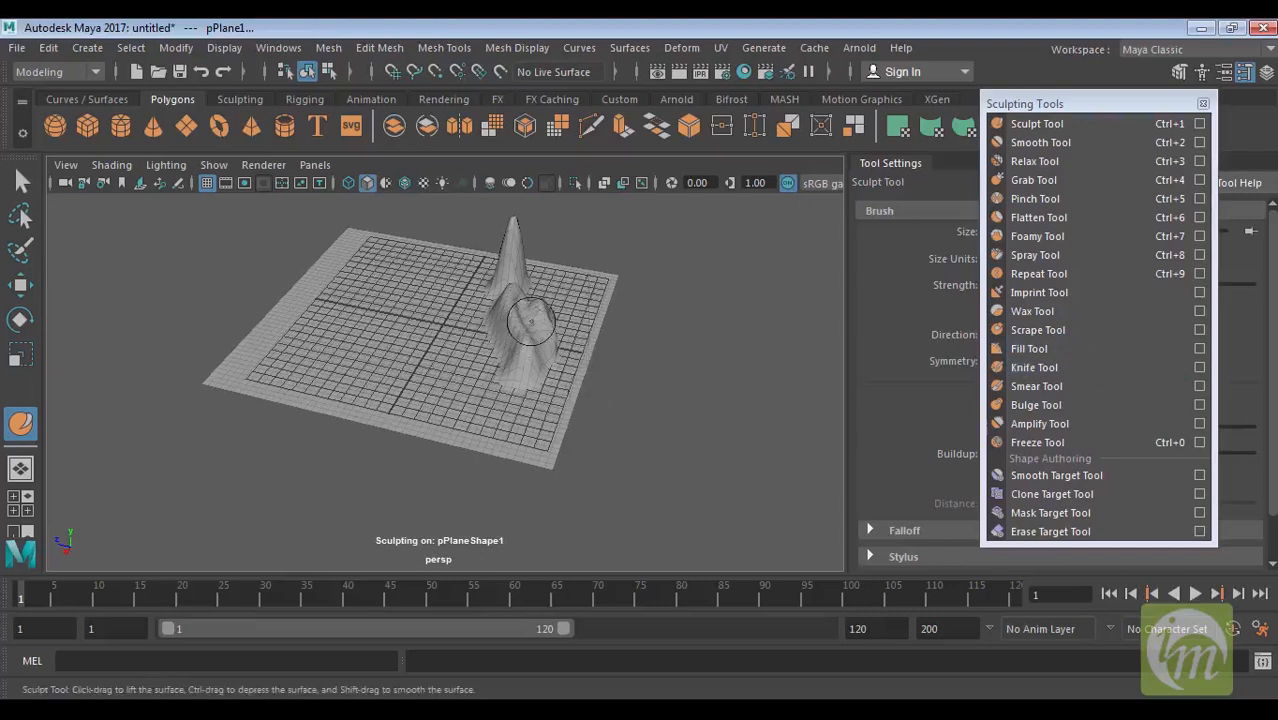
# Step: Sculpt further hills and jagged peaks next to the existing ones to form a small mountain range on the plane
pyautogui.moveTo(541, 368)
pyautogui.keyDown('alt'); pyautogui.mouseDown()
pyautogui.moveTo(434, 337)
pyautogui.moveTo(448, 379)
pyautogui.moveTo(545, 350)
pyautogui.moveTo(511, 346)
pyautogui.moveTo(492, 306)
pyautogui.moveTo(533, 357)
pyautogui.mouseUp(); pyautogui.keyUp('alt')
pyautogui.moveTo(540, 370)
pyautogui.keyDown('alt'); pyautogui.mouseDown()
pyautogui.moveTo(692, 399)
pyautogui.moveTo(770, 352)
pyautogui.moveTo(545, 419)
pyautogui.moveTo(530, 446)
pyautogui.mouseUp(); pyautogui.keyUp('alt')
pyautogui.keyDown('alt'); pyautogui.moveTo(629, 387); pyautogui.dragTo(610, 453, button='right'); pyautogui.keyUp('alt')
pyautogui.keyDown('alt'); pyautogui.moveTo(610, 453); pyautogui.dragTo(619, 412); pyautogui.keyUp('alt')
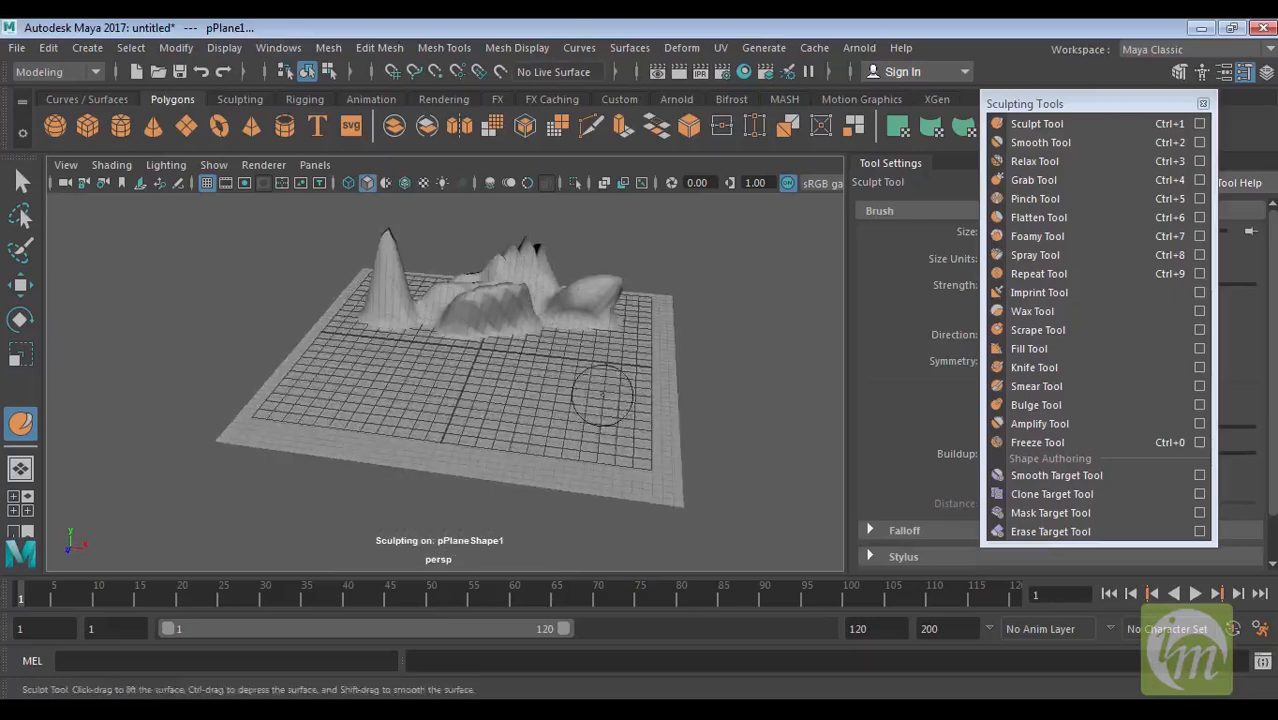
# Step: Press a rounded depression into the flat part of the plane in front of the mountains with the Sculpt Tool
pyautogui.click(1067, 144)
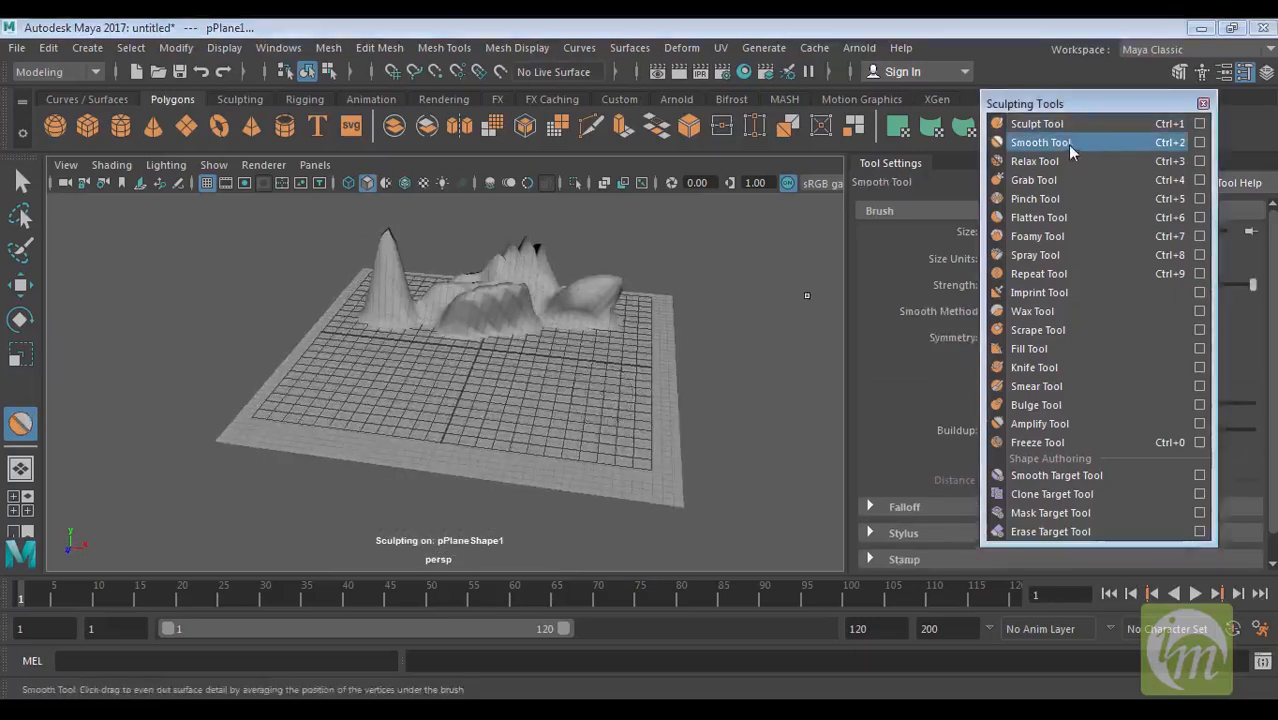
pyautogui.keyDown('alt'); pyautogui.moveTo(420, 300); pyautogui.dragTo(560, 290); pyautogui.keyUp('alt')
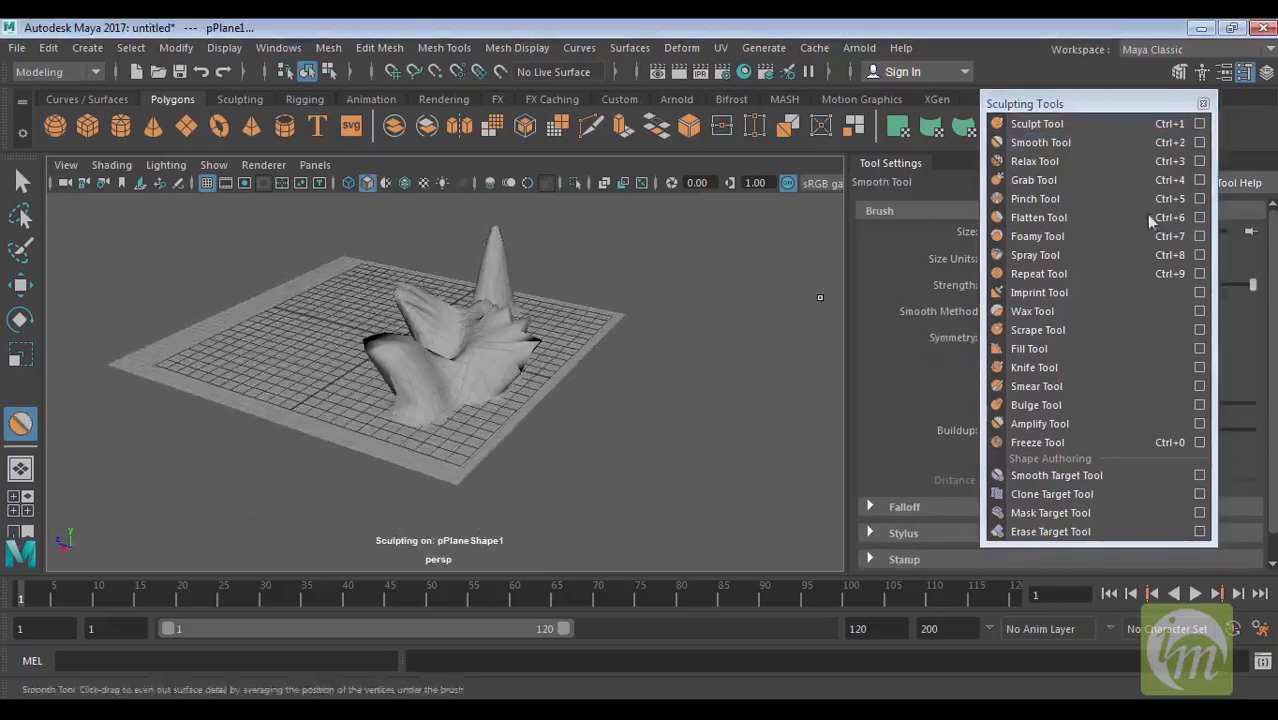
pyautogui.click(1073, 127)
pyautogui.moveTo(415, 358)
pyautogui.keyDown('alt'); pyautogui.mouseDown()
pyautogui.moveTo(579, 365)
pyautogui.moveTo(448, 430)
pyautogui.moveTo(499, 434)
pyautogui.mouseUp(); pyautogui.keyUp('alt')
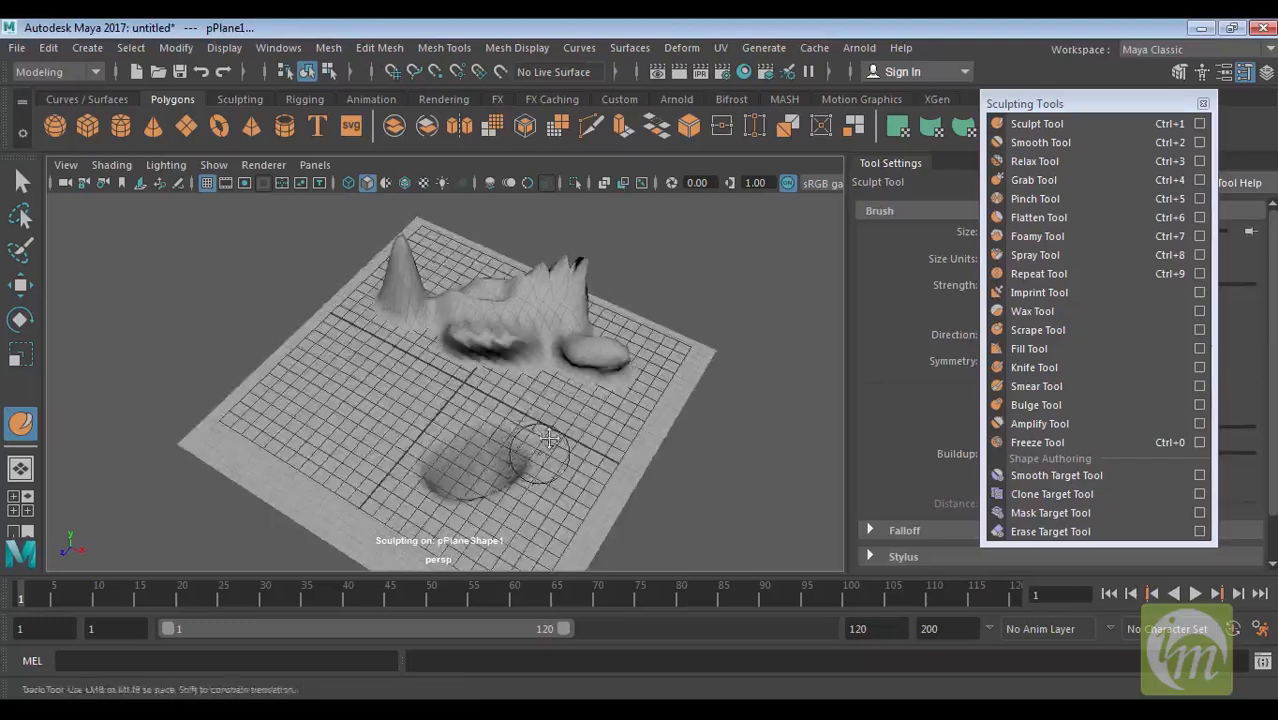
pyautogui.keyDown('alt'); pyautogui.moveTo(515, 455); pyautogui.dragTo(573, 405, button='middle'); pyautogui.keyUp('alt')
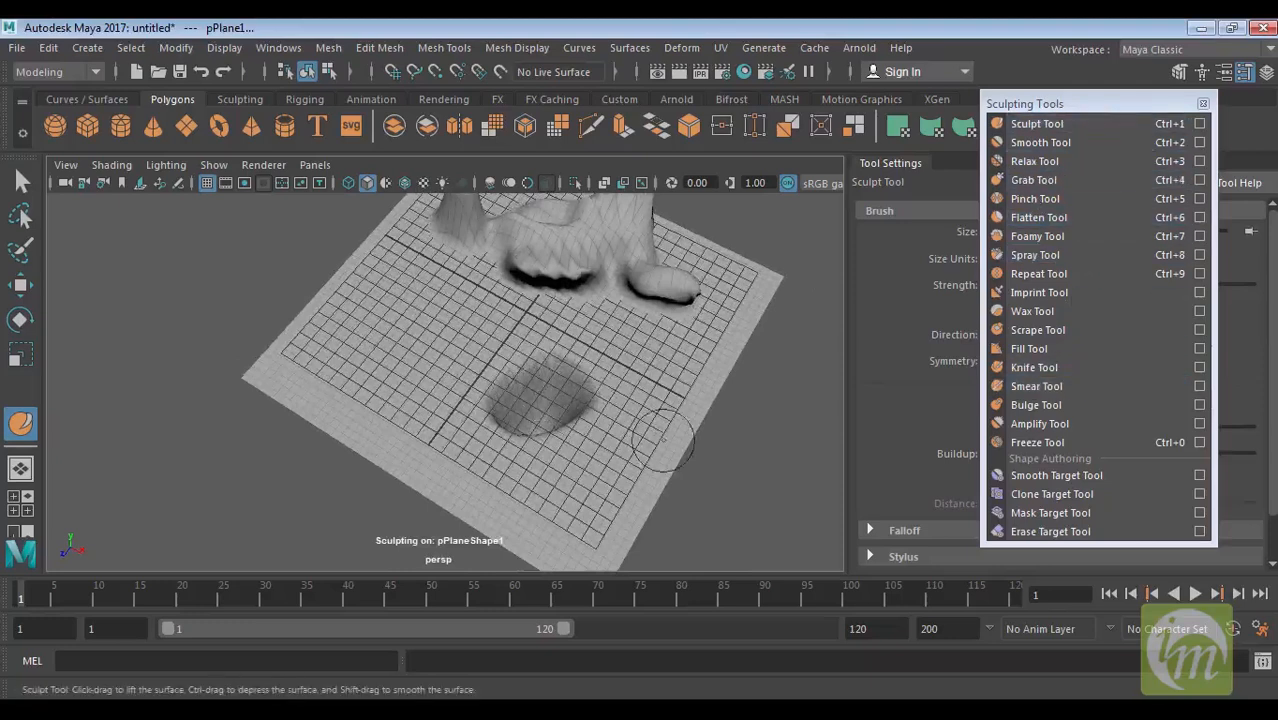
pyautogui.moveTo(628, 391)
pyautogui.keyDown('alt'); pyautogui.mouseDown()
pyautogui.moveTo(622, 357)
pyautogui.moveTo(608, 382)
pyautogui.moveTo(605, 364)
pyautogui.moveTo(528, 350)
pyautogui.mouseUp(); pyautogui.keyUp('alt')
pyautogui.moveTo(606, 350)
pyautogui.keyDown('alt'); pyautogui.mouseDown()
pyautogui.moveTo(668, 374)
pyautogui.moveTo(642, 300)
pyautogui.moveTo(584, 409)
pyautogui.moveTo(514, 358)
pyautogui.moveTo(492, 405)
pyautogui.mouseUp(); pyautogui.keyUp('alt')
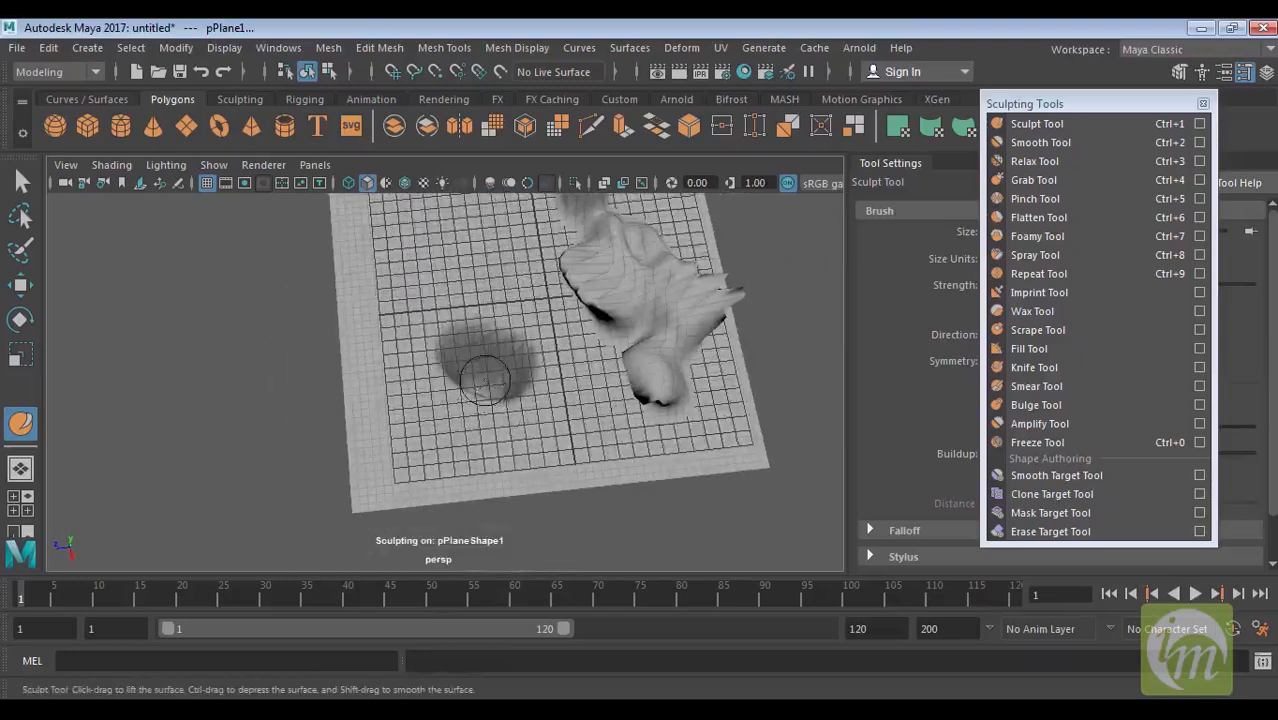
pyautogui.moveTo(490, 385)
pyautogui.keyDown('alt'); pyautogui.mouseDown()
pyautogui.moveTo(456, 399)
pyautogui.moveTo(503, 394)
pyautogui.moveTo(533, 365)
pyautogui.moveTo(716, 394)
pyautogui.moveTo(640, 380)
pyautogui.moveTo(561, 393)
pyautogui.moveTo(595, 437)
pyautogui.moveTo(780, 385)
pyautogui.mouseUp(); pyautogui.keyUp('alt')
# Step: Even out the surface of the mountain range from its rear side with the Smooth Tool
pyautogui.click(1066, 143)
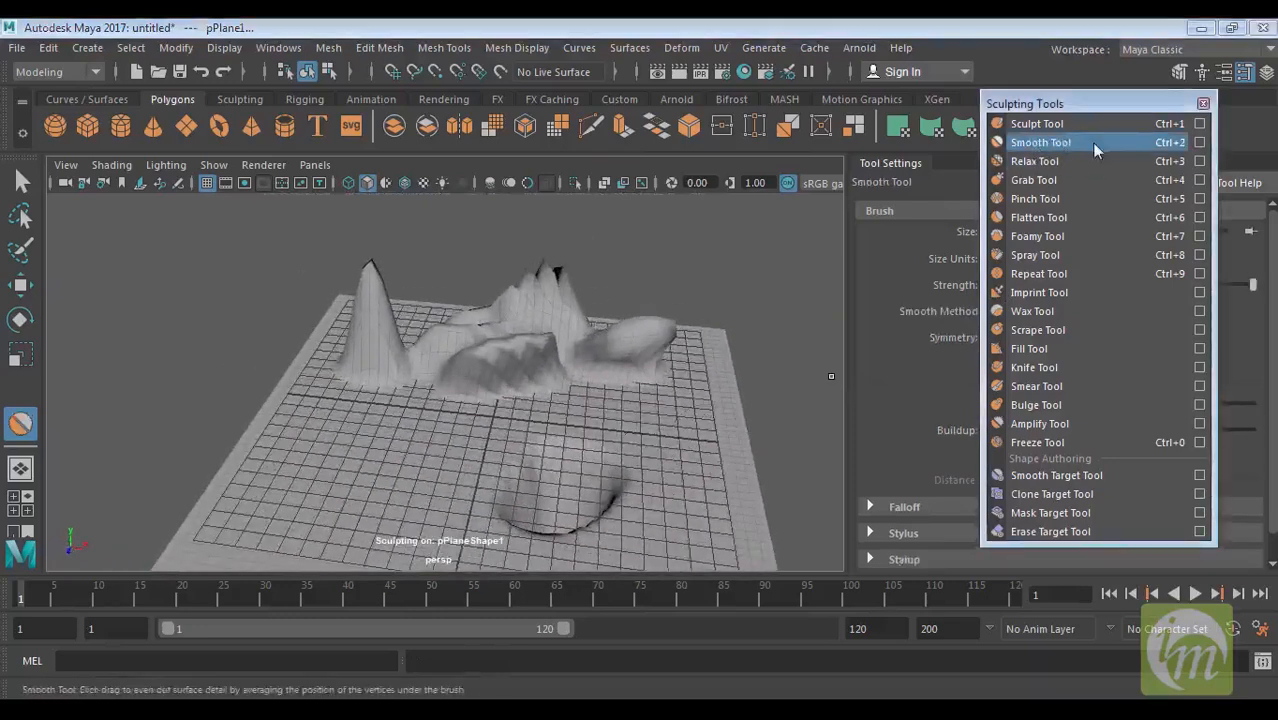
pyautogui.keyDown('alt'); pyautogui.moveTo(610, 395); pyautogui.dragTo(538, 402); pyautogui.keyUp('alt')
pyautogui.keyDown('alt'); pyautogui.moveTo(698, 408); pyautogui.dragTo(462, 350); pyautogui.keyUp('alt')
pyautogui.keyDown('alt'); pyautogui.moveTo(575, 412); pyautogui.dragTo(422, 428); pyautogui.keyUp('alt')
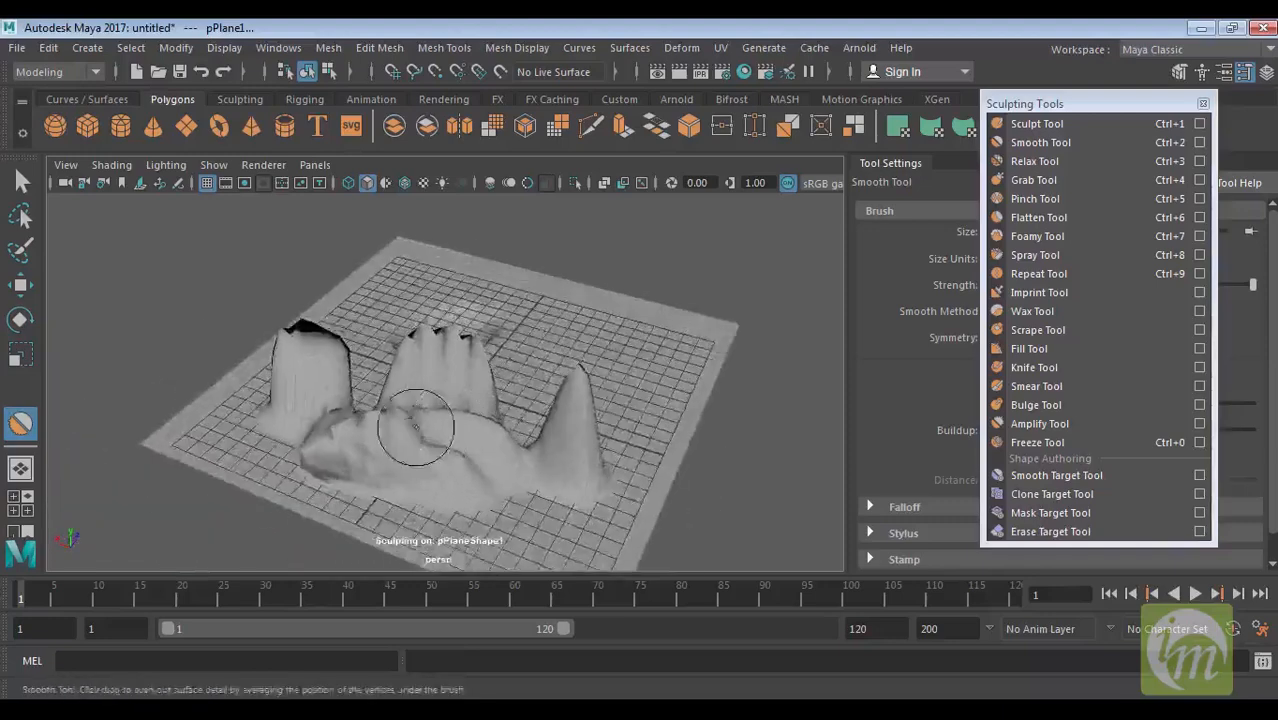
pyautogui.keyDown('alt'); pyautogui.moveTo(422, 428); pyautogui.dragTo(502, 386, button='middle'); pyautogui.keyUp('alt')
pyautogui.keyDown('alt'); pyautogui.moveTo(502, 386); pyautogui.dragTo(554, 508, button='right'); pyautogui.keyUp('alt')
pyautogui.moveTo(554, 508)
pyautogui.keyDown('alt'); pyautogui.mouseDown()
pyautogui.moveTo(456, 422)
pyautogui.moveTo(357, 363)
pyautogui.mouseUp(); pyautogui.keyUp('alt')
# Step: Smooth the jagged peaks and the separate end hill of the range into soft, rounded shapes
pyautogui.moveTo(491, 381)
pyautogui.keyDown('alt'); pyautogui.mouseDown()
pyautogui.moveTo(571, 377)
pyautogui.moveTo(485, 360)
pyautogui.mouseUp(); pyautogui.keyUp('alt')
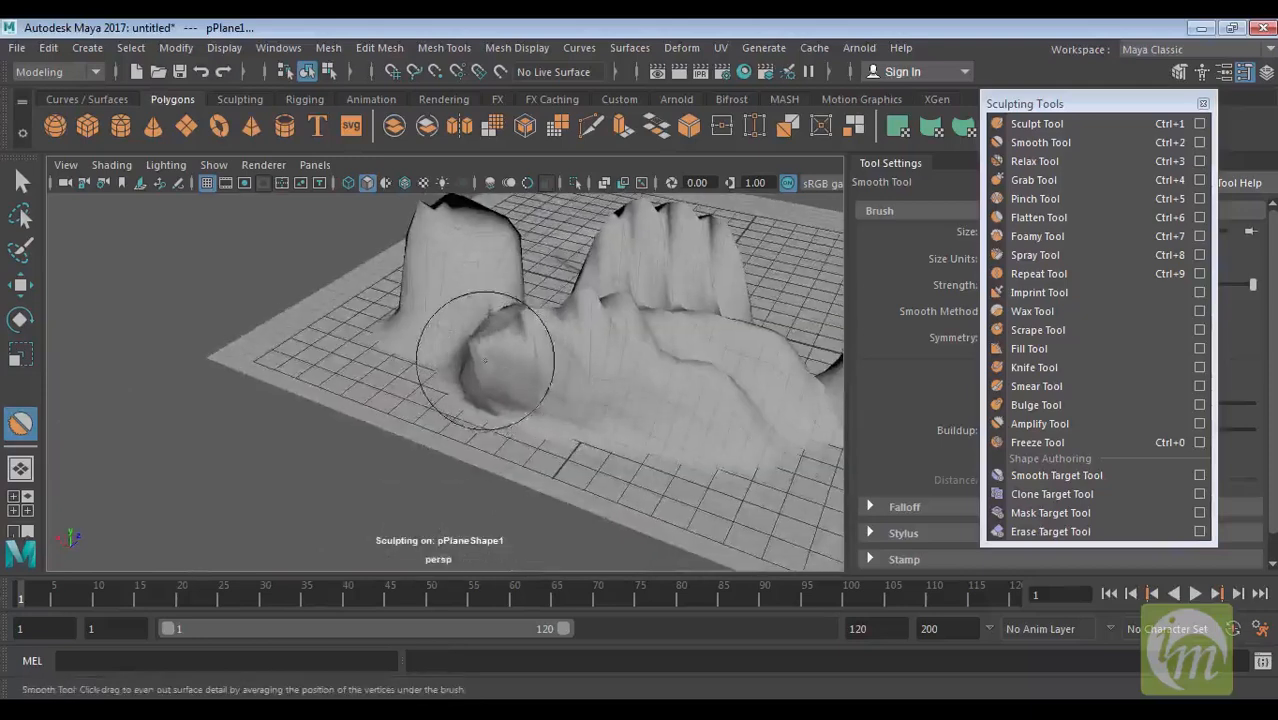
pyautogui.moveTo(649, 357)
pyautogui.keyDown('alt'); pyautogui.mouseDown()
pyautogui.moveTo(785, 382)
pyautogui.moveTo(540, 318)
pyautogui.moveTo(545, 359)
pyautogui.moveTo(469, 380)
pyautogui.mouseUp(); pyautogui.keyUp('alt')
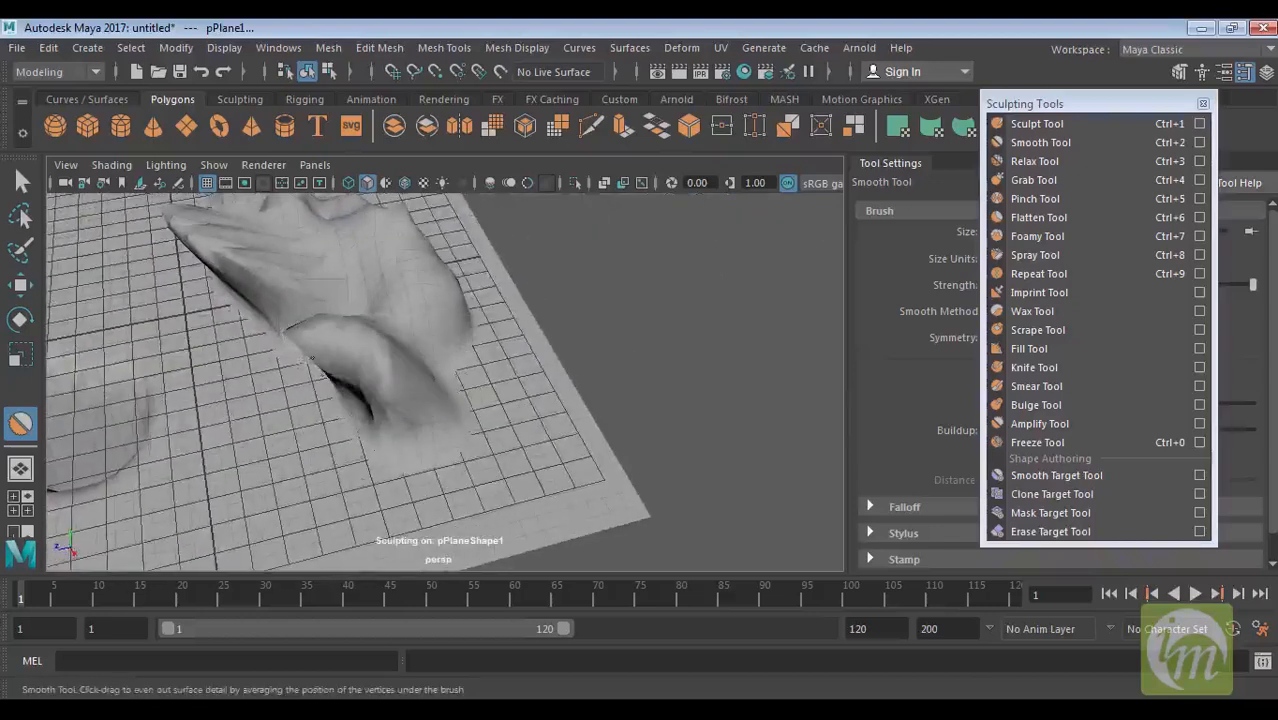
pyautogui.keyDown('alt'); pyautogui.moveTo(300, 350); pyautogui.dragTo(320, 290); pyautogui.keyUp('alt')
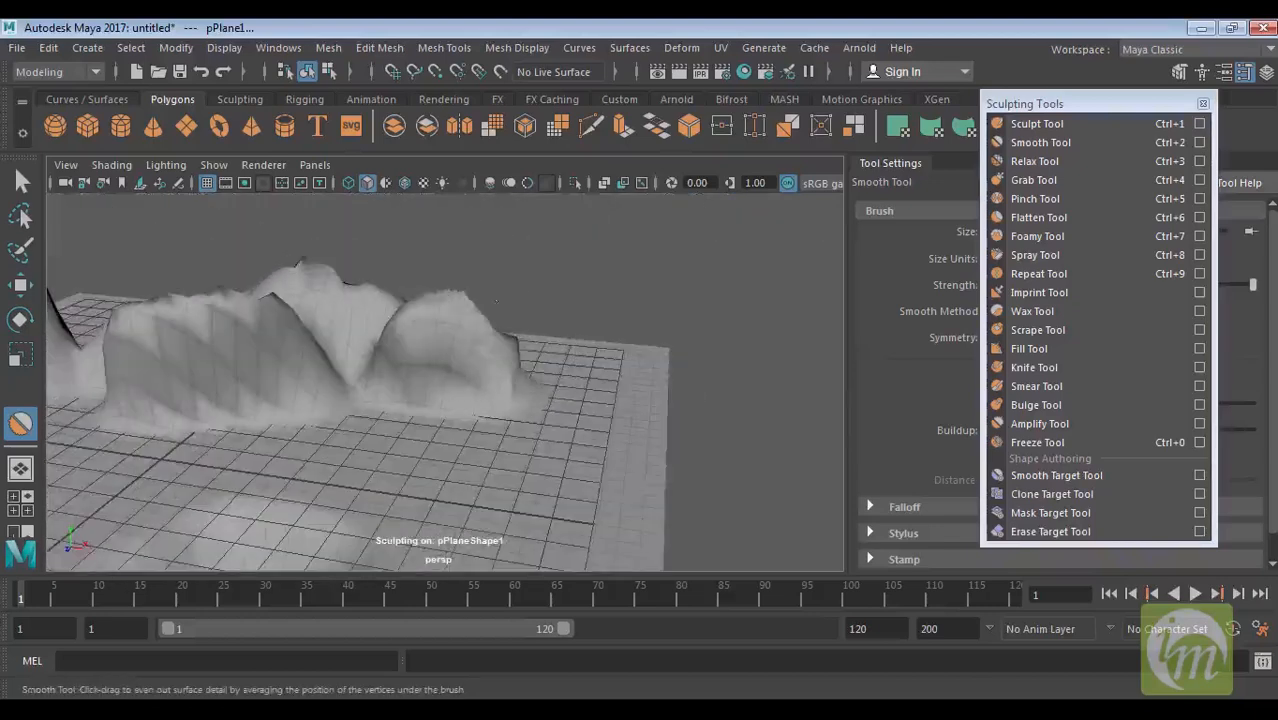
pyautogui.moveTo(492, 361)
pyautogui.keyDown('alt'); pyautogui.mouseDown()
pyautogui.moveTo(551, 367)
pyautogui.moveTo(496, 350)
pyautogui.moveTo(422, 371)
pyautogui.moveTo(553, 394)
pyautogui.moveTo(536, 439)
pyautogui.moveTo(447, 398)
pyautogui.mouseUp(); pyautogui.keyUp('alt')
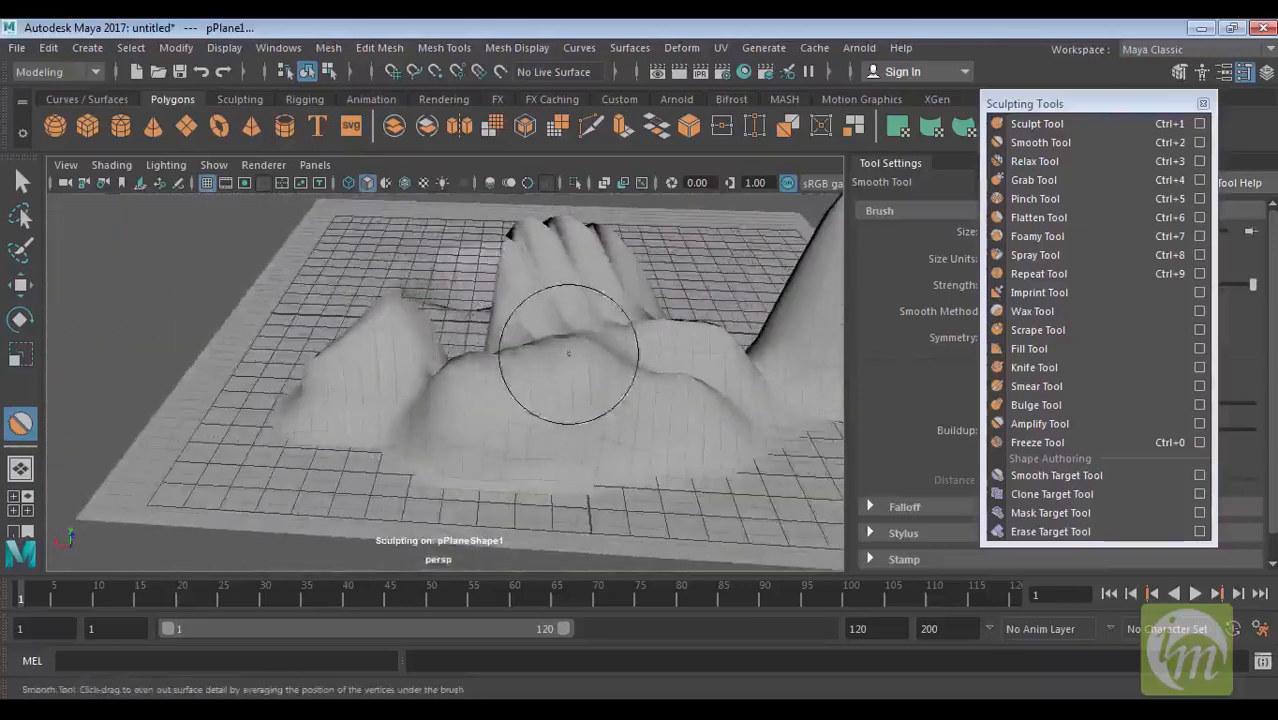
pyautogui.keyDown('alt'); pyautogui.moveTo(568, 354); pyautogui.dragTo(599, 385); pyautogui.keyUp('alt')
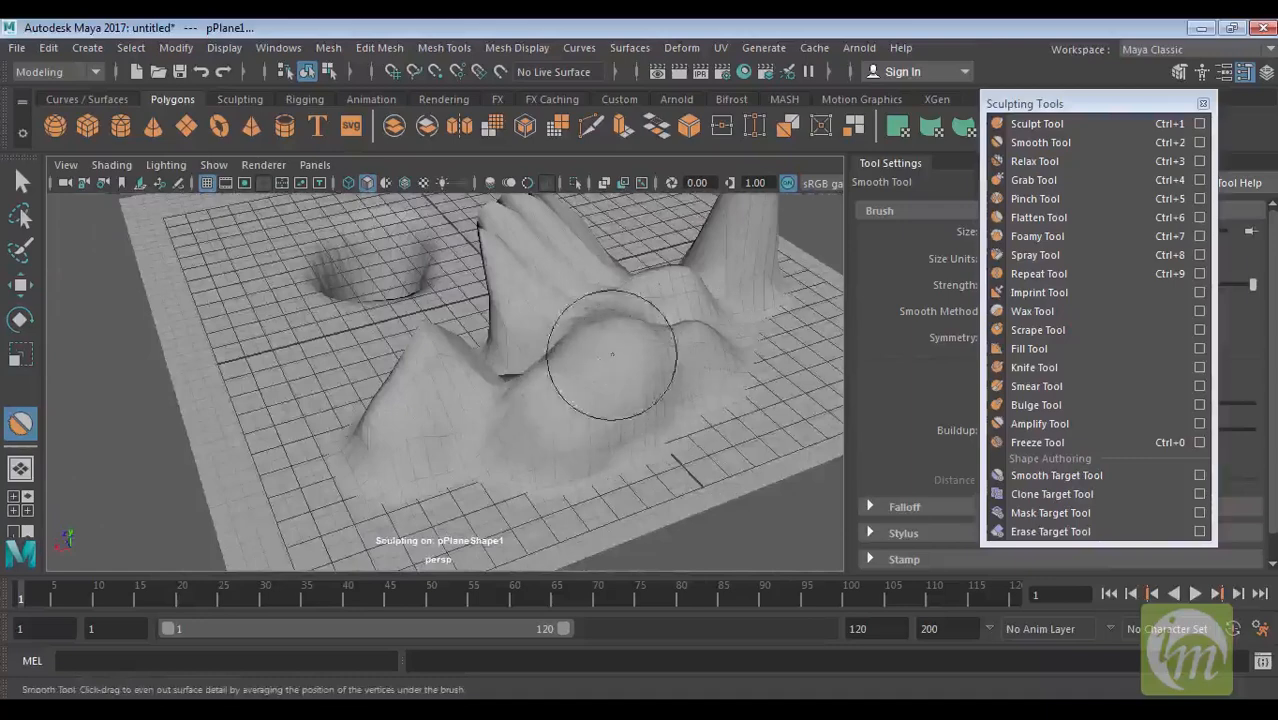
pyautogui.moveTo(700, 340)
pyautogui.keyDown('alt'); pyautogui.mouseDown()
pyautogui.moveTo(670, 357)
pyautogui.moveTo(776, 337)
pyautogui.moveTo(571, 314)
pyautogui.moveTo(760, 320)
pyautogui.mouseUp(); pyautogui.keyUp('alt')
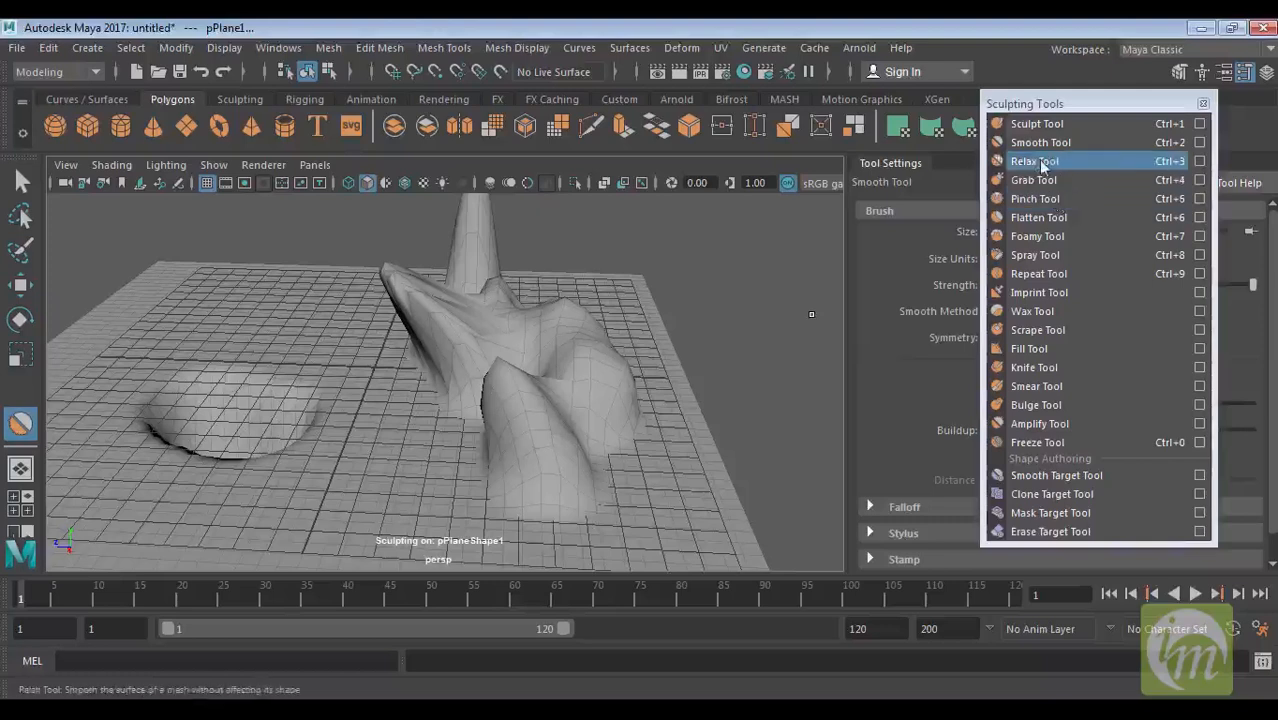
# Step: Soften the ridges on the lumpy hill facing the depression with the Relax Tool
pyautogui.click(1034, 161)
pyautogui.keyDown('alt'); pyautogui.moveTo(614, 305); pyautogui.dragTo(540, 390); pyautogui.keyUp('alt')
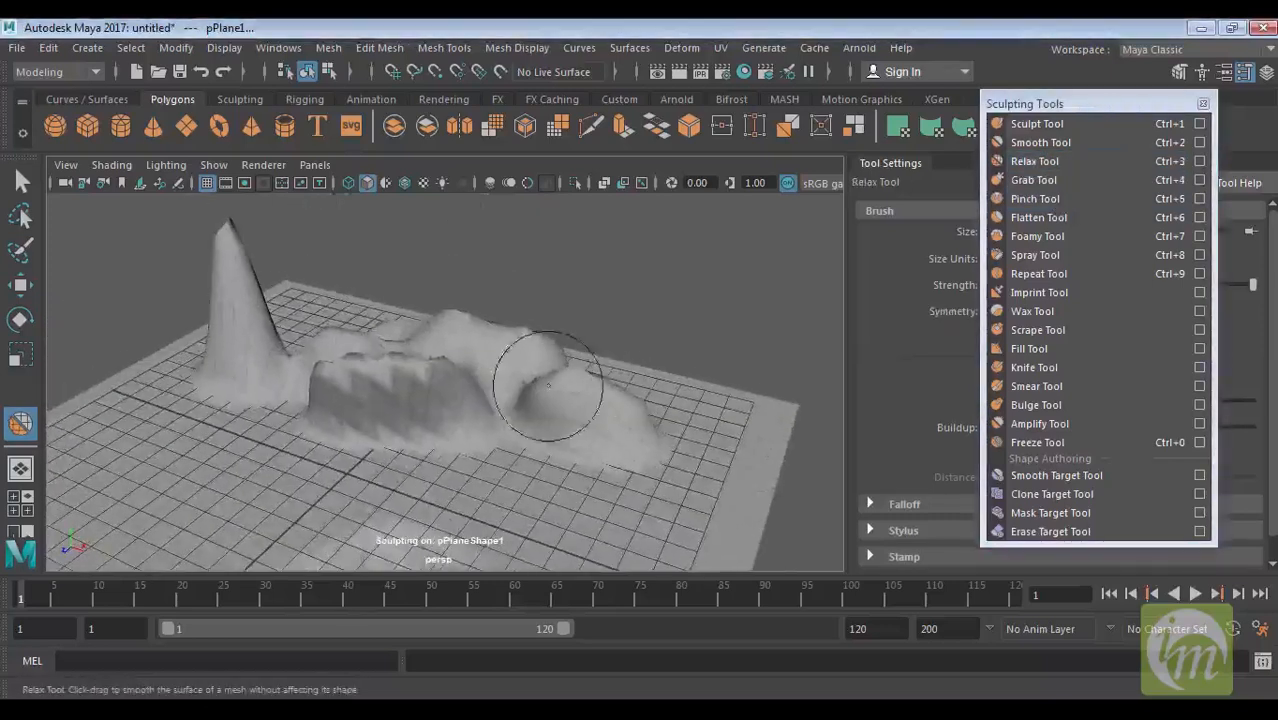
pyautogui.moveTo(402, 363); pyautogui.dragTo(314, 367)
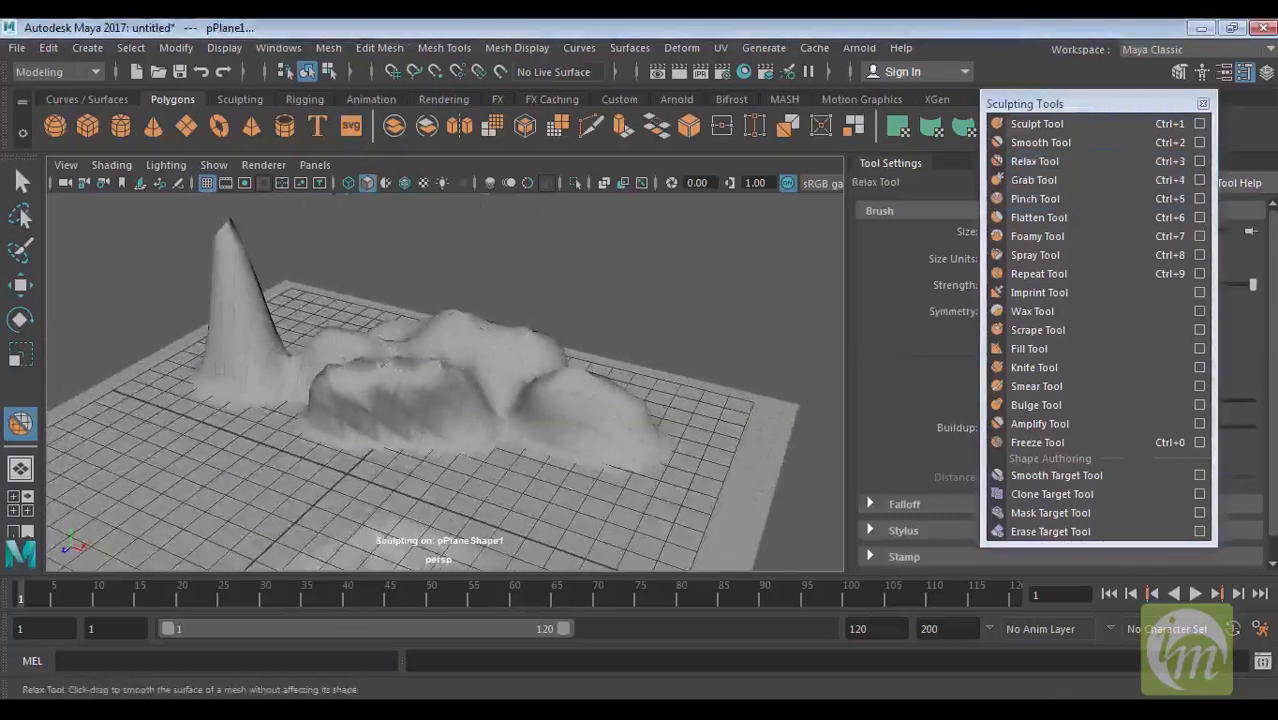
pyautogui.moveTo(430, 380)
pyautogui.keyDown('alt'); pyautogui.mouseDown()
pyautogui.moveTo(554, 337)
pyautogui.moveTo(450, 400)
pyautogui.mouseUp(); pyautogui.keyUp('alt')
pyautogui.moveTo(342, 382)
pyautogui.mouseDown()
pyautogui.moveTo(396, 367)
pyautogui.moveTo(391, 379)
pyautogui.moveTo(454, 390)
pyautogui.mouseUp()
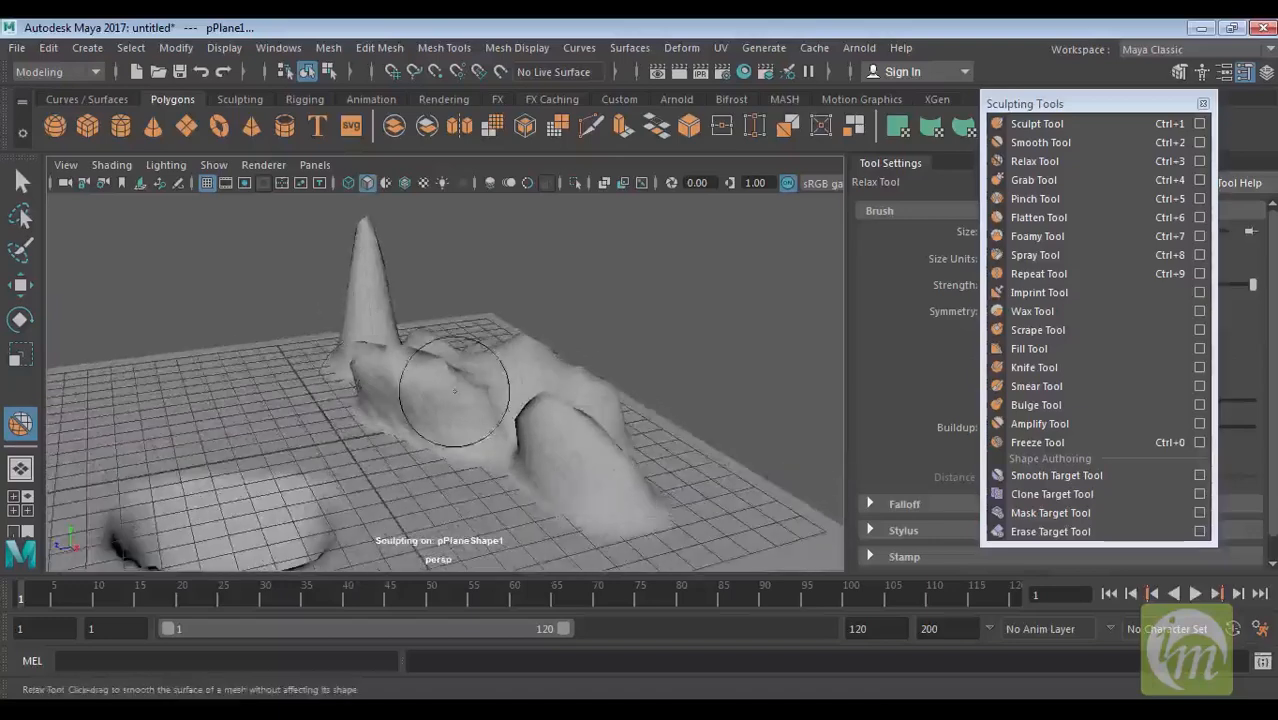
# Step: Relax the surface of the depression and the folds across the middle of the mountain range
pyautogui.keyDown('alt'); pyautogui.moveTo(392, 353); pyautogui.dragTo(690, 366, button='middle'); pyautogui.keyUp('alt')
pyautogui.keyDown('alt'); pyautogui.moveTo(690, 366); pyautogui.dragTo(660, 460); pyautogui.keyUp('alt')
pyautogui.keyDown('alt'); pyautogui.moveTo(480, 510); pyautogui.dragTo(520, 415, button='middle'); pyautogui.keyUp('alt')
pyautogui.moveTo(595, 465)
pyautogui.keyDown('alt'); pyautogui.mouseDown()
pyautogui.moveTo(456, 471)
pyautogui.moveTo(440, 365)
pyautogui.mouseUp(); pyautogui.keyUp('alt')
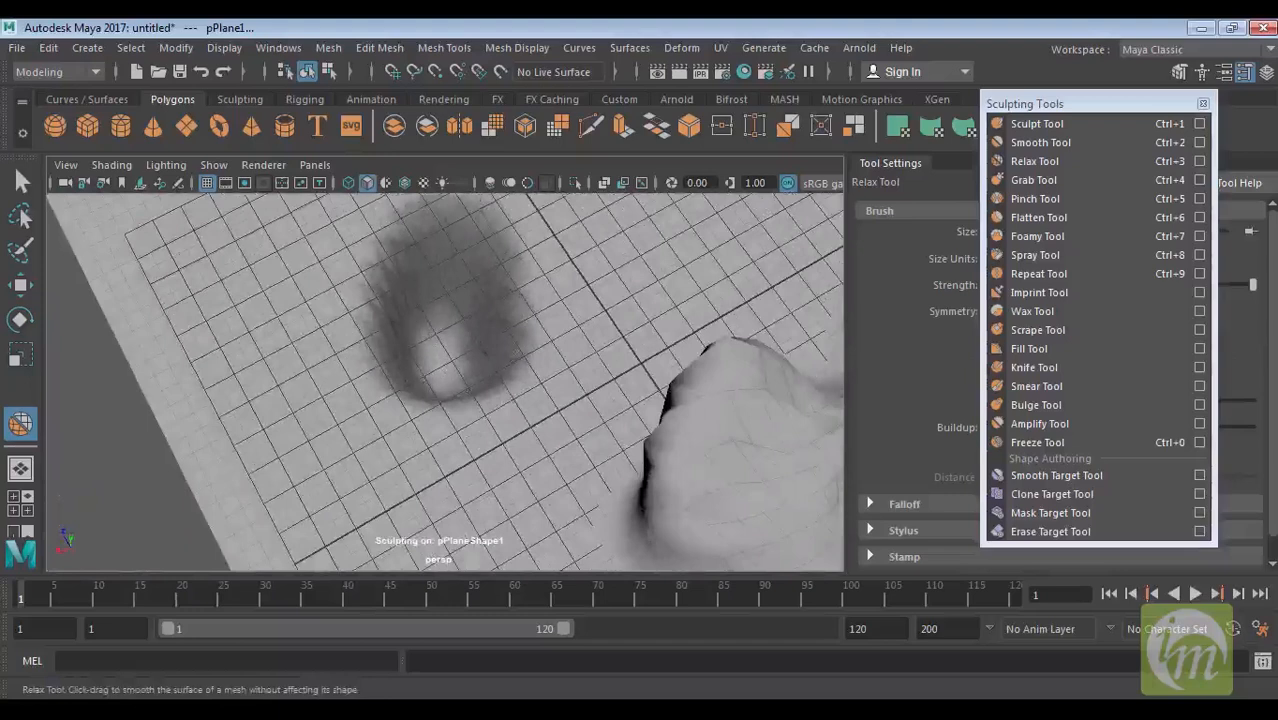
pyautogui.moveTo(527, 364); pyautogui.dragTo(566, 350)
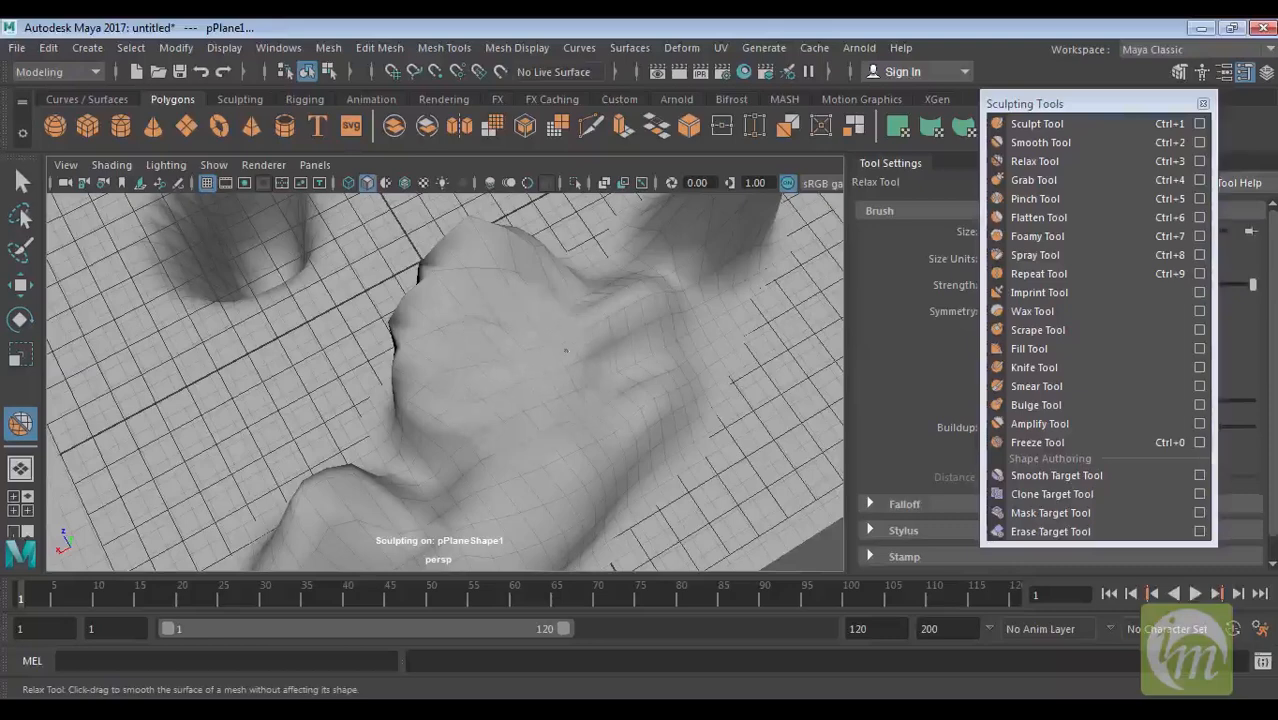
pyautogui.moveTo(706, 370)
pyautogui.keyDown('alt'); pyautogui.mouseDown()
pyautogui.moveTo(650, 425)
pyautogui.moveTo(608, 345)
pyautogui.mouseUp(); pyautogui.keyUp('alt')
pyautogui.moveTo(688, 363)
pyautogui.keyDown('alt'); pyautogui.mouseDown()
pyautogui.moveTo(562, 428)
pyautogui.moveTo(445, 443)
pyautogui.moveTo(265, 392)
pyautogui.moveTo(208, 300)
pyautogui.mouseUp(); pyautogui.keyUp('alt')
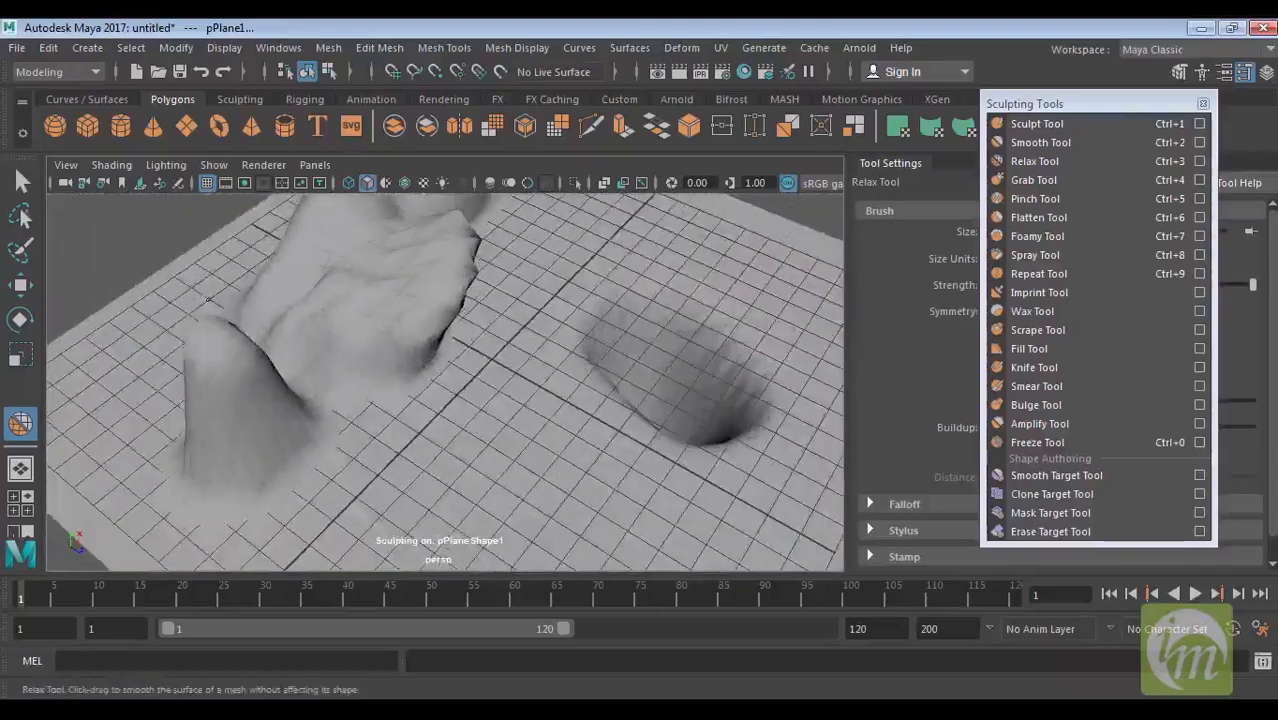
# Step: Relax the pointed tall peak and the neighbouring hills to even out their surfaces
pyautogui.keyDown('alt'); pyautogui.moveTo(244, 382); pyautogui.dragTo(585, 328); pyautogui.keyUp('alt')
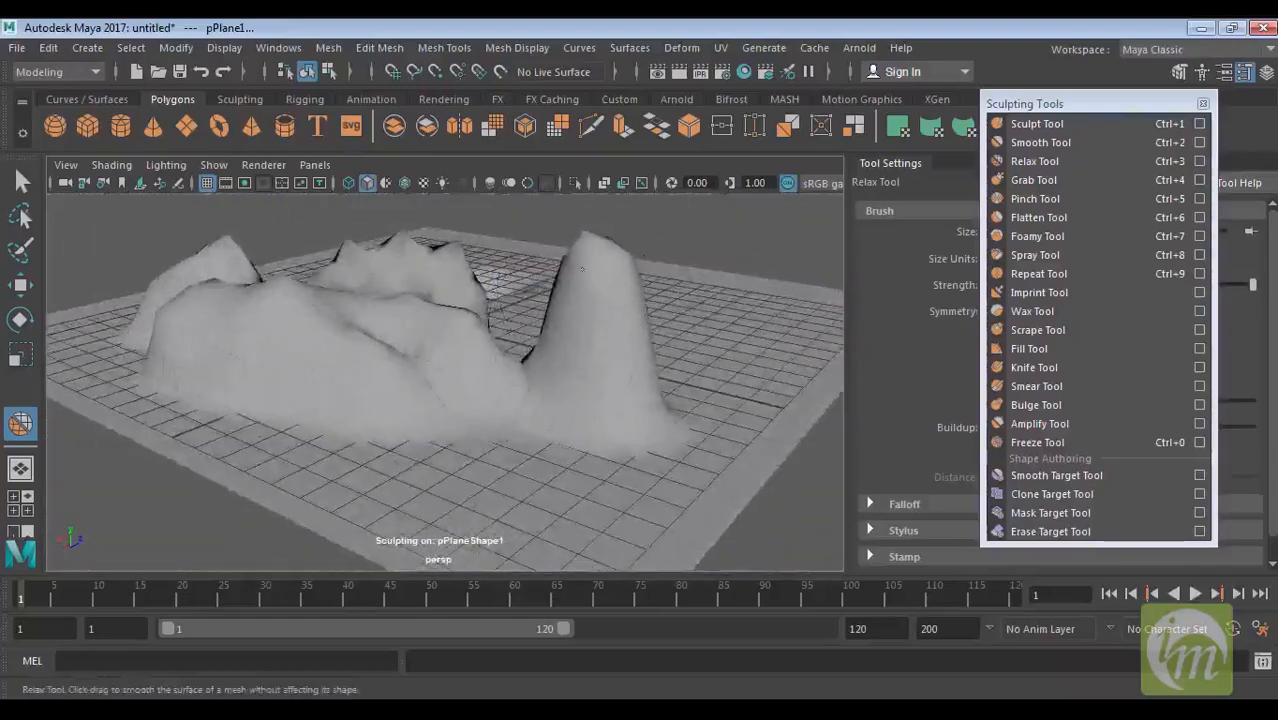
pyautogui.moveTo(585, 245)
pyautogui.keyDown('alt'); pyautogui.mouseDown()
pyautogui.moveTo(670, 190)
pyautogui.moveTo(622, 337)
pyautogui.mouseUp(); pyautogui.keyUp('alt')
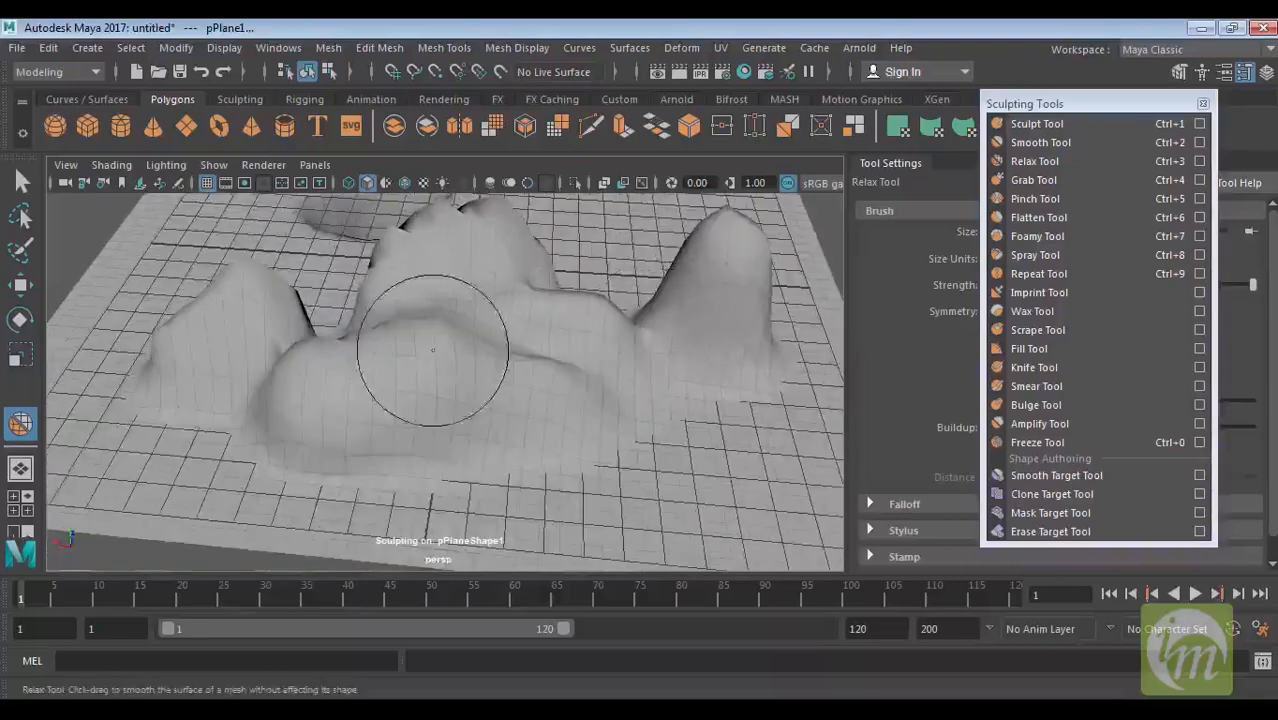
pyautogui.keyDown('alt'); pyautogui.moveTo(448, 371); pyautogui.dragTo(528, 371); pyautogui.keyUp('alt')
pyautogui.moveTo(452, 325)
pyautogui.keyDown('alt'); pyautogui.mouseDown()
pyautogui.moveTo(585, 399)
pyautogui.moveTo(603, 297)
pyautogui.moveTo(599, 371)
pyautogui.mouseUp(); pyautogui.keyUp('alt')
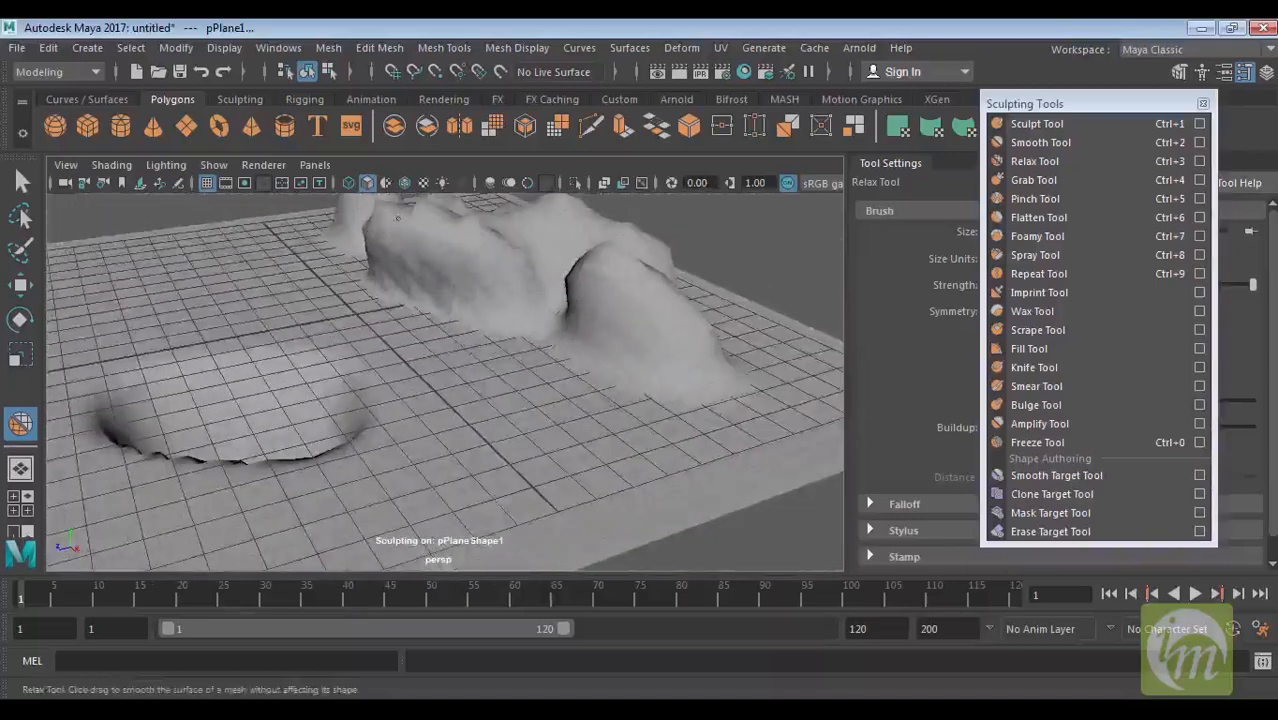
pyautogui.keyDown('alt'); pyautogui.moveTo(518, 262); pyautogui.dragTo(600, 330); pyautogui.keyUp('alt')
# Step: Flatten the tall peak into a low rounded hill and soften the hills beside it with the Smooth Tool
pyautogui.click(1040, 142)
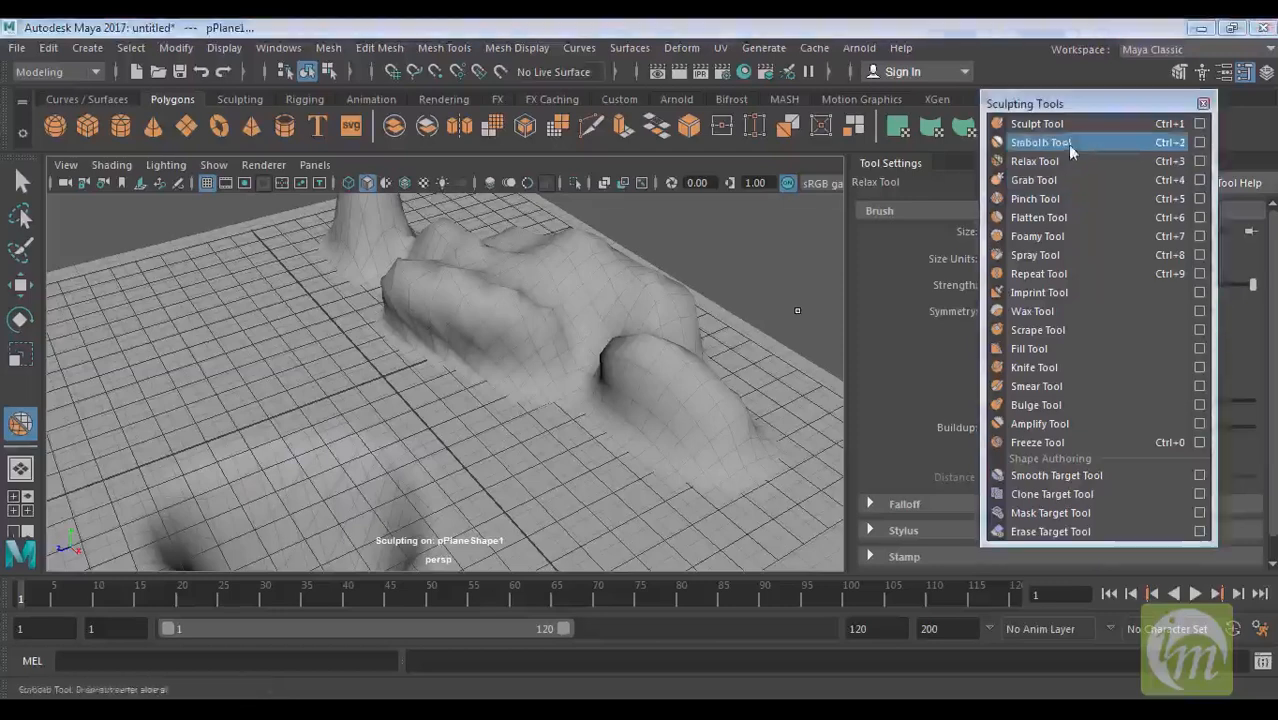
pyautogui.moveTo(414, 286)
pyautogui.keyDown('alt'); pyautogui.mouseDown()
pyautogui.moveTo(610, 330)
pyautogui.moveTo(622, 366)
pyautogui.moveTo(585, 385)
pyautogui.mouseUp(); pyautogui.keyUp('alt')
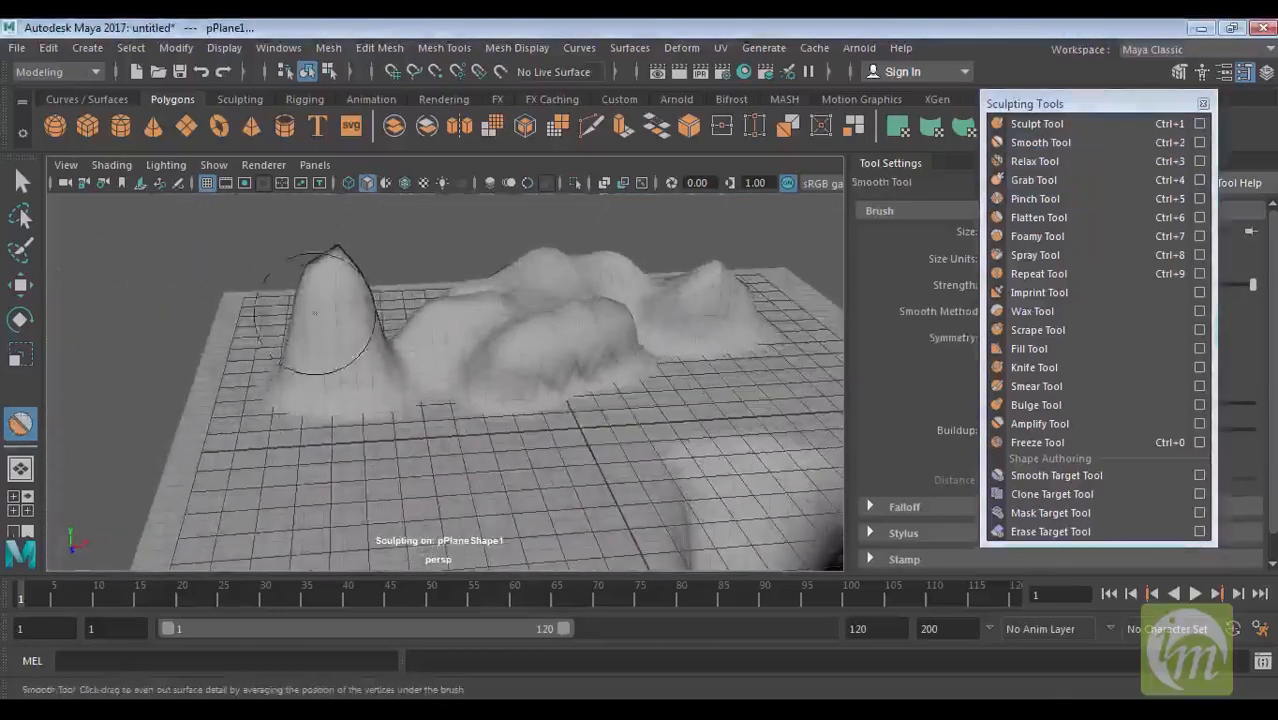
pyautogui.moveTo(334, 260); pyautogui.dragTo(341, 296)
pyautogui.keyDown('alt'); pyautogui.moveTo(507, 298); pyautogui.dragTo(564, 277, button='middle'); pyautogui.keyUp('alt')
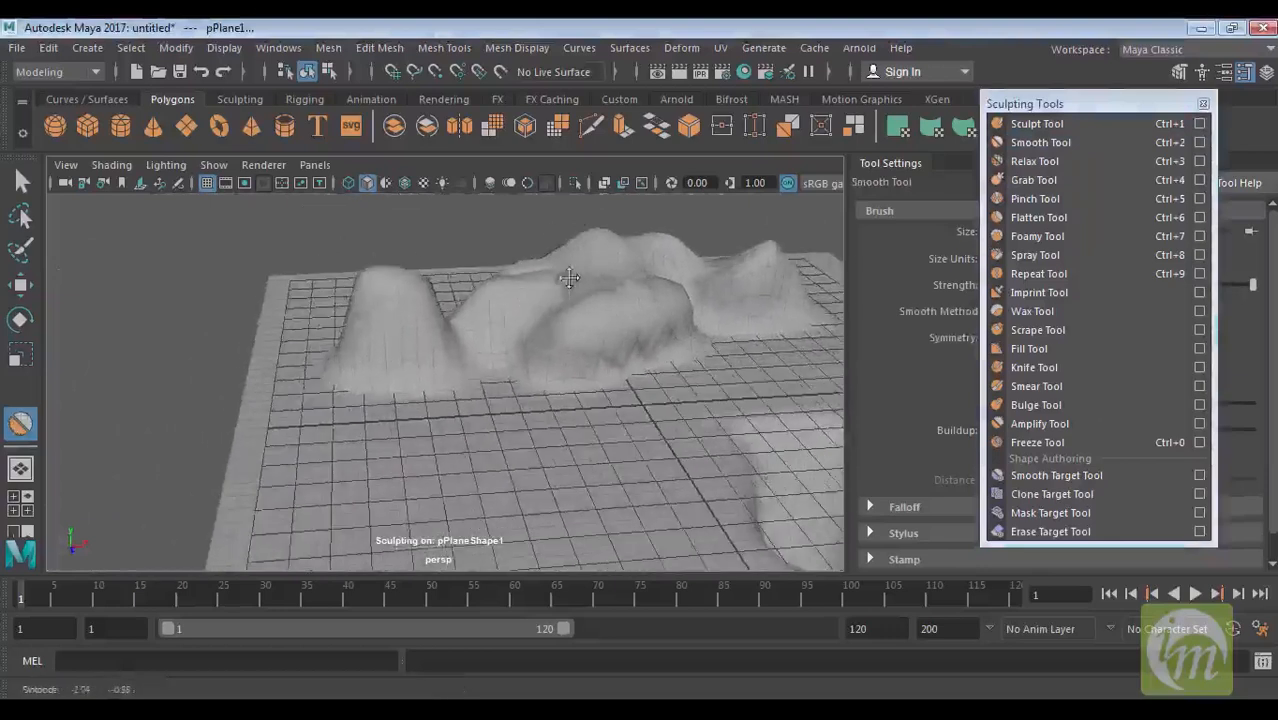
pyautogui.moveTo(595, 303)
pyautogui.keyDown('alt'); pyautogui.mouseDown()
pyautogui.moveTo(585, 285)
pyautogui.moveTo(585, 357)
pyautogui.moveTo(545, 330)
pyautogui.moveTo(471, 328)
pyautogui.moveTo(528, 371)
pyautogui.moveTo(603, 338)
pyautogui.mouseUp(); pyautogui.keyUp('alt')
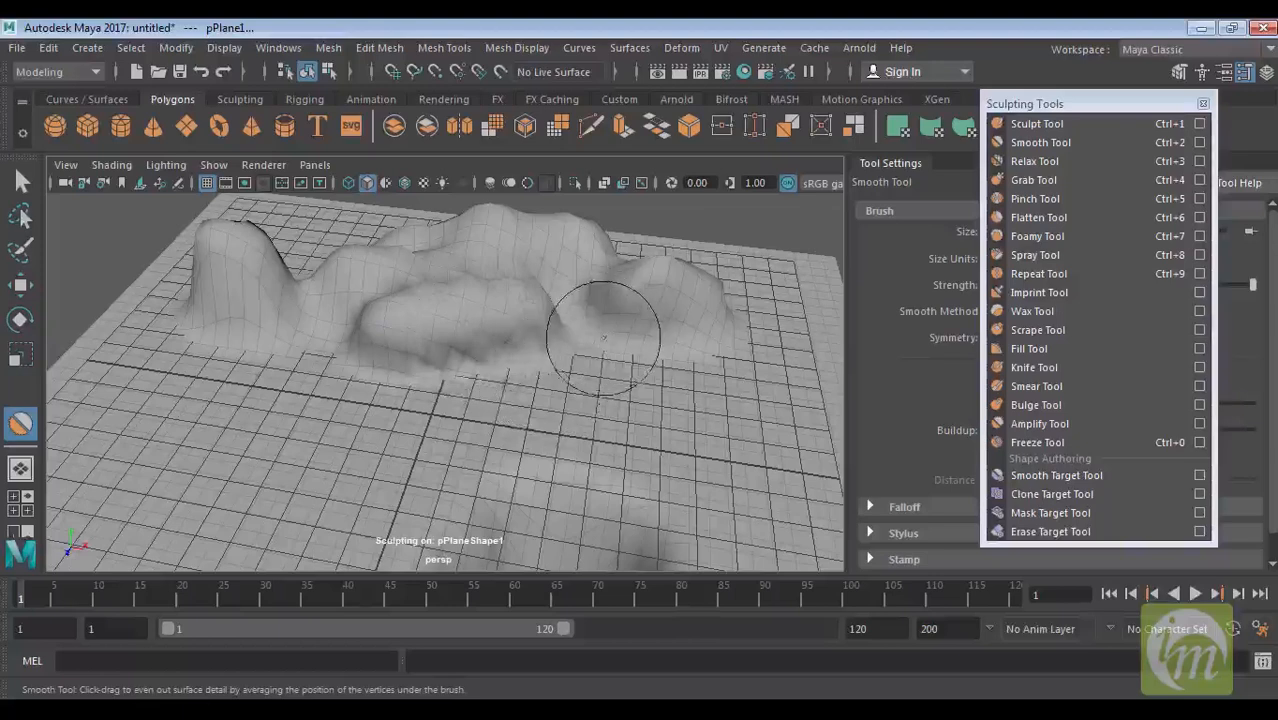
# Step: Switch to the Grab Tool with the whole plane in view
pyautogui.click(1060, 180)
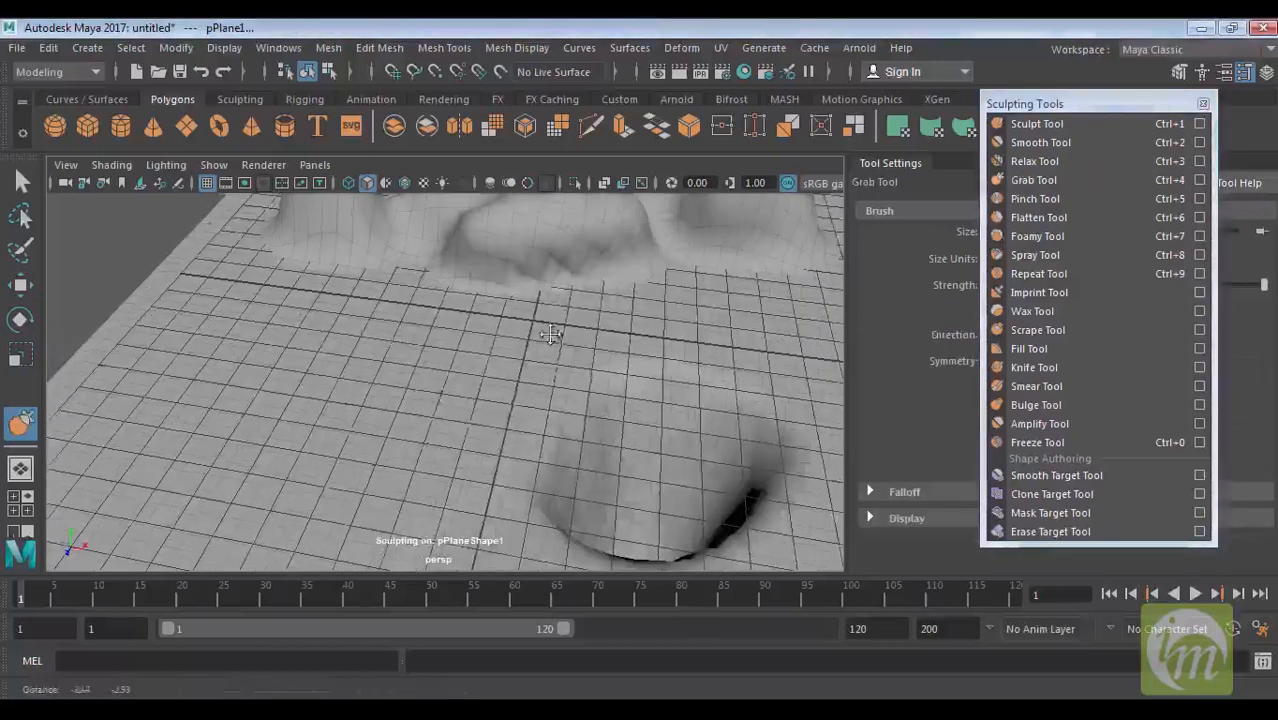
pyautogui.scroll(-5, 350, 425)
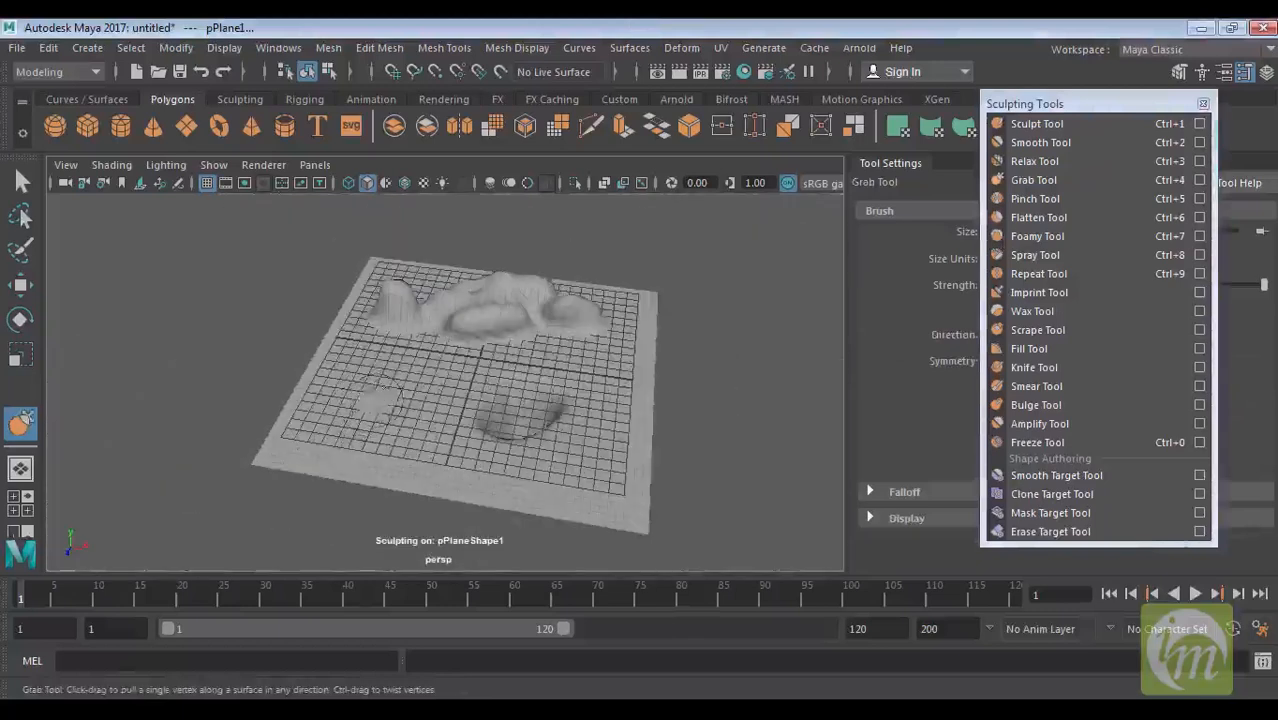
# Step: Try pulling the flat area beside the depression up into a spike several times, undoing each attempt
pyautogui.moveTo(424, 360); pyautogui.dragTo(497, 347)
pyautogui.hotkey('ctrl', 'z')
pyautogui.hotkey('ctrl', 'z')
pyautogui.moveTo(375, 402); pyautogui.dragTo(337, 302)
pyautogui.hotkey('ctrl', 'z')
pyautogui.moveTo(376, 400); pyautogui.dragTo(374, 322)
pyautogui.hotkey('ctrl', 'z')
pyautogui.moveTo(375, 402); pyautogui.dragTo(361, 316)
pyautogui.hotkey('ctrl', 'z')
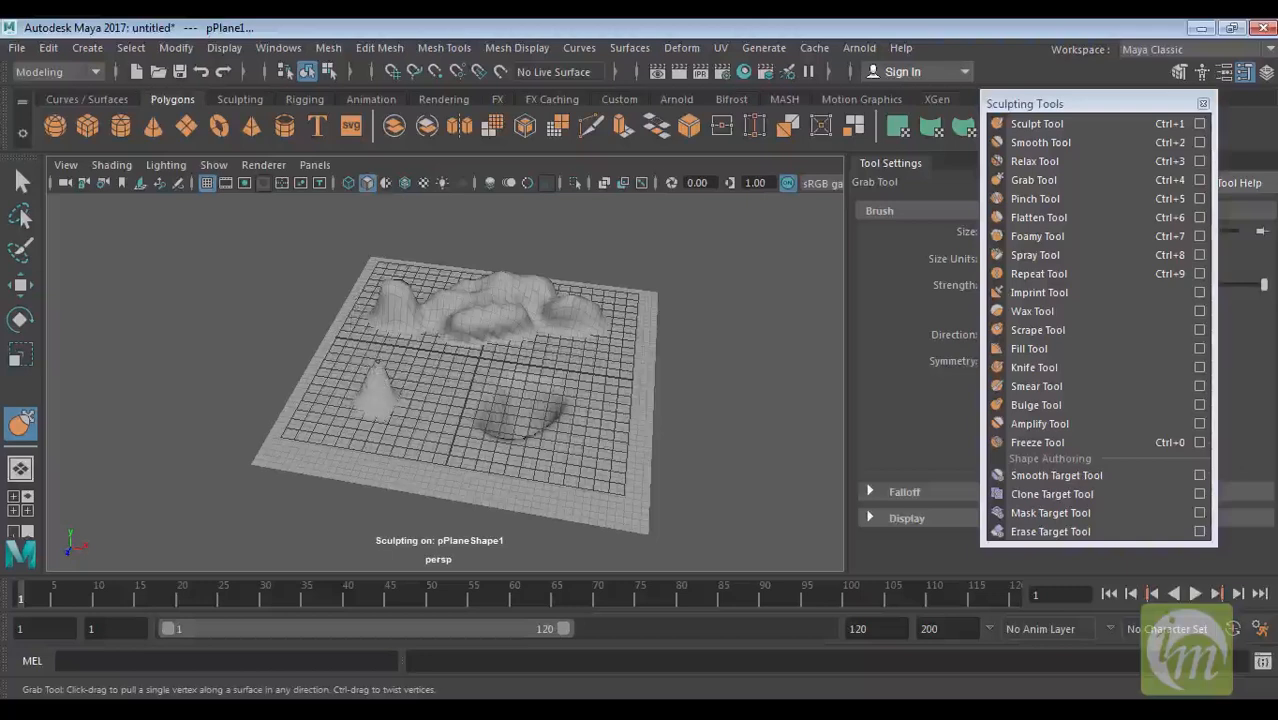
pyautogui.moveTo(378, 373); pyautogui.dragTo(320, 274)
pyautogui.hotkey('ctrl', 'z')
pyautogui.hotkey('ctrl', 'z')
pyautogui.moveTo(378, 402); pyautogui.dragTo(338, 332)
pyautogui.hotkey('ctrl', 'z')
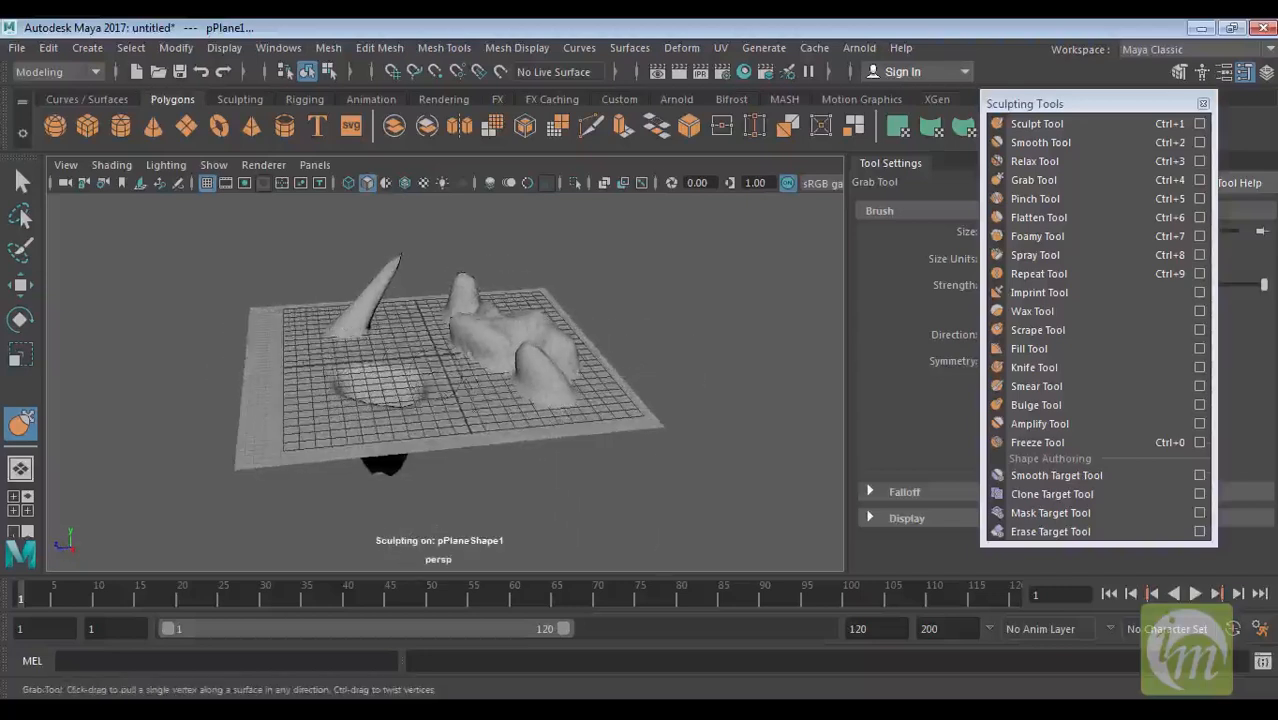
# Step: Pull up a series of tall, leaning spikes from the flat areas around the hills and depression with the Grab Tool
pyautogui.moveTo(470, 412); pyautogui.dragTo(437, 344)
pyautogui.keyDown('alt'); pyautogui.moveTo(521, 372); pyautogui.dragTo(620, 364); pyautogui.keyUp('alt')
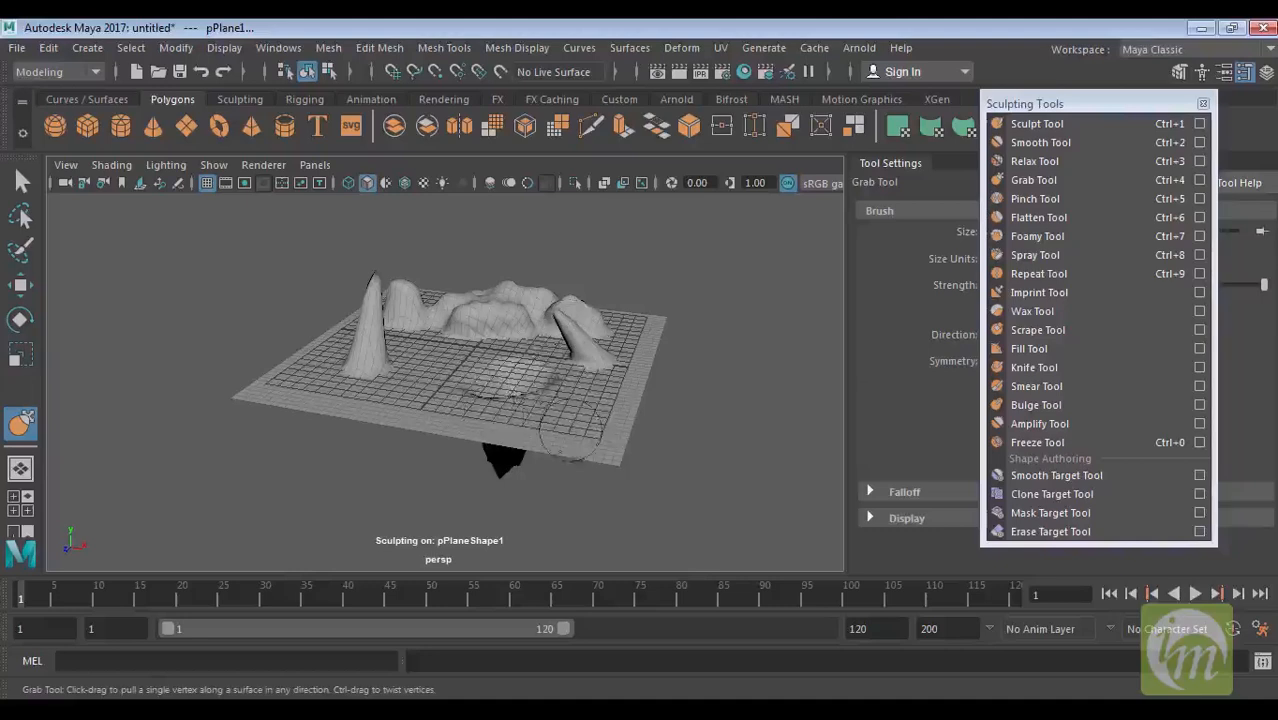
pyautogui.moveTo(570, 424); pyautogui.dragTo(503, 322)
pyautogui.moveTo(454, 402)
pyautogui.keyDown('alt'); pyautogui.mouseDown()
pyautogui.moveTo(545, 396)
pyautogui.moveTo(538, 352)
pyautogui.moveTo(562, 320)
pyautogui.moveTo(543, 309)
pyautogui.moveTo(472, 334)
pyautogui.moveTo(487, 408)
pyautogui.moveTo(488, 326)
pyautogui.moveTo(608, 397)
pyautogui.moveTo(625, 390)
pyautogui.mouseUp(); pyautogui.keyUp('alt')
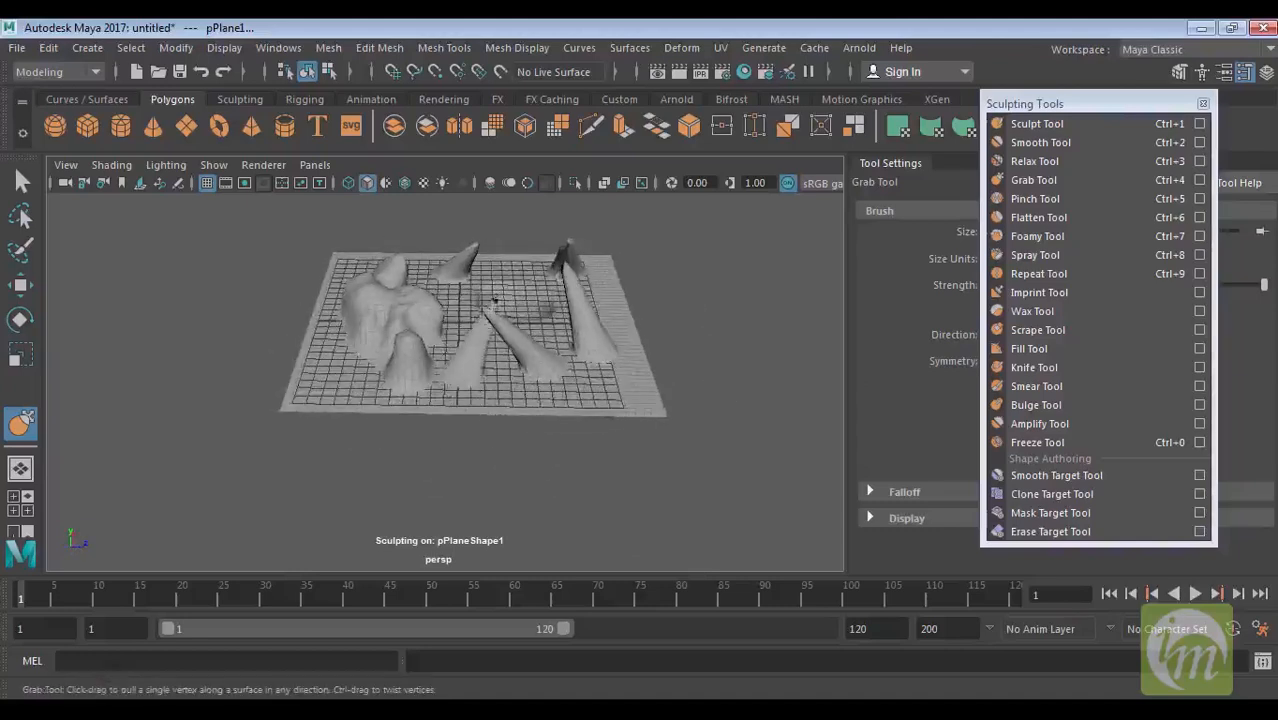
pyautogui.moveTo(545, 336)
pyautogui.keyDown('alt'); pyautogui.mouseDown()
pyautogui.moveTo(687, 371)
pyautogui.moveTo(601, 432)
pyautogui.moveTo(467, 440)
pyautogui.mouseUp(); pyautogui.keyUp('alt')
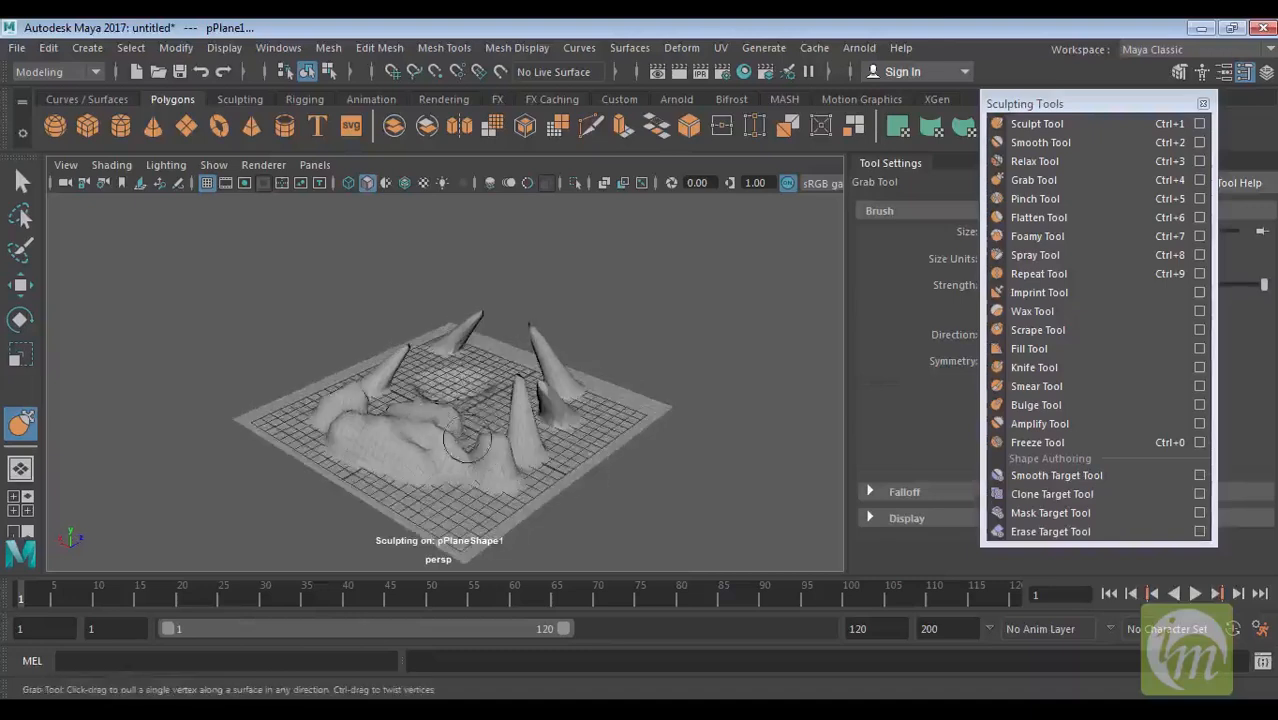
pyautogui.moveTo(494, 340)
pyautogui.keyDown('alt'); pyautogui.mouseDown()
pyautogui.moveTo(428, 379)
pyautogui.moveTo(512, 461)
pyautogui.mouseUp(); pyautogui.keyUp('alt')
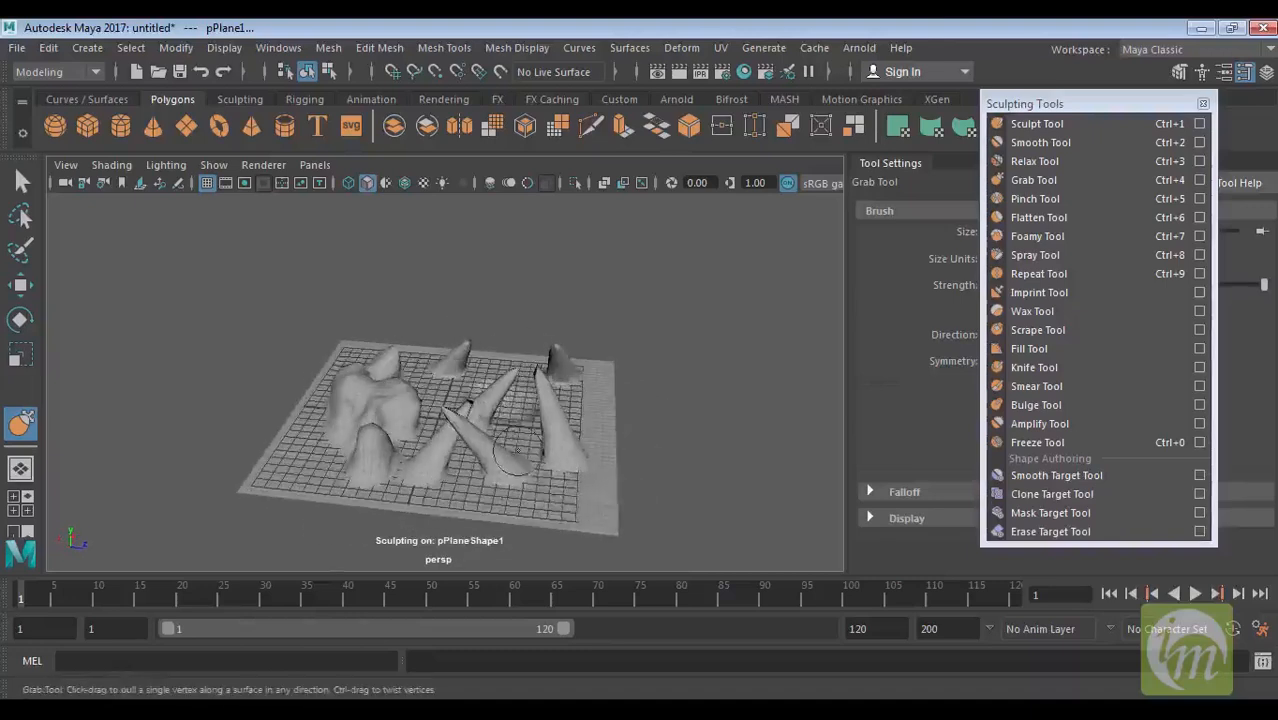
pyautogui.moveTo(588, 502)
pyautogui.mouseDown()
pyautogui.moveTo(510, 408)
pyautogui.moveTo(590, 402)
pyautogui.mouseUp()
pyautogui.keyDown('alt'); pyautogui.moveTo(475, 389); pyautogui.dragTo(566, 400); pyautogui.keyUp('alt')
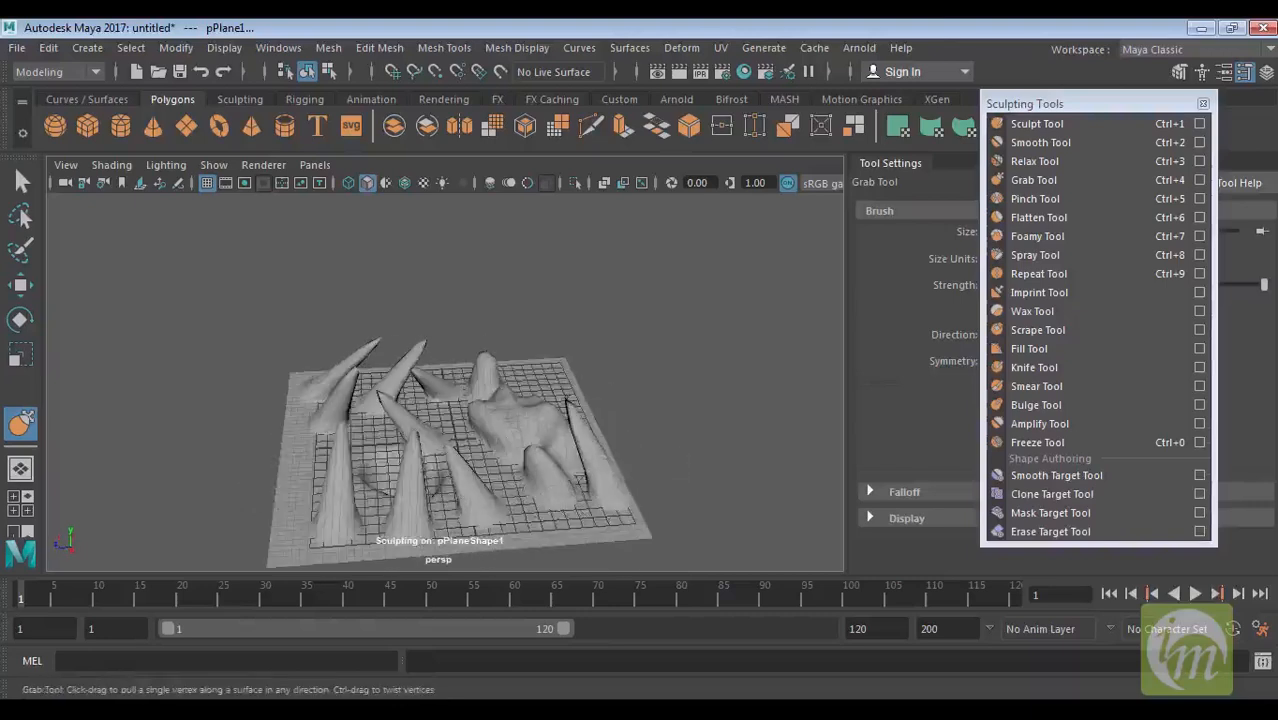
# Step: Pinch the front slope of the large rounded hill with the Pinch Tool
pyautogui.keyDown('alt'); pyautogui.moveTo(673, 434); pyautogui.dragTo(579, 427); pyautogui.keyUp('alt')
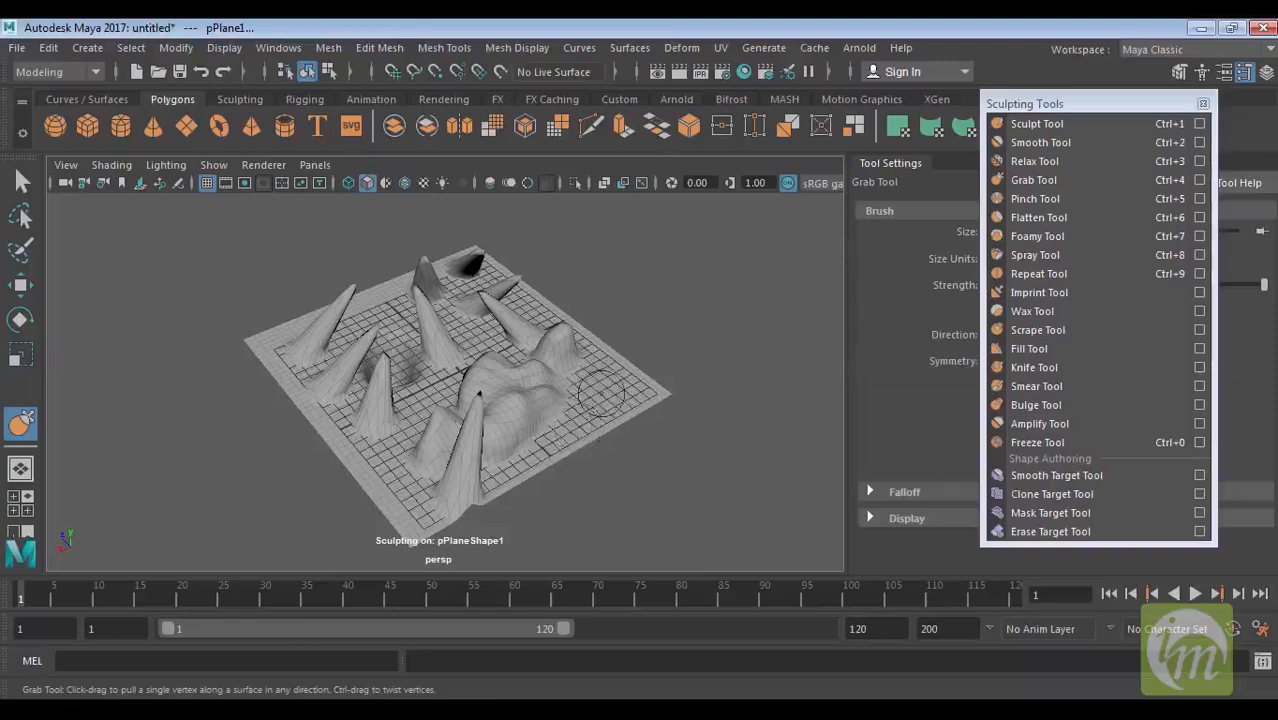
pyautogui.moveTo(588, 330)
pyautogui.keyDown('alt'); pyautogui.mouseDown()
pyautogui.moveTo(588, 457)
pyautogui.moveTo(607, 424)
pyautogui.mouseUp(); pyautogui.keyUp('alt')
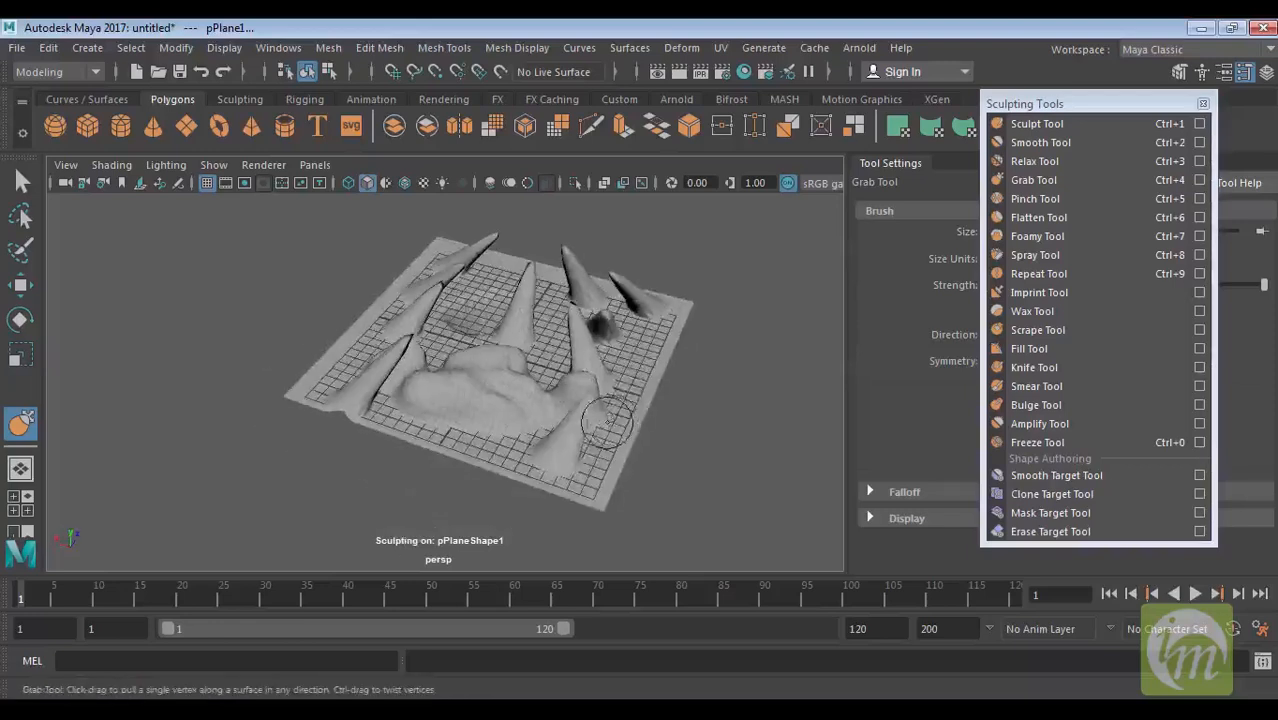
pyautogui.moveTo(607, 380)
pyautogui.keyDown('alt'); pyautogui.mouseDown()
pyautogui.moveTo(648, 499)
pyautogui.moveTo(420, 440)
pyautogui.moveTo(380, 315)
pyautogui.moveTo(331, 324)
pyautogui.moveTo(400, 320)
pyautogui.mouseUp(); pyautogui.keyUp('alt')
pyautogui.click(1035, 198)
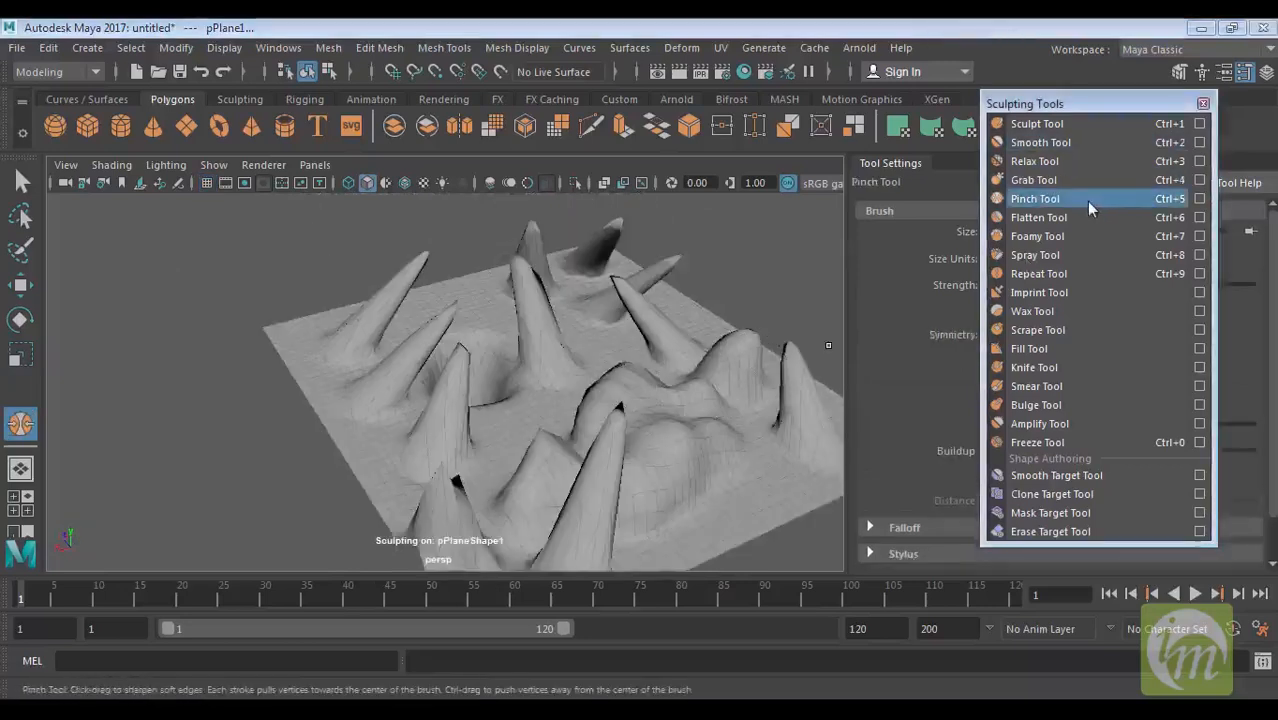
pyautogui.keyDown('alt'); pyautogui.moveTo(737, 451); pyautogui.dragTo(695, 359, button='middle'); pyautogui.keyUp('alt')
pyautogui.keyDown('alt'); pyautogui.moveTo(695, 359); pyautogui.dragTo(775, 400, button='right'); pyautogui.keyUp('alt')
pyautogui.moveTo(775, 400)
pyautogui.keyDown('alt'); pyautogui.mouseDown()
pyautogui.moveTo(746, 441)
pyautogui.moveTo(629, 405)
pyautogui.moveTo(653, 414)
pyautogui.moveTo(602, 413)
pyautogui.mouseUp(); pyautogui.keyUp('alt')
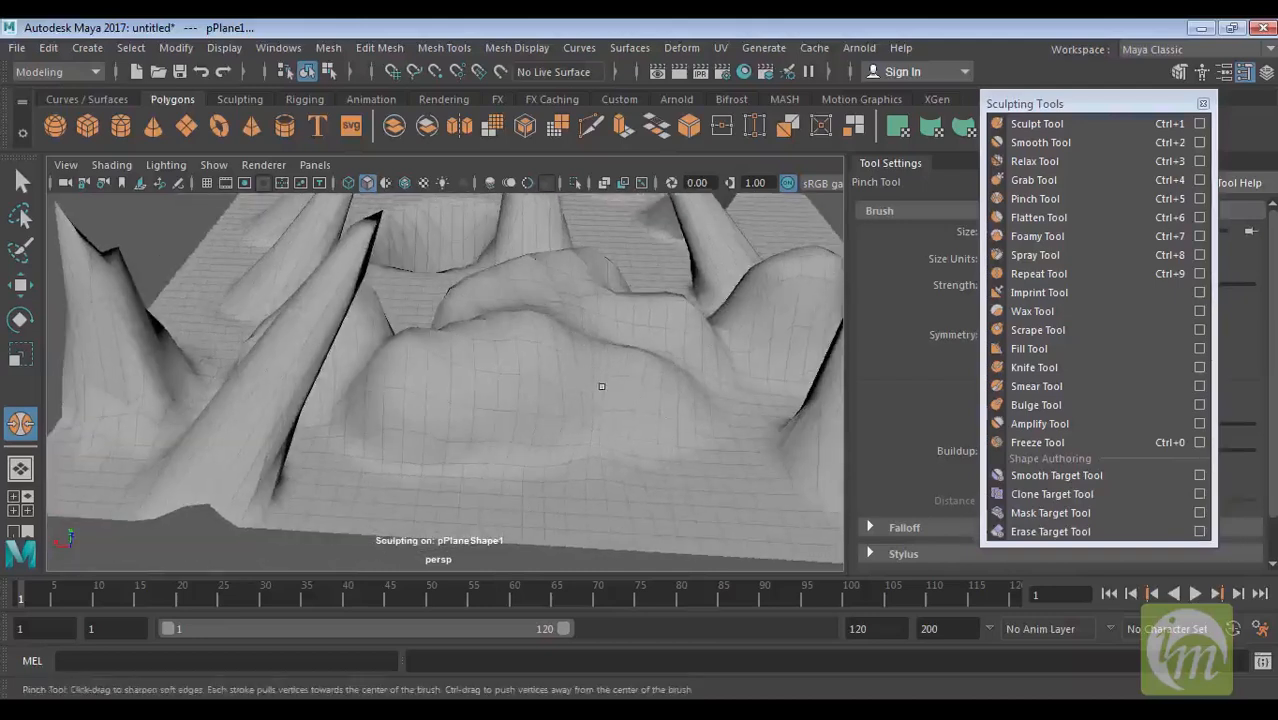
pyautogui.keyDown('alt'); pyautogui.moveTo(665, 442); pyautogui.dragTo(622, 434); pyautogui.keyUp('alt')
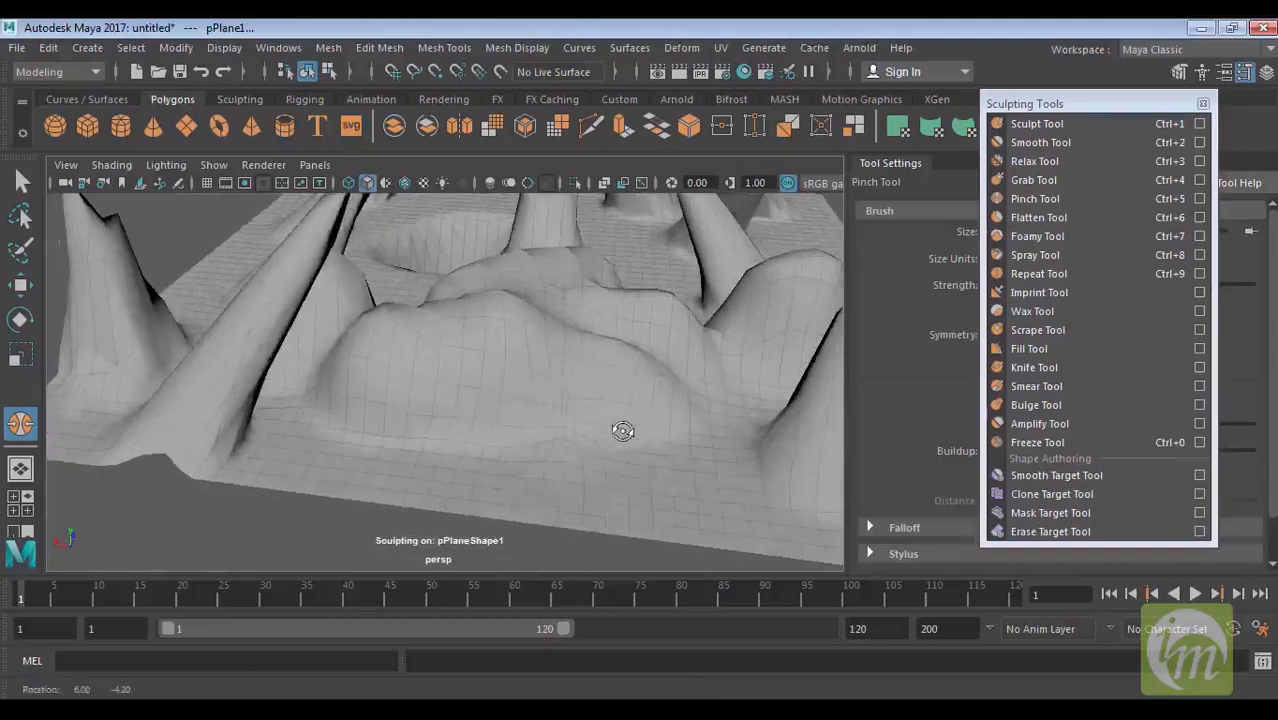
pyautogui.keyDown('alt'); pyautogui.moveTo(576, 405); pyautogui.dragTo(608, 416, button='middle'); pyautogui.keyUp('alt')
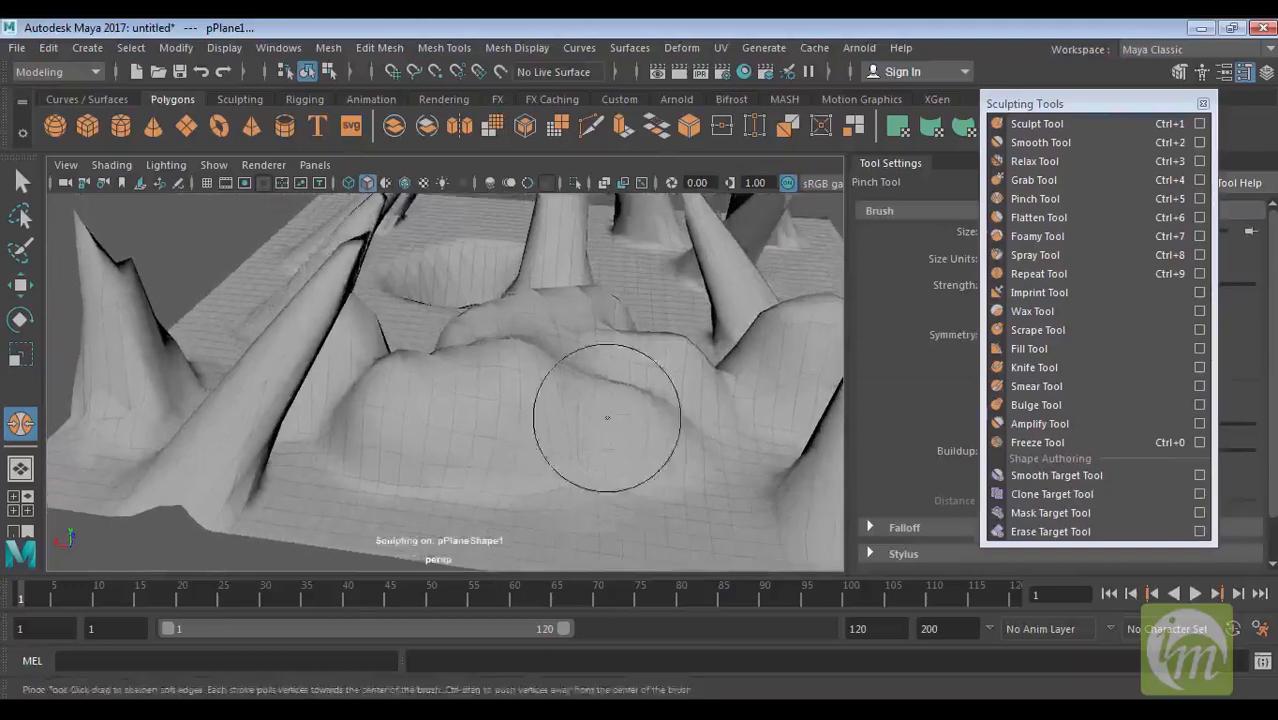
pyautogui.keyDown('alt'); pyautogui.moveTo(608, 416); pyautogui.dragTo(625, 488, button='right'); pyautogui.keyUp('alt')
pyautogui.keyDown('alt'); pyautogui.moveTo(625, 488); pyautogui.dragTo(587, 417, button='middle'); pyautogui.keyUp('alt')
pyautogui.moveTo(587, 417); pyautogui.dragTo(630, 398)
pyautogui.keyDown('alt'); pyautogui.moveTo(684, 420); pyautogui.dragTo(662, 416, button='right'); pyautogui.keyUp('alt')
pyautogui.keyDown('alt'); pyautogui.moveTo(669, 400); pyautogui.dragTo(675, 426, button='middle'); pyautogui.keyUp('alt')
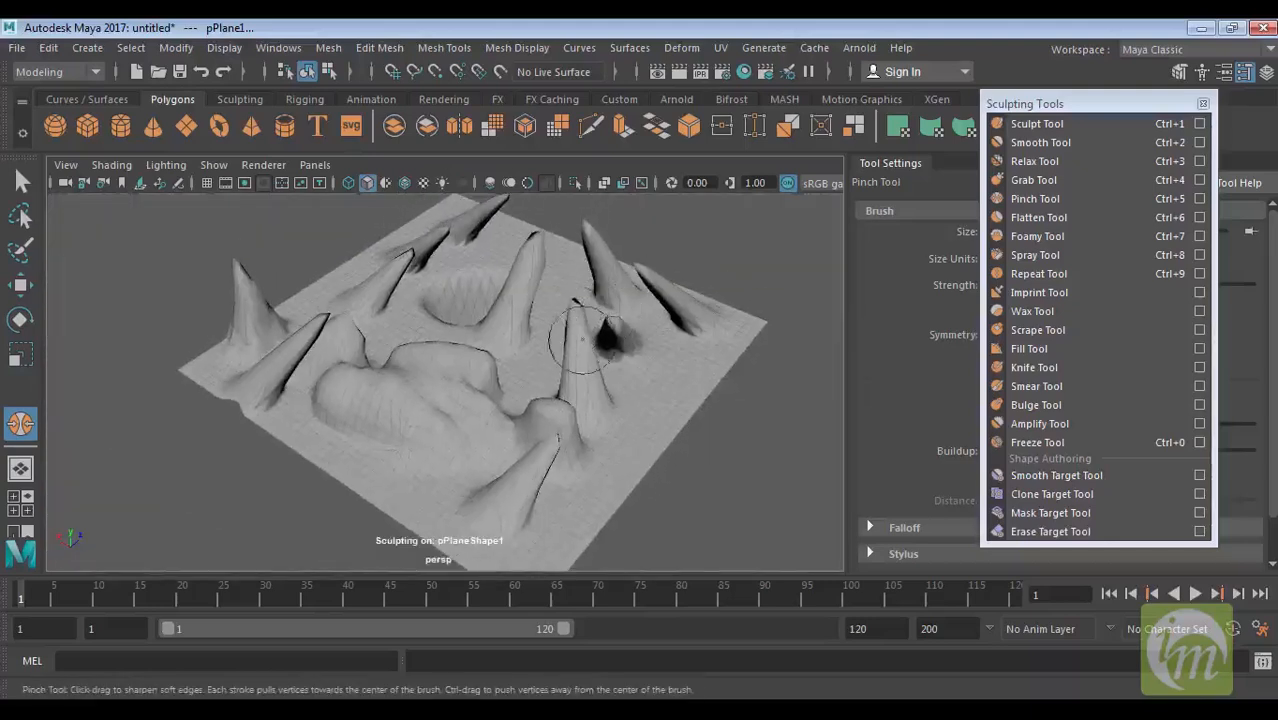
# Step: Pinch the surface around the bases of the spikes and the small rounded hill
pyautogui.moveTo(580, 340)
pyautogui.keyDown('alt'); pyautogui.mouseDown()
pyautogui.moveTo(508, 349)
pyautogui.moveTo(531, 398)
pyautogui.moveTo(414, 377)
pyautogui.moveTo(378, 385)
pyautogui.mouseUp(); pyautogui.keyUp('alt')
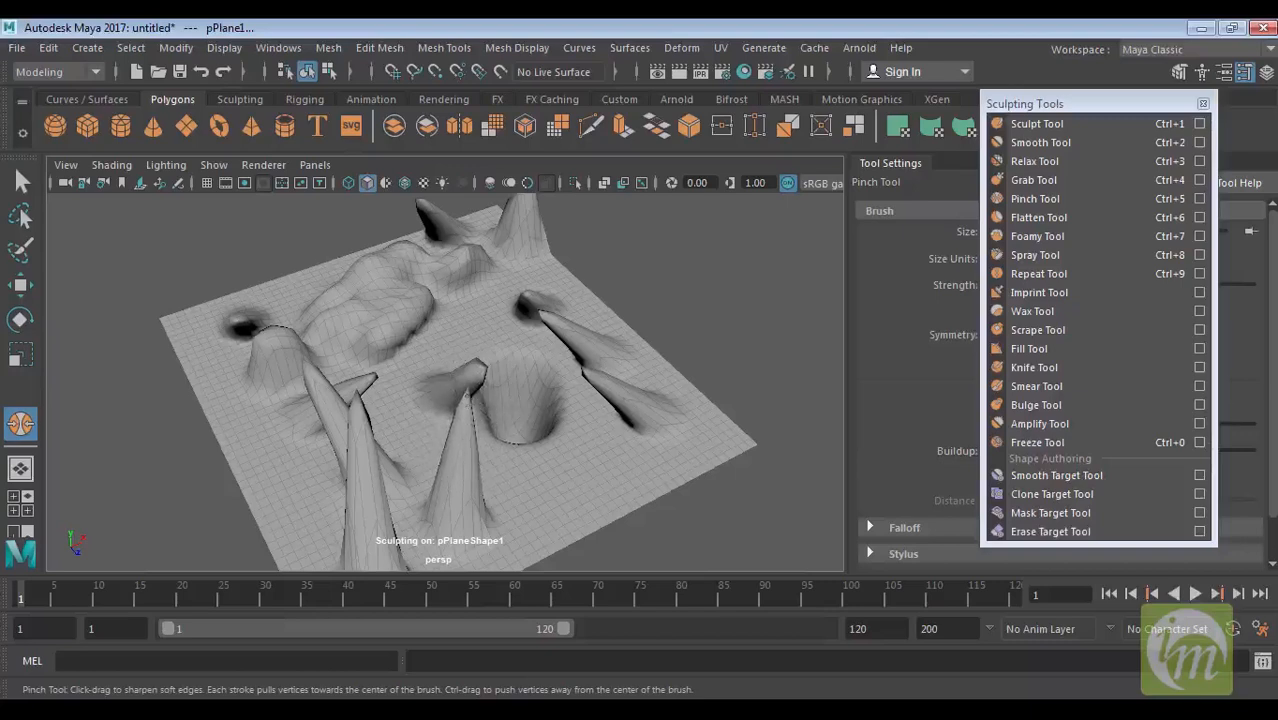
pyautogui.moveTo(471, 424)
pyautogui.keyDown('alt'); pyautogui.mouseDown()
pyautogui.moveTo(622, 405)
pyautogui.moveTo(612, 303)
pyautogui.mouseUp(); pyautogui.keyUp('alt')
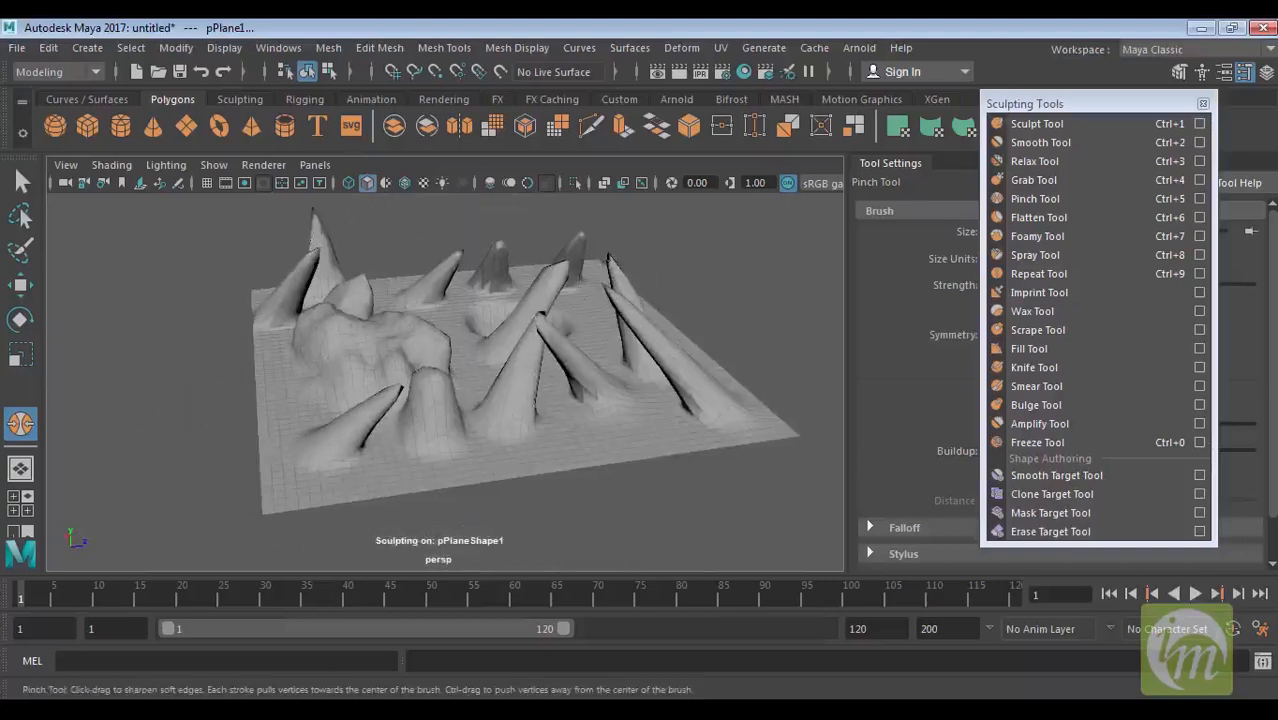
pyautogui.moveTo(640, 413)
pyautogui.keyDown('alt'); pyautogui.mouseDown()
pyautogui.moveTo(628, 377)
pyautogui.moveTo(633, 414)
pyautogui.mouseUp(); pyautogui.keyUp('alt')
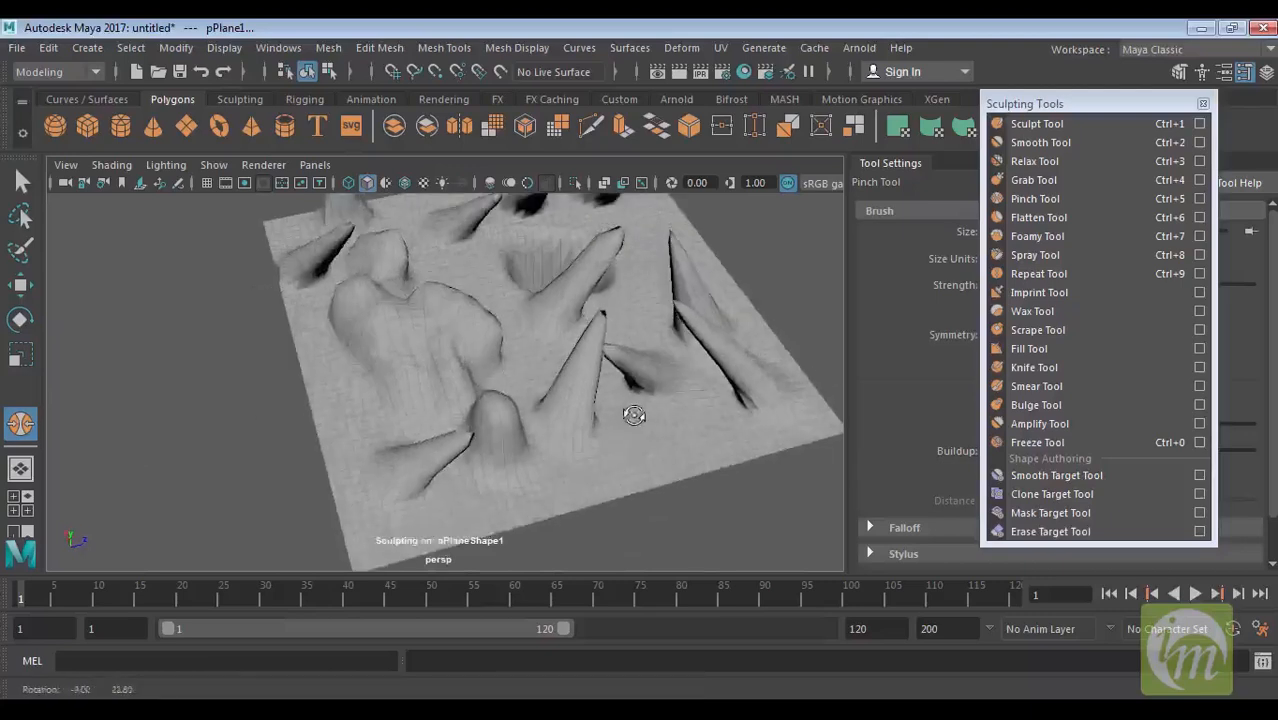
pyautogui.keyDown('alt'); pyautogui.moveTo(633, 385); pyautogui.dragTo(676, 480, button='right'); pyautogui.keyUp('alt')
pyautogui.keyDown('alt'); pyautogui.moveTo(646, 455); pyautogui.dragTo(579, 408, button='middle'); pyautogui.keyUp('alt')
pyautogui.keyDown('alt'); pyautogui.moveTo(579, 408); pyautogui.dragTo(571, 405); pyautogui.keyUp('alt')
pyautogui.keyDown('alt'); pyautogui.moveTo(569, 405); pyautogui.dragTo(588, 480, button='right'); pyautogui.keyUp('alt')
pyautogui.keyDown('alt'); pyautogui.moveTo(588, 480); pyautogui.dragTo(499, 414, button='middle'); pyautogui.keyUp('alt')
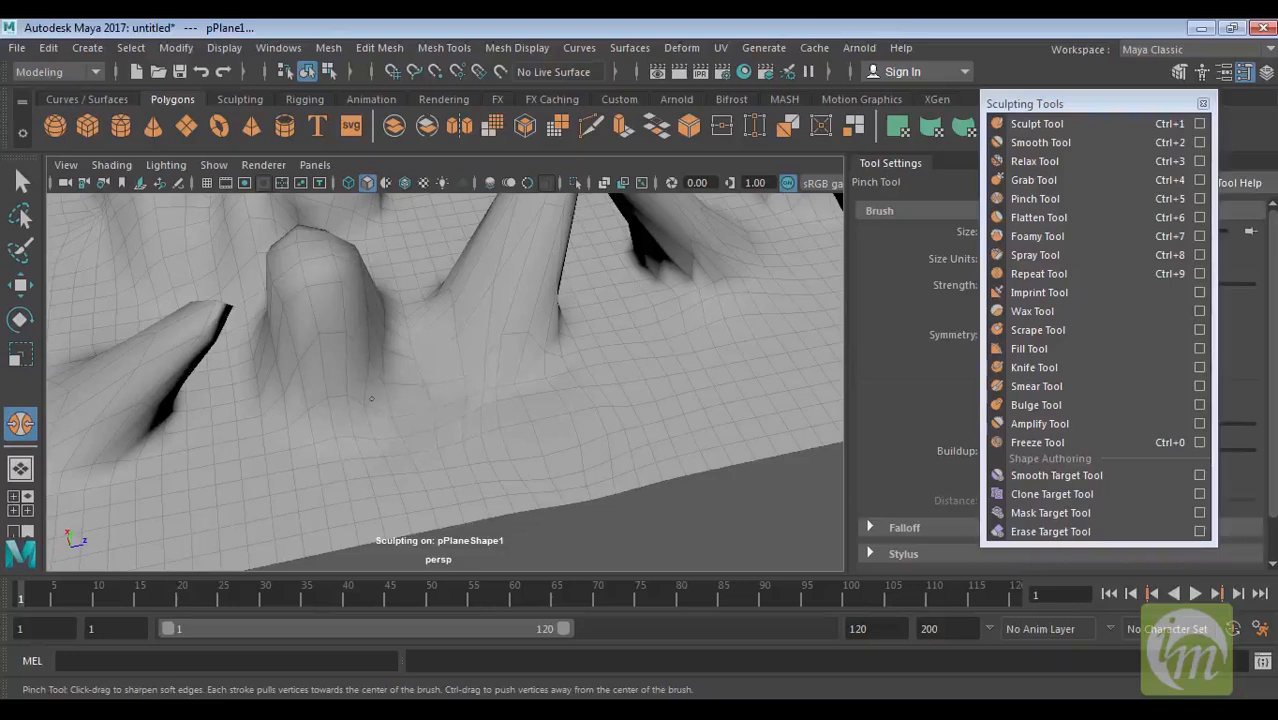
pyautogui.moveTo(476, 386)
pyautogui.keyDown('alt'); pyautogui.mouseDown()
pyautogui.moveTo(619, 397)
pyautogui.moveTo(678, 420)
pyautogui.mouseUp(); pyautogui.keyUp('alt')
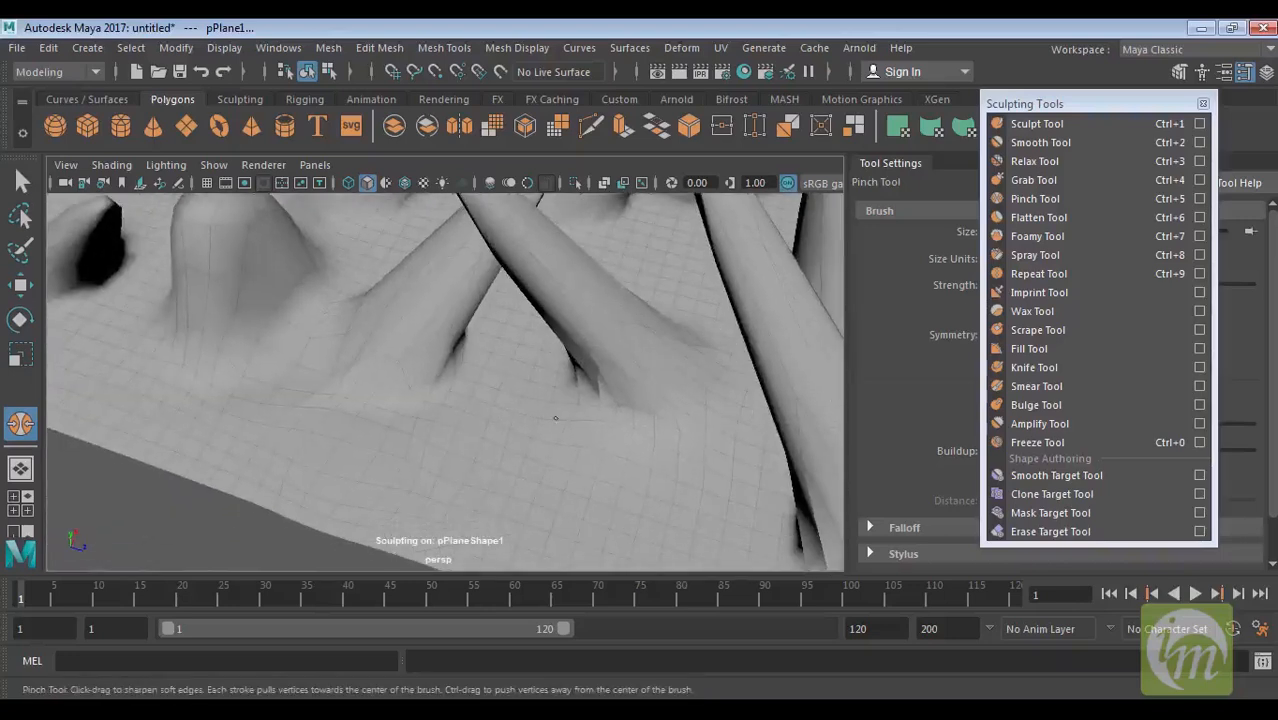
pyautogui.moveTo(556, 418)
pyautogui.keyDown('alt'); pyautogui.mouseDown()
pyautogui.moveTo(633, 414)
pyautogui.moveTo(508, 428)
pyautogui.moveTo(462, 484)
pyautogui.moveTo(542, 400)
pyautogui.mouseUp(); pyautogui.keyUp('alt')
pyautogui.moveTo(488, 481)
pyautogui.keyDown('alt'); pyautogui.mouseDown()
pyautogui.moveTo(622, 416)
pyautogui.moveTo(608, 448)
pyautogui.moveTo(705, 374)
pyautogui.moveTo(621, 392)
pyautogui.moveTo(610, 317)
pyautogui.mouseUp(); pyautogui.keyUp('alt')
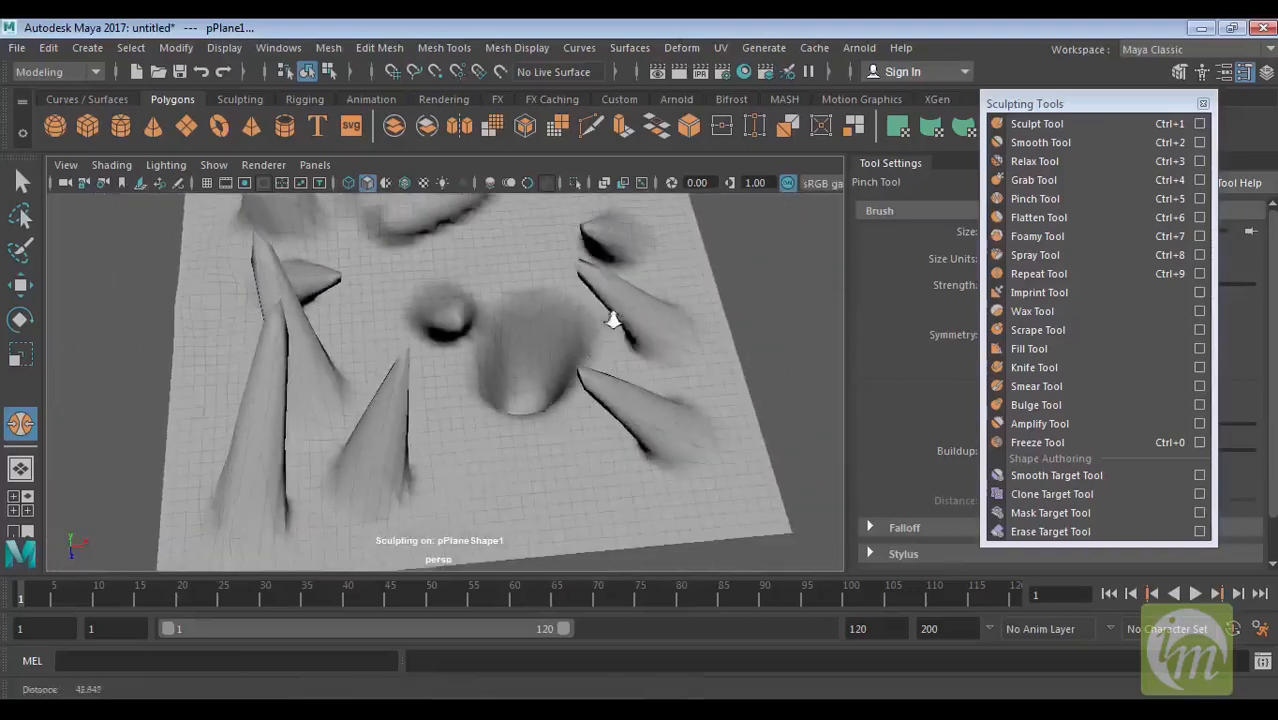
# Step: Flatten the tips of the spikes beside the depression with the Flatten Tool
pyautogui.click(1040, 218)
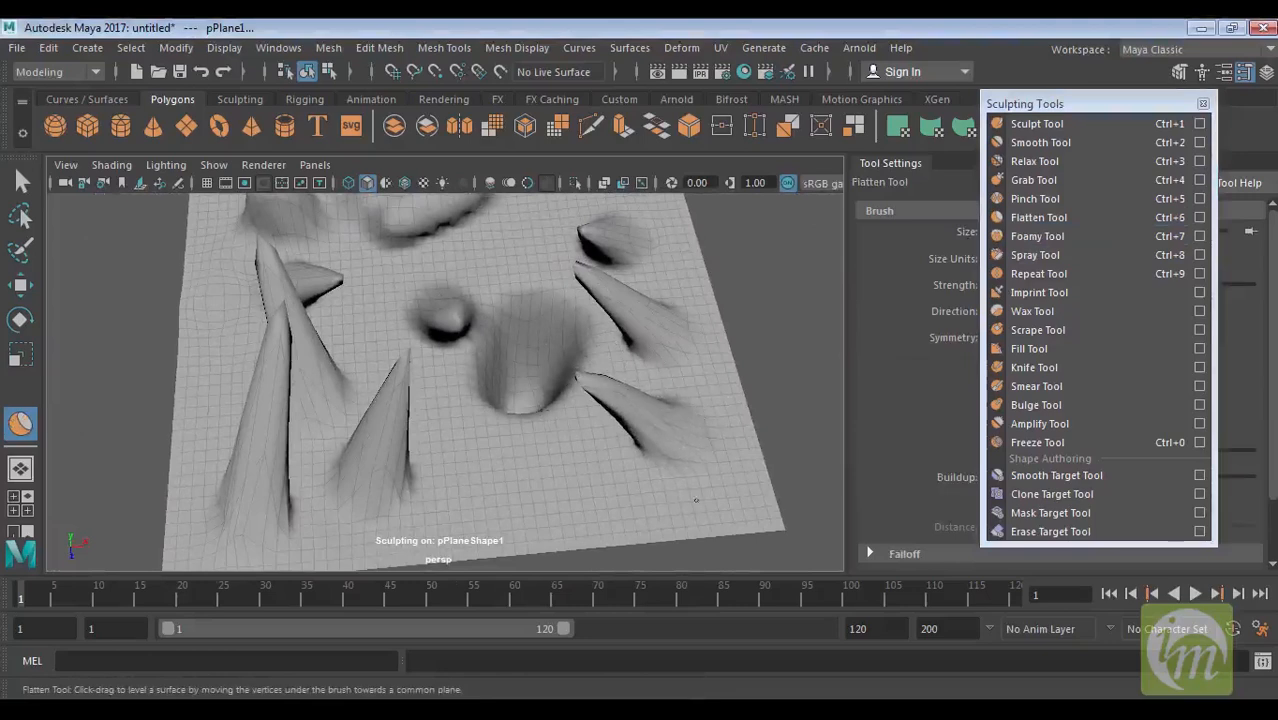
pyautogui.keyDown('alt'); pyautogui.moveTo(543, 471); pyautogui.dragTo(482, 467); pyautogui.keyUp('alt')
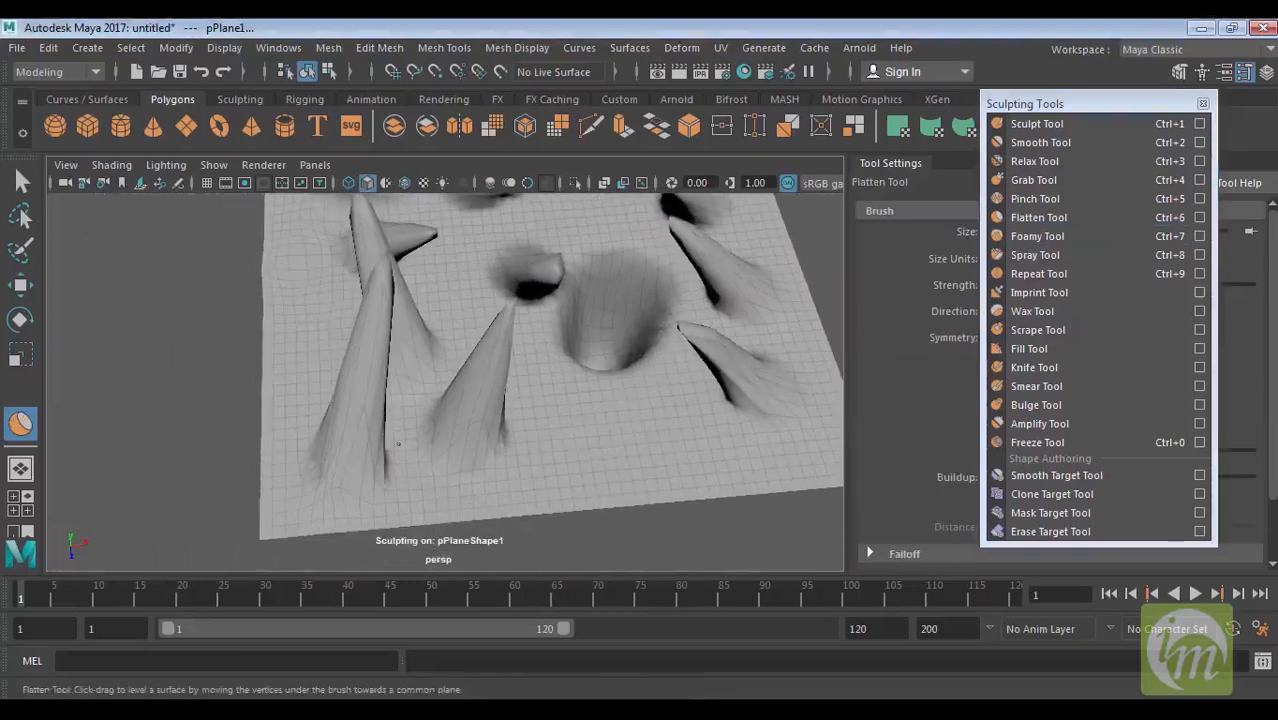
pyautogui.moveTo(523, 317); pyautogui.dragTo(525, 310)
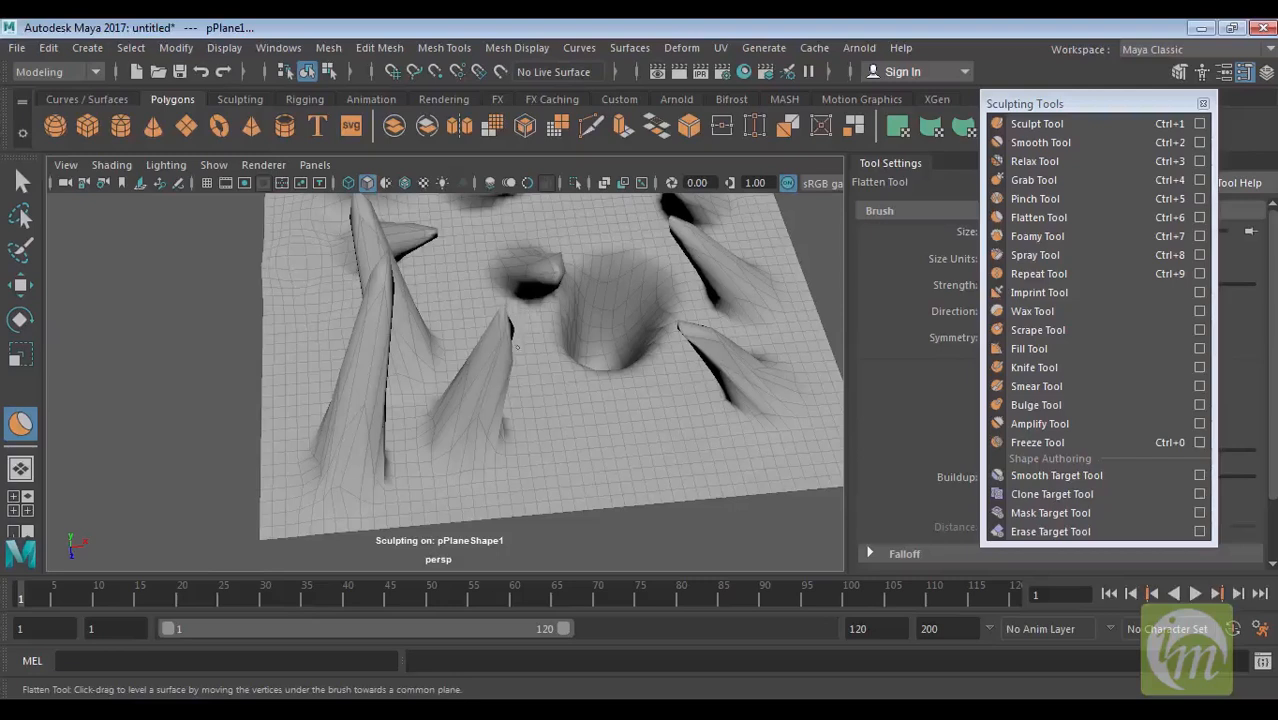
pyautogui.keyDown('alt'); pyautogui.moveTo(494, 358); pyautogui.dragTo(432, 416); pyautogui.keyUp('alt')
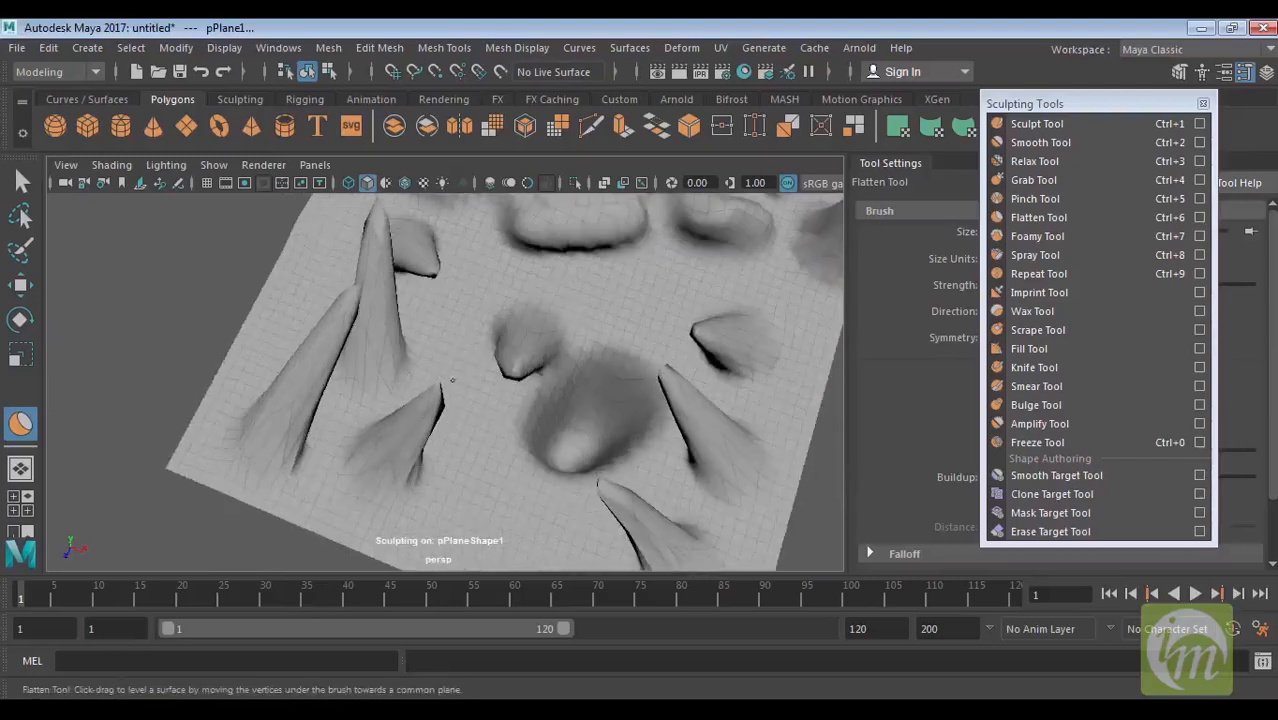
pyautogui.moveTo(643, 317)
pyautogui.keyDown('alt'); pyautogui.mouseDown()
pyautogui.moveTo(679, 305)
pyautogui.moveTo(652, 318)
pyautogui.moveTo(679, 322)
pyautogui.moveTo(555, 345)
pyautogui.moveTo(560, 432)
pyautogui.moveTo(536, 430)
pyautogui.mouseUp(); pyautogui.keyUp('alt')
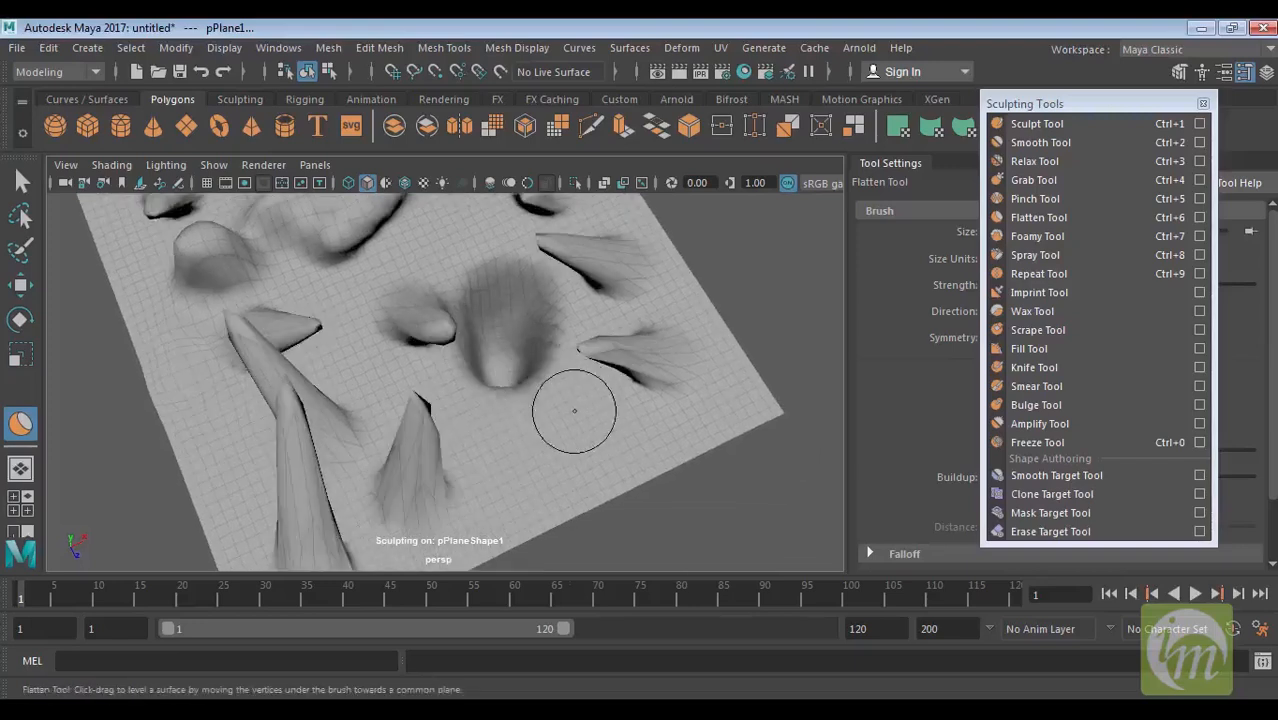
# Step: Set the Flatten Tool's brush strength to about 22 and level the walls and floor of the depression
pyautogui.press('m')
pyautogui.moveTo(554, 385); pyautogui.dragTo(554, 372)
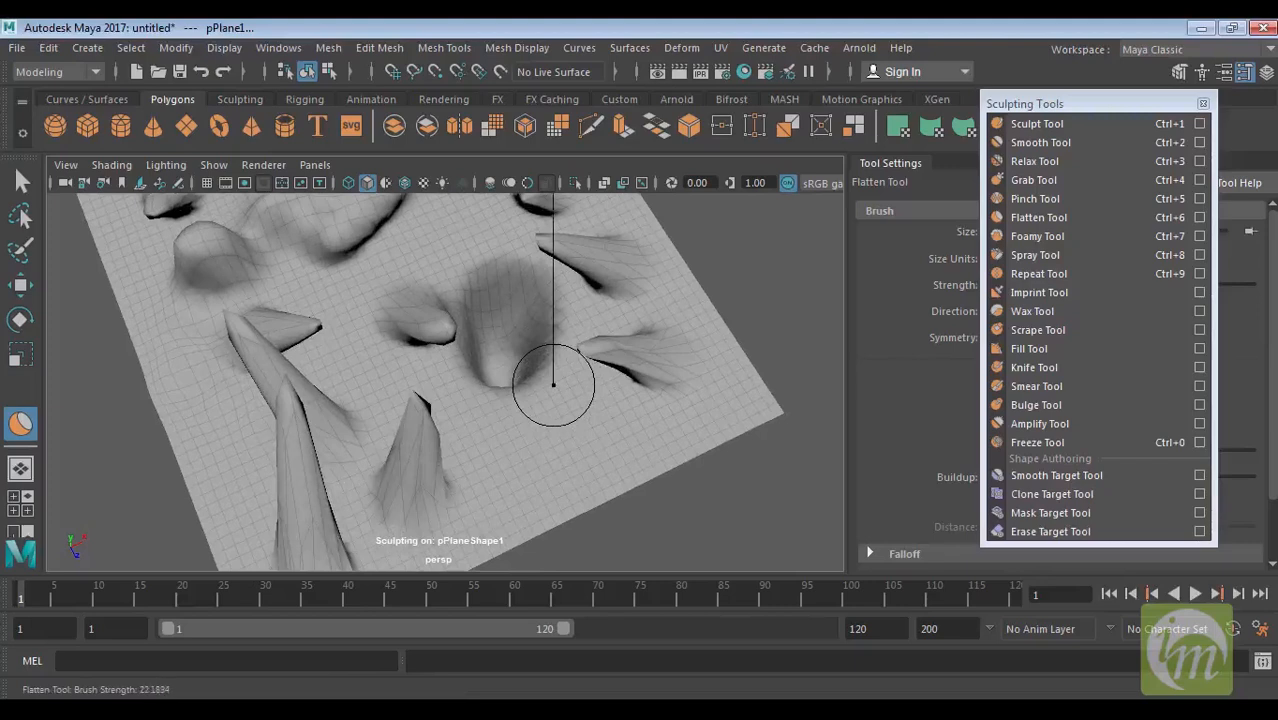
pyautogui.moveTo(490, 370)
pyautogui.mouseDown()
pyautogui.moveTo(499, 394)
pyautogui.moveTo(514, 348)
pyautogui.moveTo(495, 450)
pyautogui.mouseUp()
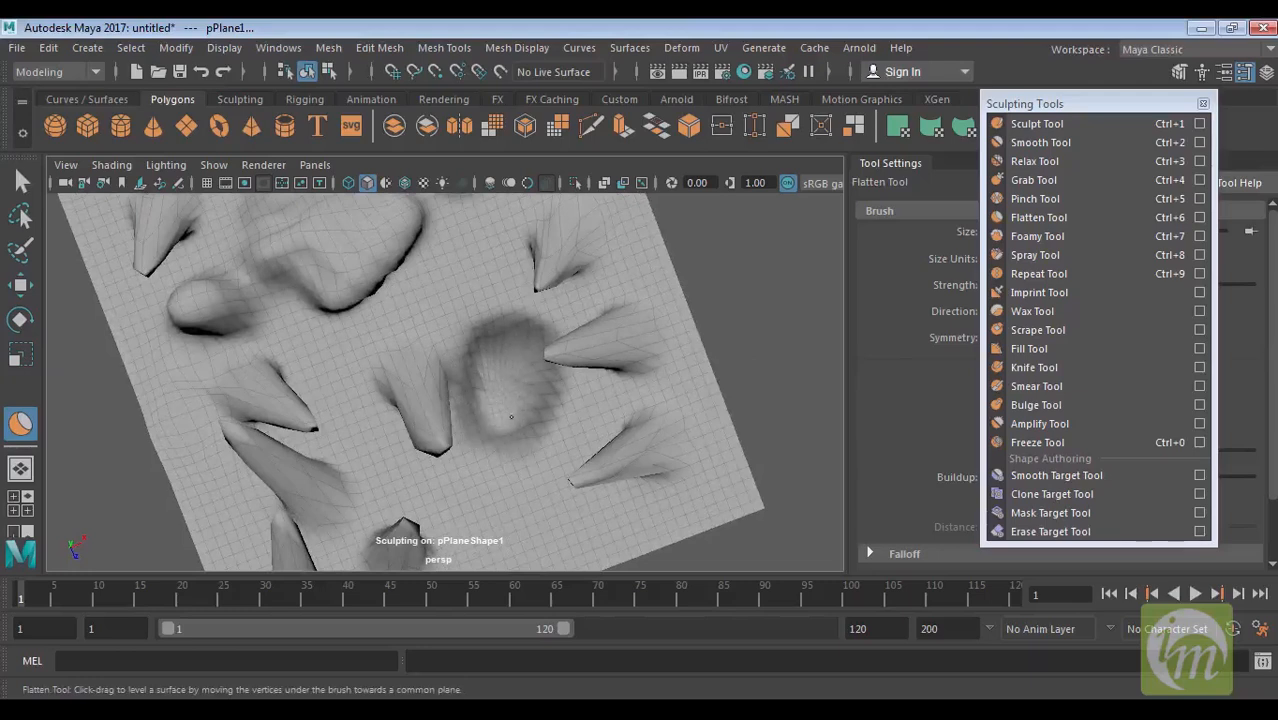
pyautogui.moveTo(456, 399)
pyautogui.keyDown('alt'); pyautogui.mouseDown()
pyautogui.moveTo(465, 360)
pyautogui.moveTo(447, 332)
pyautogui.mouseUp(); pyautogui.keyUp('alt')
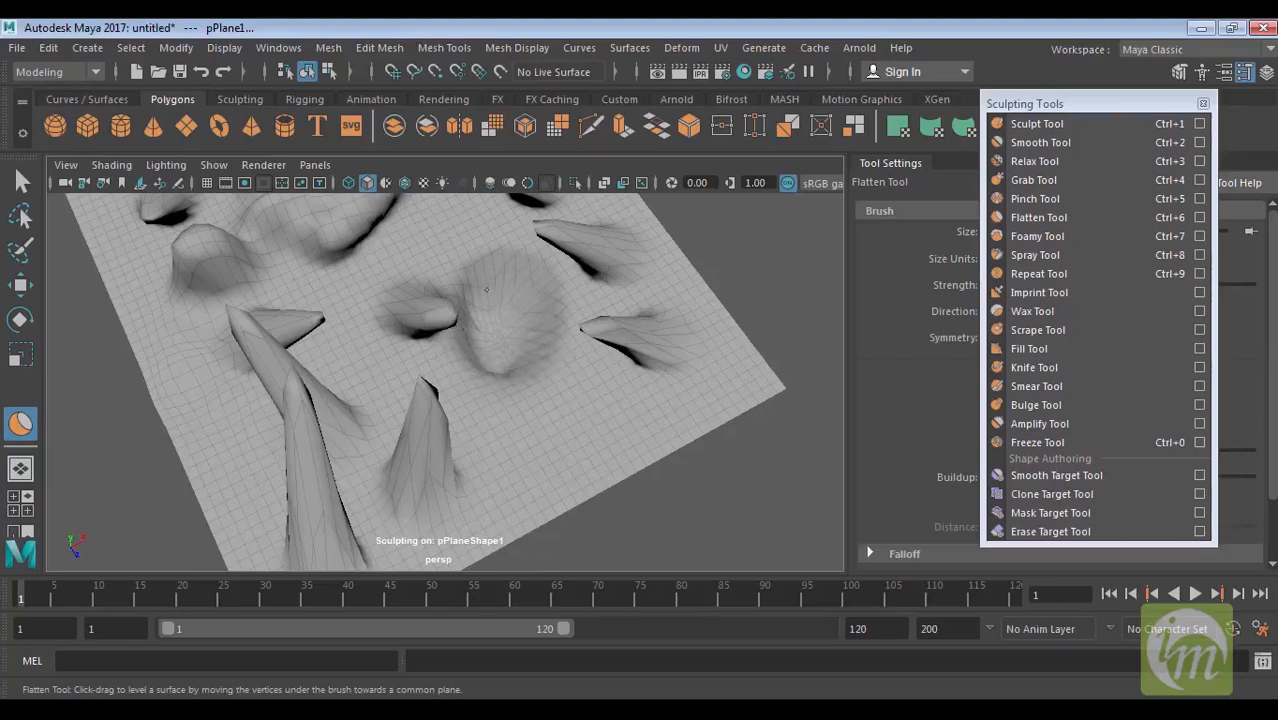
pyautogui.moveTo(488, 366)
pyautogui.keyDown('alt'); pyautogui.mouseDown()
pyautogui.moveTo(479, 337)
pyautogui.moveTo(506, 333)
pyautogui.mouseUp(); pyautogui.keyUp('alt')
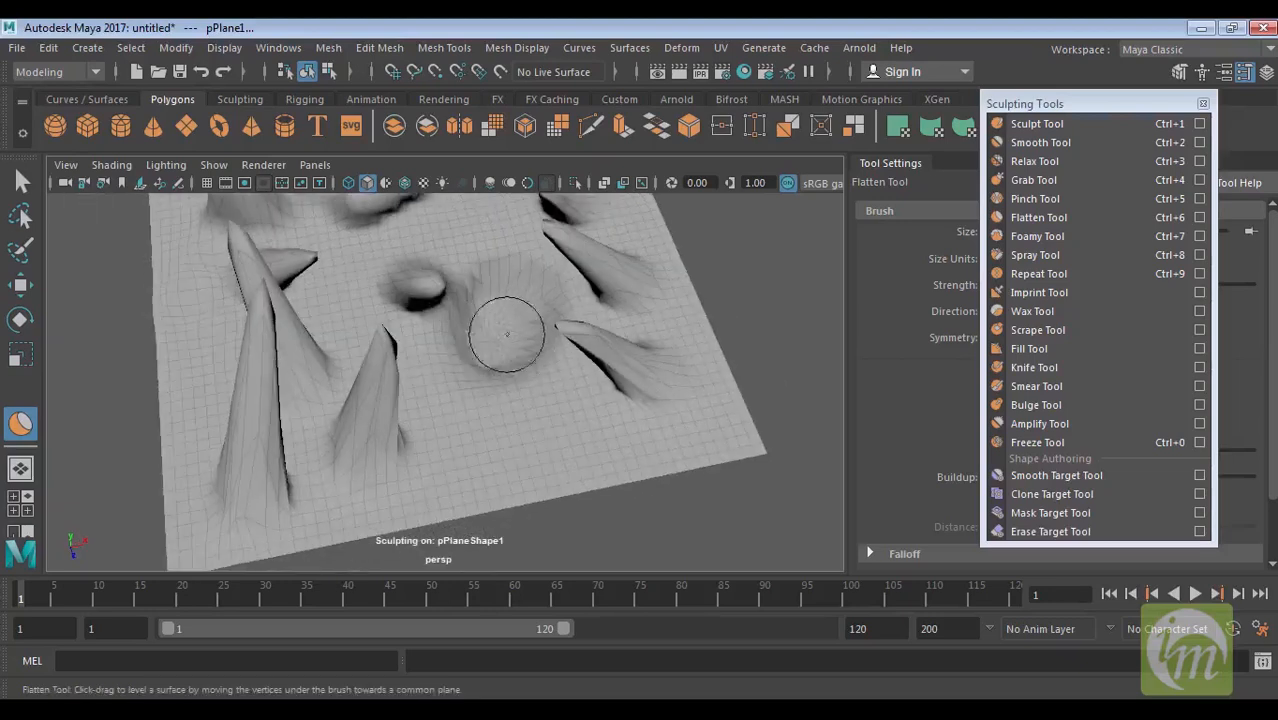
pyautogui.moveTo(571, 391)
pyautogui.keyDown('alt'); pyautogui.mouseDown()
pyautogui.moveTo(465, 368)
pyautogui.moveTo(515, 420)
pyautogui.mouseUp(); pyautogui.keyUp('alt')
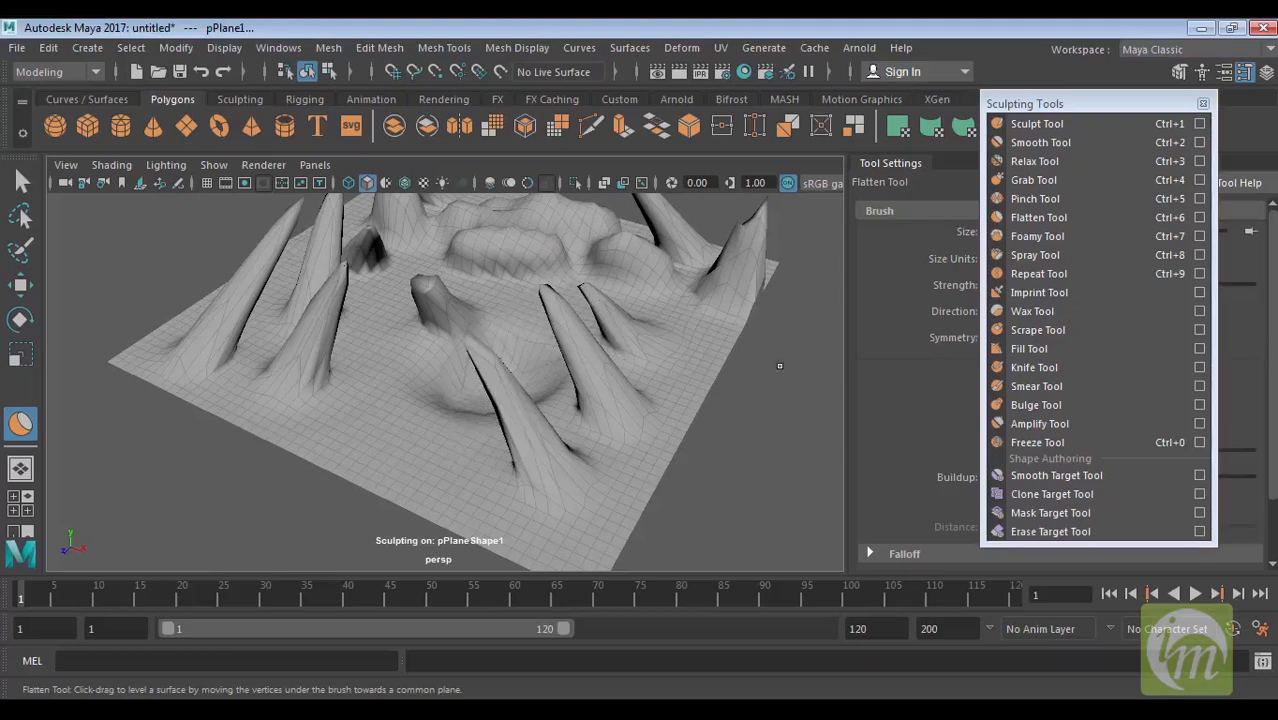
# Step: Raise soft mounds beside the depression and the neighbouring spikes with the Foamy Tool
pyautogui.moveTo(767, 345)
pyautogui.keyDown('alt'); pyautogui.mouseDown()
pyautogui.moveTo(673, 362)
pyautogui.moveTo(793, 285)
pyautogui.moveTo(699, 337)
pyautogui.mouseUp(); pyautogui.keyUp('alt')
pyautogui.click(1037, 236)
pyautogui.moveTo(585, 364)
pyautogui.mouseDown()
pyautogui.moveTo(540, 330)
pyautogui.moveTo(495, 335)
pyautogui.moveTo(545, 300)
pyautogui.moveTo(636, 386)
pyautogui.moveTo(660, 374)
pyautogui.moveTo(522, 396)
pyautogui.mouseUp()
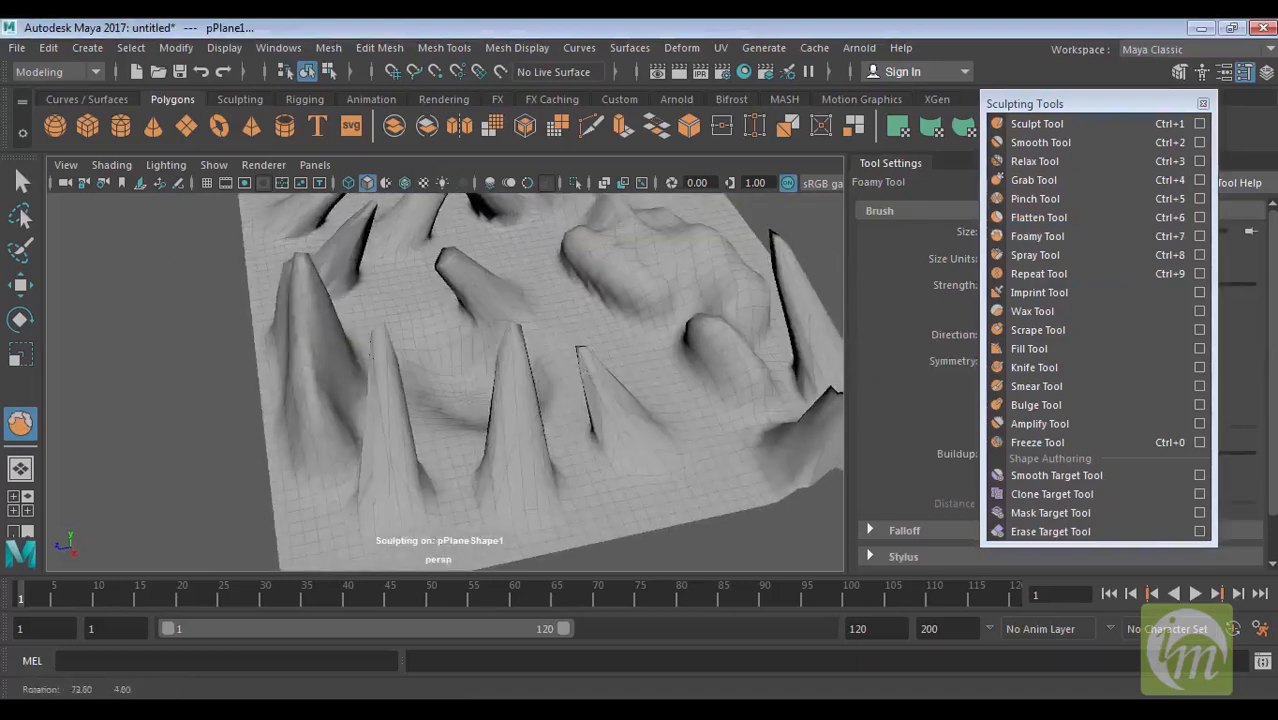
pyautogui.keyDown('alt'); pyautogui.moveTo(606, 396); pyautogui.dragTo(655, 359); pyautogui.keyUp('alt')
pyautogui.moveTo(678, 410)
pyautogui.mouseDown()
pyautogui.moveTo(583, 386)
pyautogui.moveTo(694, 368)
pyautogui.mouseUp()
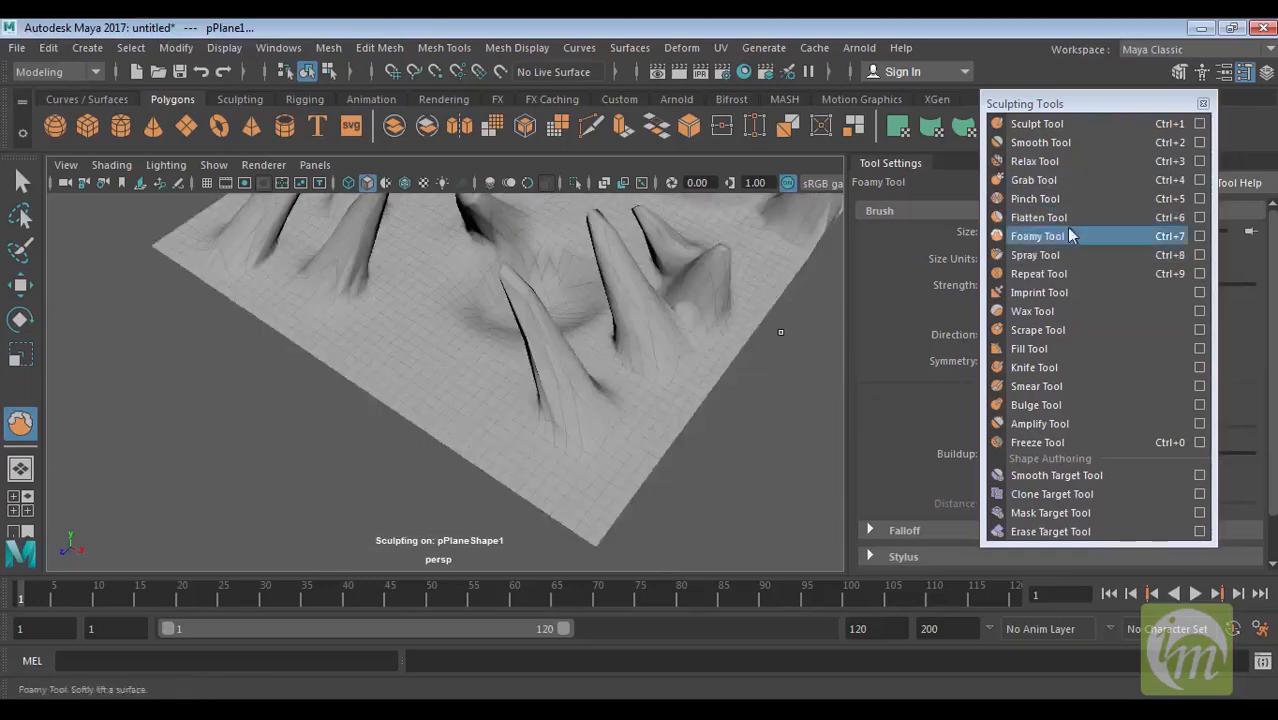
pyautogui.keyDown('alt'); pyautogui.moveTo(606, 372); pyautogui.dragTo(599, 403); pyautogui.keyUp('alt')
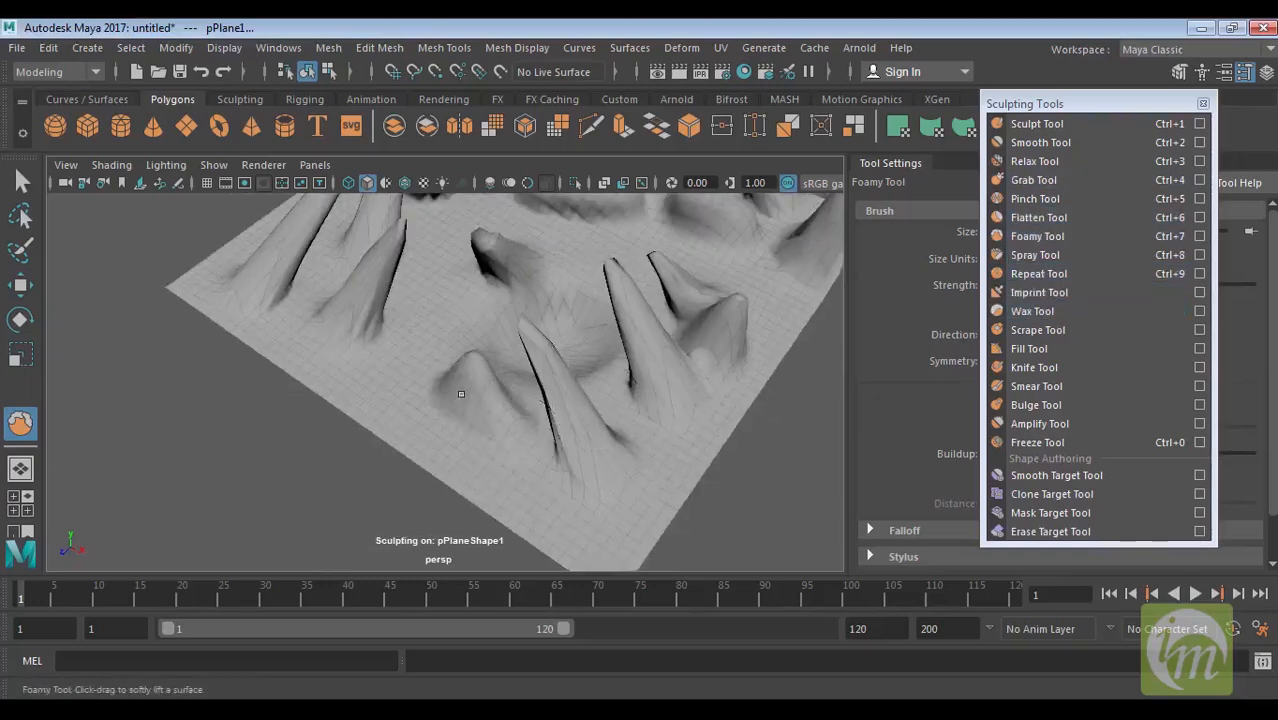
pyautogui.keyDown('alt'); pyautogui.moveTo(465, 382); pyautogui.dragTo(608, 334); pyautogui.keyUp('alt')
# Step: Spray clusters of jagged peaks beside the hills and along the plane's edges with the Spray Tool
pyautogui.keyDown('alt'); pyautogui.moveTo(608, 334); pyautogui.dragTo(638, 387, button='middle'); pyautogui.keyUp('alt')
pyautogui.click(1060, 255)
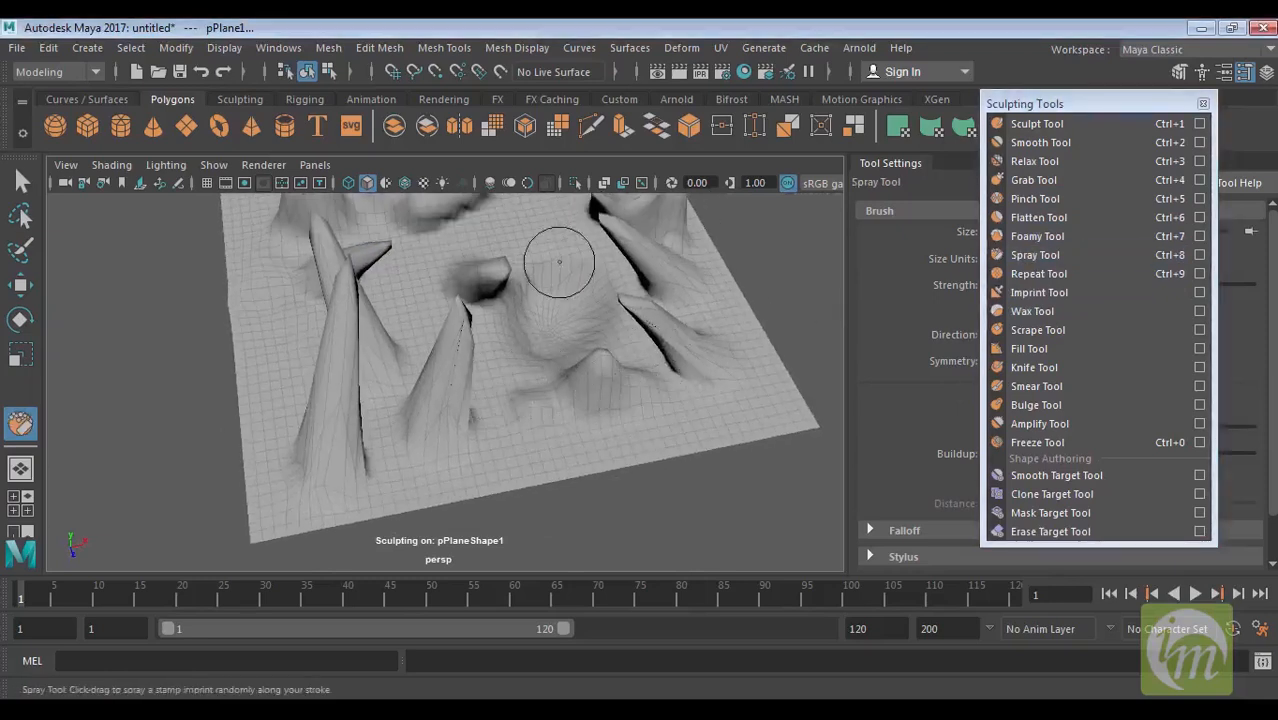
pyautogui.keyDown('alt'); pyautogui.moveTo(556, 257); pyautogui.dragTo(542, 314, button='middle'); pyautogui.keyUp('alt')
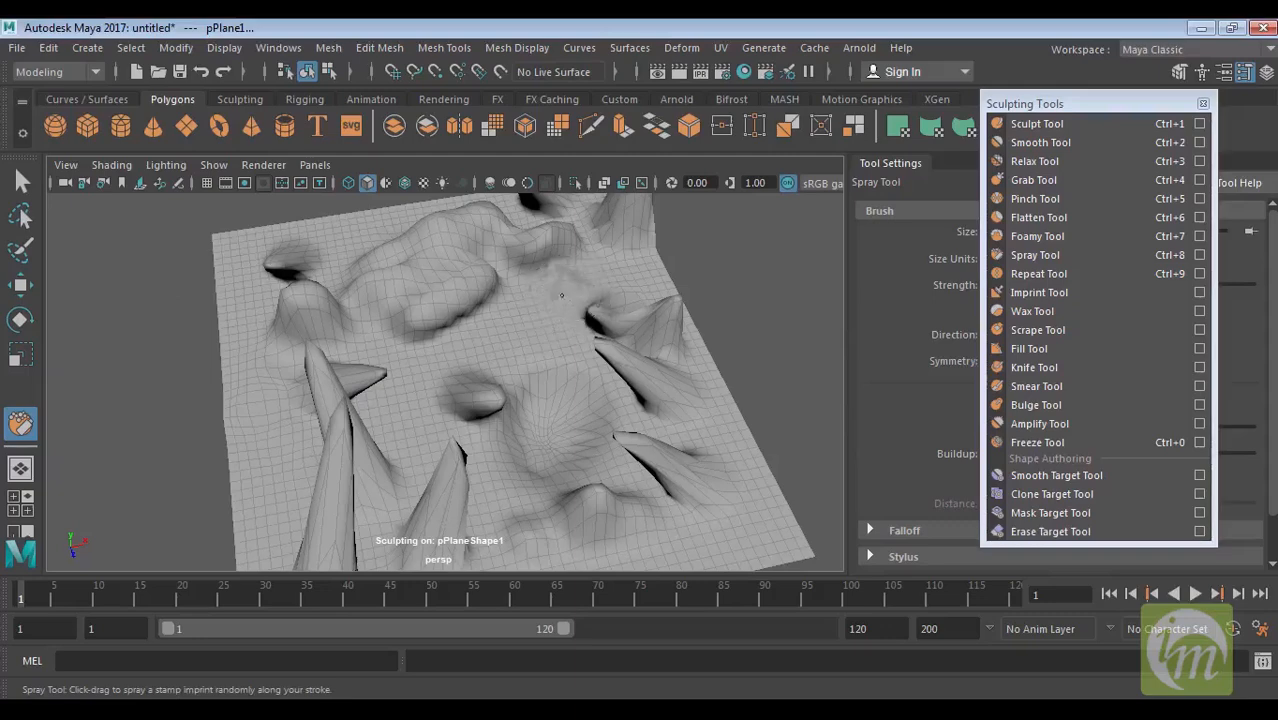
pyautogui.moveTo(500, 347)
pyautogui.keyDown('alt'); pyautogui.mouseDown()
pyautogui.moveTo(359, 300)
pyautogui.moveTo(514, 306)
pyautogui.moveTo(476, 383)
pyautogui.moveTo(558, 440)
pyautogui.mouseUp(); pyautogui.keyUp('alt')
pyautogui.moveTo(718, 394)
pyautogui.keyDown('alt'); pyautogui.mouseDown()
pyautogui.moveTo(499, 371)
pyautogui.moveTo(502, 417)
pyautogui.mouseUp(); pyautogui.keyUp('alt')
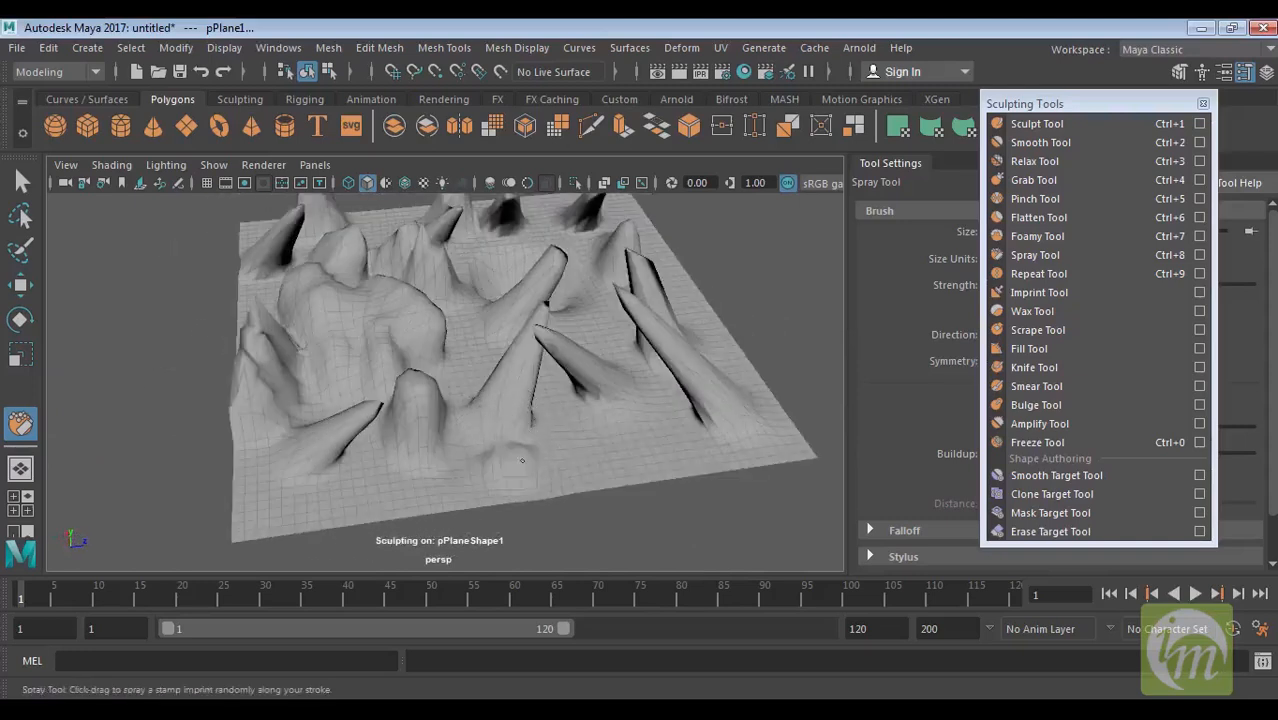
pyautogui.keyDown('alt'); pyautogui.moveTo(651, 457); pyautogui.dragTo(642, 448); pyautogui.keyUp('alt')
# Step: Relax the sprayed jagged peaks at the plane's edge with the Relax Tool
pyautogui.click(1034, 161)
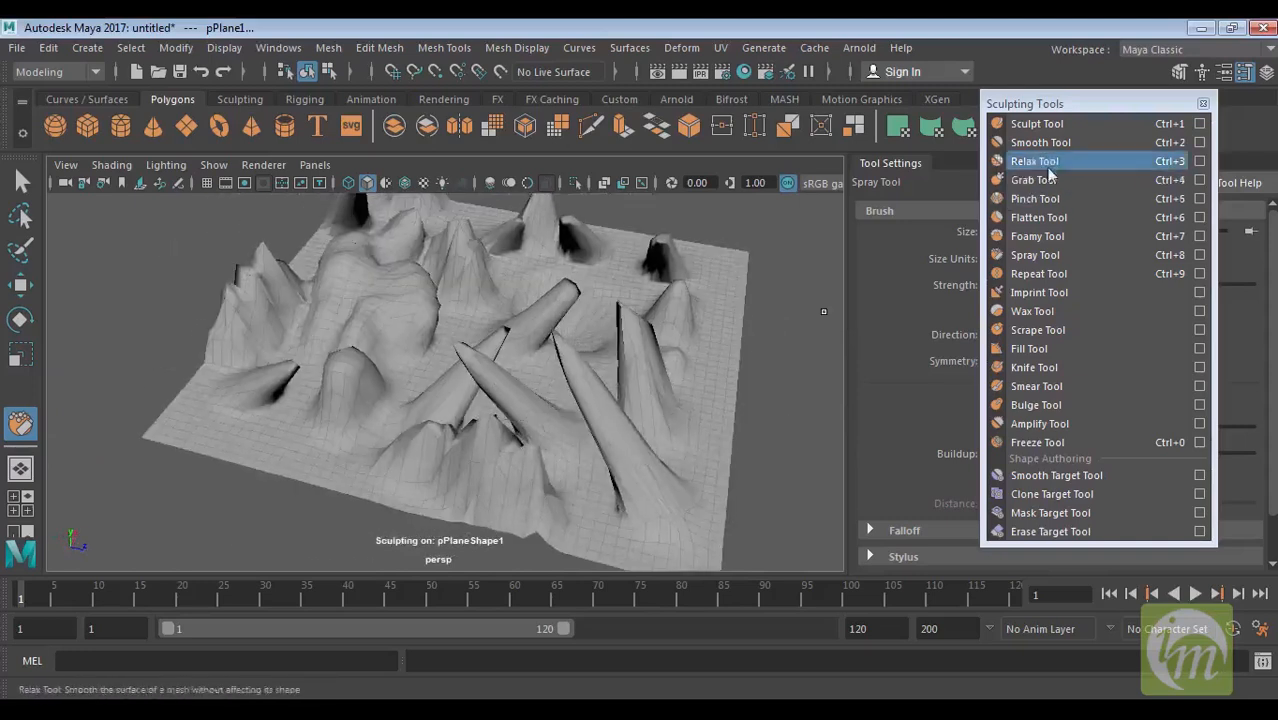
pyautogui.keyDown('alt'); pyautogui.moveTo(716, 335); pyautogui.dragTo(676, 300); pyautogui.keyUp('alt')
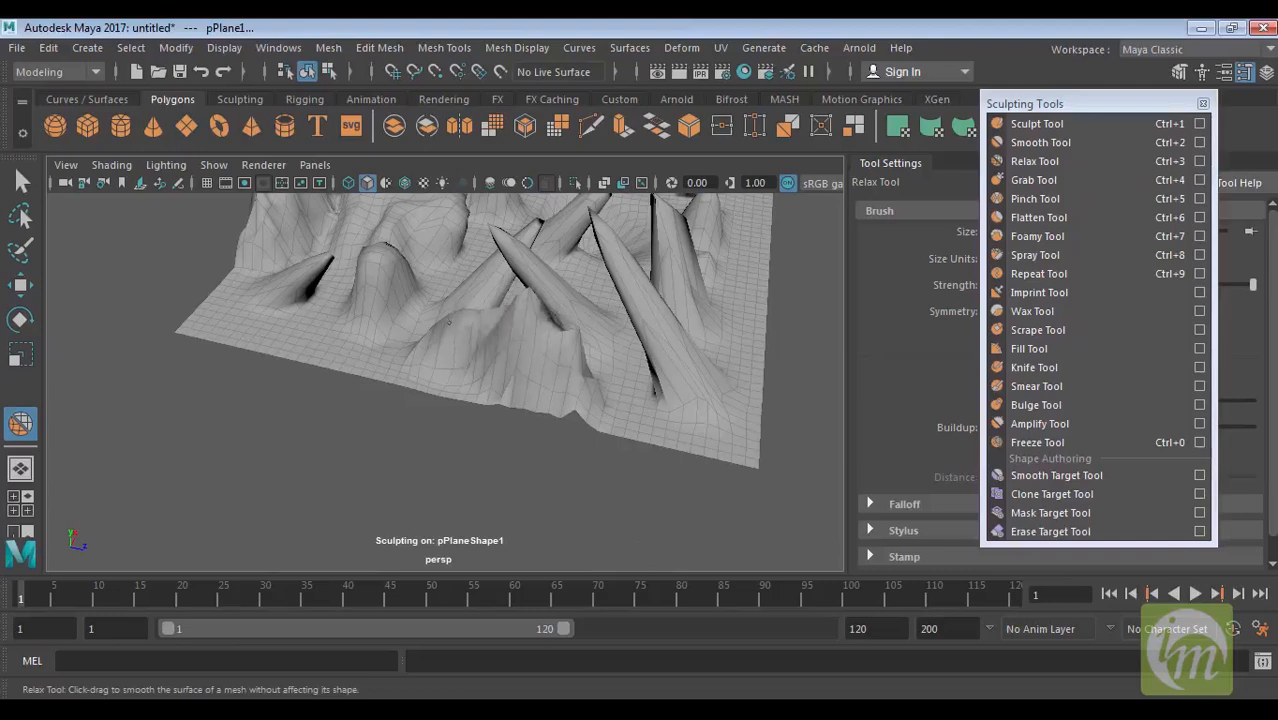
pyautogui.moveTo(561, 348)
pyautogui.keyDown('alt'); pyautogui.mouseDown()
pyautogui.moveTo(585, 374)
pyautogui.moveTo(491, 362)
pyautogui.moveTo(682, 366)
pyautogui.moveTo(639, 354)
pyautogui.moveTo(710, 385)
pyautogui.mouseUp(); pyautogui.keyUp('alt')
# Step: Raise bumps along the plane's edge beside the spikes with the Repeat Tool
pyautogui.click(1045, 276)
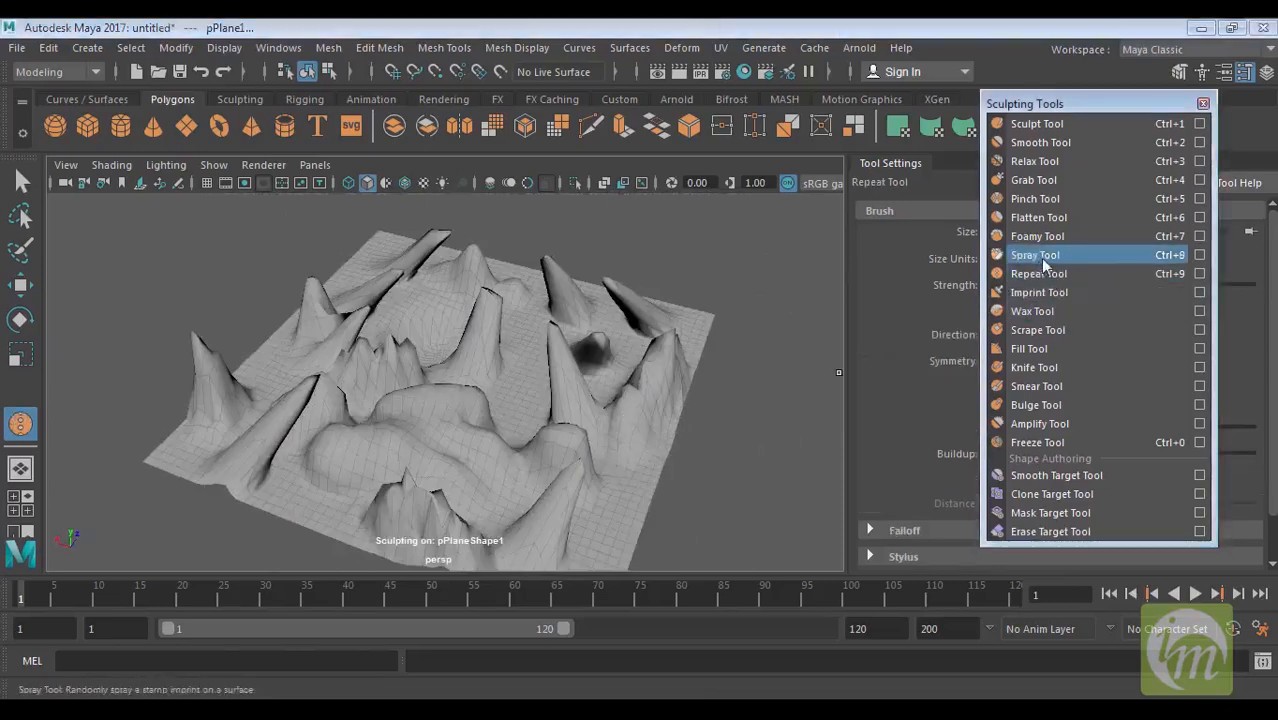
pyautogui.keyDown('alt'); pyautogui.moveTo(600, 380); pyautogui.dragTo(645, 377); pyautogui.keyUp('alt')
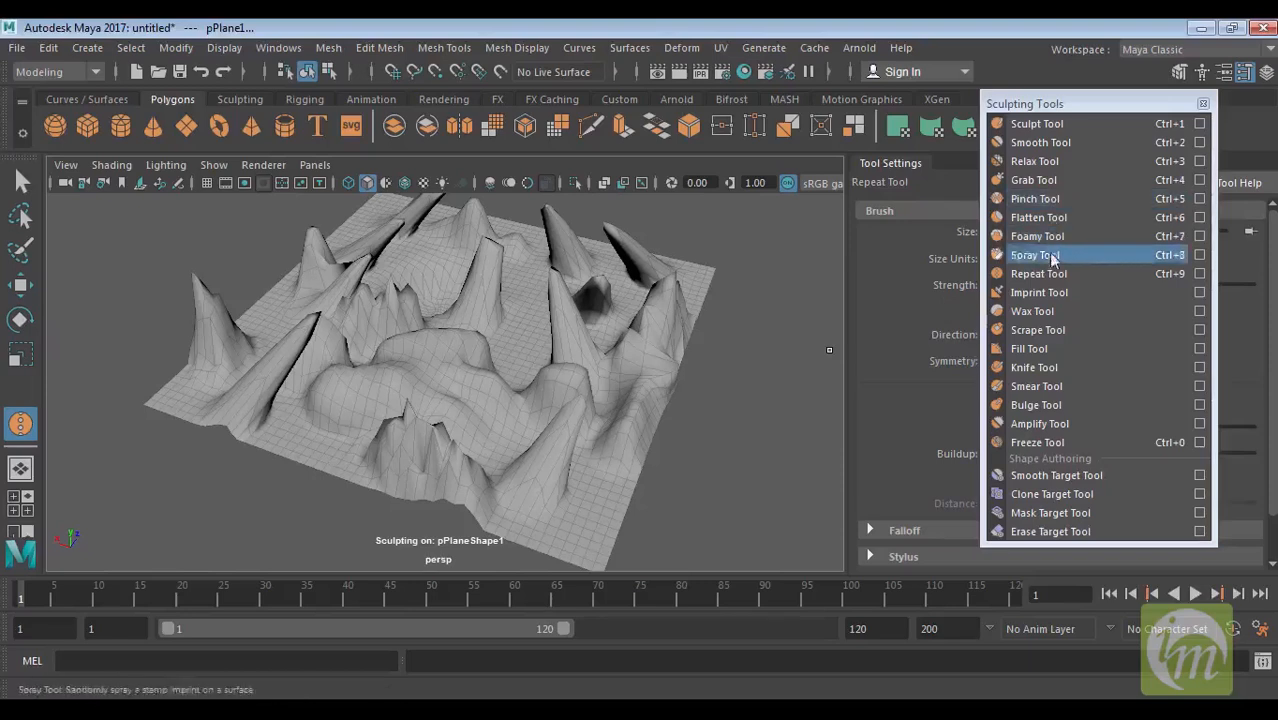
# Step: Stamp raised, jagged shapes across several areas of the plane with the Imprint Tool
pyautogui.click(1050, 295)
pyautogui.keyDown('alt'); pyautogui.moveTo(745, 280); pyautogui.dragTo(615, 270); pyautogui.keyUp('alt')
pyautogui.moveTo(603, 319)
pyautogui.keyDown('alt'); pyautogui.mouseDown()
pyautogui.moveTo(597, 398)
pyautogui.moveTo(645, 437)
pyautogui.mouseUp(); pyautogui.keyUp('alt')
pyautogui.keyDown('alt'); pyautogui.moveTo(707, 401); pyautogui.dragTo(628, 345); pyautogui.keyUp('alt')
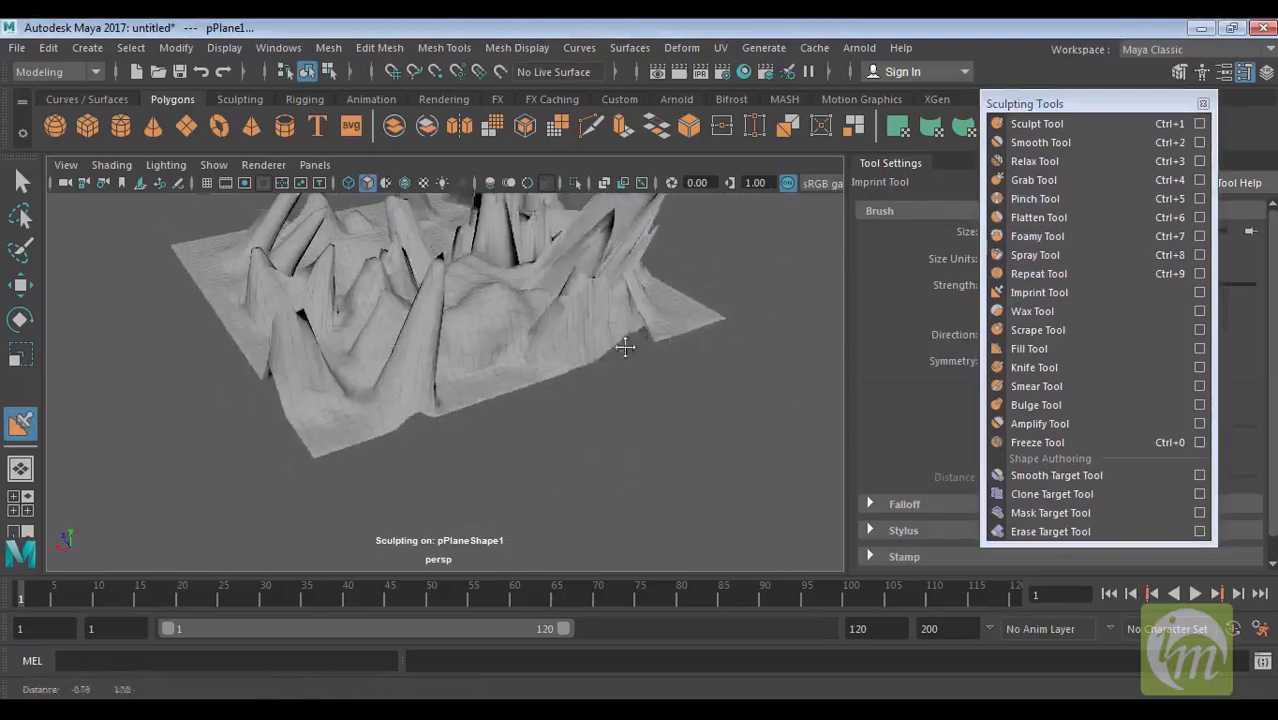
pyautogui.keyDown('alt'); pyautogui.moveTo(628, 345); pyautogui.dragTo(631, 391, button='middle'); pyautogui.keyUp('alt')
pyautogui.moveTo(527, 387)
pyautogui.keyDown('alt'); pyautogui.mouseDown()
pyautogui.moveTo(845, 380)
pyautogui.moveTo(676, 354)
pyautogui.moveTo(612, 425)
pyautogui.moveTo(724, 396)
pyautogui.moveTo(627, 440)
pyautogui.moveTo(590, 482)
pyautogui.moveTo(700, 420)
pyautogui.moveTo(704, 352)
pyautogui.moveTo(584, 471)
pyautogui.moveTo(502, 469)
pyautogui.moveTo(569, 432)
pyautogui.moveTo(430, 412)
pyautogui.moveTo(450, 402)
pyautogui.moveTo(412, 425)
pyautogui.mouseUp(); pyautogui.keyUp('alt')
# Step: Build up thick rounded mounds between the spikes with the Wax Tool
pyautogui.click(1034, 311)
pyautogui.keyDown('alt'); pyautogui.moveTo(472, 411); pyautogui.dragTo(524, 424); pyautogui.keyUp('alt')
pyautogui.moveTo(514, 374)
pyautogui.keyDown('alt'); pyautogui.mouseDown()
pyautogui.moveTo(526, 394)
pyautogui.moveTo(523, 380)
pyautogui.moveTo(547, 394)
pyautogui.moveTo(491, 408)
pyautogui.moveTo(600, 430)
pyautogui.mouseUp(); pyautogui.keyUp('alt')
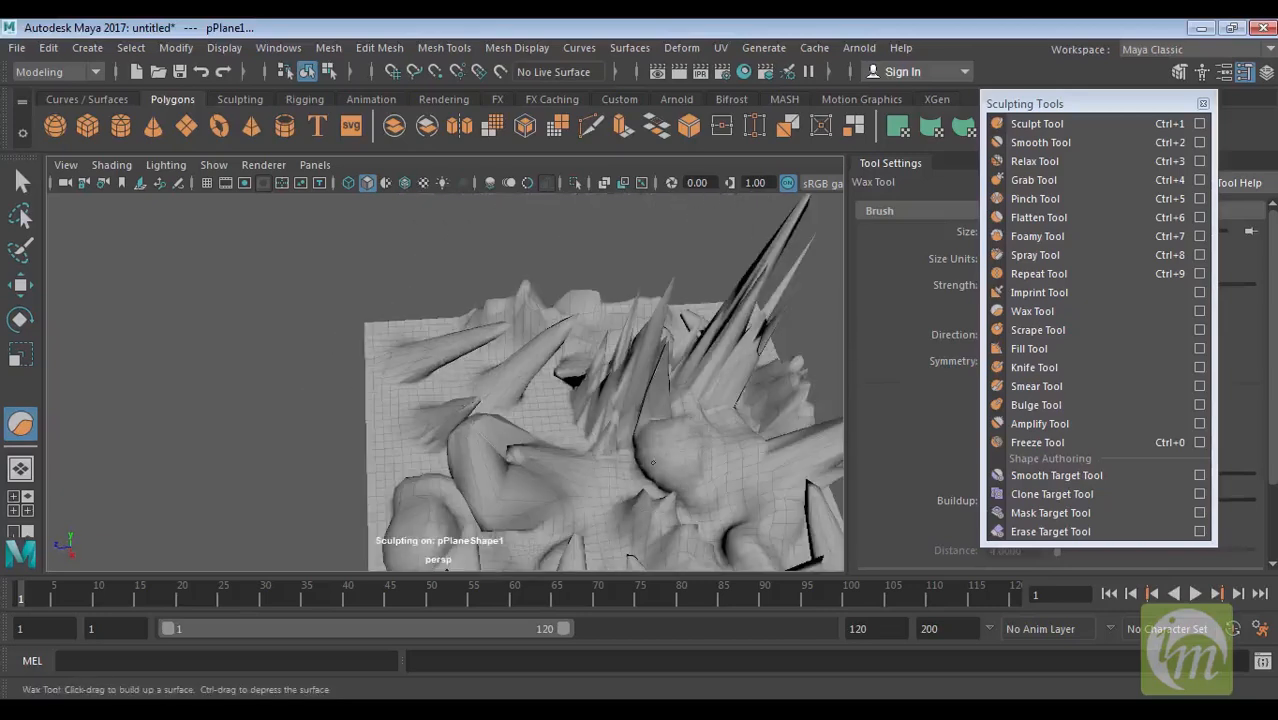
# Step: Switch to the Scrape Tool and then to the Fill Tool for the sculpted plane
pyautogui.keyDown('alt'); pyautogui.moveTo(702, 458); pyautogui.dragTo(613, 372); pyautogui.keyUp('alt')
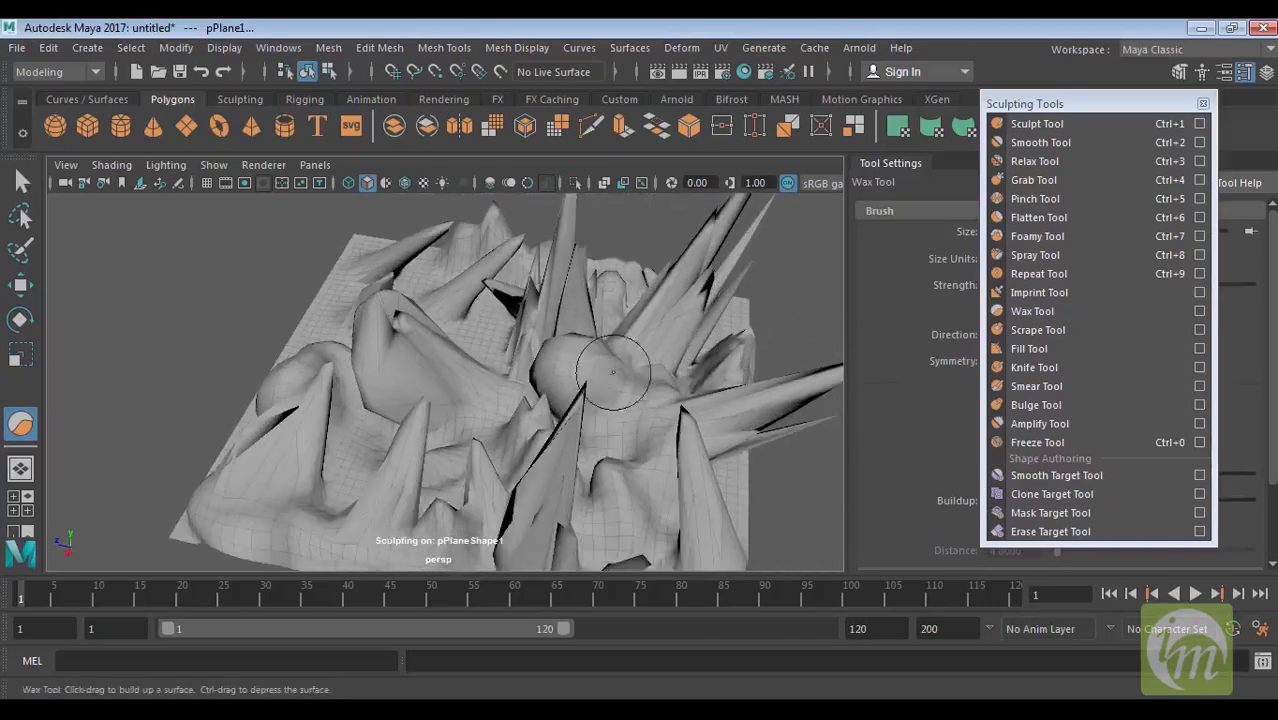
pyautogui.click(1055, 330)
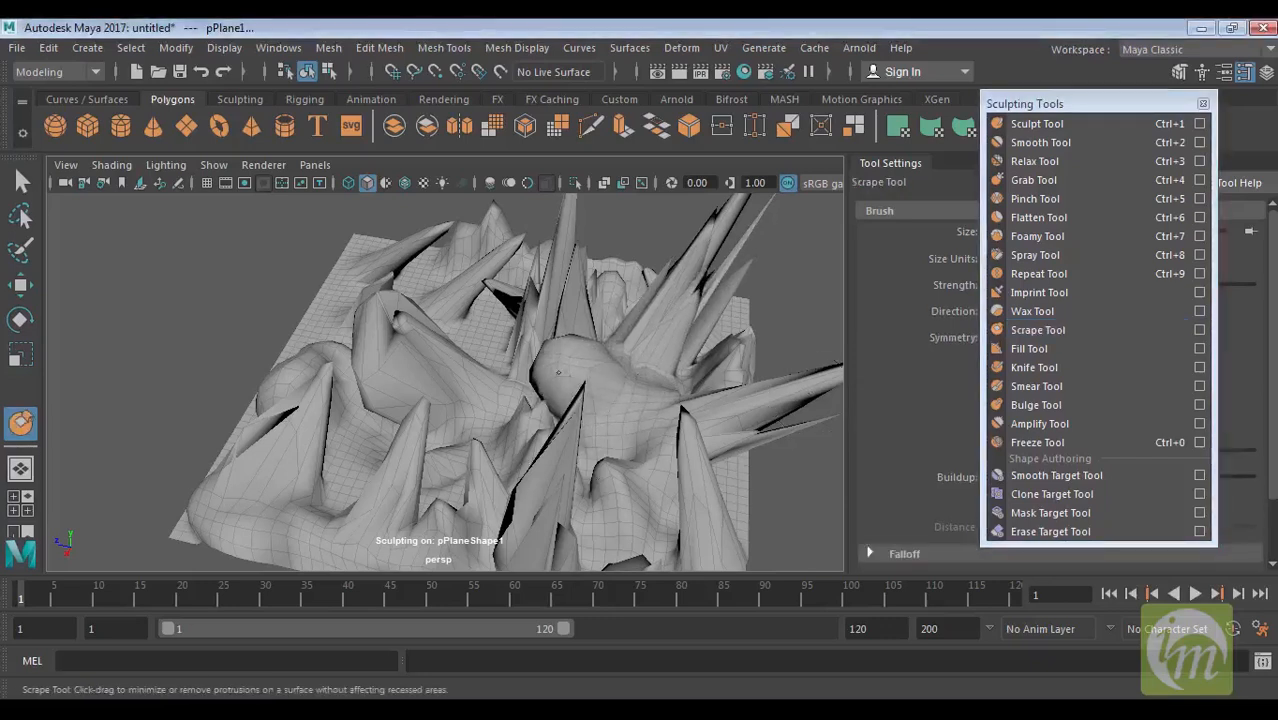
pyautogui.keyDown('alt'); pyautogui.moveTo(563, 450); pyautogui.dragTo(715, 364, button='middle'); pyautogui.keyUp('alt')
pyautogui.click(1055, 351)
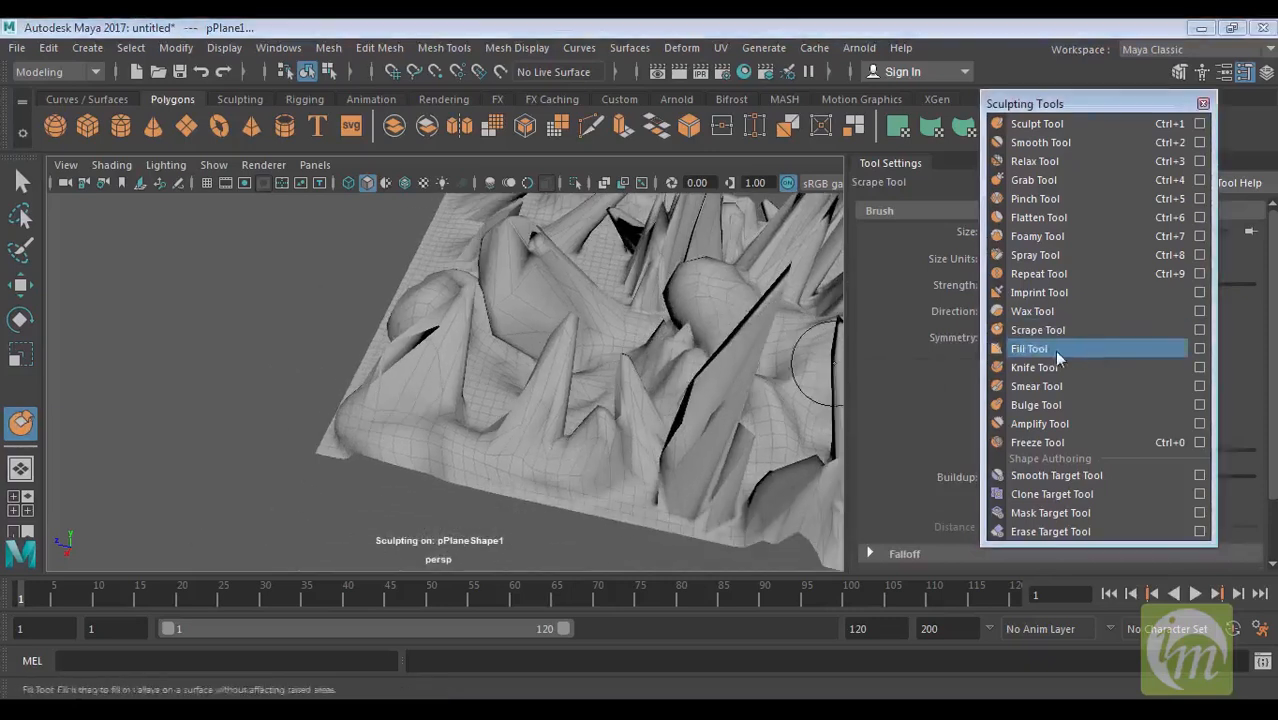
pyautogui.moveTo(757, 347)
pyautogui.keyDown('alt'); pyautogui.mouseDown()
pyautogui.moveTo(685, 357)
pyautogui.moveTo(681, 314)
pyautogui.moveTo(732, 459)
pyautogui.moveTo(540, 437)
pyautogui.mouseUp(); pyautogui.keyUp('alt')
pyautogui.keyDown('alt'); pyautogui.moveTo(628, 444); pyautogui.dragTo(581, 462); pyautogui.keyUp('alt')
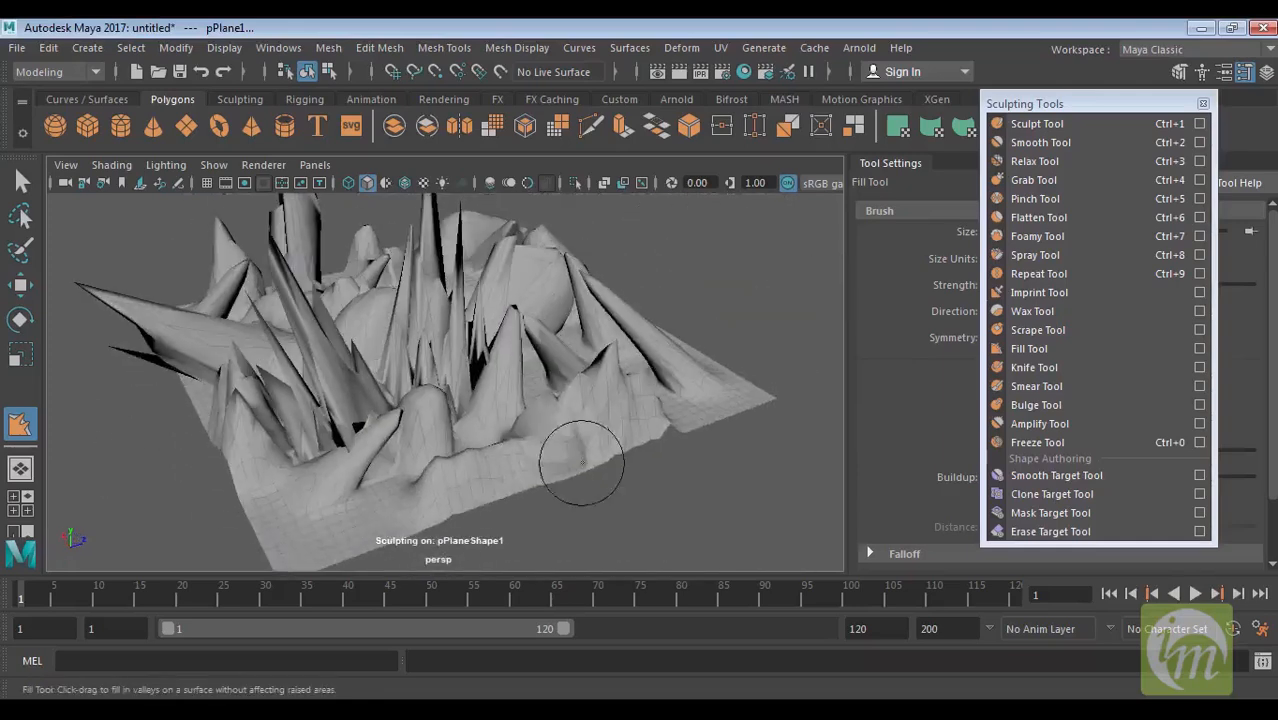
# Step: Cut strokes into the sculpted surface between the spikes with the Knife Tool
pyautogui.click(1030, 367)
pyautogui.moveTo(652, 402)
pyautogui.mouseDown()
pyautogui.moveTo(682, 393)
pyautogui.moveTo(570, 385)
pyautogui.moveTo(610, 448)
pyautogui.mouseUp()
pyautogui.moveTo(645, 402)
pyautogui.mouseDown()
pyautogui.moveTo(548, 279)
pyautogui.moveTo(605, 342)
pyautogui.moveTo(579, 355)
pyautogui.mouseUp()
pyautogui.moveTo(579, 355)
pyautogui.mouseDown()
pyautogui.moveTo(579, 416)
pyautogui.moveTo(645, 391)
pyautogui.mouseUp()
pyautogui.keyDown('alt'); pyautogui.moveTo(645, 391); pyautogui.dragTo(627, 410, button='right'); pyautogui.keyUp('alt')
pyautogui.keyDown('alt'); pyautogui.moveTo(627, 410); pyautogui.dragTo(633, 468, button='middle'); pyautogui.keyUp('alt')
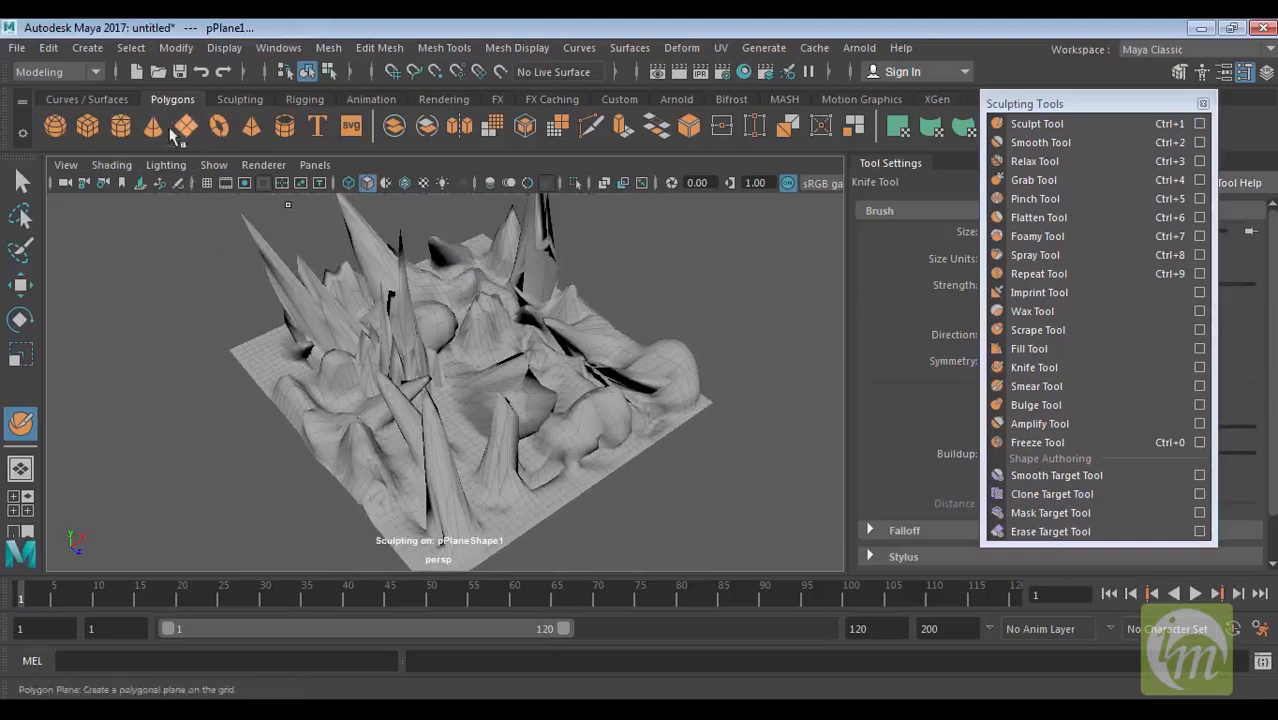
# Step: Start a new scene without saving the sculpted plane and turn on the viewport grid
pyautogui.click(156, 73)
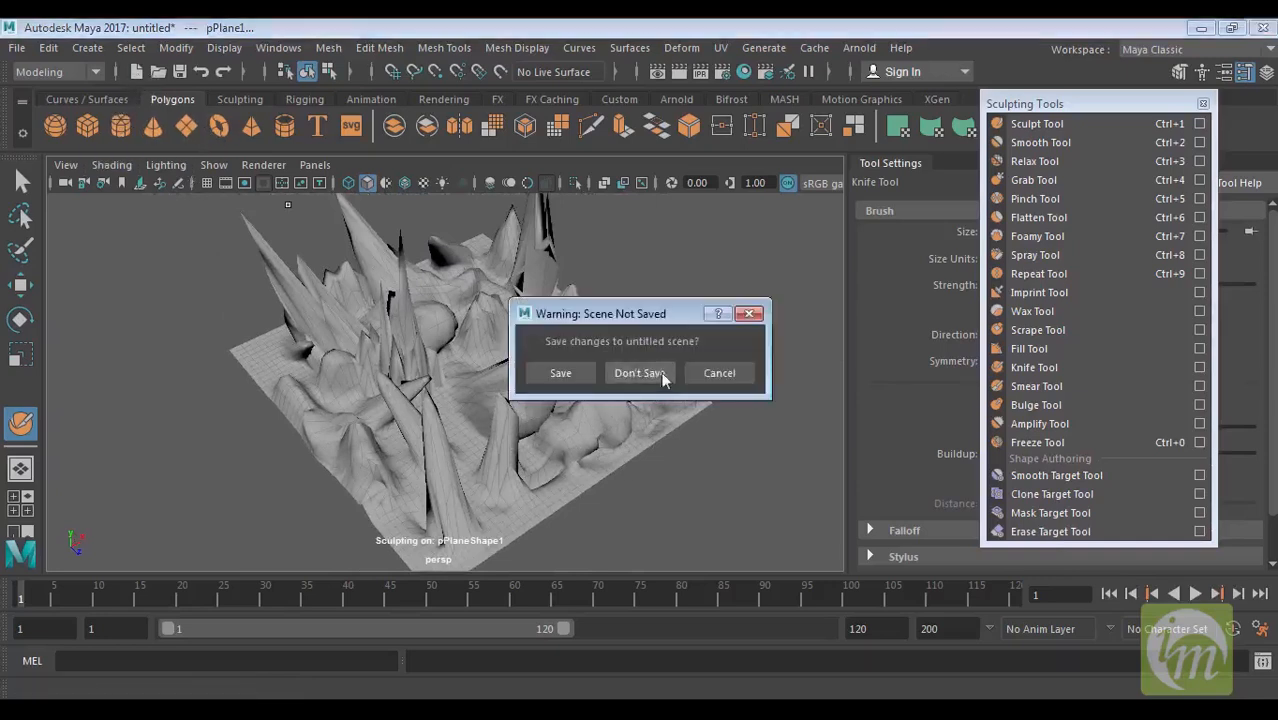
pyautogui.click(640, 373)
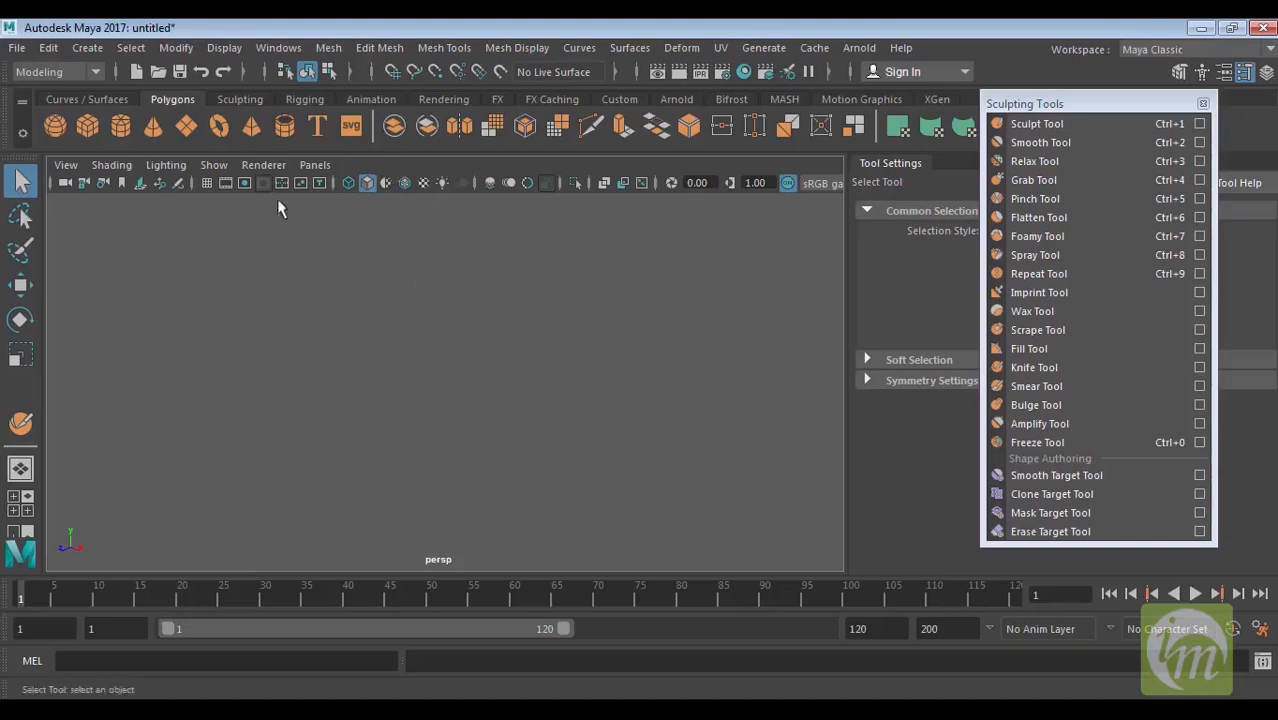
pyautogui.click(207, 183)
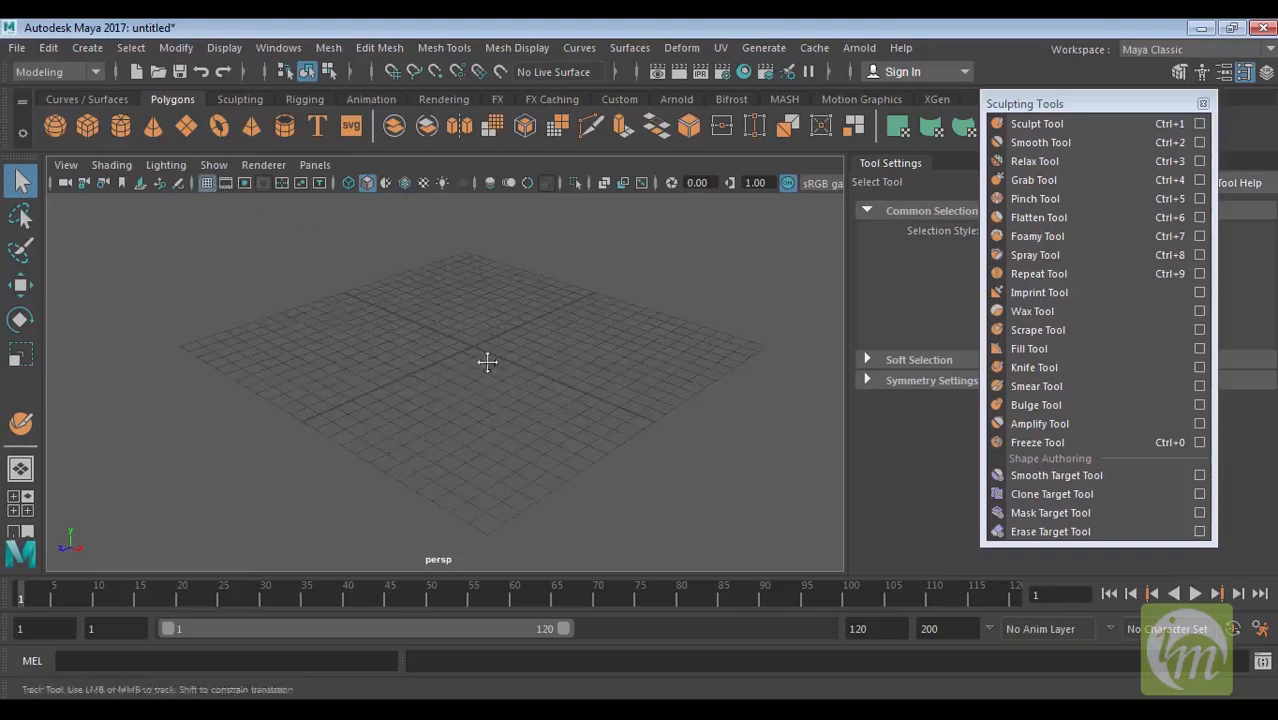
# Step: Draw a polygon plane about 26.3 by 27.6 units over the grid
pyautogui.click(186, 125)
pyautogui.moveTo(482, 207); pyautogui.dragTo(474, 678)
pyautogui.keyDown('alt'); pyautogui.moveTo(625, 538); pyautogui.dragTo(505, 466); pyautogui.keyUp('alt')
# Step: Set the plane's Subdivisions Width and Subdivisions Height both to 42 in the Channel Box
pyautogui.click(1266, 72)
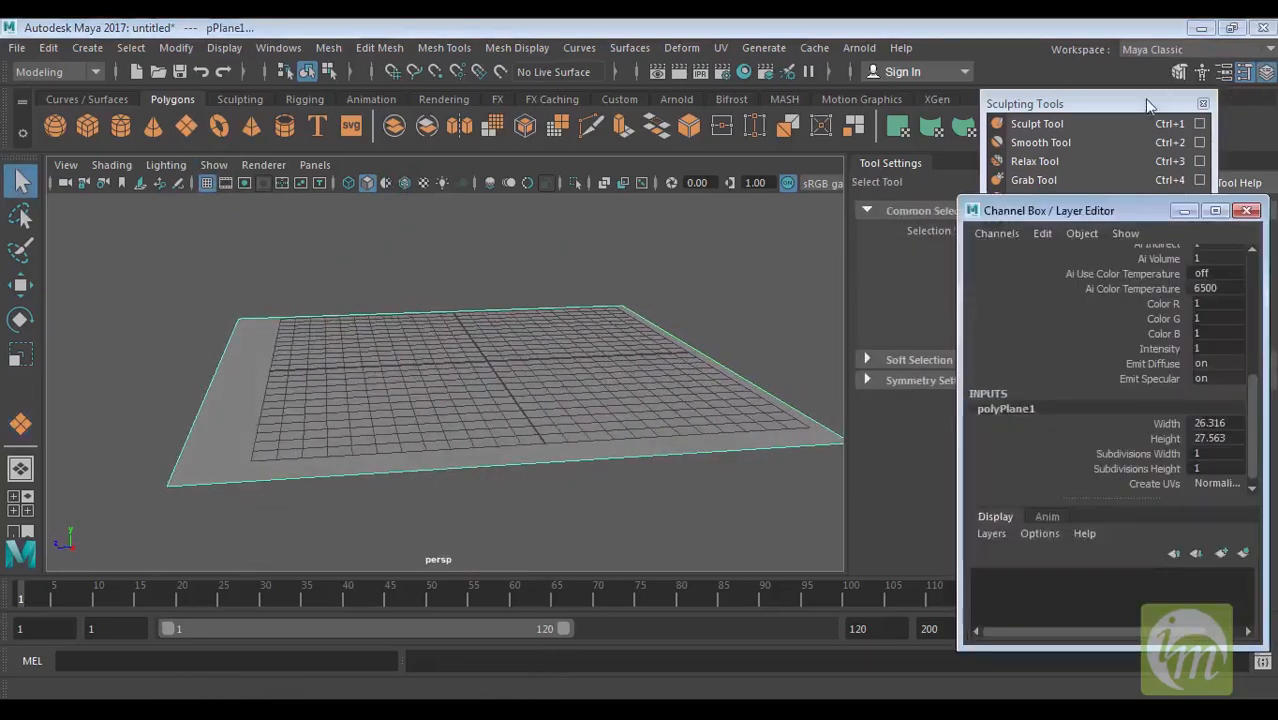
pyautogui.moveTo(1150, 103); pyautogui.dragTo(896, 95)
pyautogui.click(1095, 210)
pyautogui.moveTo(1095, 210); pyautogui.dragTo(1038, 138)
pyautogui.scroll(-1, 1092, 371)
pyautogui.moveTo(1092, 371); pyautogui.dragTo(1097, 387)
pyautogui.moveTo(456, 356); pyautogui.dragTo(670, 338, button='middle')
pyautogui.keyDown('alt'); pyautogui.moveTo(671, 337); pyautogui.dragTo(537, 378); pyautogui.keyUp('alt')
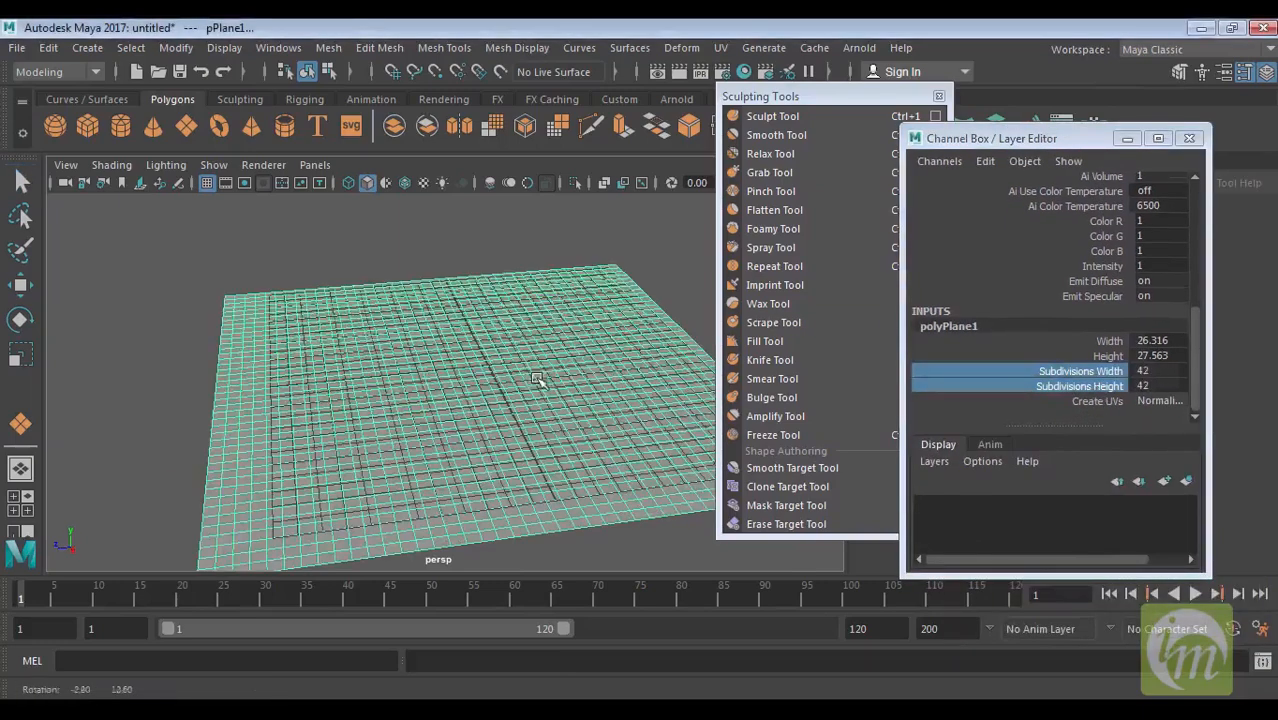
pyautogui.click(1124, 139)
# Step: Cut a groove near the plane's middle and shape a ridge beside it with the Knife Tool
pyautogui.moveTo(800, 96); pyautogui.dragTo(1003, 62)
pyautogui.click(974, 326)
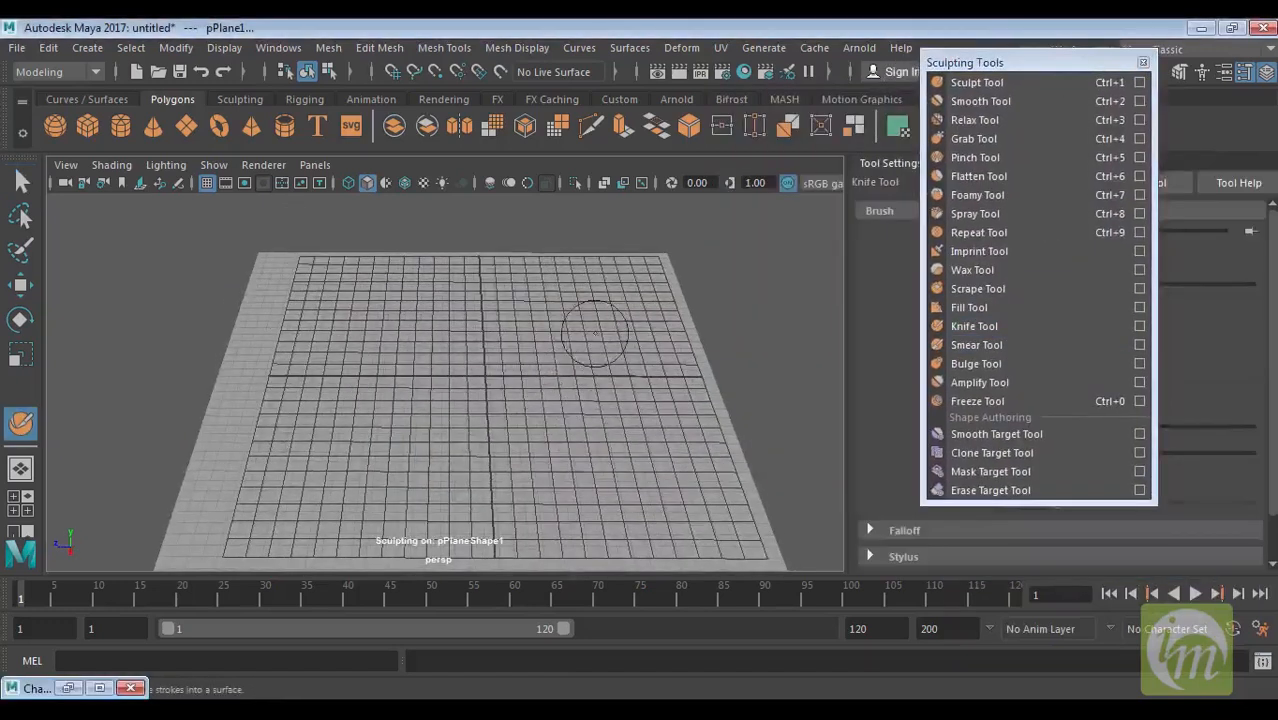
pyautogui.moveTo(432, 458)
pyautogui.keyDown('alt'); pyautogui.mouseDown()
pyautogui.moveTo(693, 334)
pyautogui.moveTo(727, 280)
pyautogui.moveTo(627, 346)
pyautogui.mouseUp(); pyautogui.keyUp('alt')
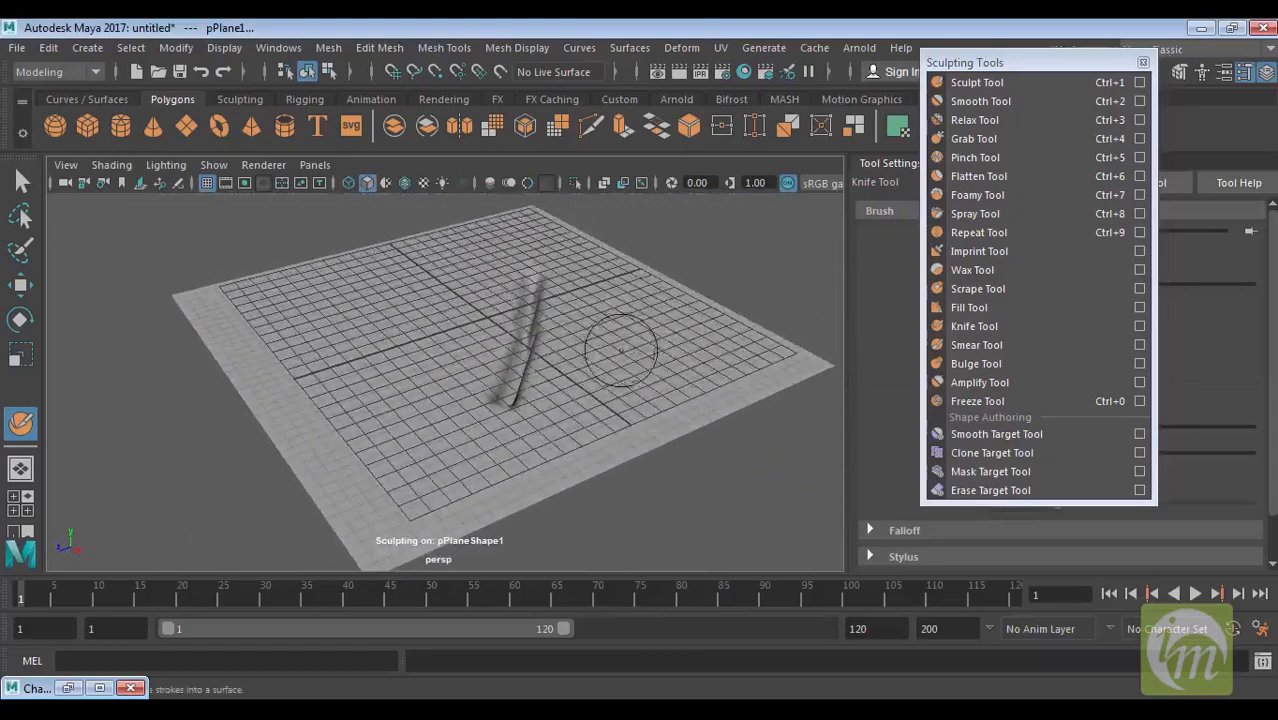
pyautogui.keyDown('alt'); pyautogui.moveTo(698, 308); pyautogui.dragTo(612, 301); pyautogui.keyUp('alt')
pyautogui.keyDown('alt'); pyautogui.moveTo(598, 370); pyautogui.dragTo(694, 380); pyautogui.keyUp('alt')
# Step: Try smearing the plane's surface around the groove with the Smear Tool and undo the strokes
pyautogui.click(976, 345)
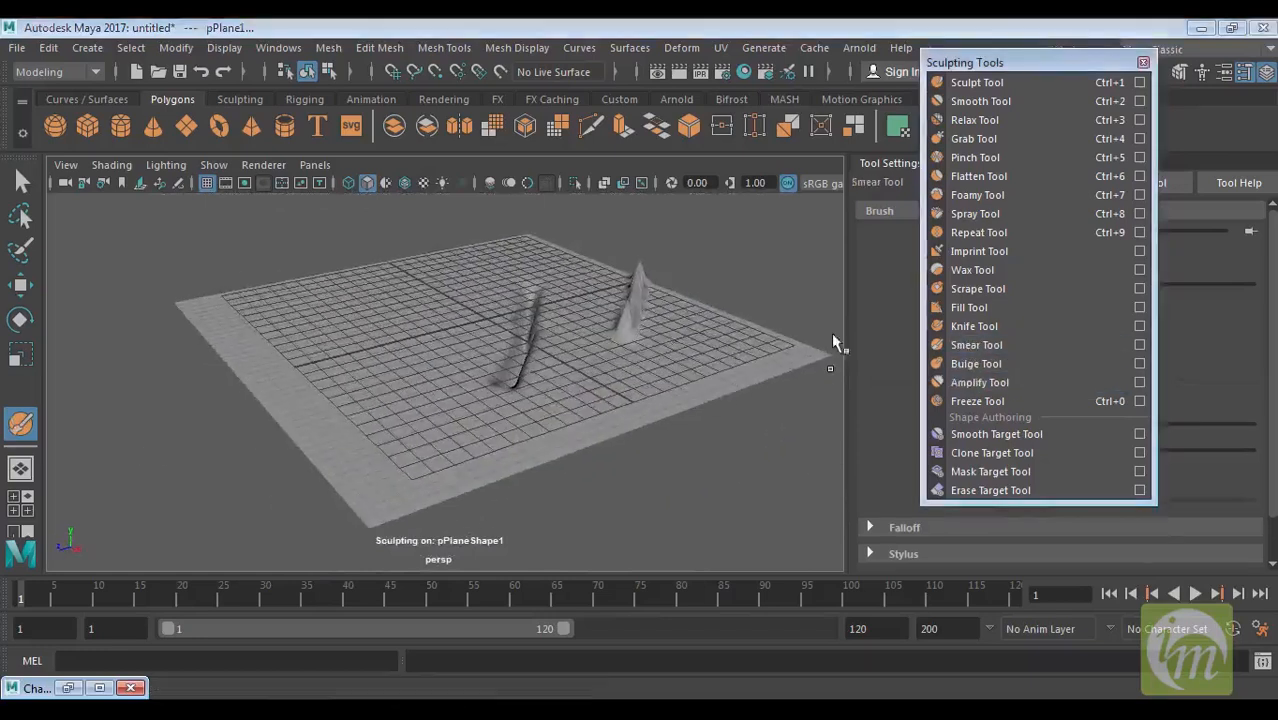
pyautogui.moveTo(371, 373)
pyautogui.mouseDown()
pyautogui.moveTo(330, 380)
pyautogui.moveTo(500, 385)
pyautogui.moveTo(470, 399)
pyautogui.mouseUp()
pyautogui.hotkey('ctrl', 'z')
pyautogui.hotkey('ctrl', 'z')
pyautogui.moveTo(485, 262)
pyautogui.mouseDown()
pyautogui.moveTo(476, 312)
pyautogui.moveTo(441, 336)
pyautogui.mouseUp()
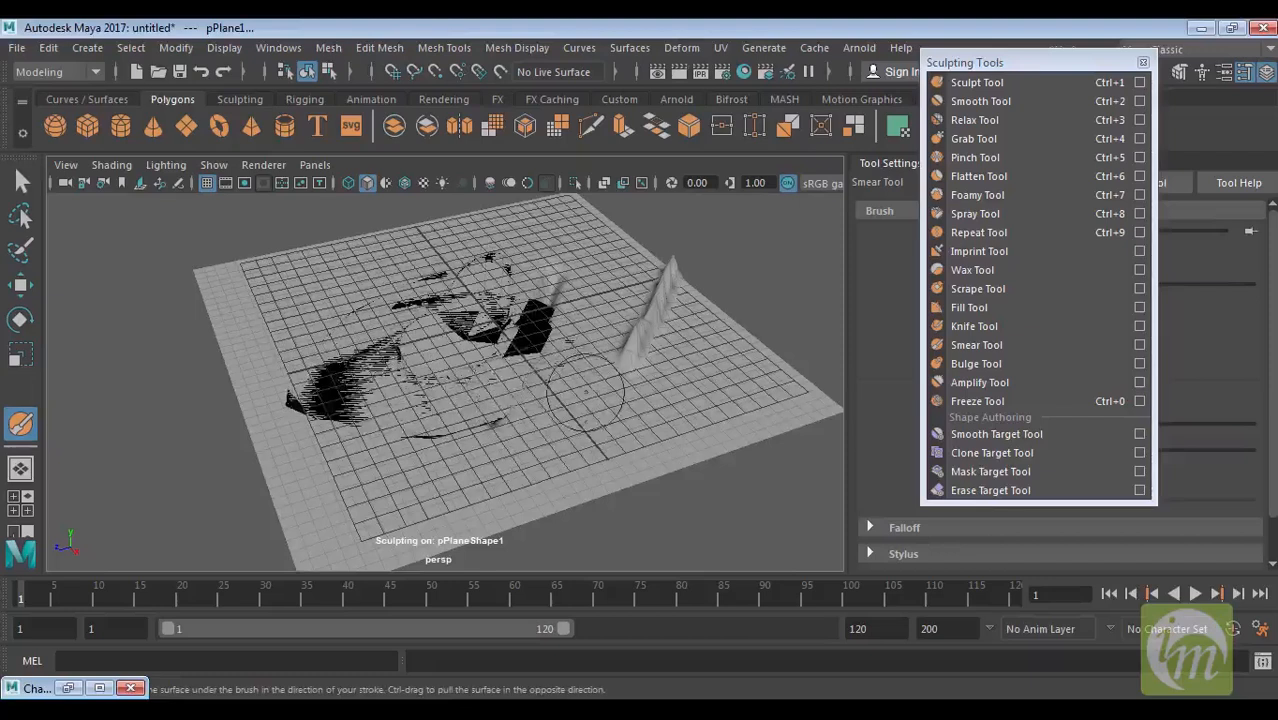
pyautogui.keyDown('alt'); pyautogui.moveTo(622, 448); pyautogui.dragTo(608, 448); pyautogui.keyUp('alt')
pyautogui.hotkey('ctrl', 'z')
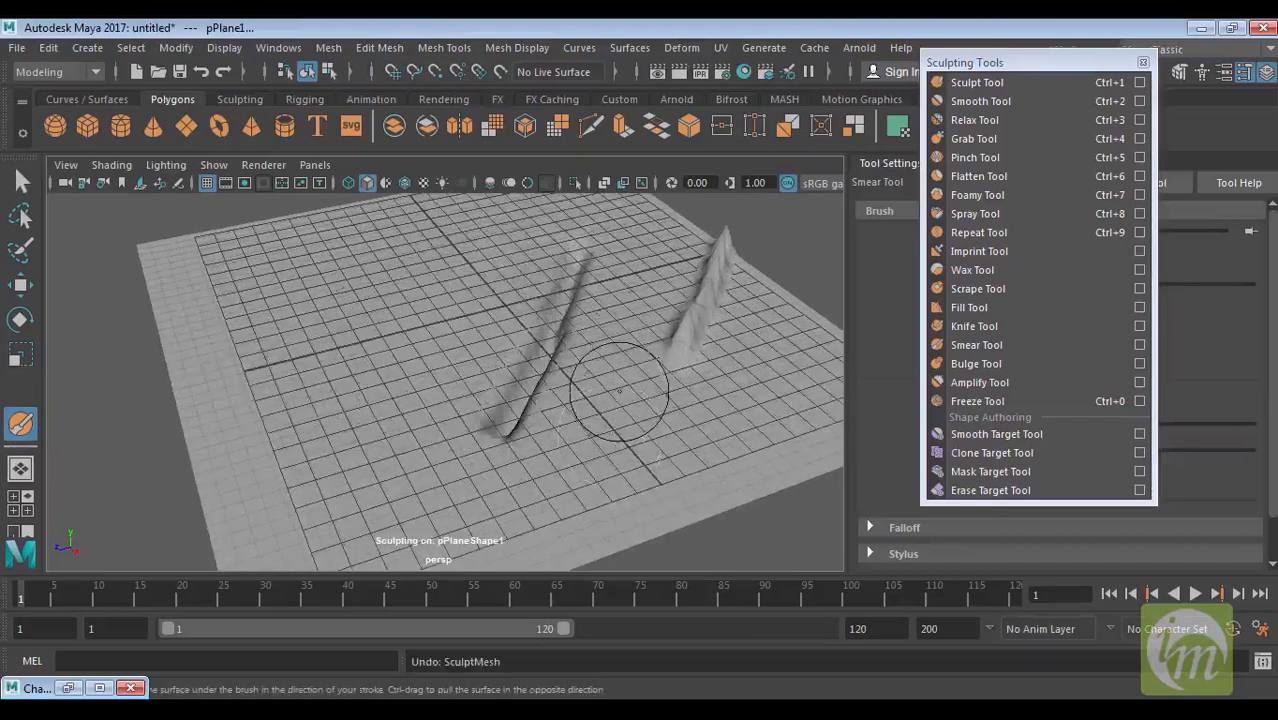
# Step: Adjust the brush strength and smear a small patch of the plane near the groove with the Smear Tool
pyautogui.press('m')
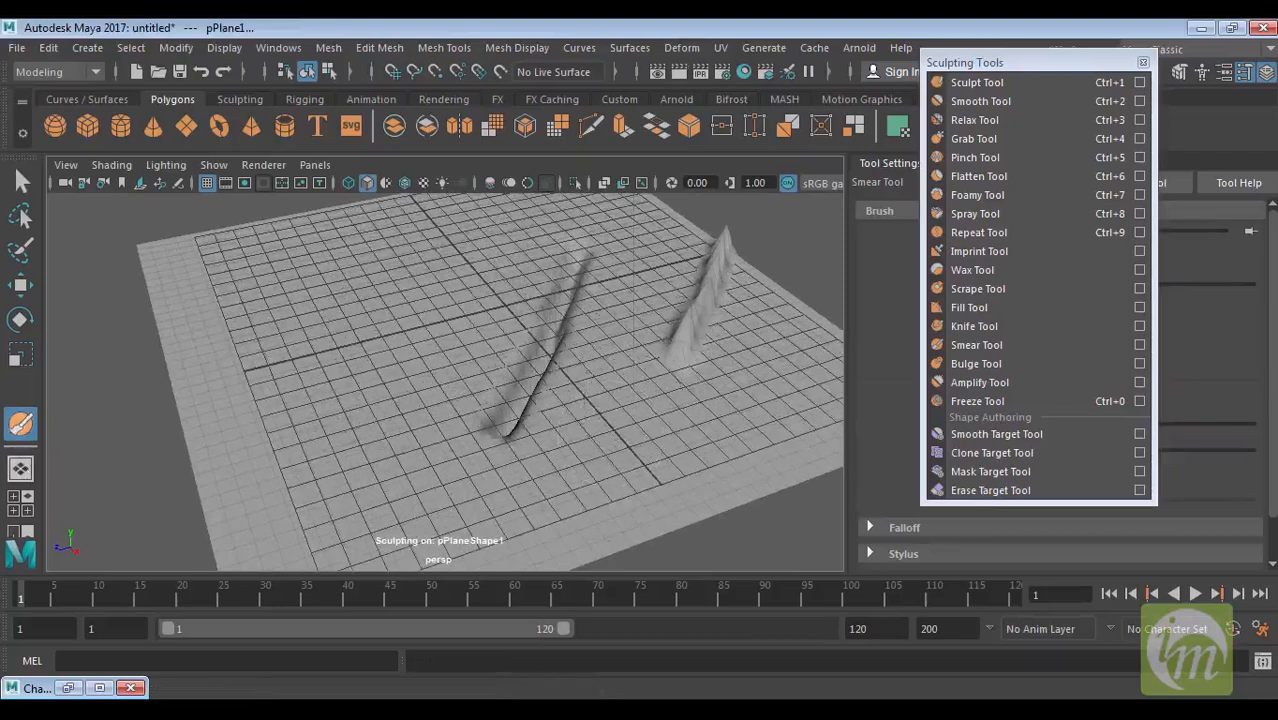
pyautogui.press('m')
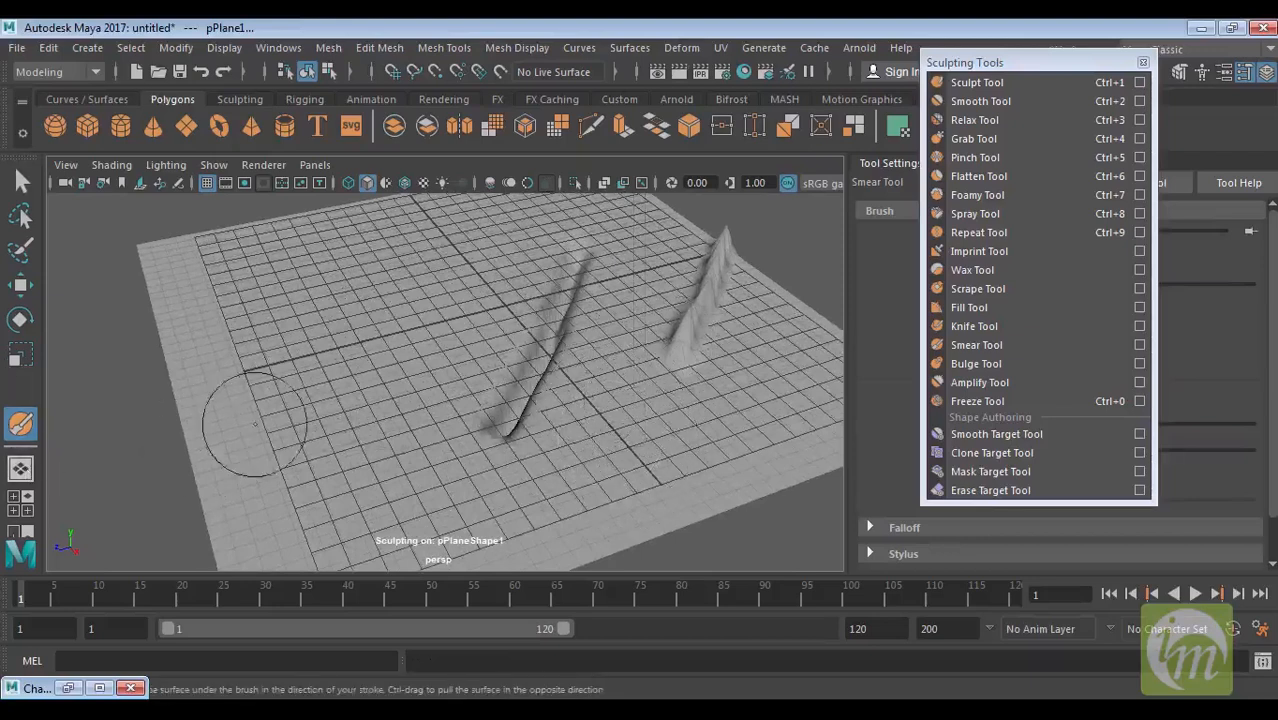
pyautogui.press('m')
pyautogui.moveTo(669, 411); pyautogui.dragTo(533, 414)
pyautogui.press('m')
pyautogui.moveTo(666, 436); pyautogui.dragTo(586, 456)
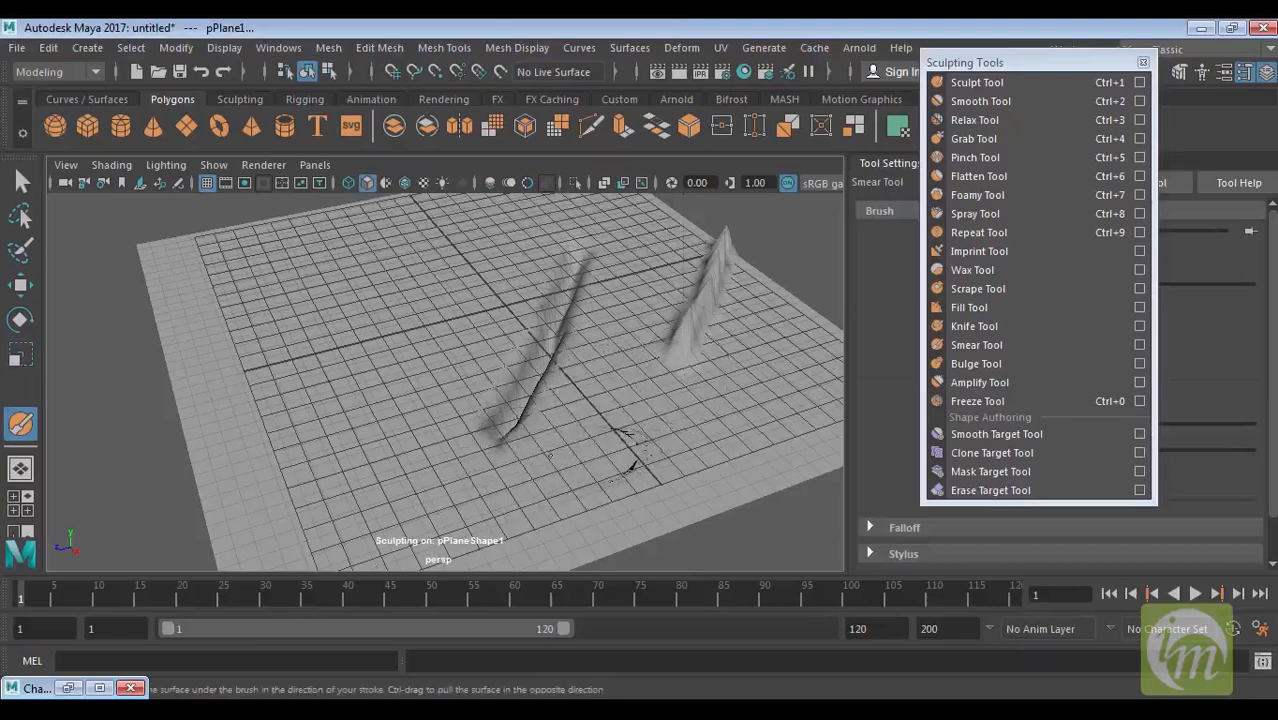
pyautogui.keyDown('alt'); pyautogui.moveTo(665, 402); pyautogui.dragTo(555, 408); pyautogui.keyUp('alt')
pyautogui.hotkey('ctrl', 'z')
# Step: Raise two tall peaks side by side behind the groove with the Bulge Tool
pyautogui.click(982, 367)
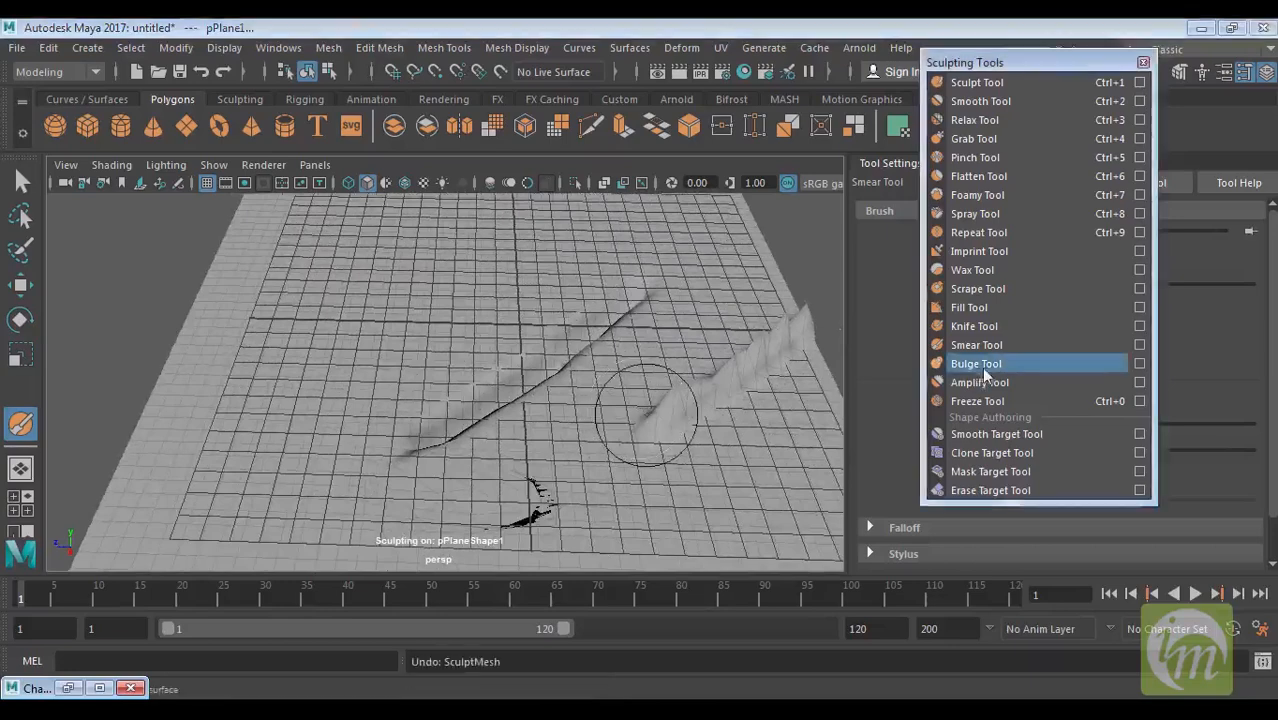
pyautogui.click(395, 345)
pyautogui.moveTo(466, 304); pyautogui.dragTo(486, 297)
pyautogui.keyDown('alt'); pyautogui.moveTo(690, 392); pyautogui.dragTo(596, 375); pyautogui.keyUp('alt')
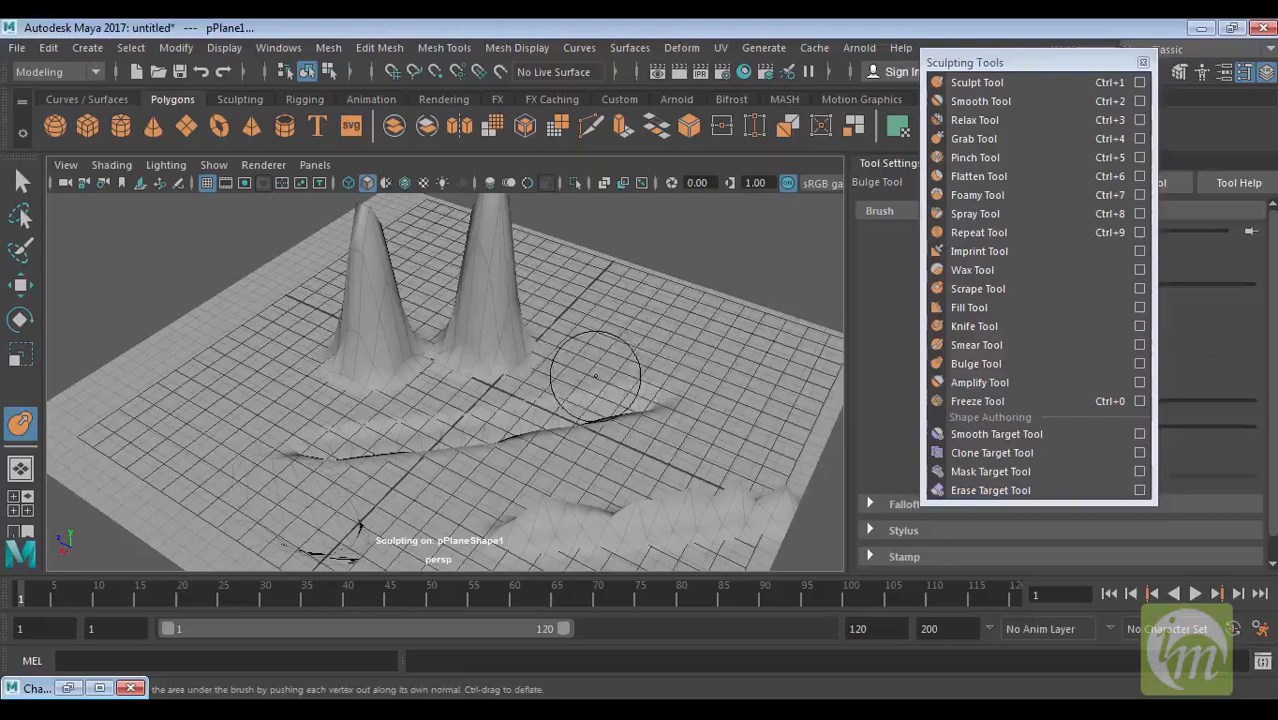
# Step: Look in on the Amplify Tool, and paint a frozen area over one end of the groove with the Freeze Tool
pyautogui.click(1020, 383)
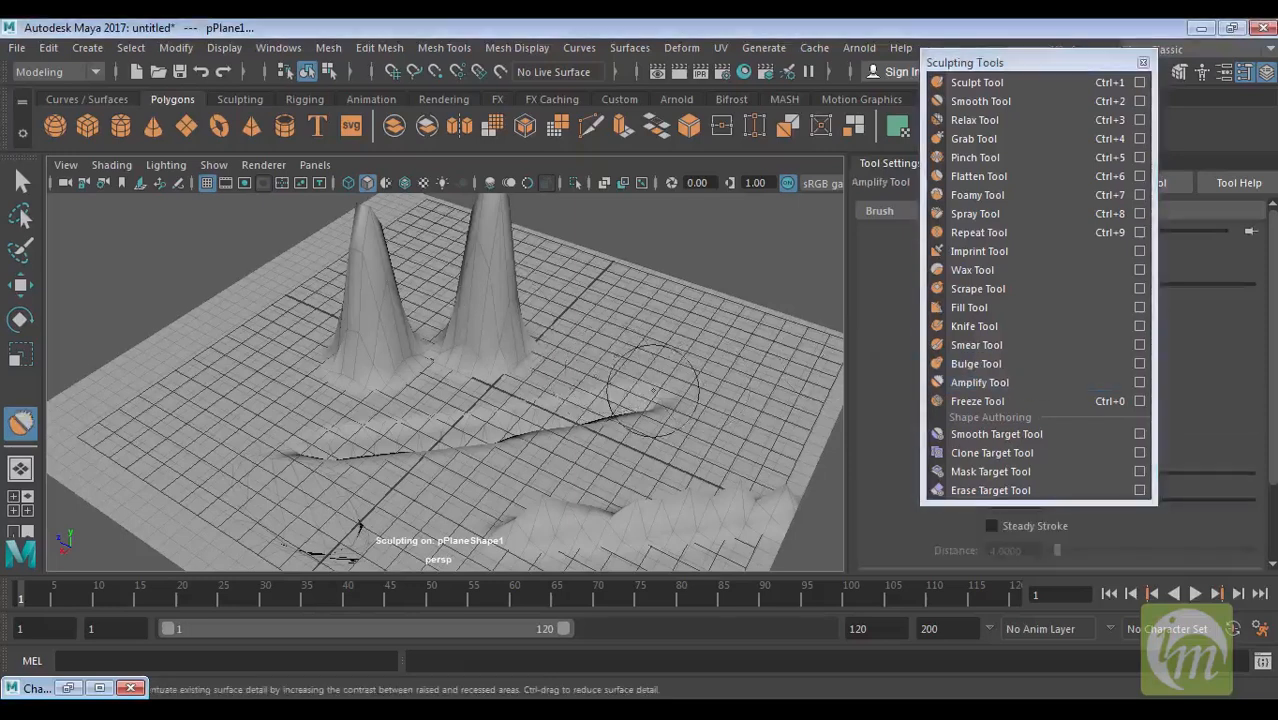
pyautogui.click(975, 401)
pyautogui.moveTo(625, 392); pyautogui.dragTo(545, 415)
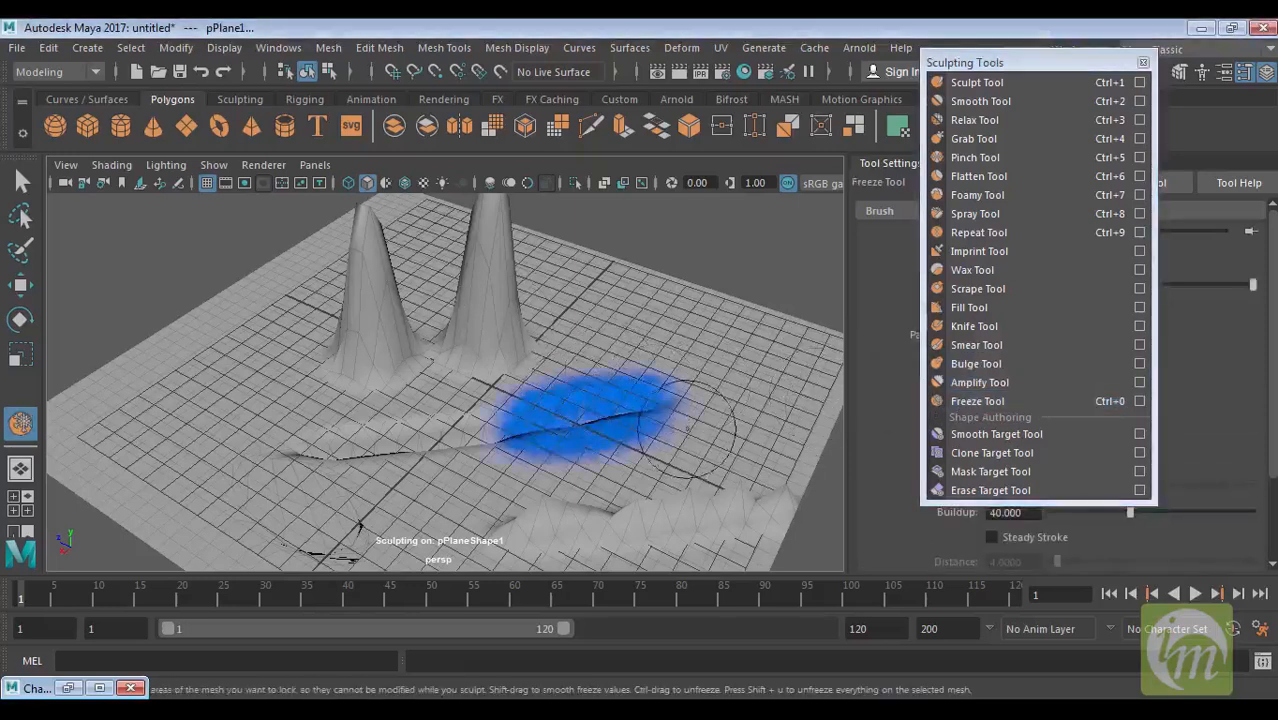
pyautogui.keyDown('alt'); pyautogui.moveTo(687, 430); pyautogui.dragTo(410, 505); pyautogui.keyUp('alt')
pyautogui.moveTo(425, 455)
pyautogui.mouseDown()
pyautogui.moveTo(440, 390)
pyautogui.moveTo(490, 425)
pyautogui.moveTo(430, 480)
pyautogui.mouseUp()
# Step: Raise more peaks around the frozen area with the Bulge Tool
pyautogui.click(1013, 366)
pyautogui.moveTo(550, 420)
pyautogui.mouseDown()
pyautogui.moveTo(468, 446)
pyautogui.moveTo(447, 476)
pyautogui.moveTo(640, 482)
pyautogui.moveTo(600, 450)
pyautogui.mouseUp()
pyautogui.keyDown('alt'); pyautogui.moveTo(600, 450); pyautogui.dragTo(635, 462); pyautogui.keyUp('alt')
pyautogui.moveTo(635, 462)
pyautogui.mouseDown()
pyautogui.moveTo(582, 439)
pyautogui.moveTo(613, 400)
pyautogui.moveTo(710, 391)
pyautogui.moveTo(645, 371)
pyautogui.mouseUp()
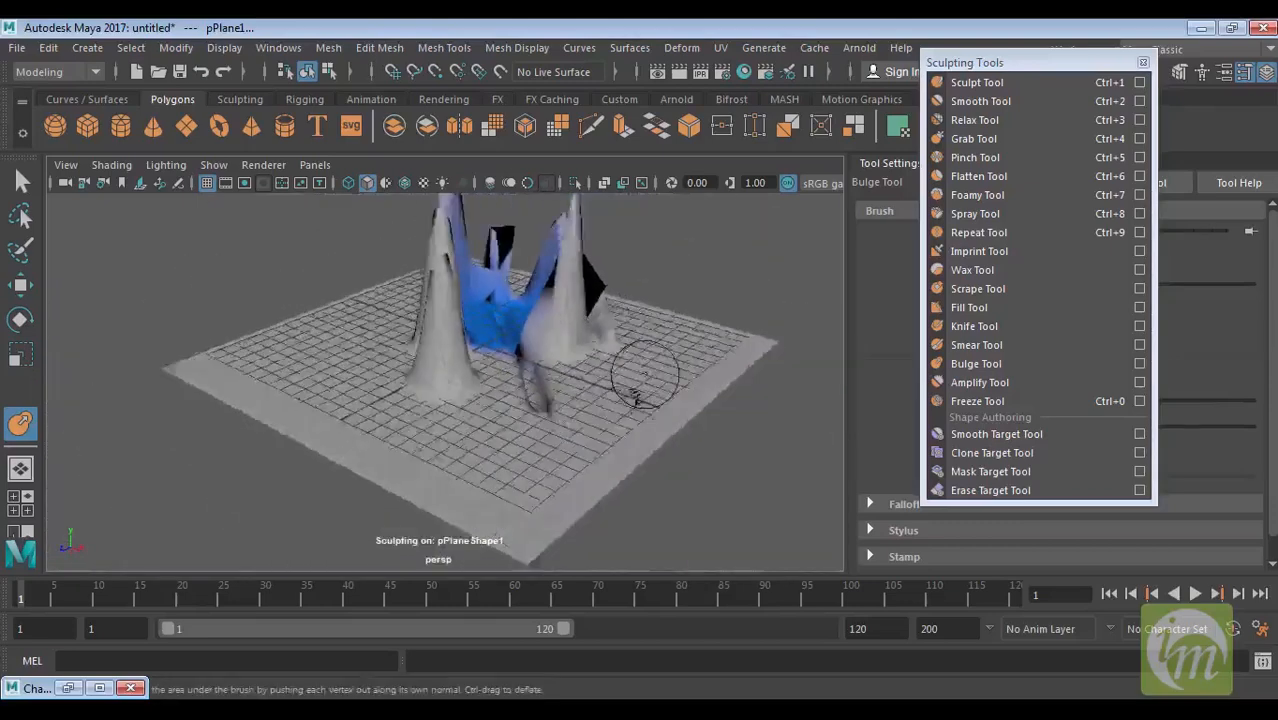
pyautogui.scroll(-4, 660, 410)
pyautogui.moveTo(673, 439)
pyautogui.keyDown('alt'); pyautogui.mouseDown()
pyautogui.moveTo(558, 441)
pyautogui.moveTo(500, 415)
pyautogui.moveTo(637, 387)
pyautogui.mouseUp(); pyautogui.keyUp('alt')
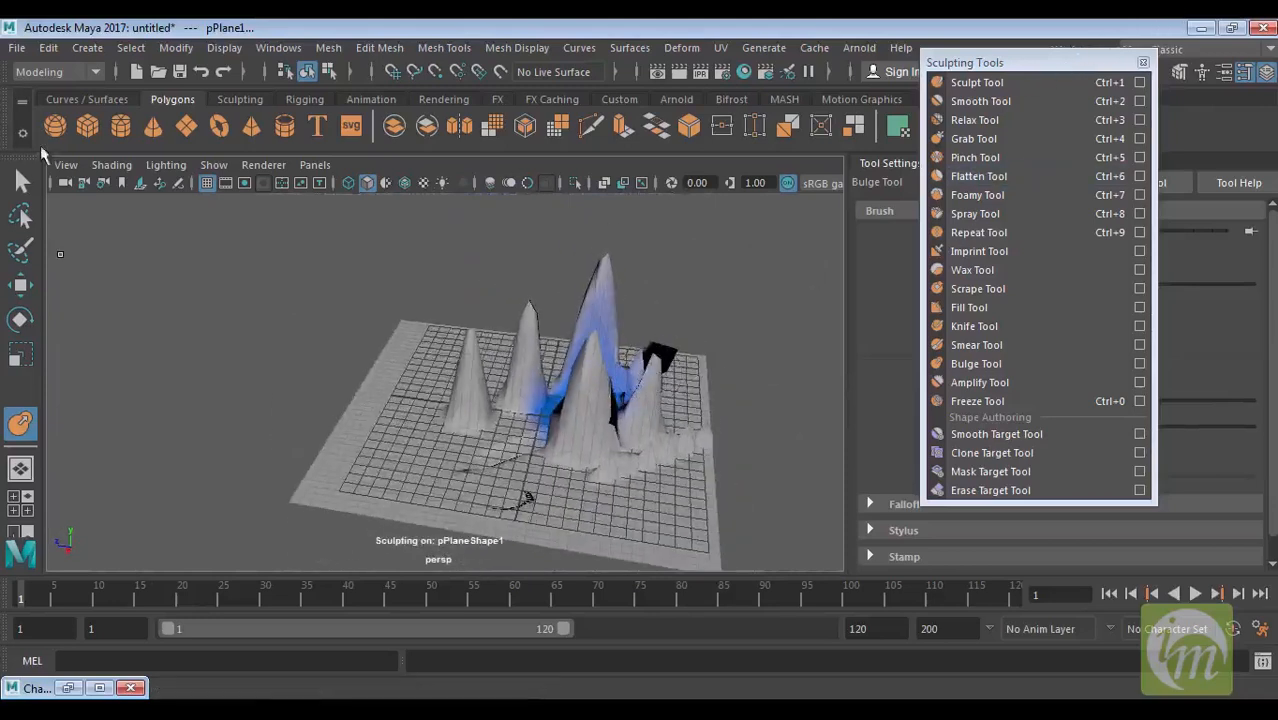
# Step: Start a new scene without saving and draw a polygon plane about 29.3 by 30 units over the grid
pyautogui.click(136, 72)
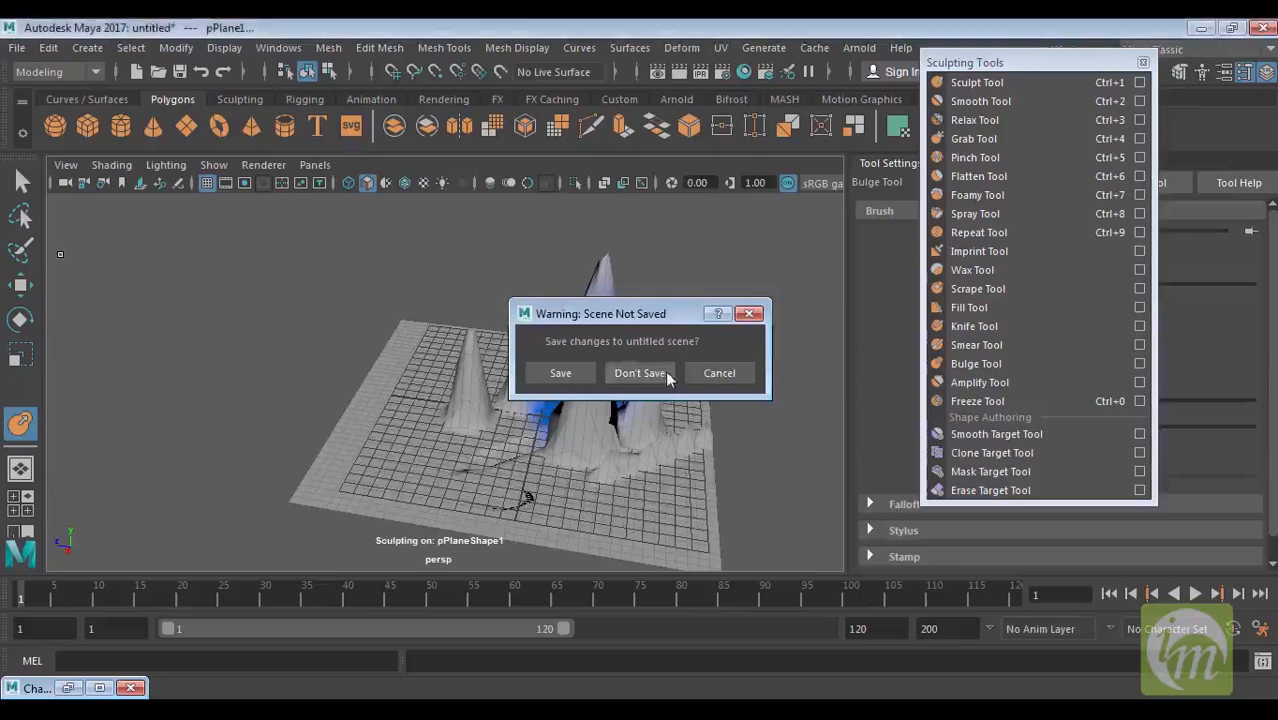
pyautogui.click(665, 370)
pyautogui.keyDown('alt'); pyautogui.moveTo(567, 375); pyautogui.dragTo(595, 382, button='middle'); pyautogui.keyUp('alt')
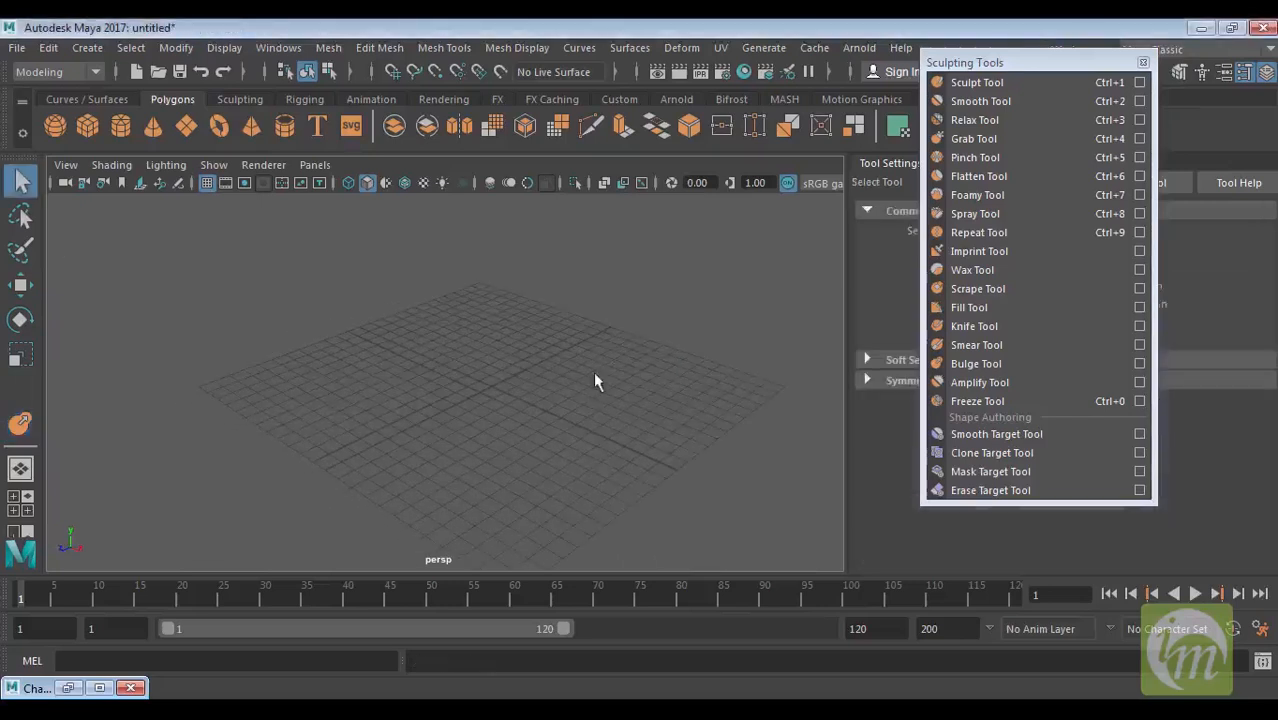
pyautogui.keyDown('alt'); pyautogui.moveTo(590, 431); pyautogui.dragTo(183, 312); pyautogui.keyUp('alt')
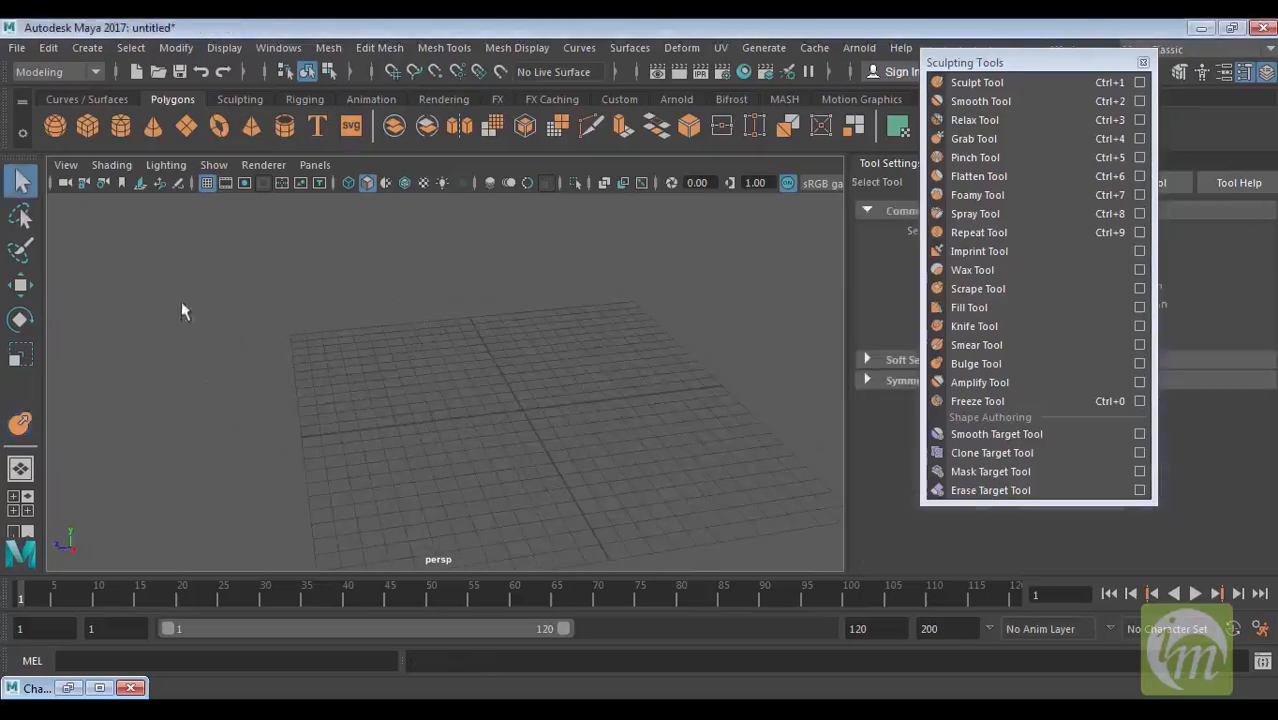
pyautogui.keyDown('alt'); pyautogui.moveTo(665, 388); pyautogui.dragTo(633, 377, button='right'); pyautogui.keyUp('alt')
pyautogui.moveTo(604, 304); pyautogui.dragTo(277, 605)
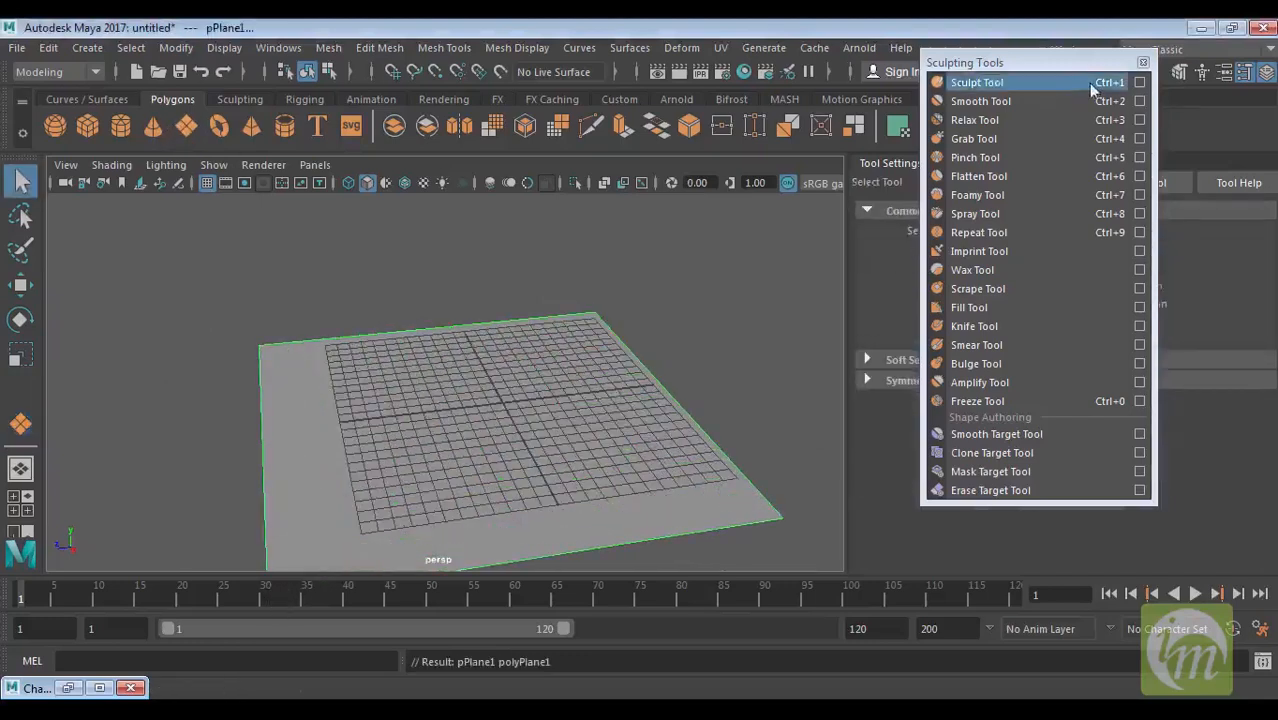
# Step: Close the Sculpting Tools window and hide the Tool Settings to enlarge the viewport
pyautogui.click(1143, 62)
pyautogui.click(1245, 72)
pyautogui.keyDown('alt'); pyautogui.moveTo(928, 394); pyautogui.dragTo(792, 372, button='middle'); pyautogui.keyUp('alt')
pyautogui.keyDown('alt'); pyautogui.moveTo(820, 376); pyautogui.dragTo(786, 305, button='right'); pyautogui.keyUp('alt')
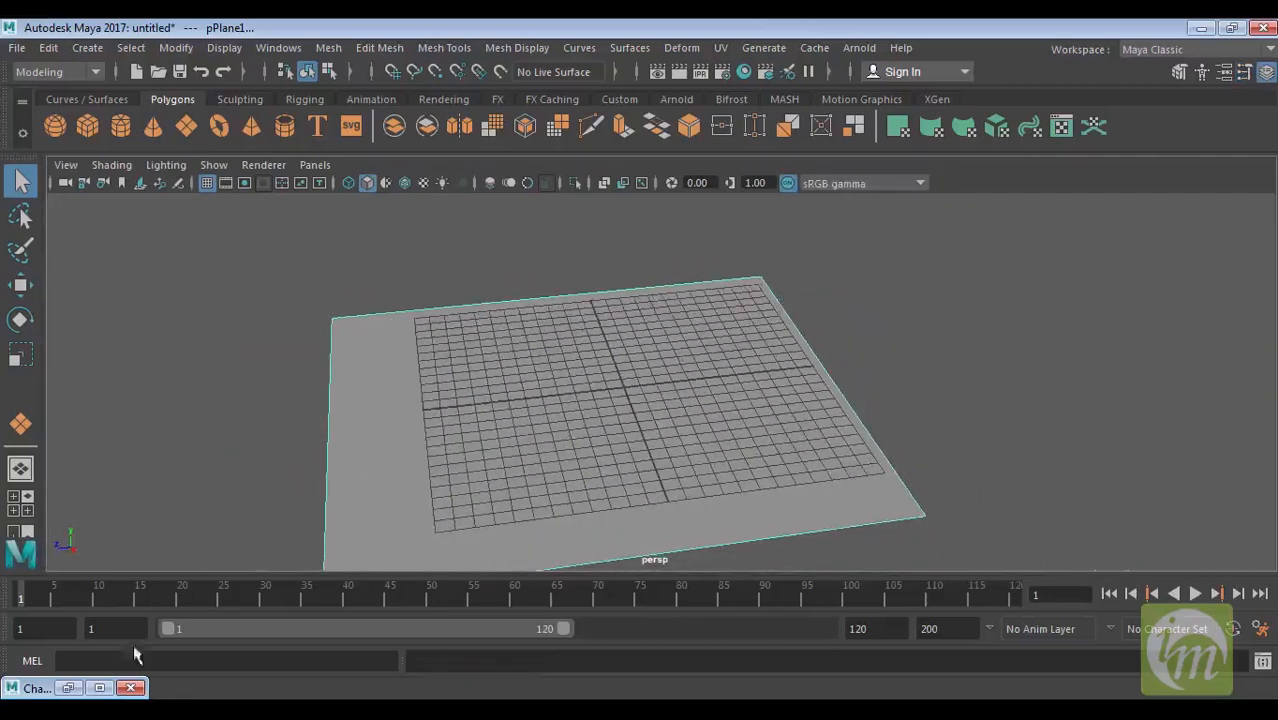
# Step: Restore the Channel Box and raise the plane's Subdivisions Width and Height together to 50
pyautogui.click(66, 688)
pyautogui.scroll(-5, 1118, 398)
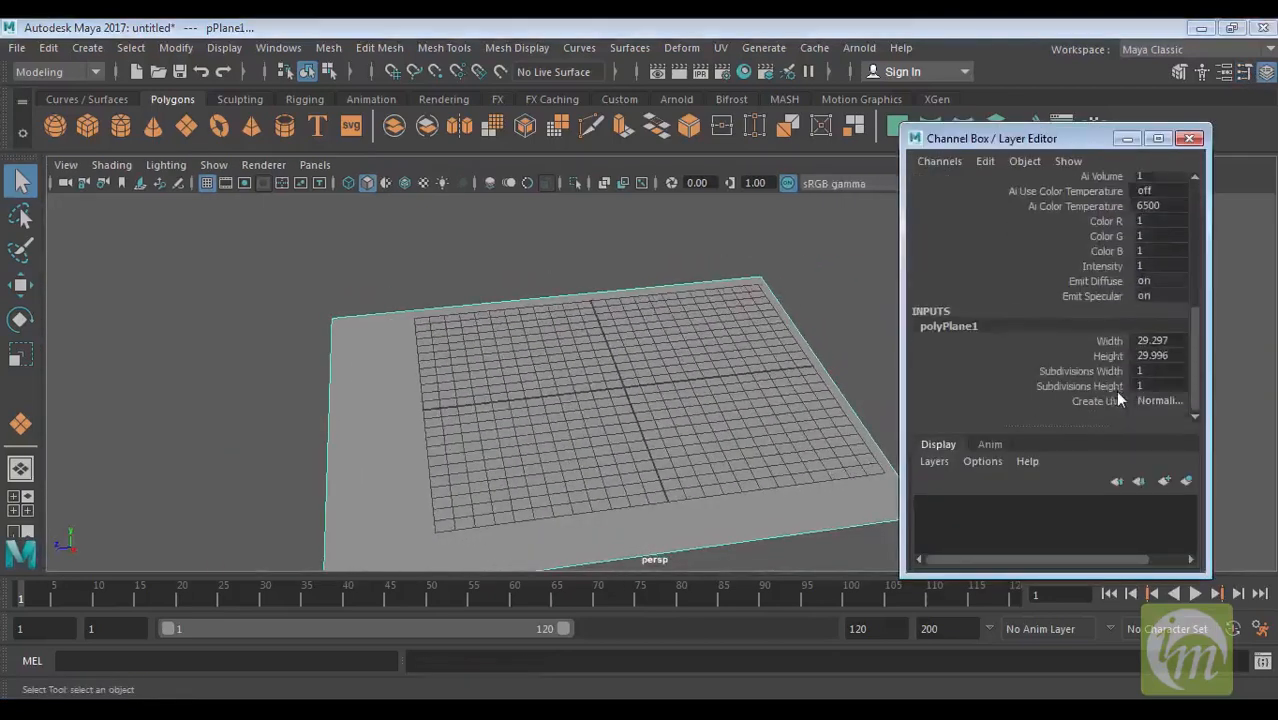
pyautogui.moveTo(1102, 373); pyautogui.dragTo(1101, 388)
pyautogui.keyDown('alt'); pyautogui.moveTo(677, 394); pyautogui.dragTo(633, 379, button='middle'); pyautogui.keyUp('alt')
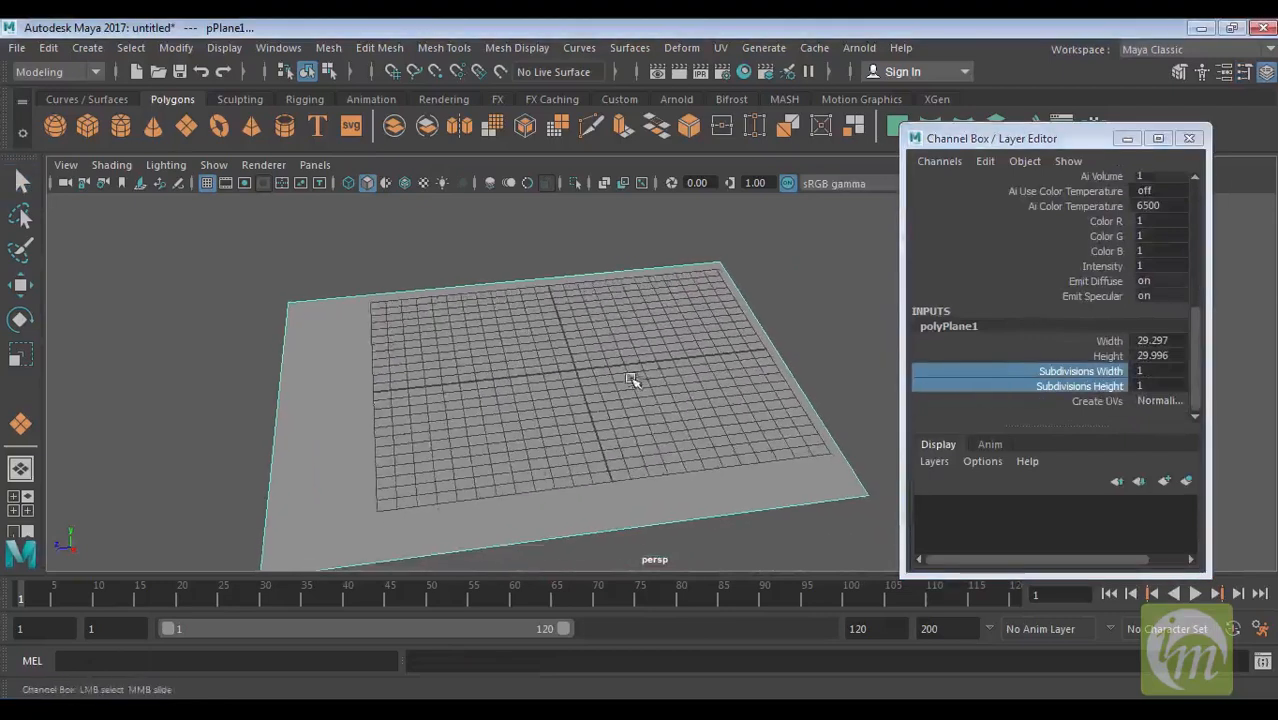
pyautogui.keyDown('alt'); pyautogui.moveTo(687, 380); pyautogui.dragTo(714, 435, button='right'); pyautogui.keyUp('alt')
pyautogui.moveTo(540, 375); pyautogui.dragTo(1040, 371, button='middle')
# Step: Set the plane's Subdivisions Width and Subdivisions Height each to 60
pyautogui.moveTo(1174, 372); pyautogui.dragTo(1175, 398)
pyautogui.doubleClick(1181, 371)
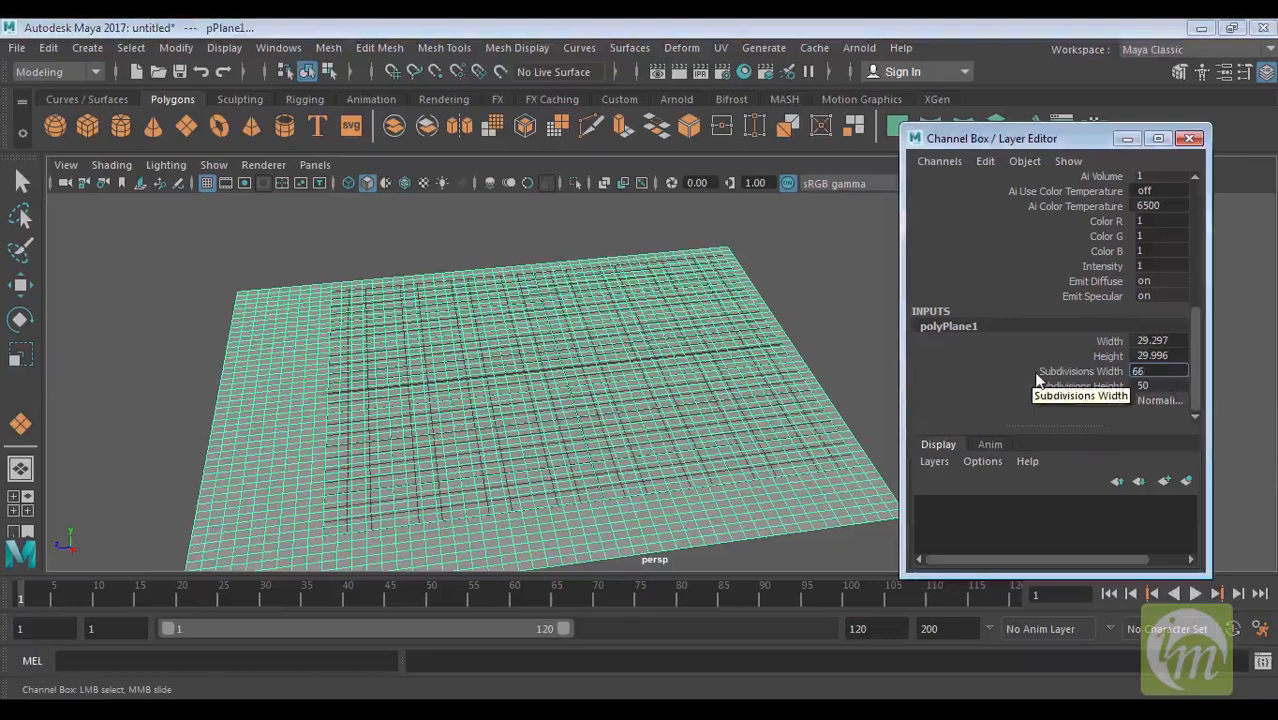
pyautogui.write('60')
pyautogui.moveTo(1161, 388); pyautogui.dragTo(1161, 389, button='middle')
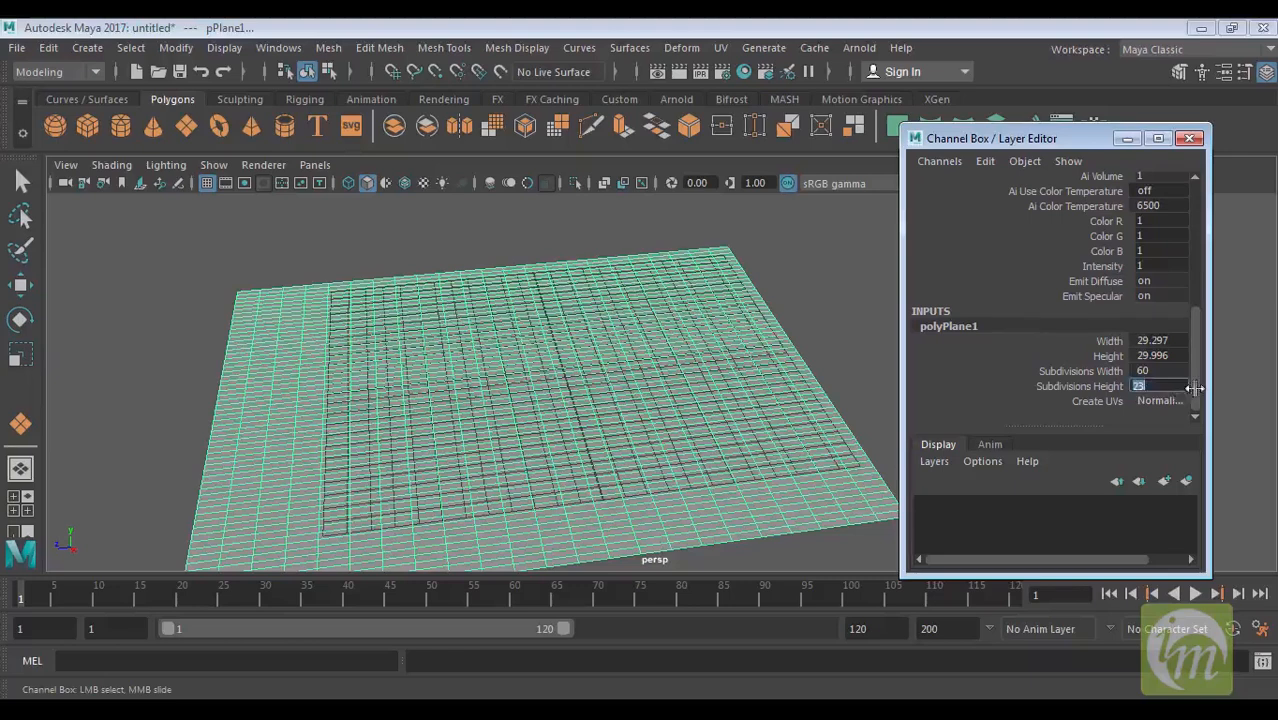
pyautogui.write('60')
pyautogui.press('Return')
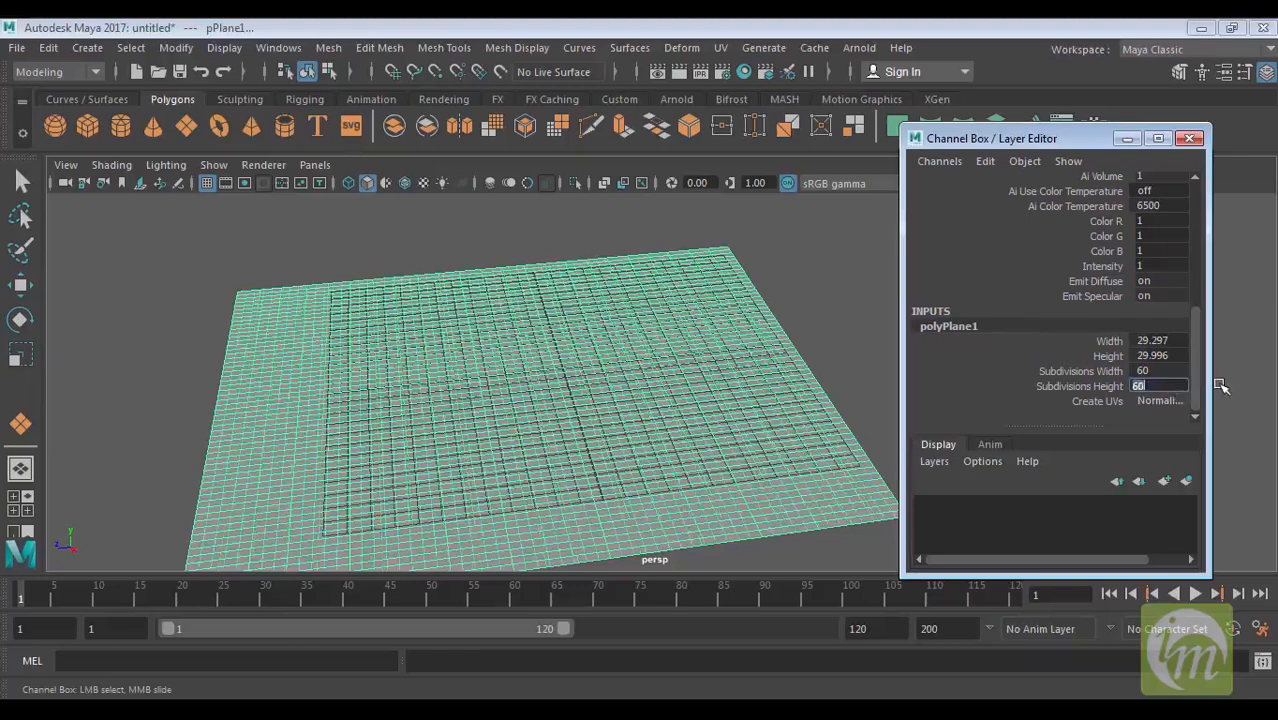
pyautogui.keyDown('alt'); pyautogui.moveTo(700, 334); pyautogui.dragTo(800, 250); pyautogui.keyUp('alt')
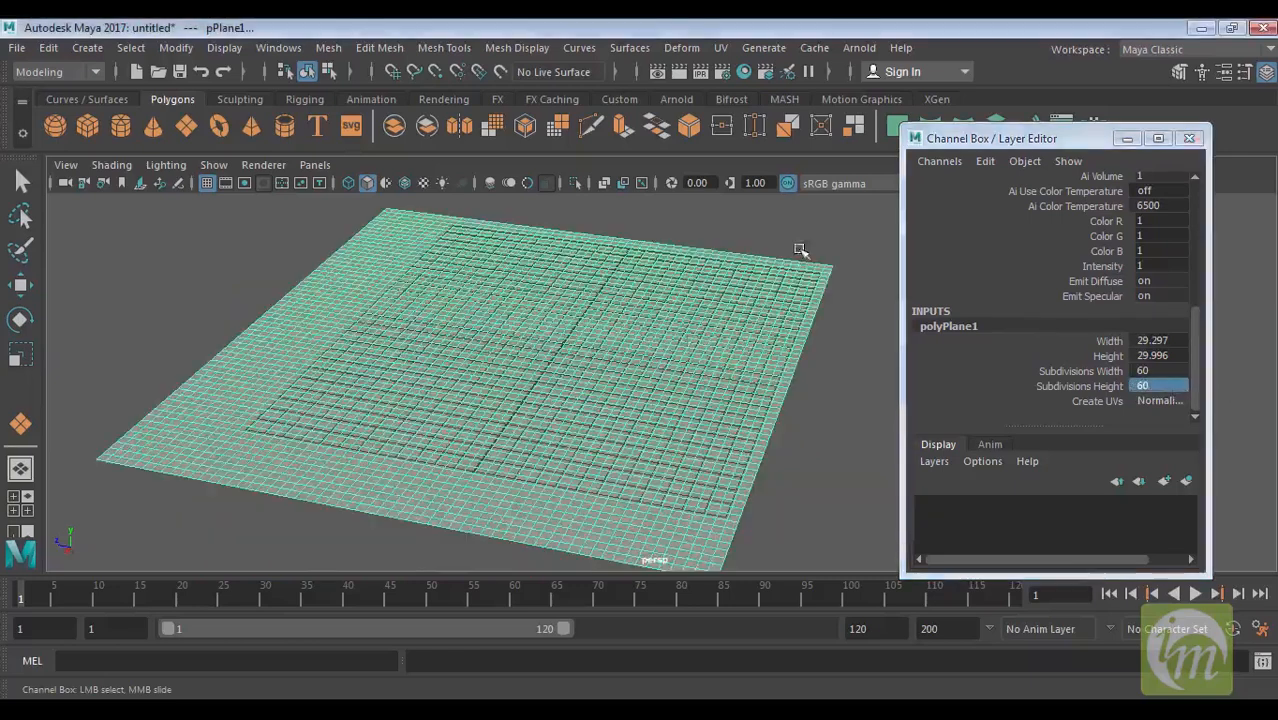
# Step: Close the Channel Box and tear off the Sculpting Tools submenu as a floating window beside the plane
pyautogui.click(1189, 138)
pyautogui.keyDown('alt'); pyautogui.moveTo(560, 320); pyautogui.dragTo(806, 394); pyautogui.keyUp('alt')
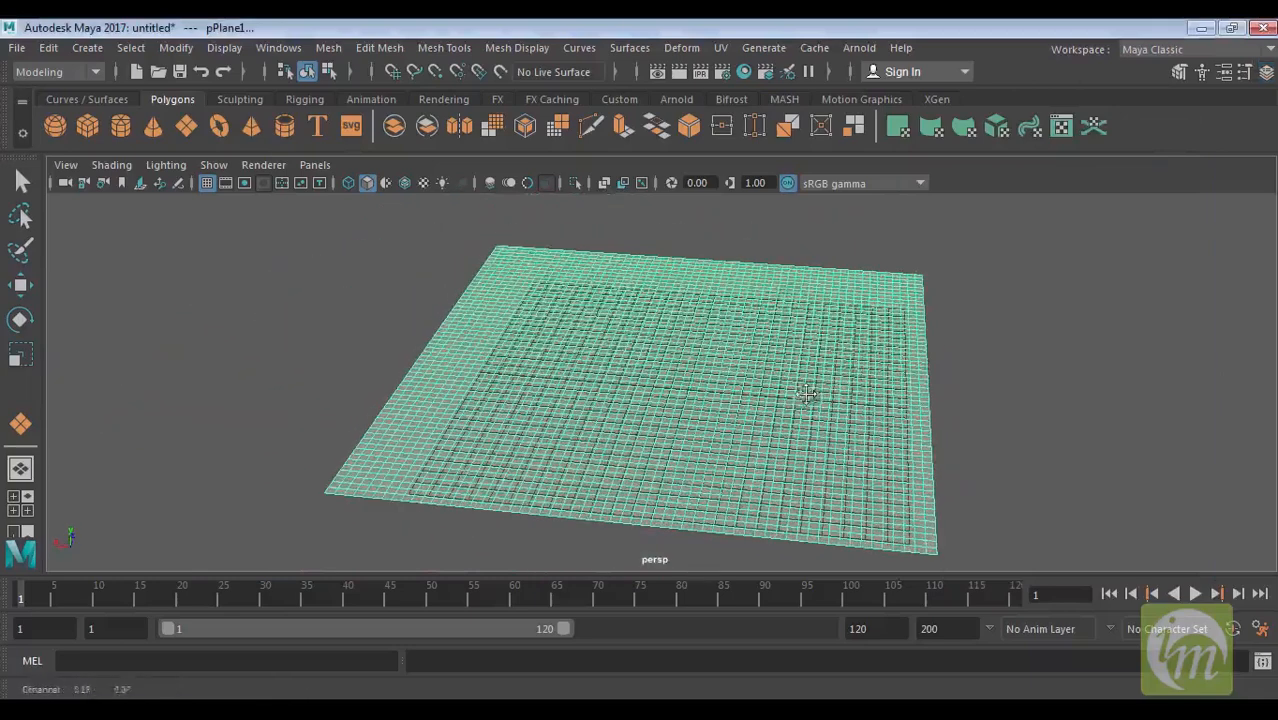
pyautogui.click(446, 49)
pyautogui.moveTo(553, 319)
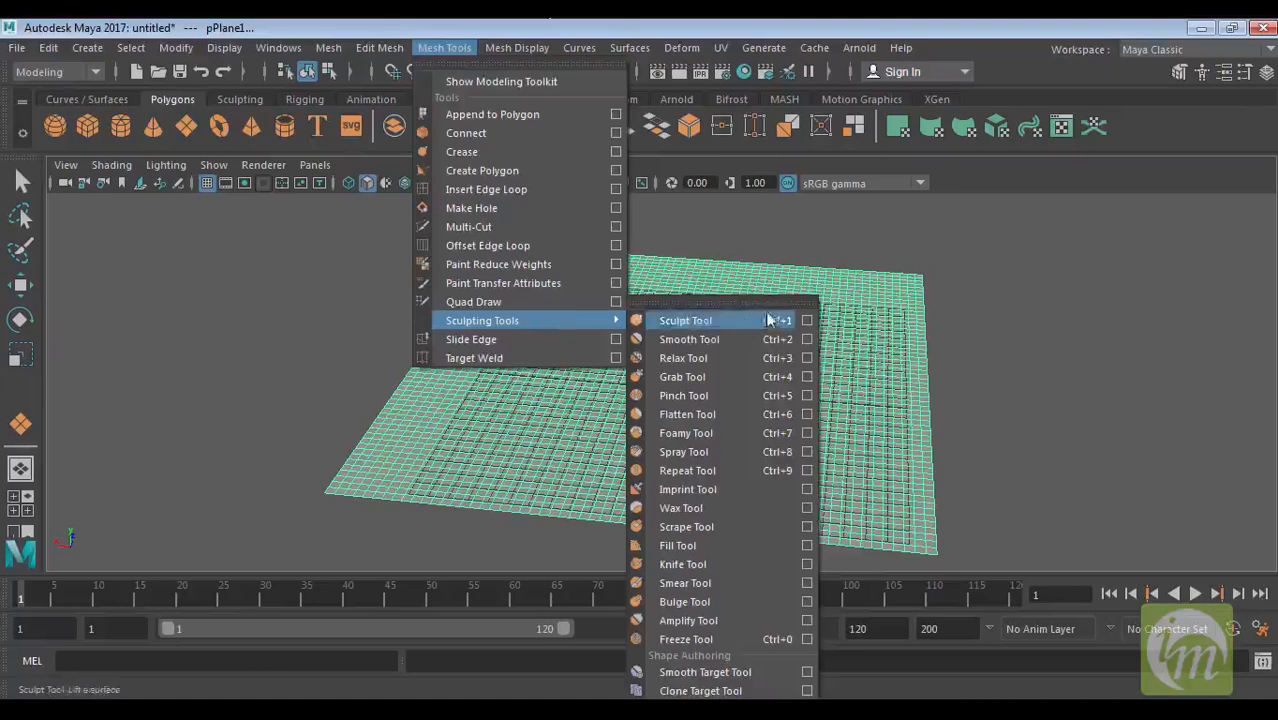
pyautogui.click(805, 301)
pyautogui.moveTo(813, 289); pyautogui.dragTo(1173, 192)
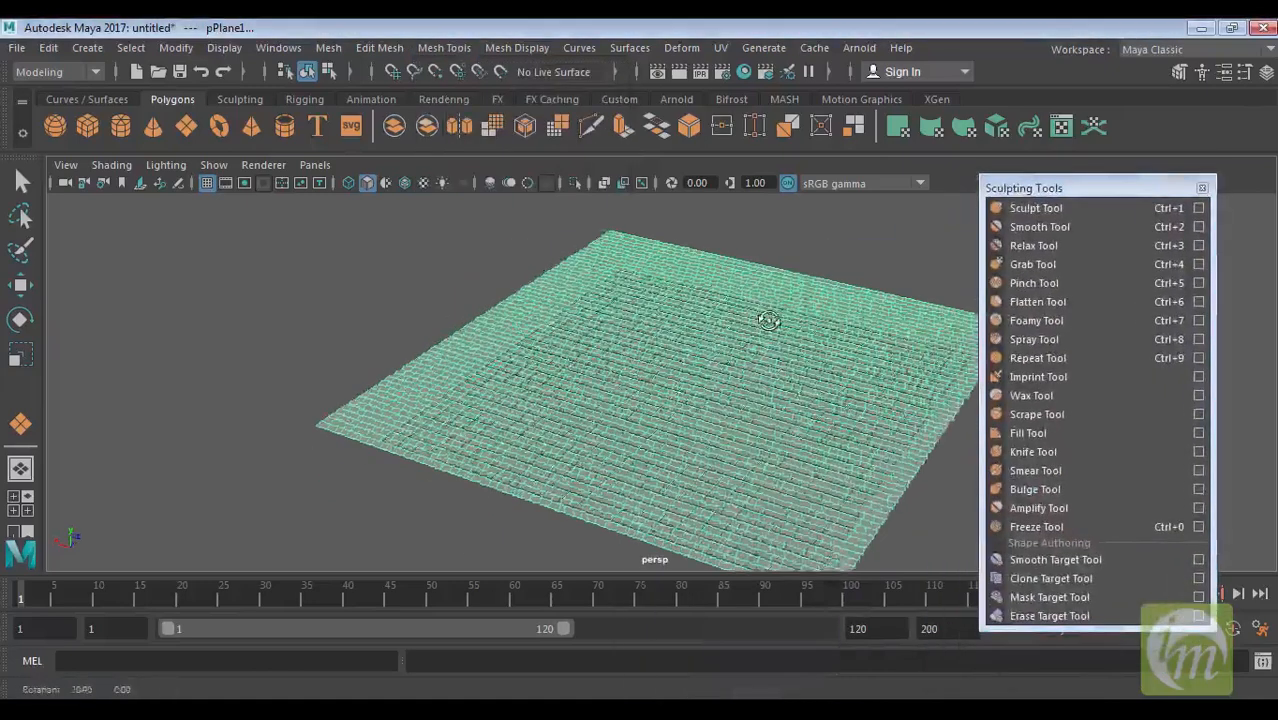
# Step: Try raising a ridge on the plane with the Sculpt Tool and undo the stroke
pyautogui.click(1104, 205)
pyautogui.moveTo(1120, 187); pyautogui.dragTo(975, 111)
pyautogui.moveTo(660, 352)
pyautogui.keyDown('alt'); pyautogui.mouseDown()
pyautogui.moveTo(522, 406)
pyautogui.moveTo(480, 385)
pyautogui.moveTo(563, 336)
pyautogui.mouseUp(); pyautogui.keyUp('alt')
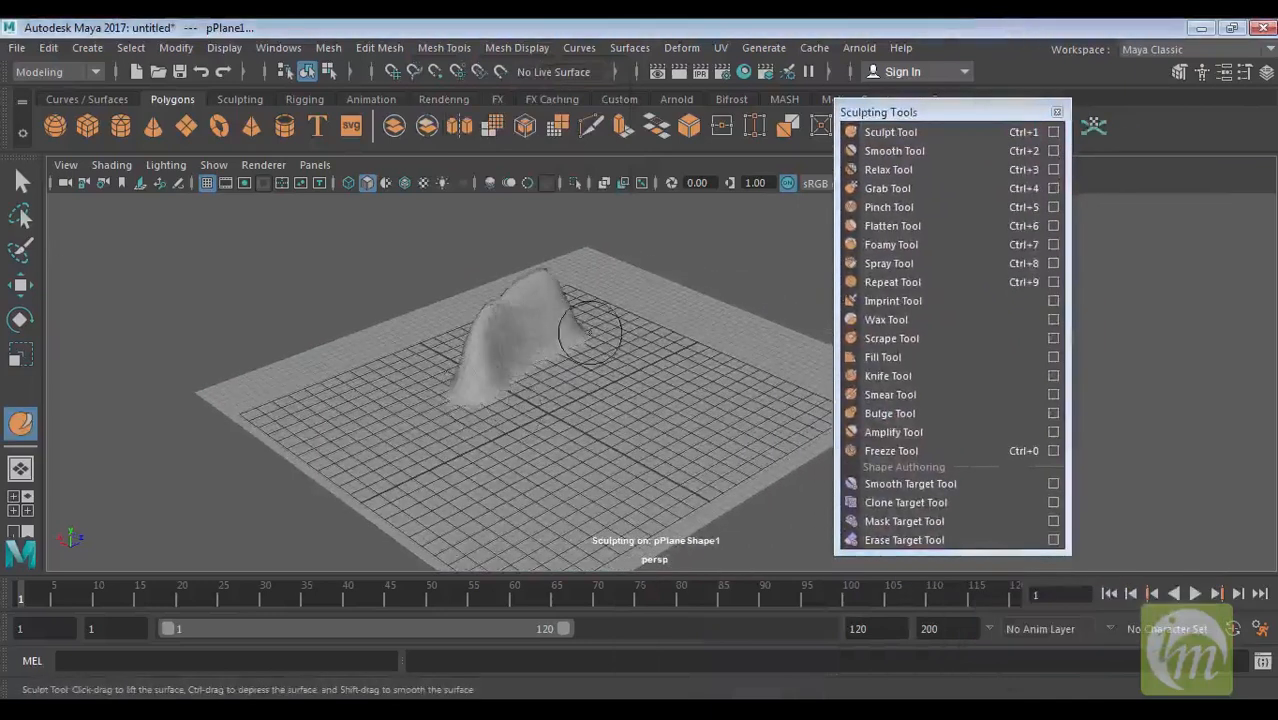
pyautogui.hotkey('ctrl', 'z')
# Step: Show the Sculpt Tool's settings, set its Strength to 5 and raise a ridge of mountain peaks on the plane
pyautogui.click(1055, 137)
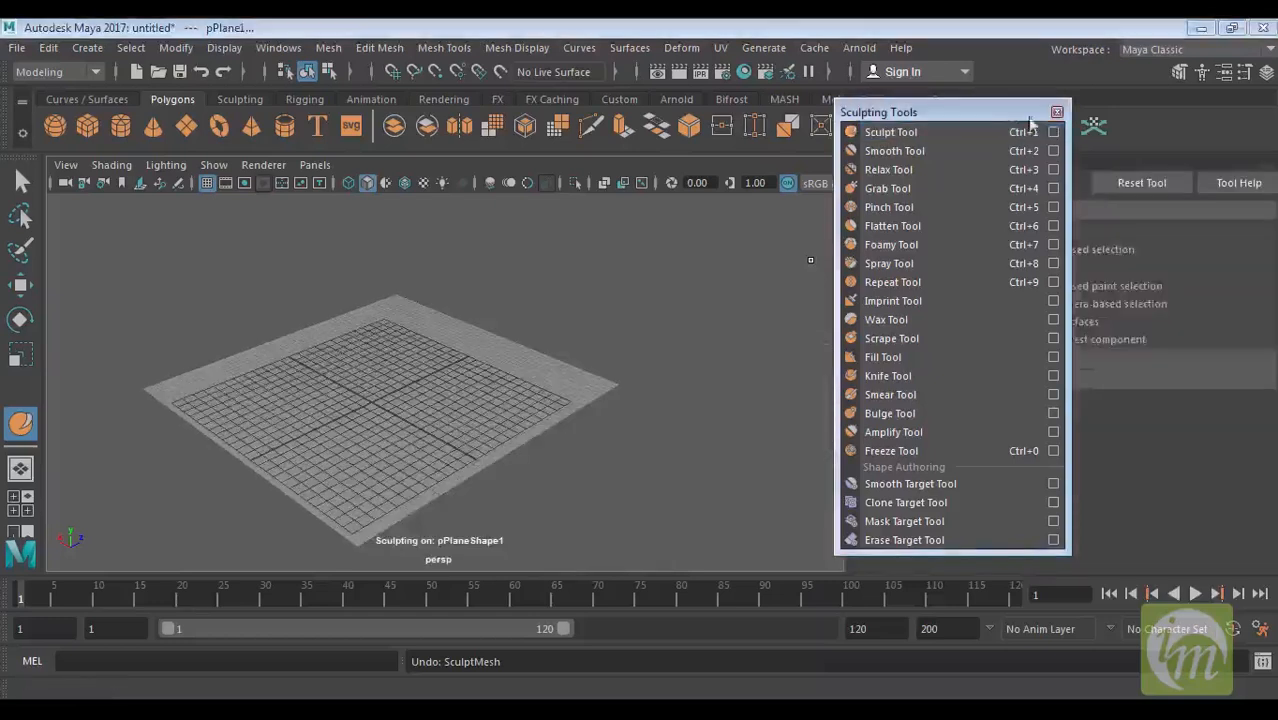
pyautogui.moveTo(983, 113); pyautogui.dragTo(823, 81)
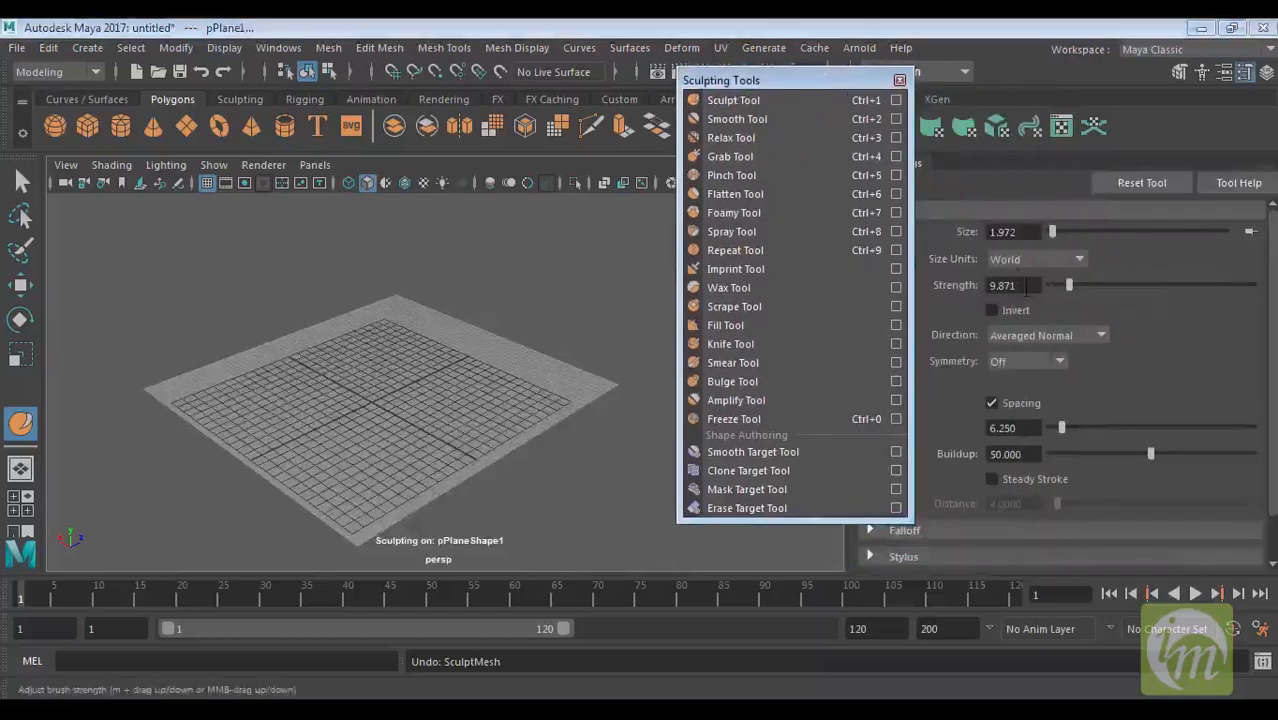
pyautogui.click(1002, 285)
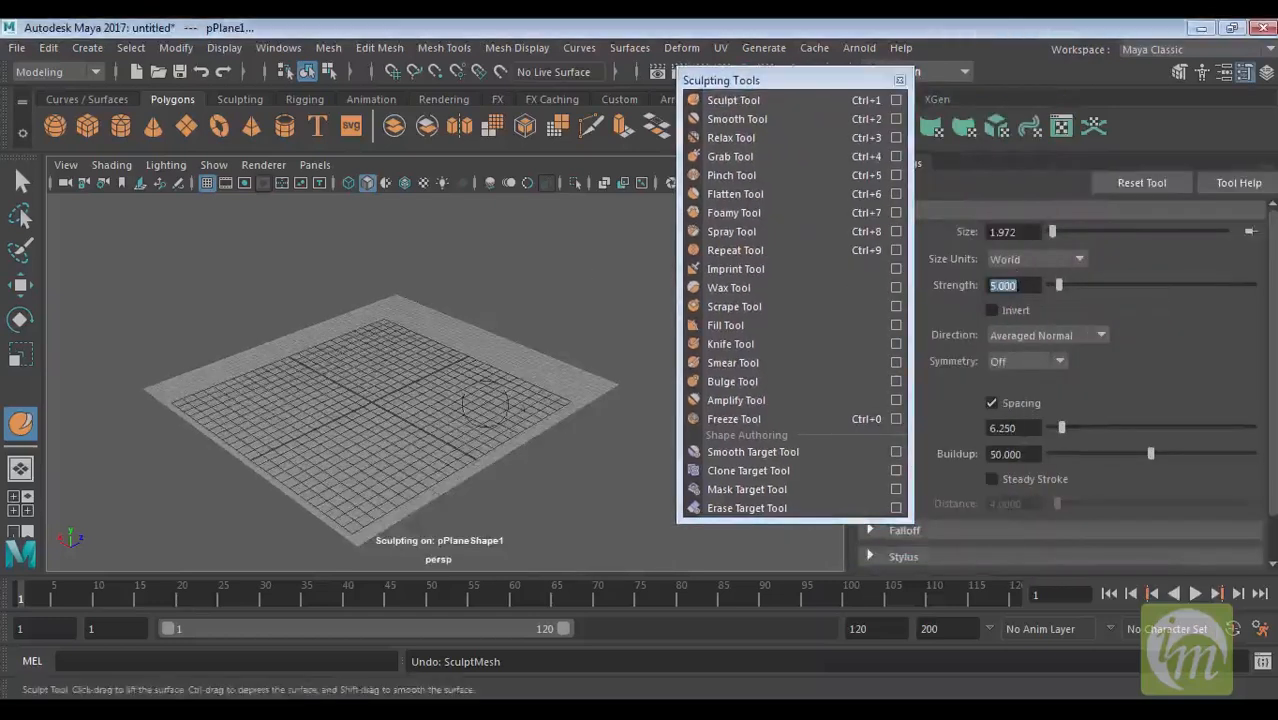
pyautogui.scroll(3, 484, 408)
pyautogui.keyDown('alt'); pyautogui.moveTo(476, 390); pyautogui.dragTo(519, 414, button='middle'); pyautogui.keyUp('alt')
pyautogui.moveTo(417, 373)
pyautogui.mouseDown()
pyautogui.moveTo(373, 396)
pyautogui.moveTo(434, 375)
pyautogui.moveTo(300, 440)
pyautogui.moveTo(345, 466)
pyautogui.moveTo(331, 438)
pyautogui.moveTo(436, 482)
pyautogui.moveTo(351, 479)
pyautogui.moveTo(325, 462)
pyautogui.mouseUp()
pyautogui.moveTo(325, 460)
pyautogui.mouseDown()
pyautogui.moveTo(340, 428)
pyautogui.moveTo(455, 450)
pyautogui.mouseUp()
pyautogui.scroll(5, 455, 450)
pyautogui.keyDown('alt'); pyautogui.moveTo(446, 552); pyautogui.dragTo(505, 442, button='middle'); pyautogui.keyUp('alt')
pyautogui.moveTo(505, 442)
pyautogui.keyDown('alt'); pyautogui.mouseDown()
pyautogui.moveTo(486, 448)
pyautogui.moveTo(530, 452)
pyautogui.mouseUp(); pyautogui.keyUp('alt')
pyautogui.keyDown('alt'); pyautogui.moveTo(565, 478); pyautogui.dragTo(487, 392, button='middle'); pyautogui.keyUp('alt')
pyautogui.moveTo(487, 392)
pyautogui.keyDown('alt'); pyautogui.mouseDown()
pyautogui.moveTo(528, 425)
pyautogui.moveTo(556, 378)
pyautogui.mouseUp(); pyautogui.keyUp('alt')
# Step: Relax the mesh on the mountain's stretched slopes with the Relax Tool at Strength 100
pyautogui.click(730, 138)
pyautogui.keyDown('alt'); pyautogui.moveTo(528, 229); pyautogui.dragTo(470, 371); pyautogui.keyUp('alt')
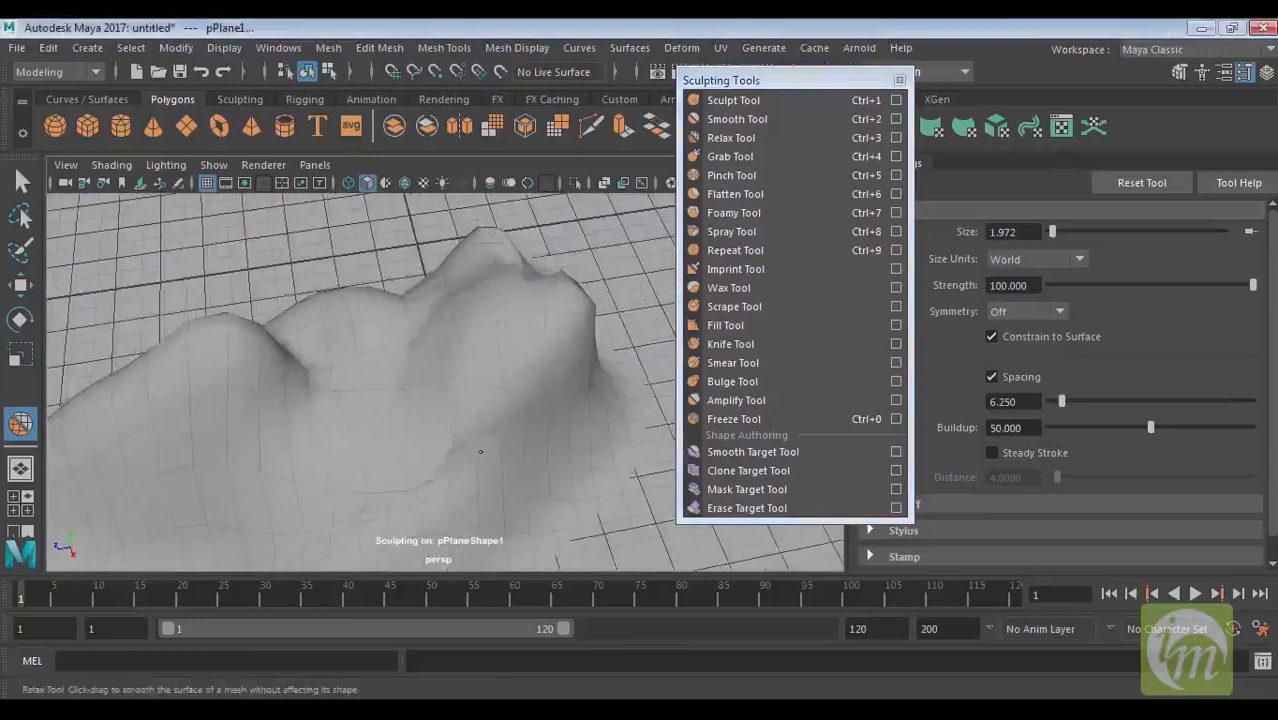
pyautogui.keyDown('alt'); pyautogui.moveTo(419, 483); pyautogui.dragTo(288, 331); pyautogui.keyUp('alt')
pyautogui.keyDown('alt'); pyautogui.moveTo(288, 331); pyautogui.dragTo(388, 405, button='middle'); pyautogui.keyUp('alt')
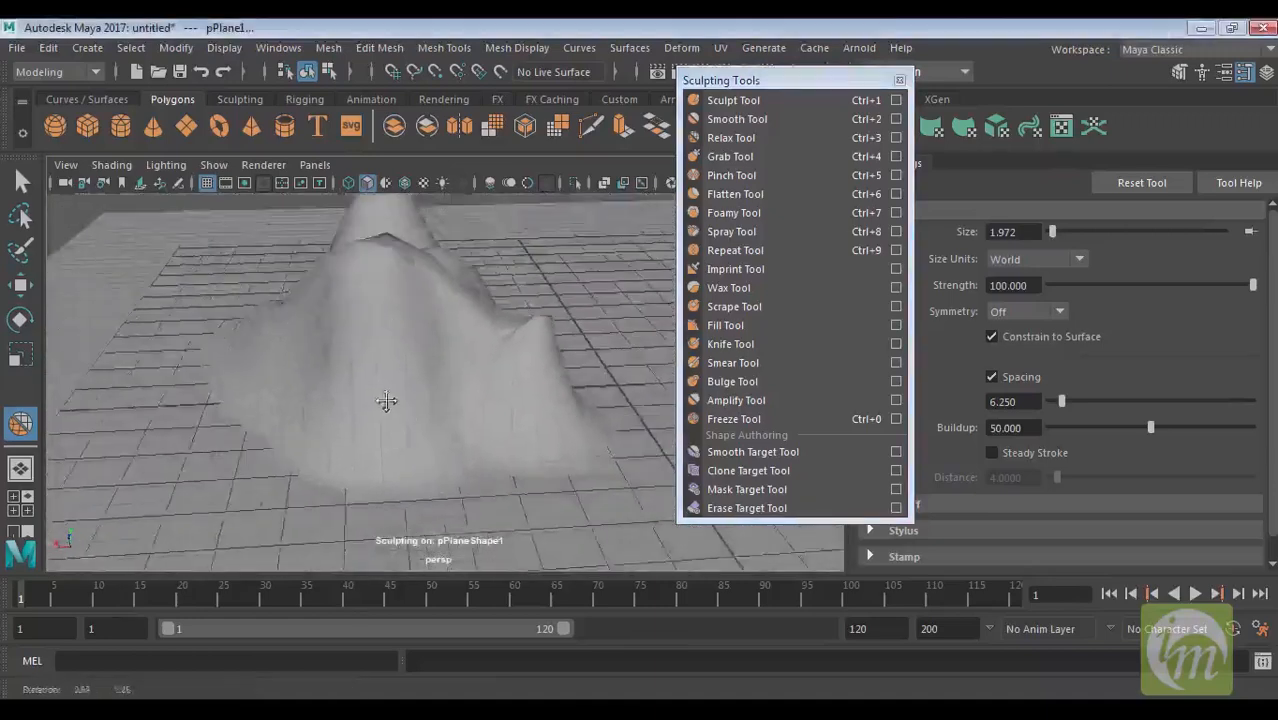
pyautogui.keyDown('alt'); pyautogui.moveTo(388, 405); pyautogui.dragTo(528, 440); pyautogui.keyUp('alt')
pyautogui.scroll(-5, 445, 271)
pyautogui.keyDown('alt'); pyautogui.moveTo(445, 271); pyautogui.dragTo(585, 428); pyautogui.keyUp('alt')
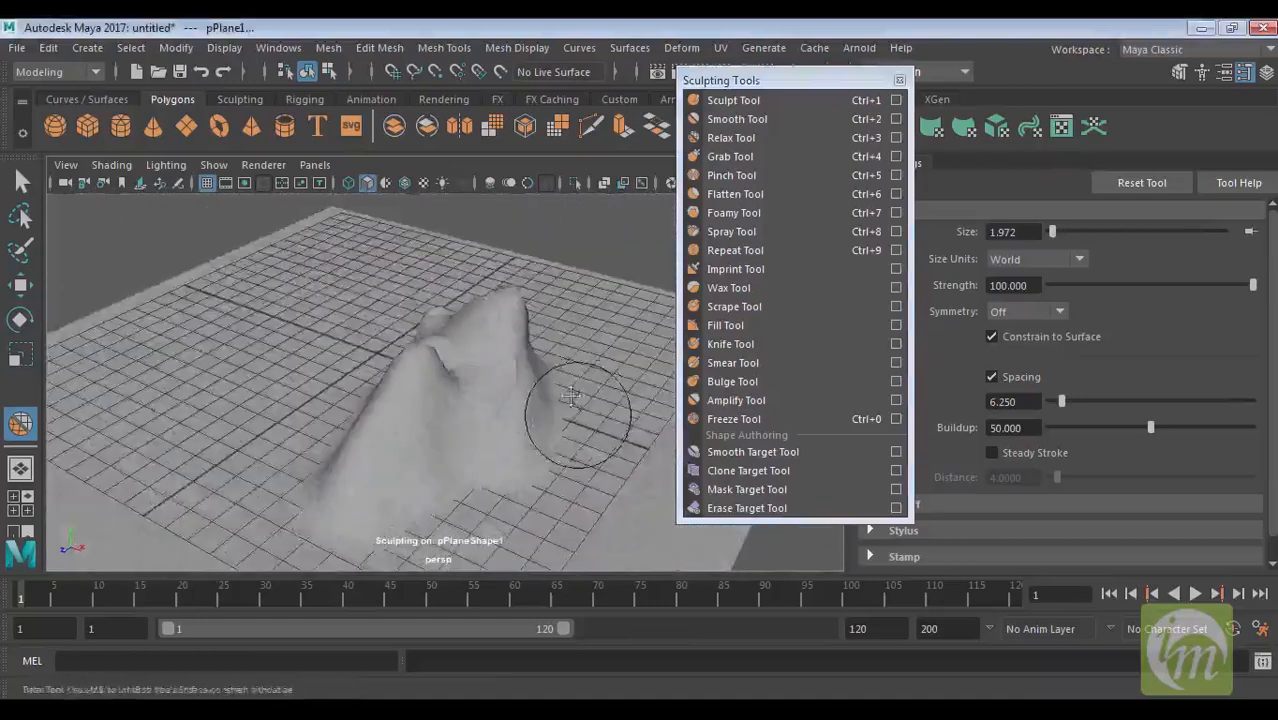
pyautogui.keyDown('alt'); pyautogui.moveTo(585, 428); pyautogui.dragTo(582, 348, button='middle'); pyautogui.keyUp('alt')
# Step: Extend the mountain range with additional peaks and foothills around its base using the Sculpt Tool at Strength 5
pyautogui.click(782, 103)
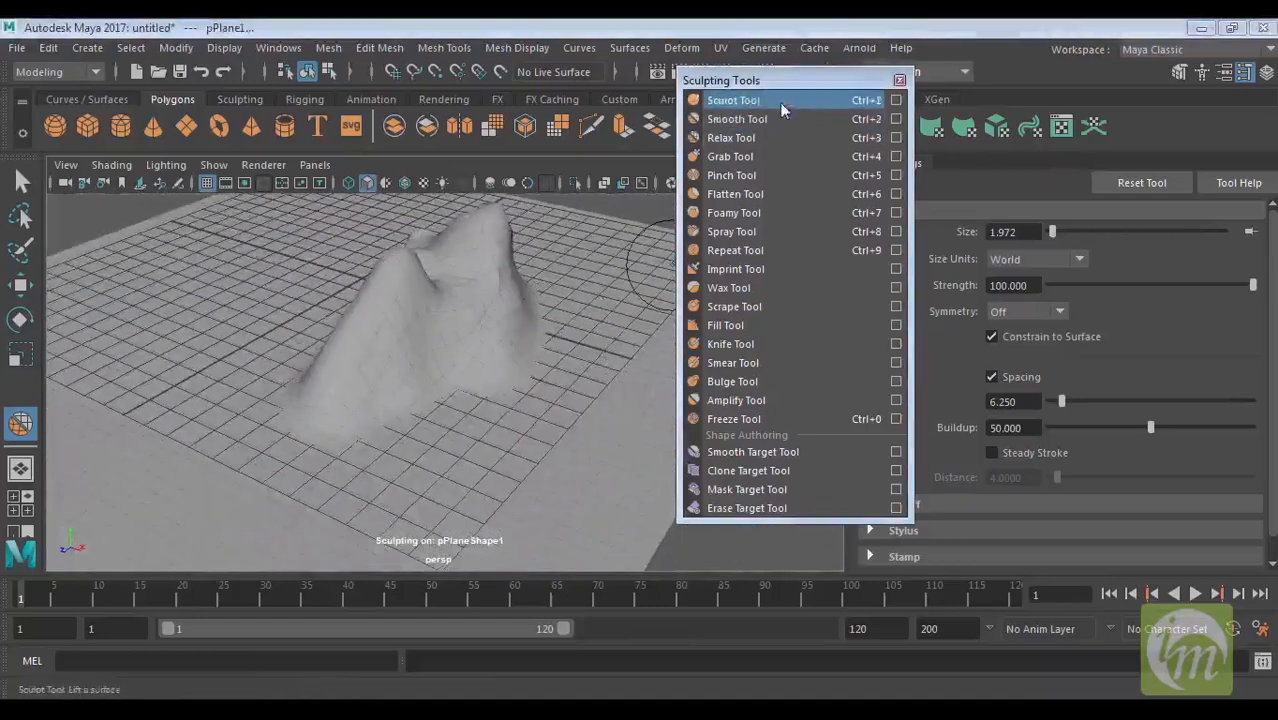
pyautogui.moveTo(516, 356); pyautogui.dragTo(492, 385)
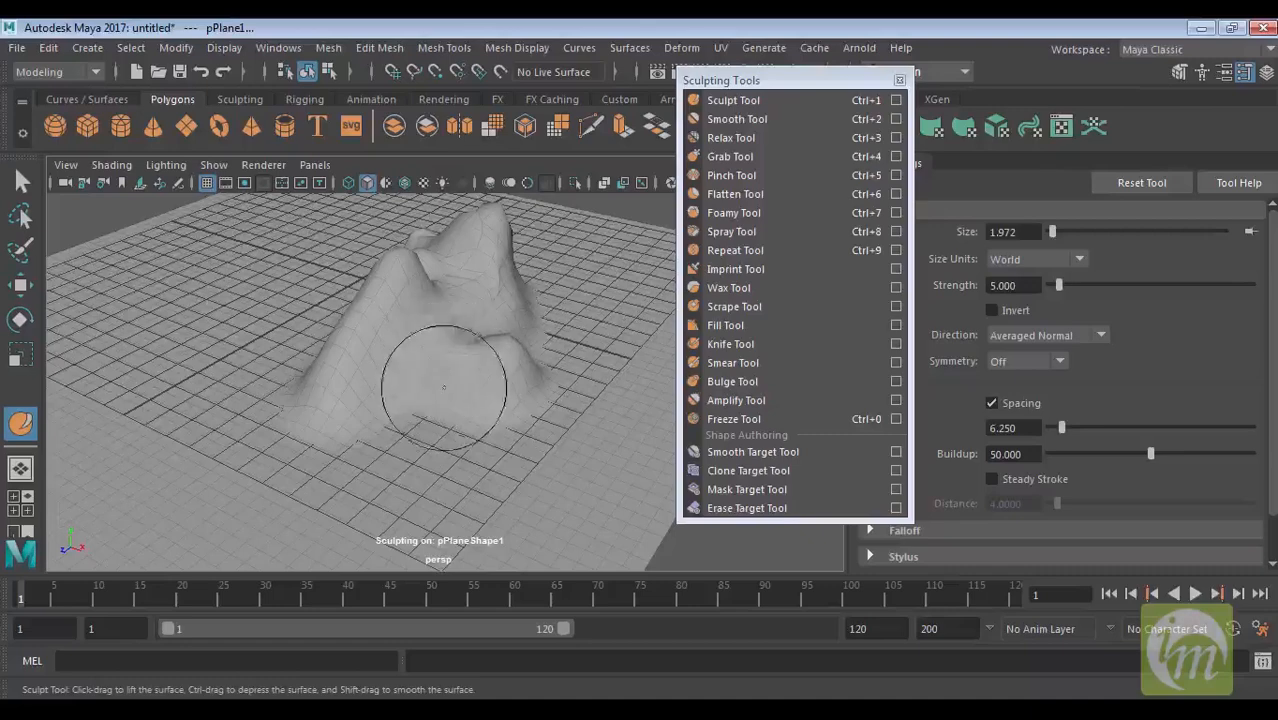
pyautogui.moveTo(479, 308)
pyautogui.keyDown('alt'); pyautogui.mouseDown()
pyautogui.moveTo(516, 337)
pyautogui.moveTo(419, 419)
pyautogui.moveTo(516, 275)
pyautogui.mouseUp(); pyautogui.keyUp('alt')
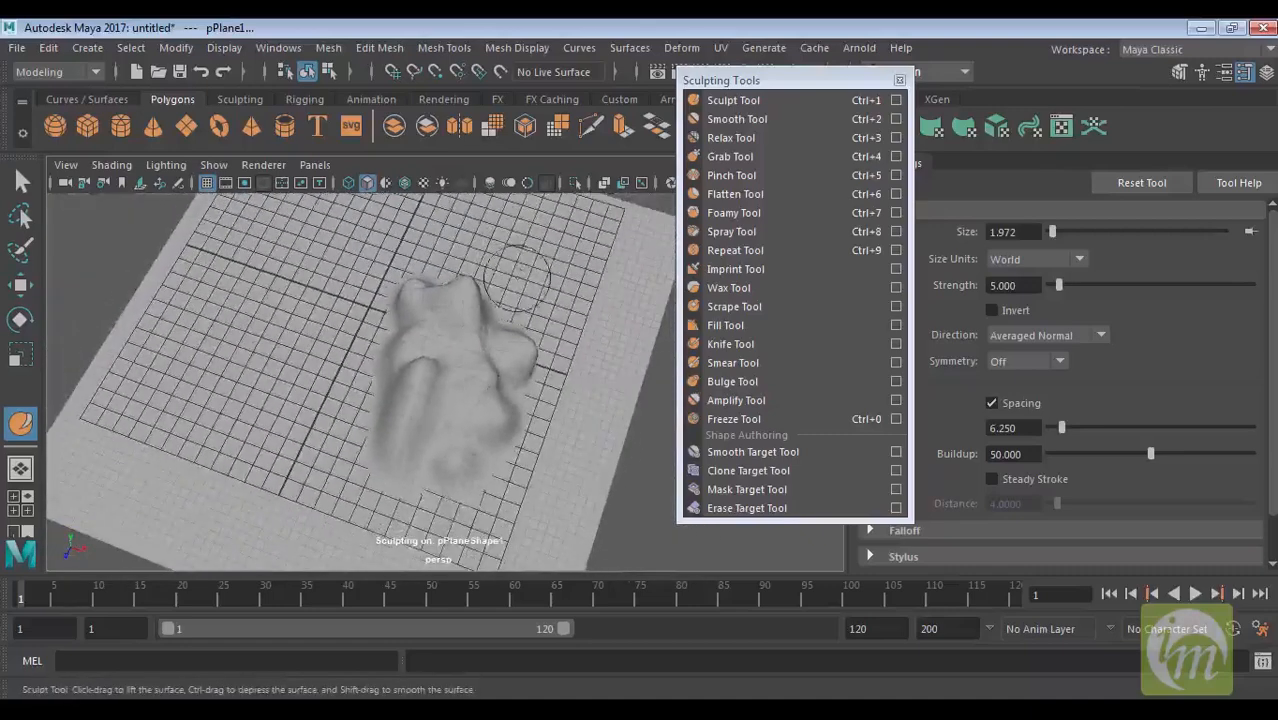
pyautogui.moveTo(443, 462); pyautogui.dragTo(430, 463)
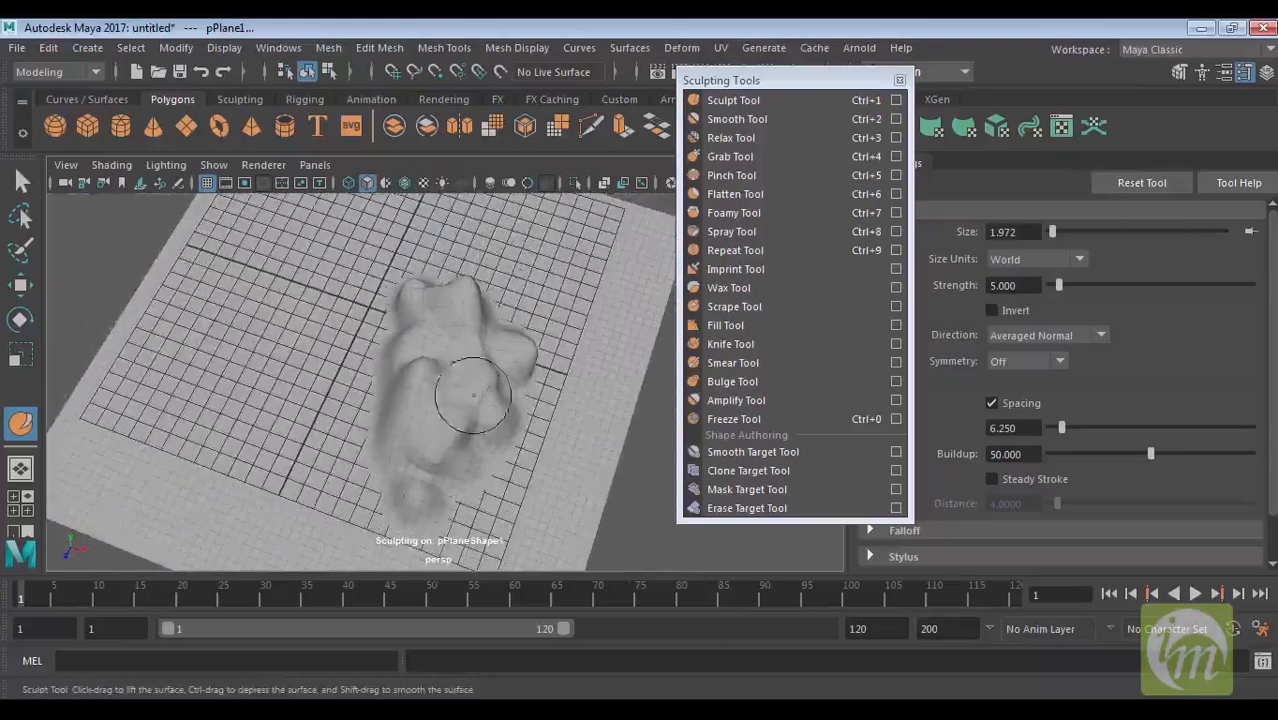
pyautogui.moveTo(474, 323)
pyautogui.keyDown('alt'); pyautogui.mouseDown()
pyautogui.moveTo(531, 294)
pyautogui.moveTo(608, 334)
pyautogui.moveTo(378, 355)
pyautogui.moveTo(357, 408)
pyautogui.mouseUp(); pyautogui.keyUp('alt')
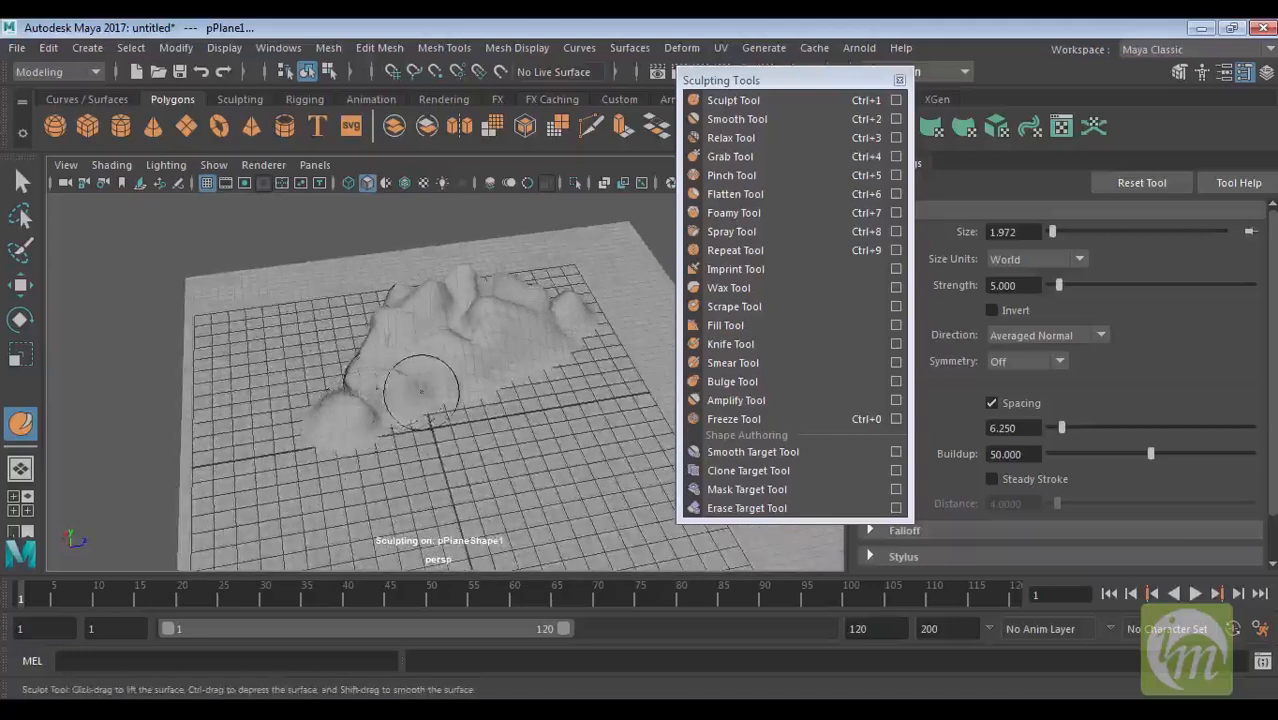
# Step: Undo the test stroke, set the Sculpt Strength to 2 and carve a shallow rounded basin in front of the mountains
pyautogui.moveTo(405, 335)
pyautogui.keyDown('alt'); pyautogui.mouseDown()
pyautogui.moveTo(380, 302)
pyautogui.moveTo(447, 304)
pyautogui.moveTo(395, 400)
pyautogui.mouseUp(); pyautogui.keyUp('alt')
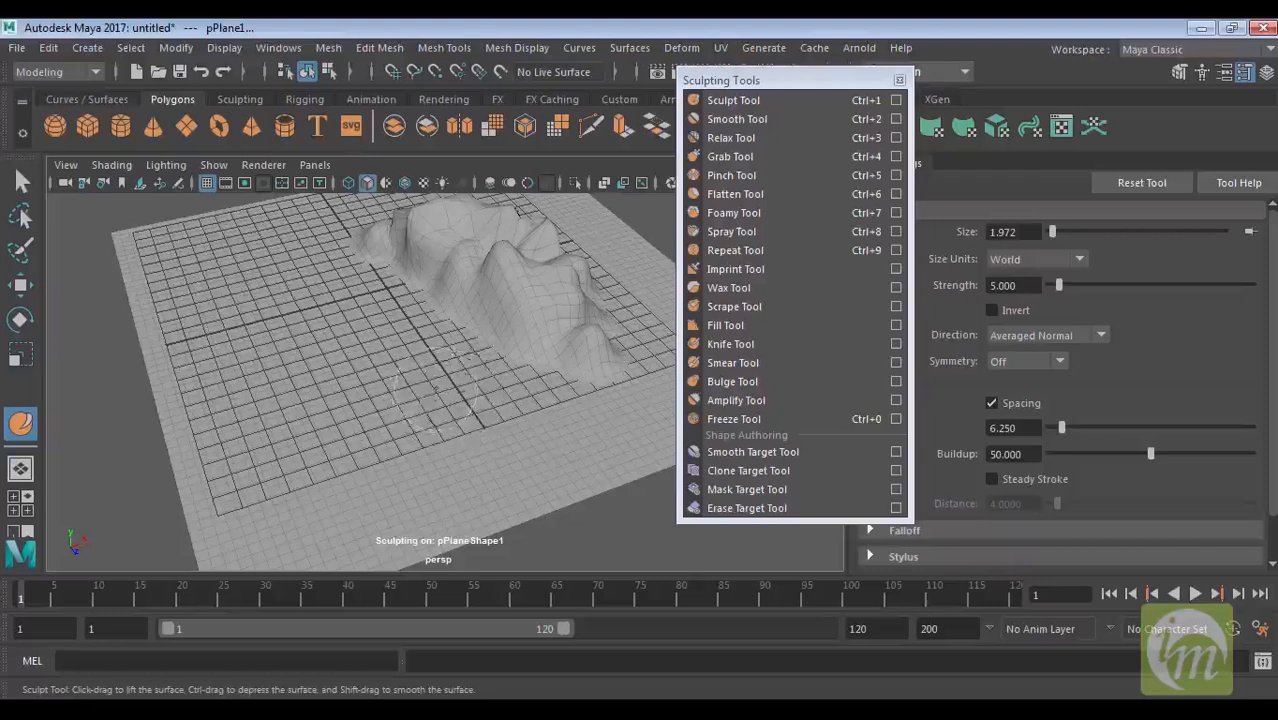
pyautogui.moveTo(446, 392); pyautogui.dragTo(490, 386)
pyautogui.hotkey('ctrl', 'z')
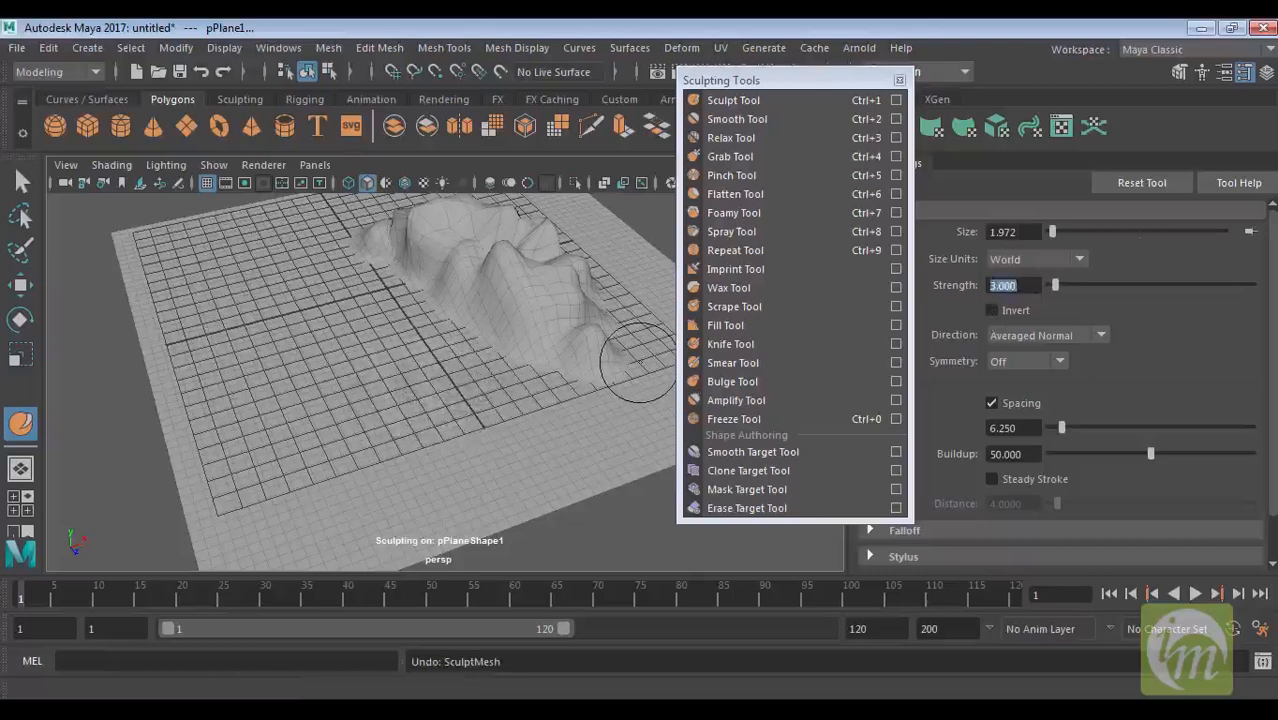
pyautogui.moveTo(444, 388)
pyautogui.mouseDown()
pyautogui.moveTo(425, 342)
pyautogui.moveTo(365, 332)
pyautogui.moveTo(345, 368)
pyautogui.moveTo(440, 420)
pyautogui.moveTo(365, 425)
pyautogui.moveTo(322, 395)
pyautogui.moveTo(305, 345)
pyautogui.mouseUp()
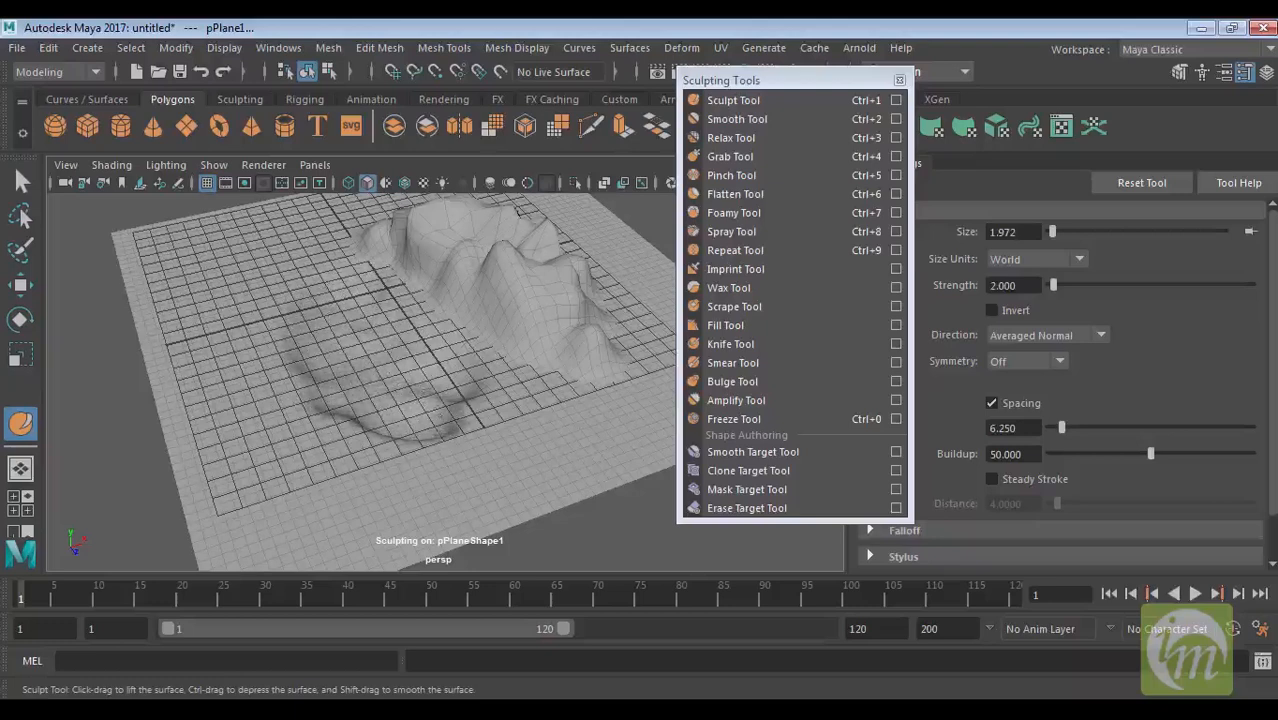
pyautogui.moveTo(421, 385)
pyautogui.keyDown('alt'); pyautogui.mouseDown()
pyautogui.moveTo(385, 425)
pyautogui.moveTo(438, 424)
pyautogui.moveTo(370, 415)
pyautogui.moveTo(308, 335)
pyautogui.moveTo(337, 319)
pyautogui.mouseUp(); pyautogui.keyUp('alt')
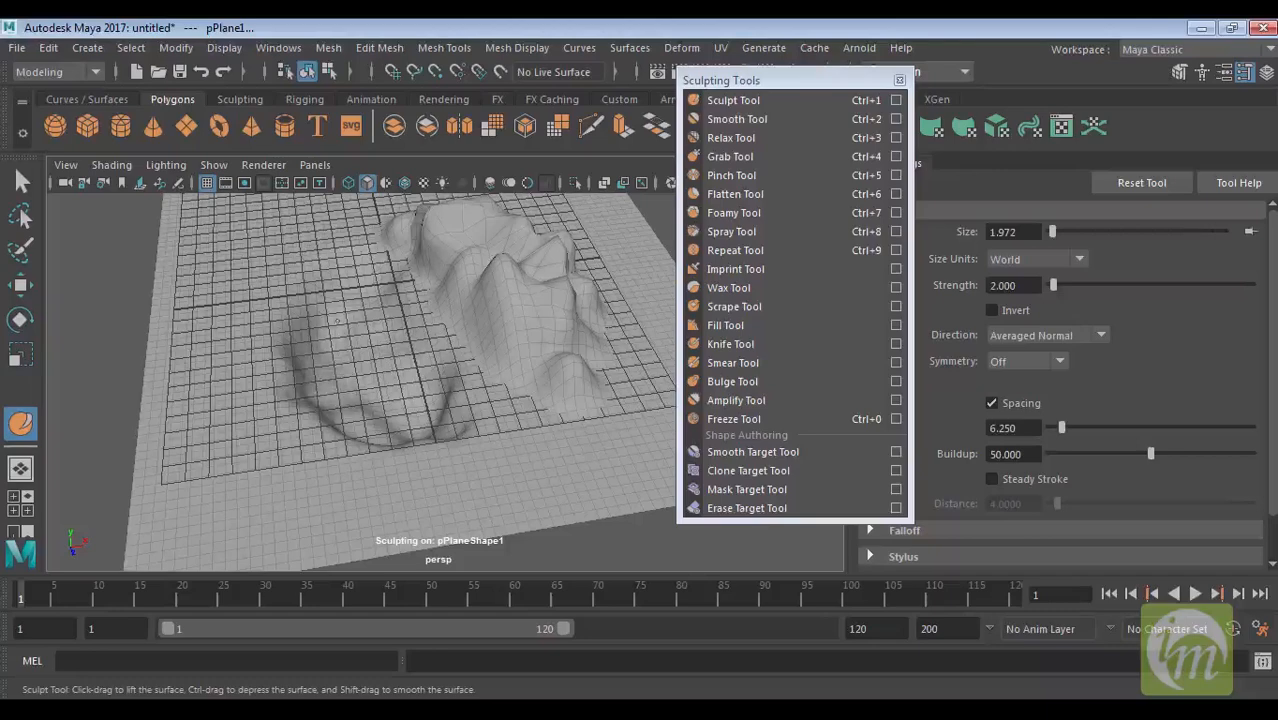
pyautogui.hotkey('ctrl', 'z')
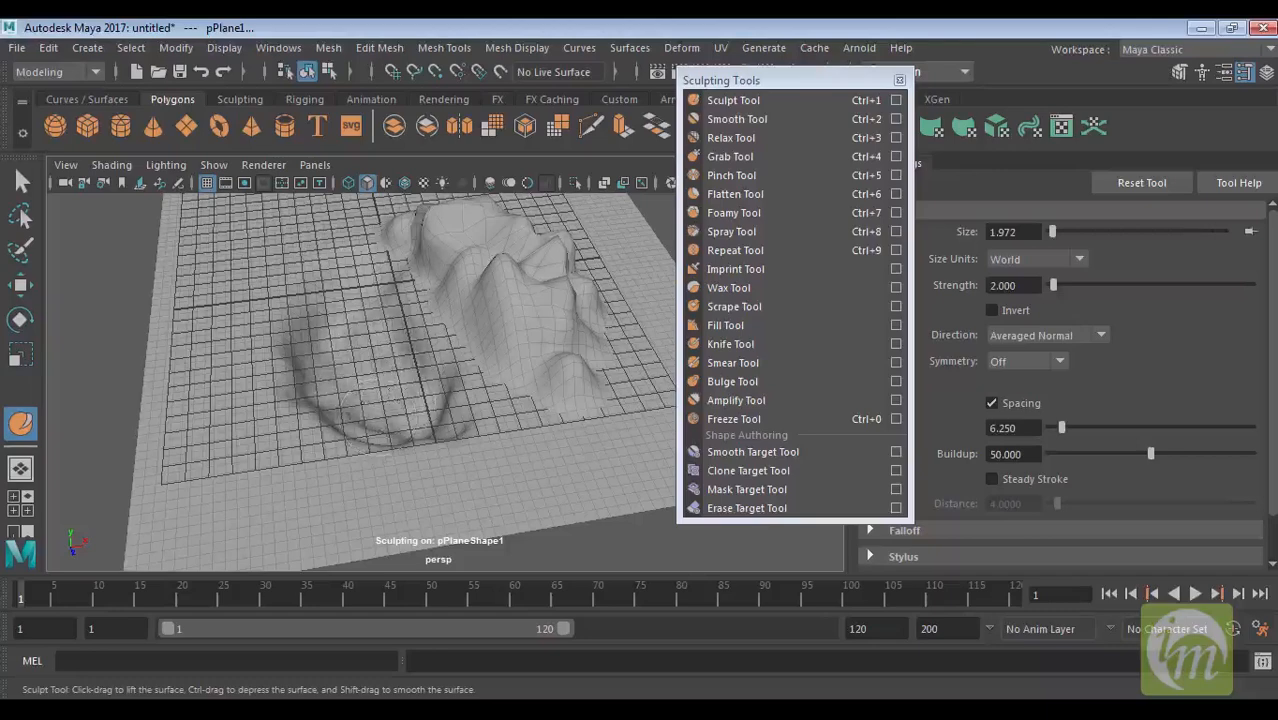
pyautogui.moveTo(456, 395)
pyautogui.keyDown('alt'); pyautogui.mouseDown()
pyautogui.moveTo(405, 370)
pyautogui.moveTo(488, 348)
pyautogui.moveTo(587, 352)
pyautogui.moveTo(395, 317)
pyautogui.mouseUp(); pyautogui.keyUp('alt')
# Step: Leave sculpting, close the Sculpting Tools window and draw a second polygon plane about 13.1 by 20.5 units over the basin
pyautogui.click(21, 180)
pyautogui.click(899, 79)
pyautogui.click(186, 126)
pyautogui.moveTo(240, 274); pyautogui.dragTo(642, 448)
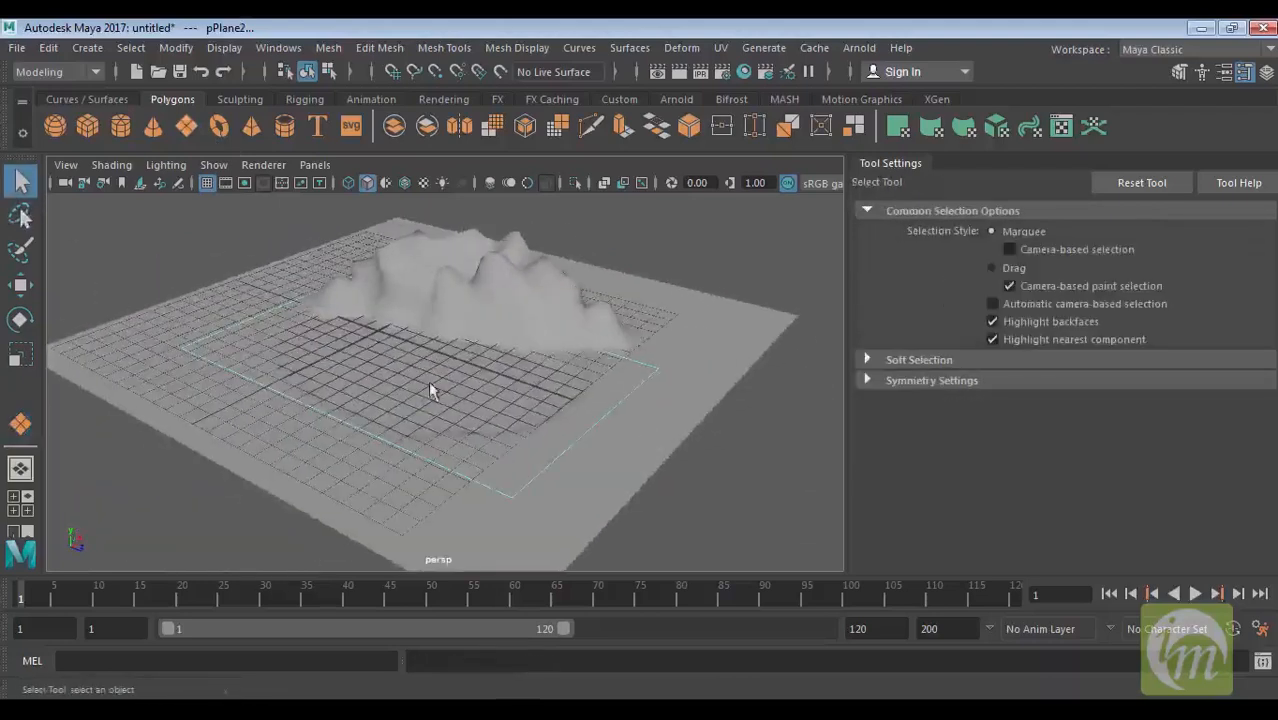
# Step: Show the Channel Box and raise the second plane's Subdivisions Width and Height together to 47
pyautogui.click(1266, 73)
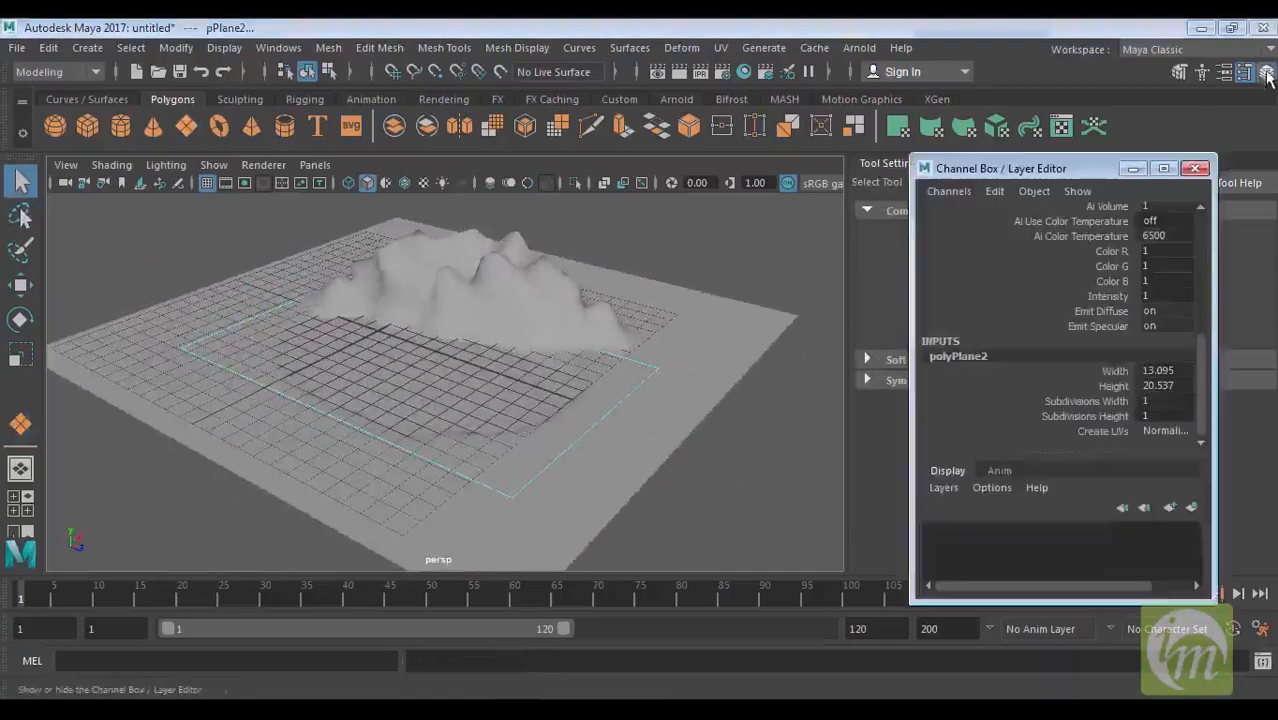
pyautogui.moveTo(1108, 410); pyautogui.dragTo(1106, 417)
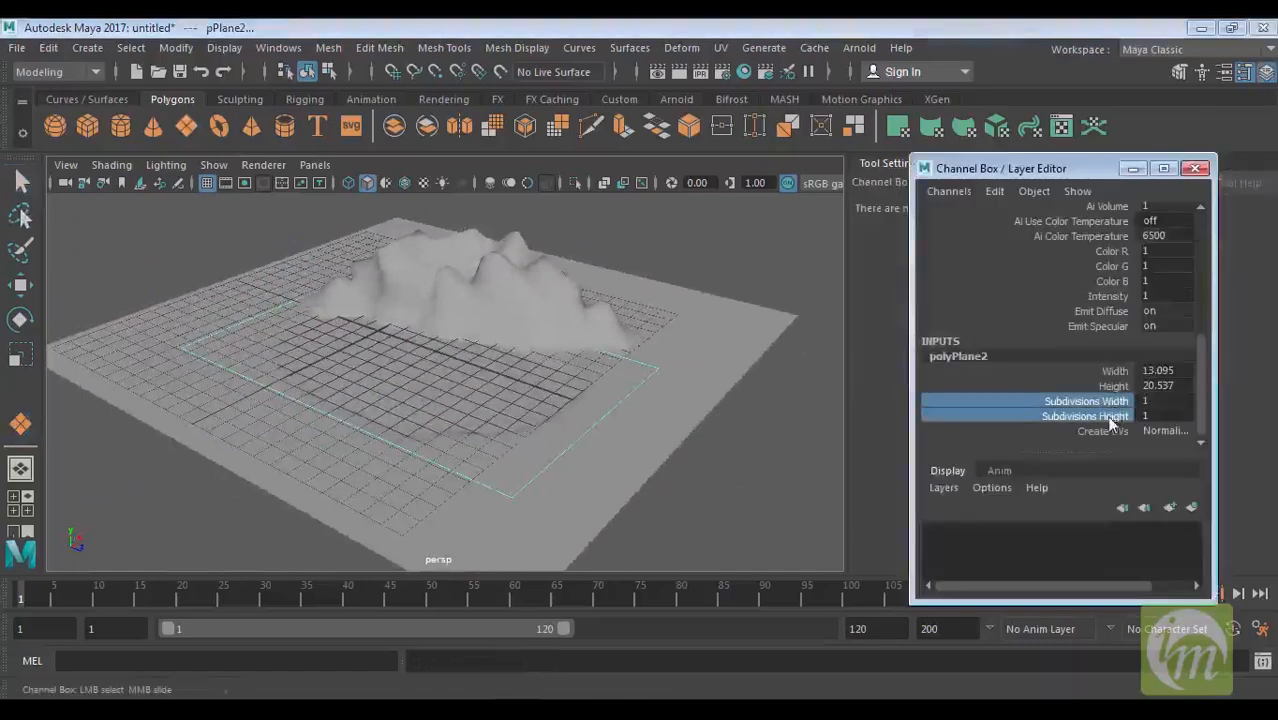
pyautogui.moveTo(557, 418); pyautogui.dragTo(982, 428, button='middle')
pyautogui.keyDown('alt'); pyautogui.moveTo(578, 479); pyautogui.dragTo(630, 469); pyautogui.keyUp('alt')
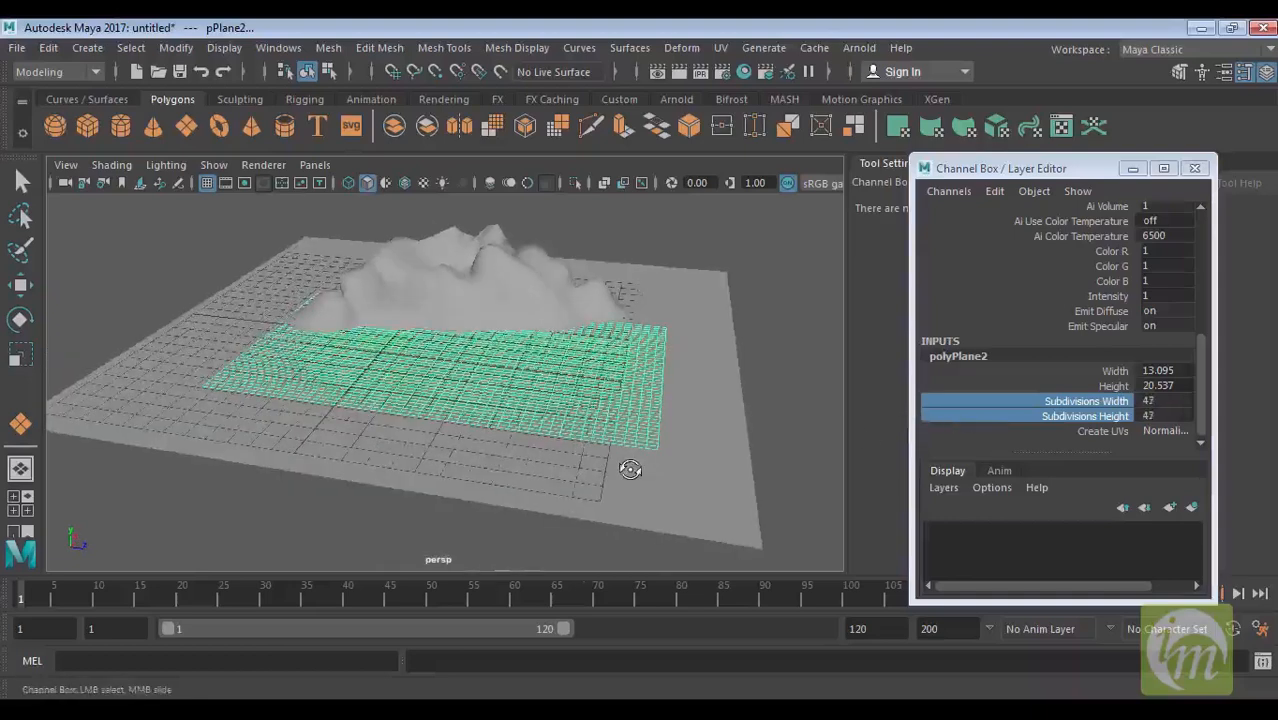
# Step: Move the second plane down into the basin, about 1 unit below the grid, and frame it
pyautogui.press('w')
pyautogui.moveTo(458, 263)
pyautogui.mouseDown()
pyautogui.moveTo(457, 284)
pyautogui.moveTo(470, 284)
pyautogui.mouseUp()
pyautogui.press('f')
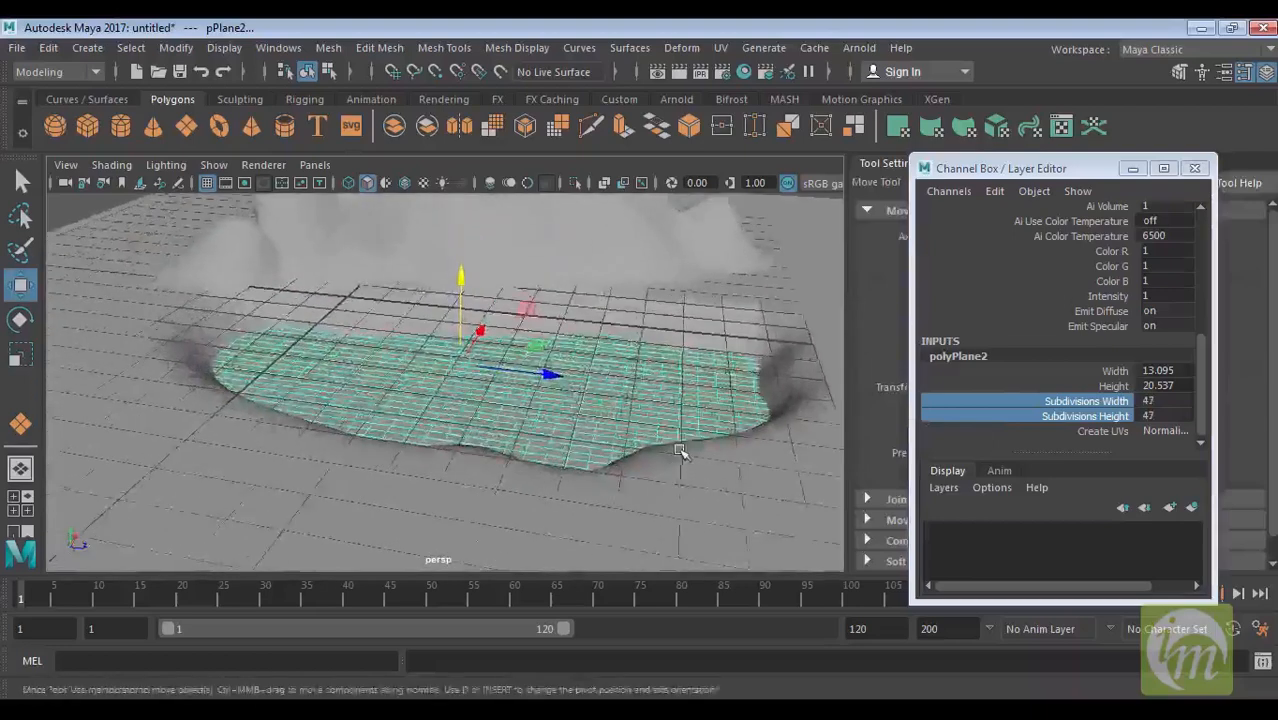
# Step: Apply a nonlinear Wave deformer to the second plane and expand its wave attributes
pyautogui.click(681, 47)
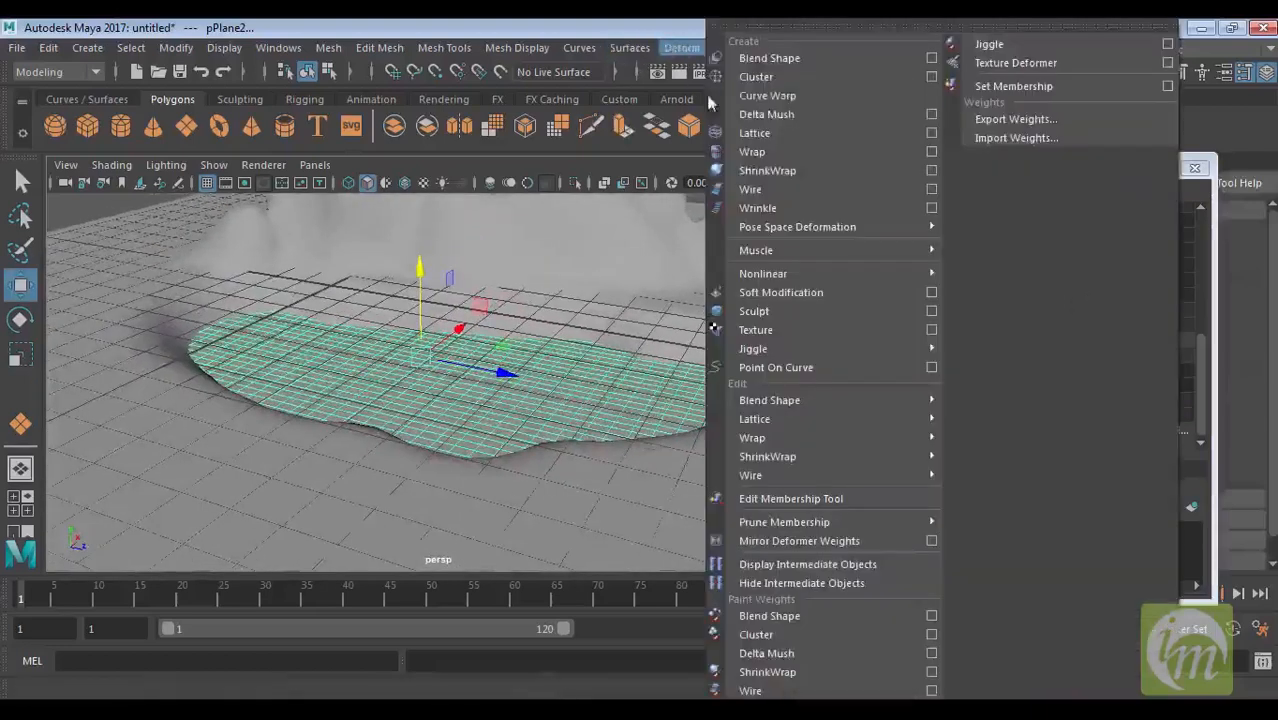
pyautogui.moveTo(823, 257)
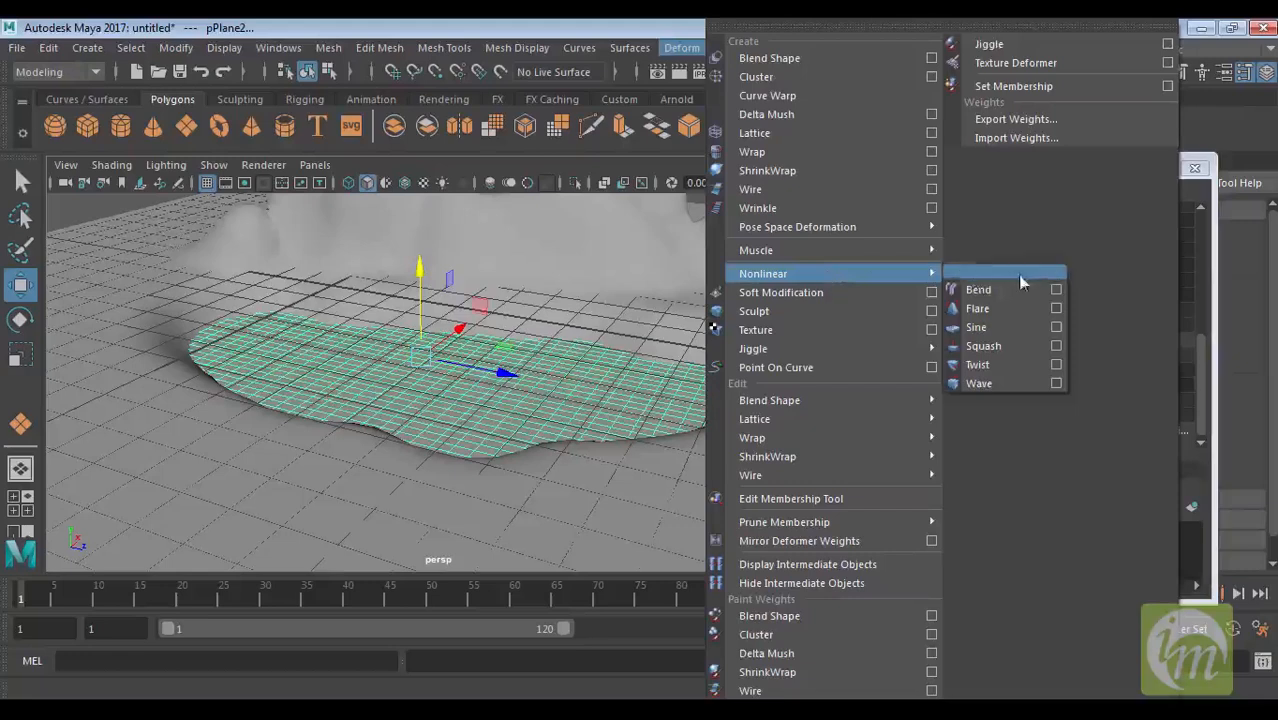
pyautogui.click(1030, 384)
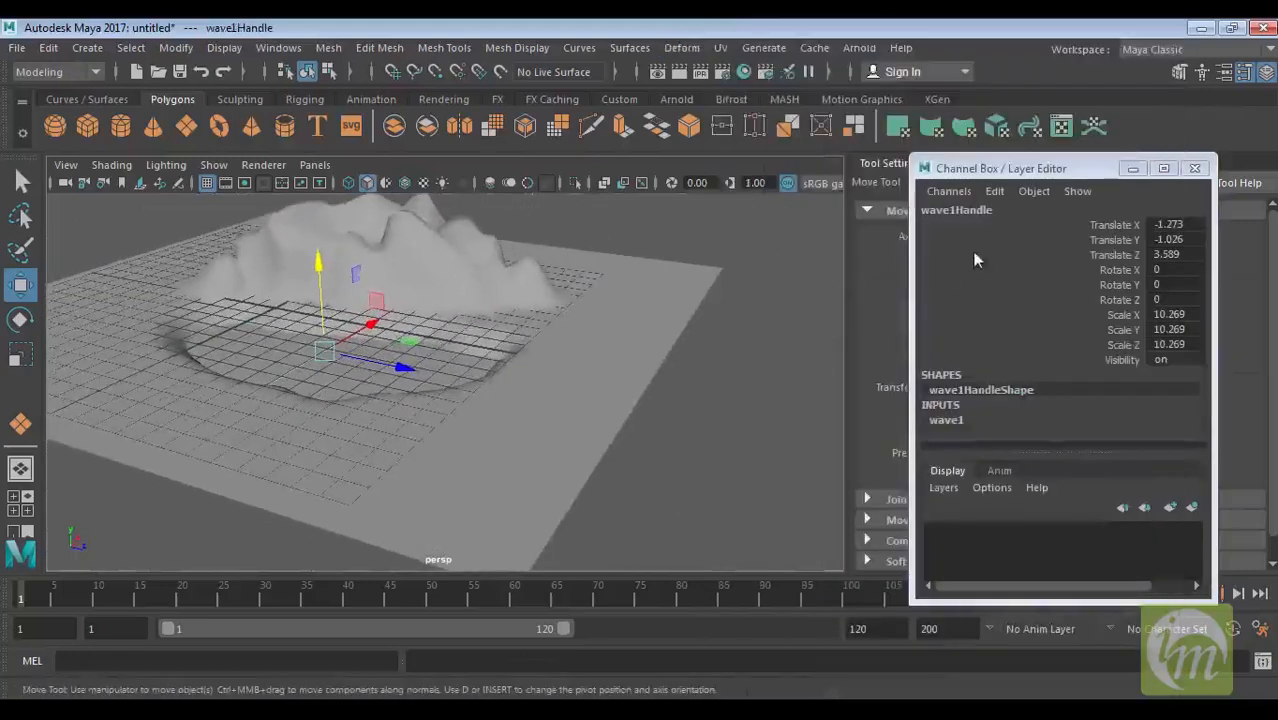
pyautogui.click(955, 423)
pyautogui.scroll(-3, 1146, 352)
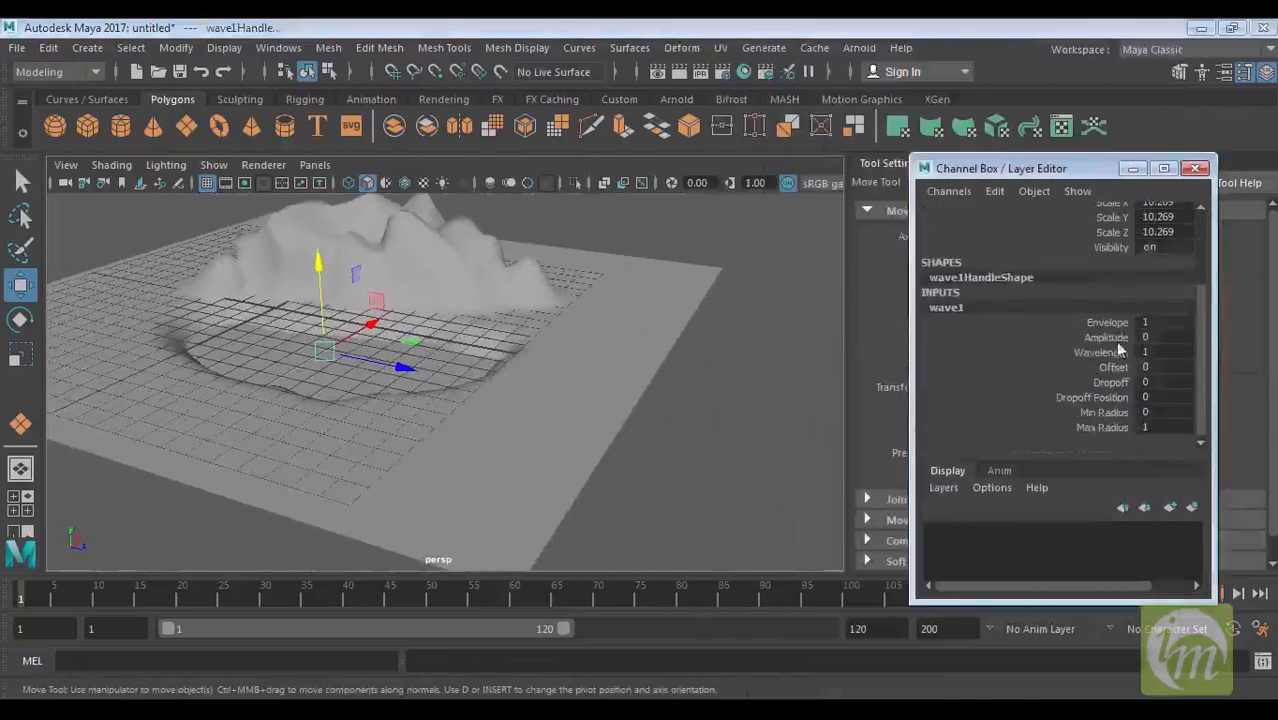
# Step: Set the wave deformer's Amplitude and Wavelength each to 0.1
pyautogui.click(1107, 322)
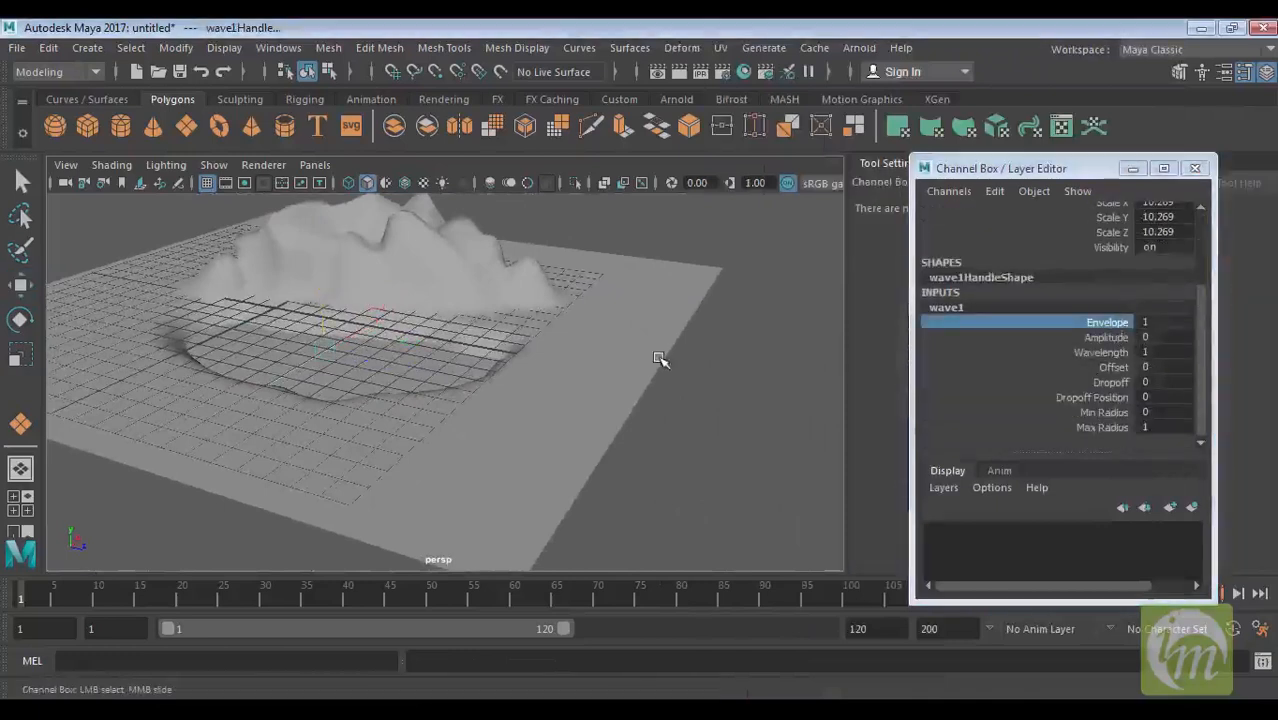
pyautogui.click(1104, 352)
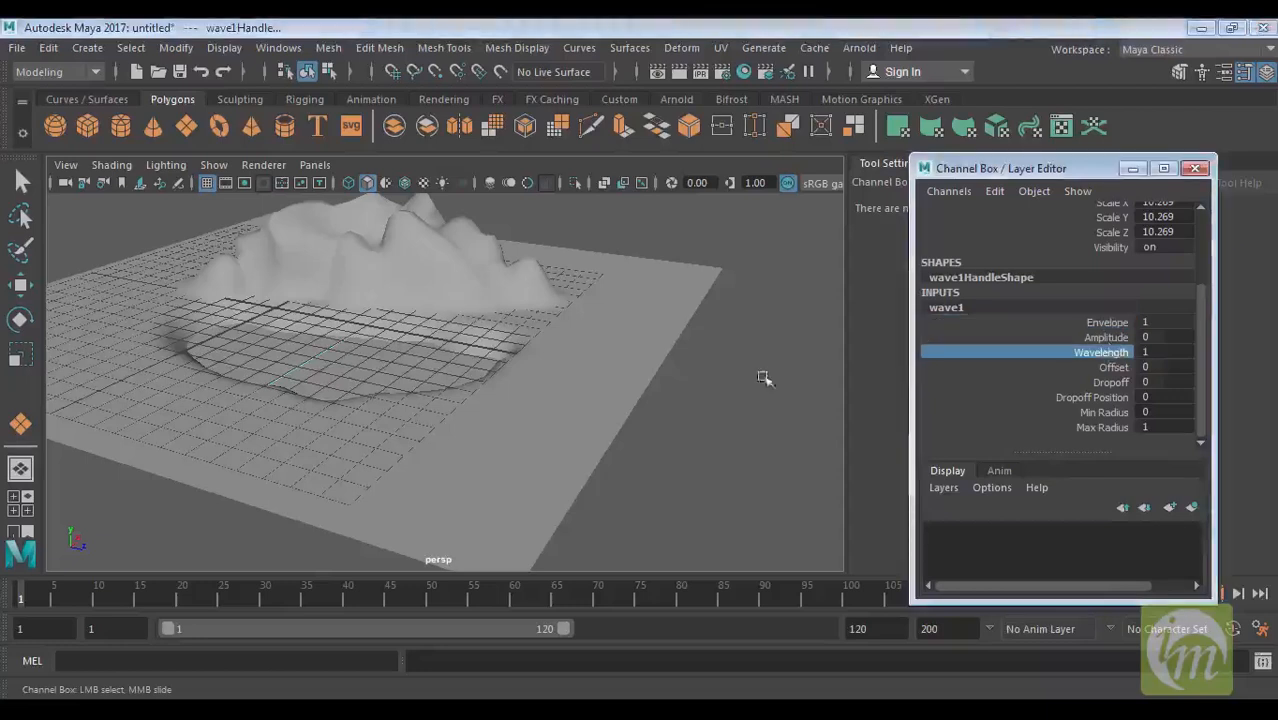
pyautogui.click(1105, 337)
pyautogui.moveTo(776, 363); pyautogui.dragTo(776, 367, button='middle')
pyautogui.keyDown('alt'); pyautogui.moveTo(776, 368); pyautogui.dragTo(534, 408); pyautogui.keyUp('alt')
pyautogui.moveTo(534, 408)
pyautogui.keyDown('alt'); pyautogui.mouseDown(button='right')
pyautogui.moveTo(682, 465)
pyautogui.moveTo(664, 508)
pyautogui.mouseUp(button='right'); pyautogui.keyUp('alt')
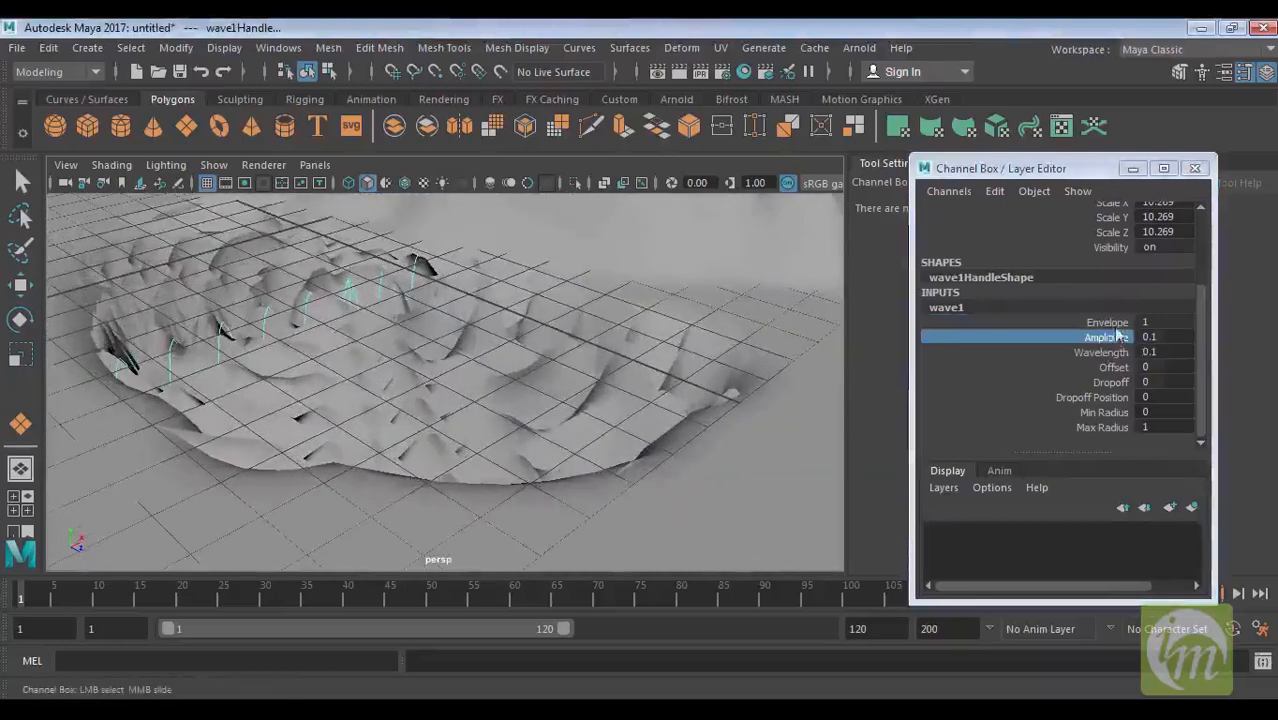
# Step: Set the wave deformer's Wavelength to 0.5 and its Amplitude to 0.05
pyautogui.click(1110, 353)
pyautogui.moveTo(716, 374); pyautogui.dragTo(724, 378, button='middle')
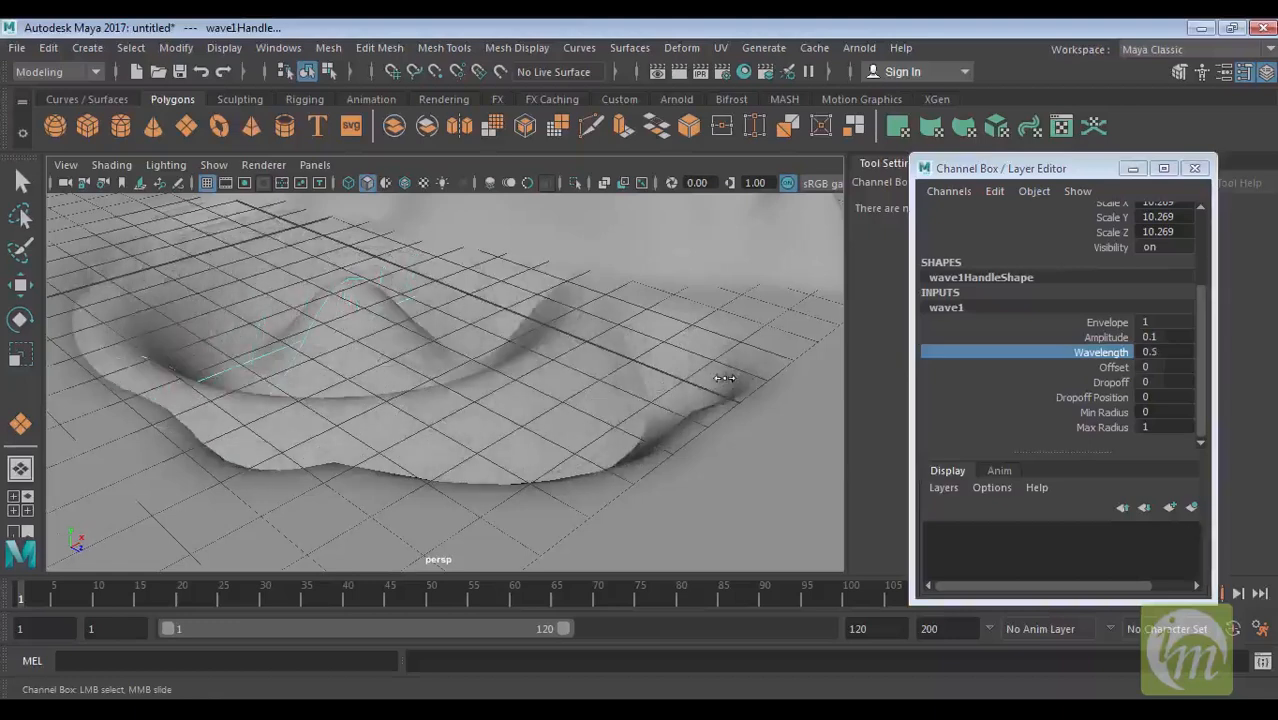
pyautogui.click(1170, 338)
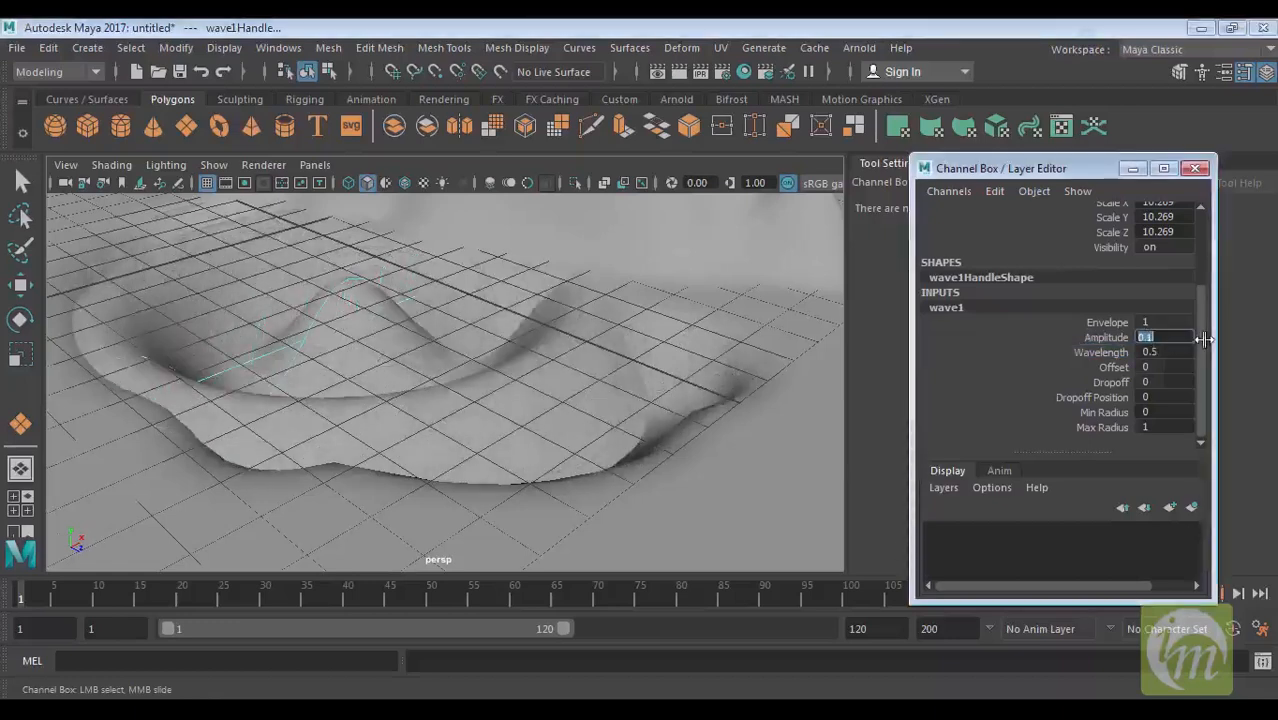
pyautogui.write('.05')
pyautogui.press('Return')
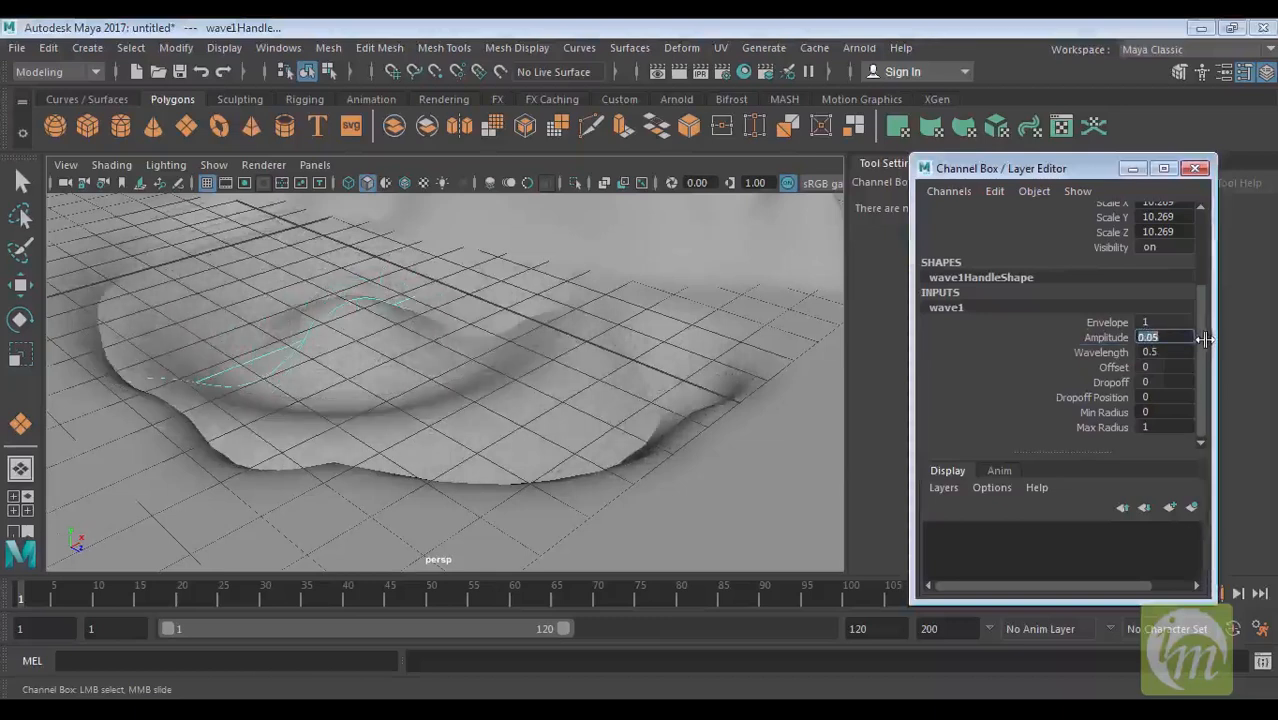
# Step: Set the wave deformer's Wavelength to 0.1 and its Amplitude to 0.01
pyautogui.click(1118, 352)
pyautogui.moveTo(628, 352); pyautogui.dragTo(616, 352, button='middle')
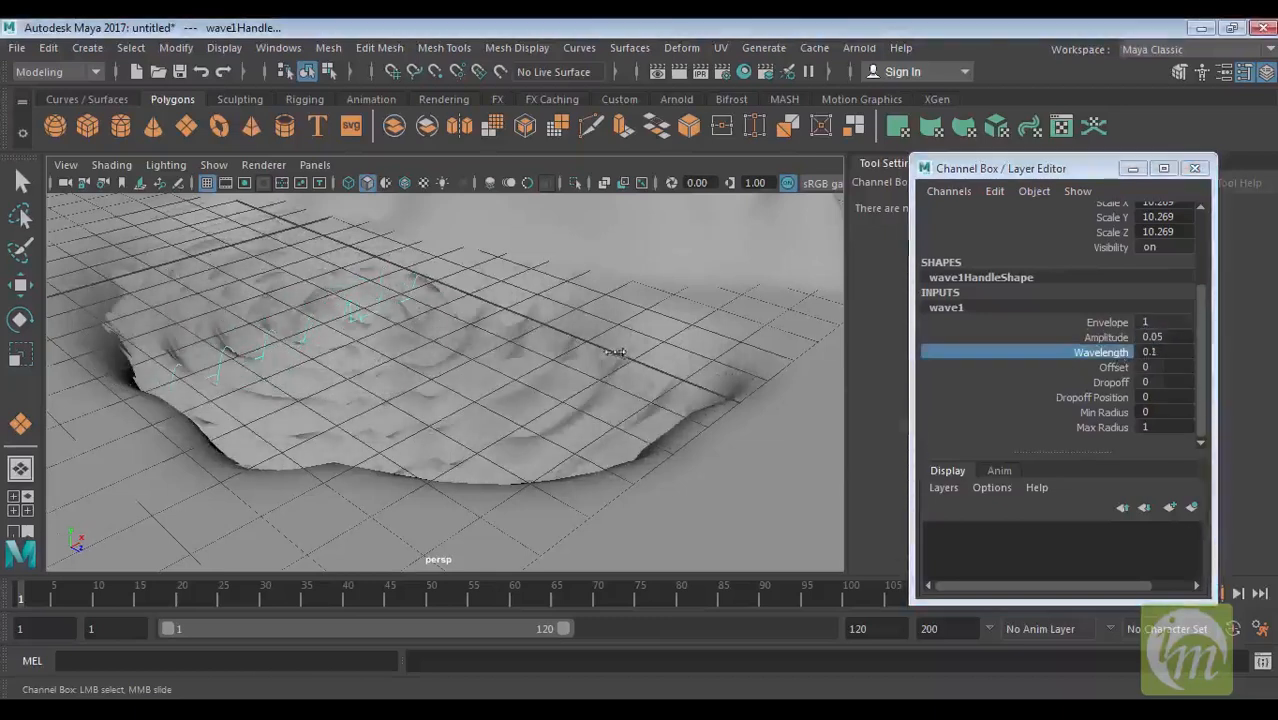
pyautogui.click(1170, 337)
pyautogui.write('0')
pyautogui.press('Return')
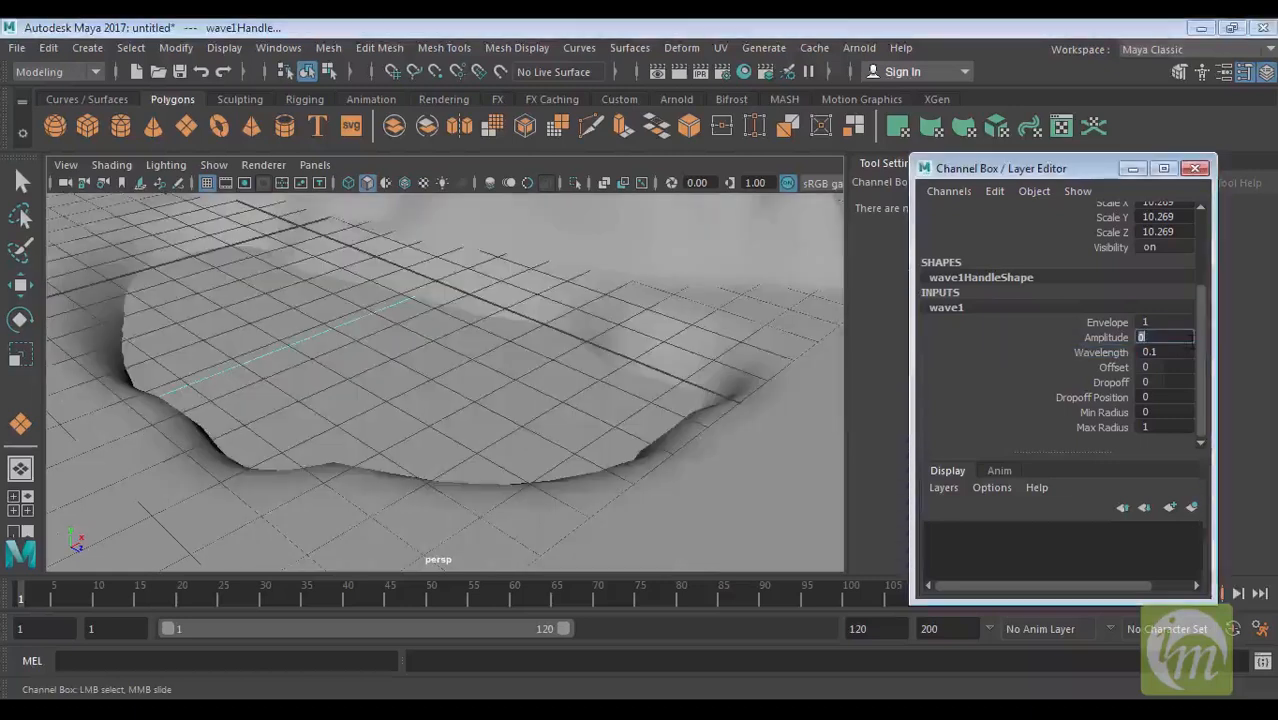
pyautogui.write('.01')
pyautogui.press('Return')
# Step: Clear the selection and hide the viewport grid, keeping the whole landscape in view
pyautogui.keyDown('alt'); pyautogui.moveTo(538, 383); pyautogui.dragTo(442, 251, button='right'); pyautogui.keyUp('alt')
pyautogui.keyDown('alt'); pyautogui.moveTo(540, 408); pyautogui.dragTo(470, 300, button='right'); pyautogui.keyUp('alt')
pyautogui.click(650, 254)
pyautogui.keyDown('alt'); pyautogui.moveTo(561, 388); pyautogui.dragTo(593, 379); pyautogui.keyUp('alt')
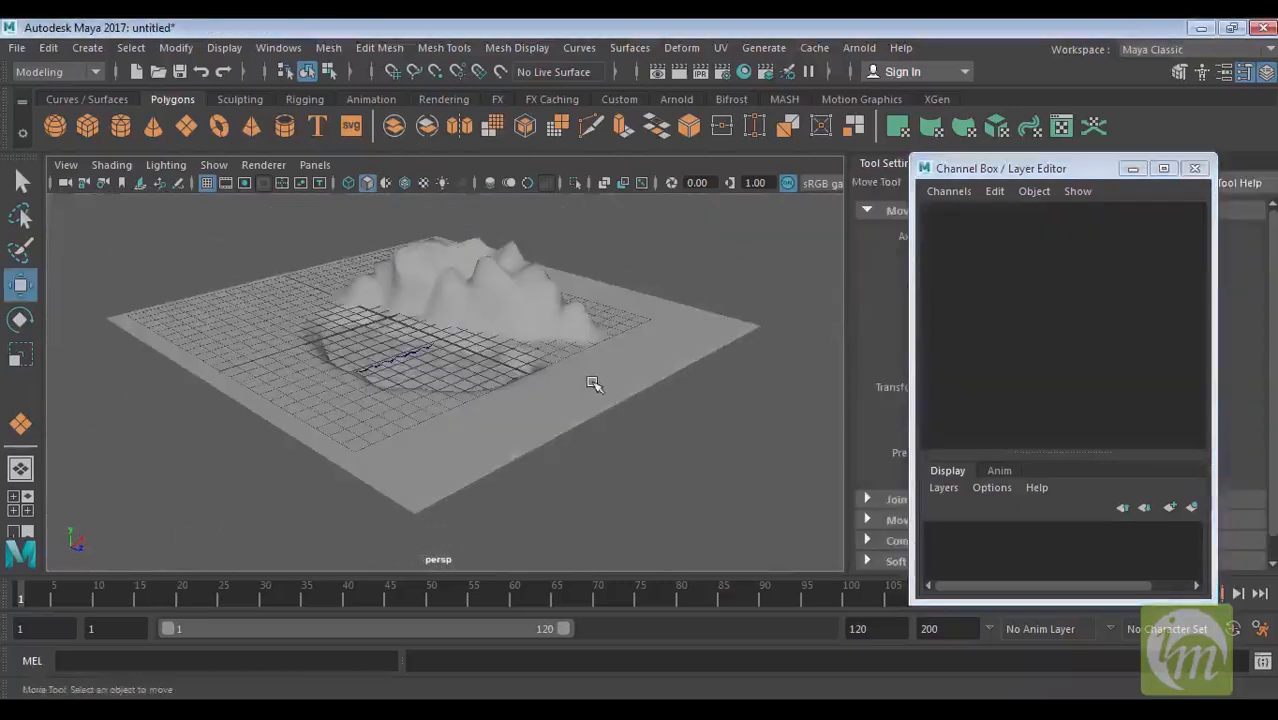
pyautogui.click(207, 183)
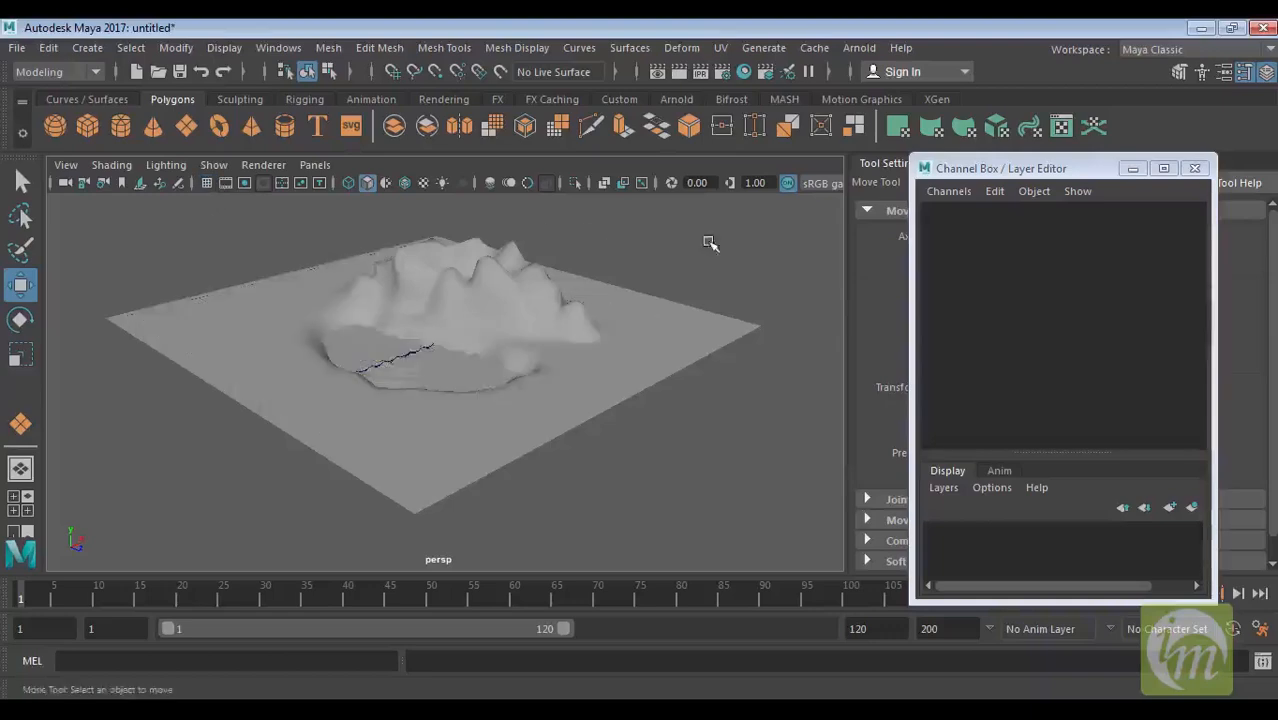
pyautogui.moveTo(639, 348)
pyautogui.keyDown('alt'); pyautogui.mouseDown(button='right')
pyautogui.moveTo(722, 493)
pyautogui.moveTo(668, 442)
pyautogui.moveTo(699, 365)
pyautogui.mouseUp(button='right'); pyautogui.keyUp('alt')
# Step: Select the terrain plane, assign it a new Lambert material, and minimise the floating Channel Box to expose the material's attributes
pyautogui.click(699, 365)
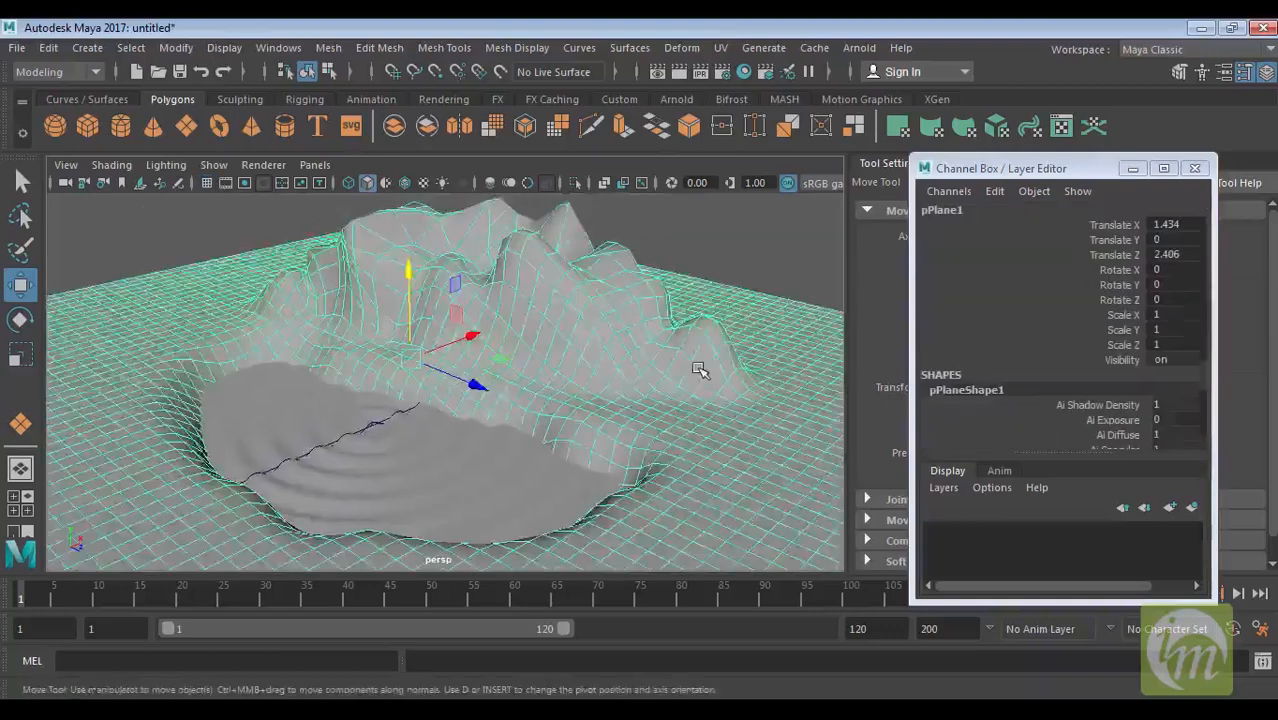
pyautogui.scroll(-3, 699, 365)
pyautogui.scroll(-2, 646, 322)
pyautogui.keyDown('alt'); pyautogui.moveTo(639, 331); pyautogui.dragTo(678, 448, button='right'); pyautogui.keyUp('alt')
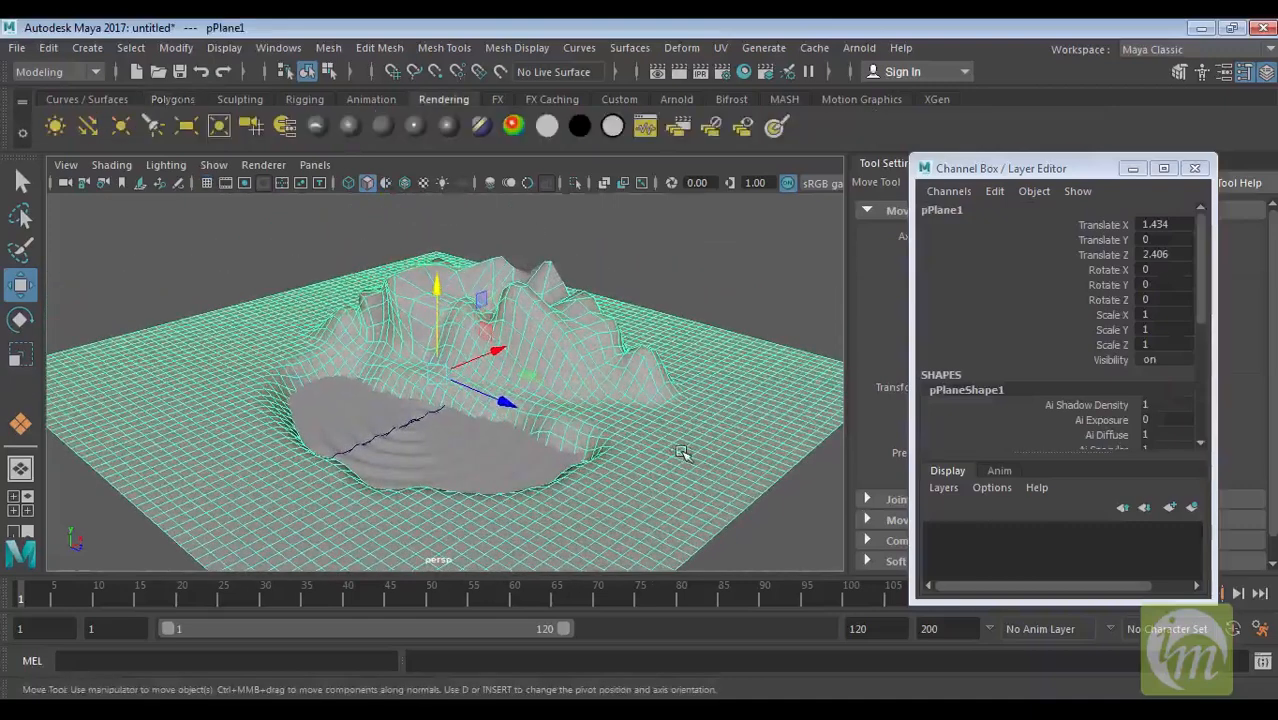
pyautogui.keyDown('alt'); pyautogui.moveTo(690, 395); pyautogui.dragTo(760, 440, button='right'); pyautogui.keyUp('alt')
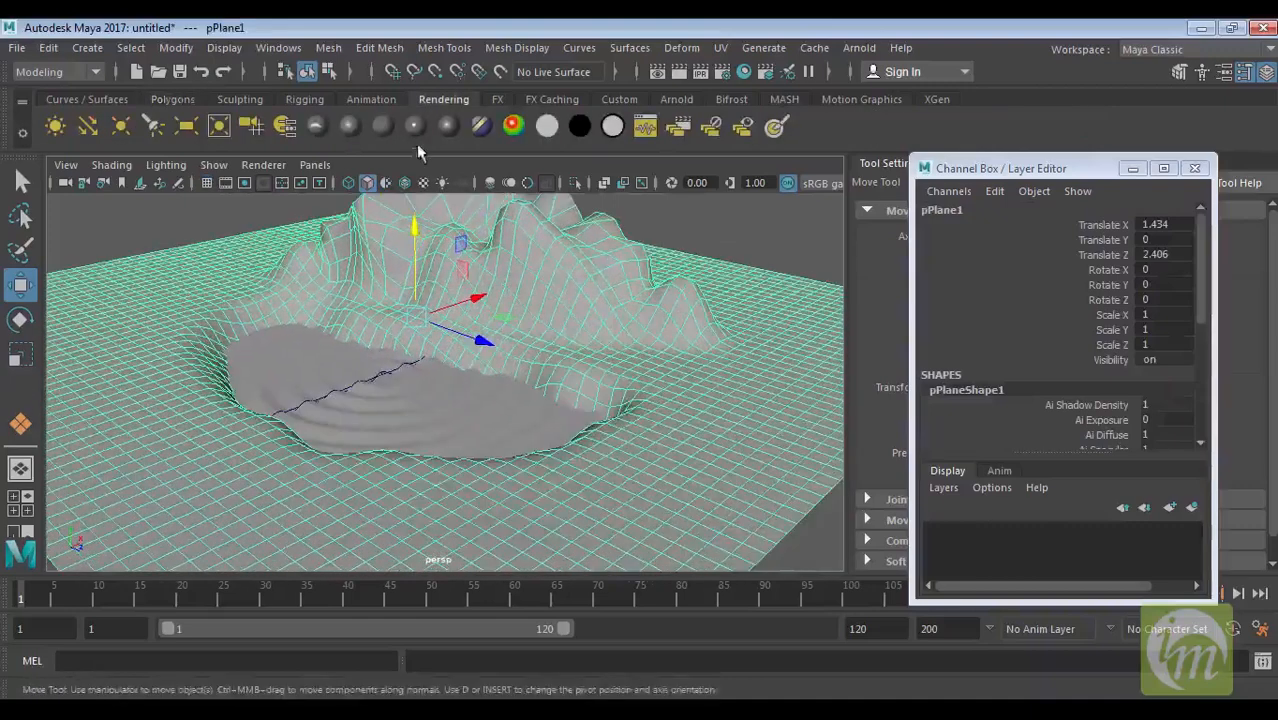
pyautogui.click(382, 126)
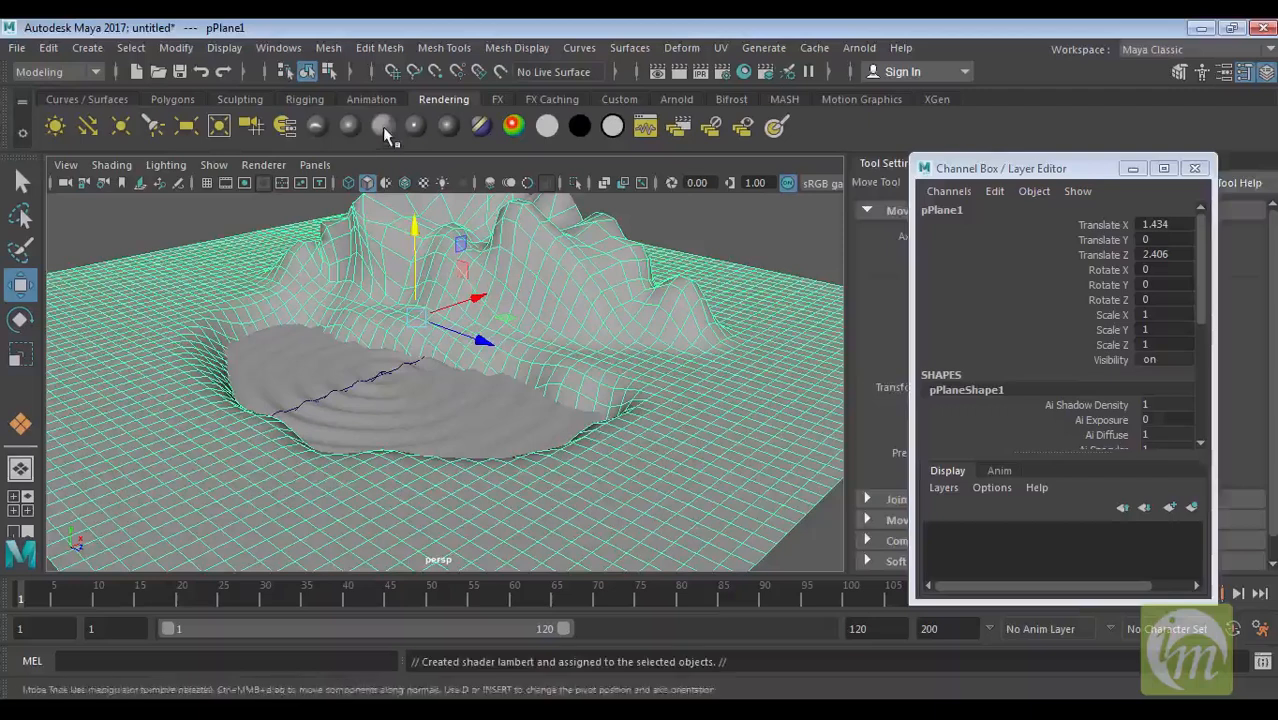
pyautogui.click(1133, 168)
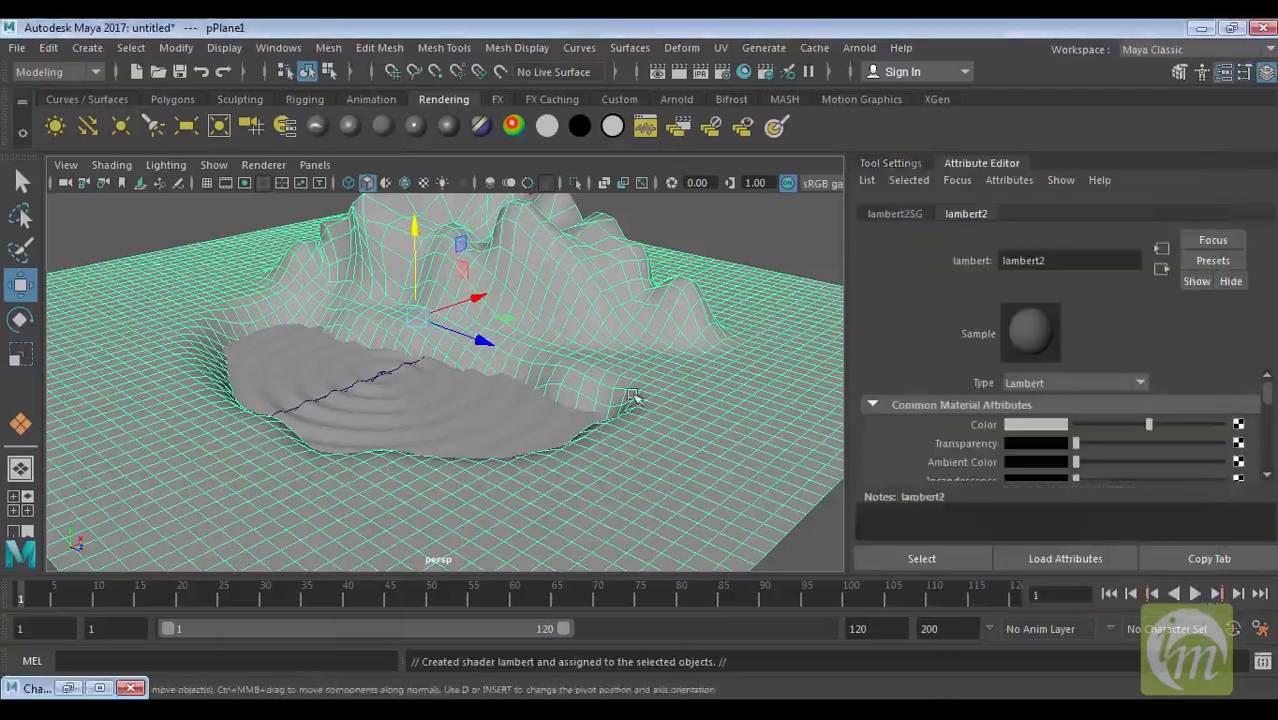
# Step: Connect a File texture to the Lambert material's Color and open the browser for its image
pyautogui.click(1238, 425)
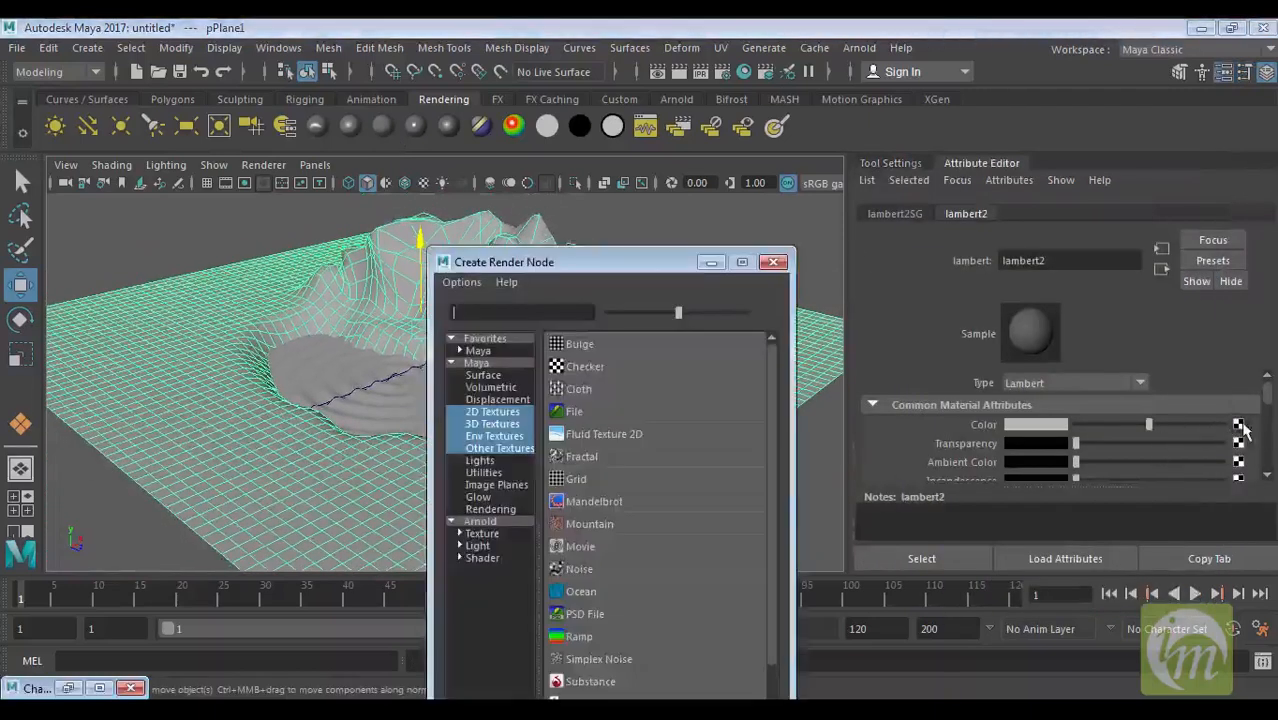
pyautogui.click(574, 412)
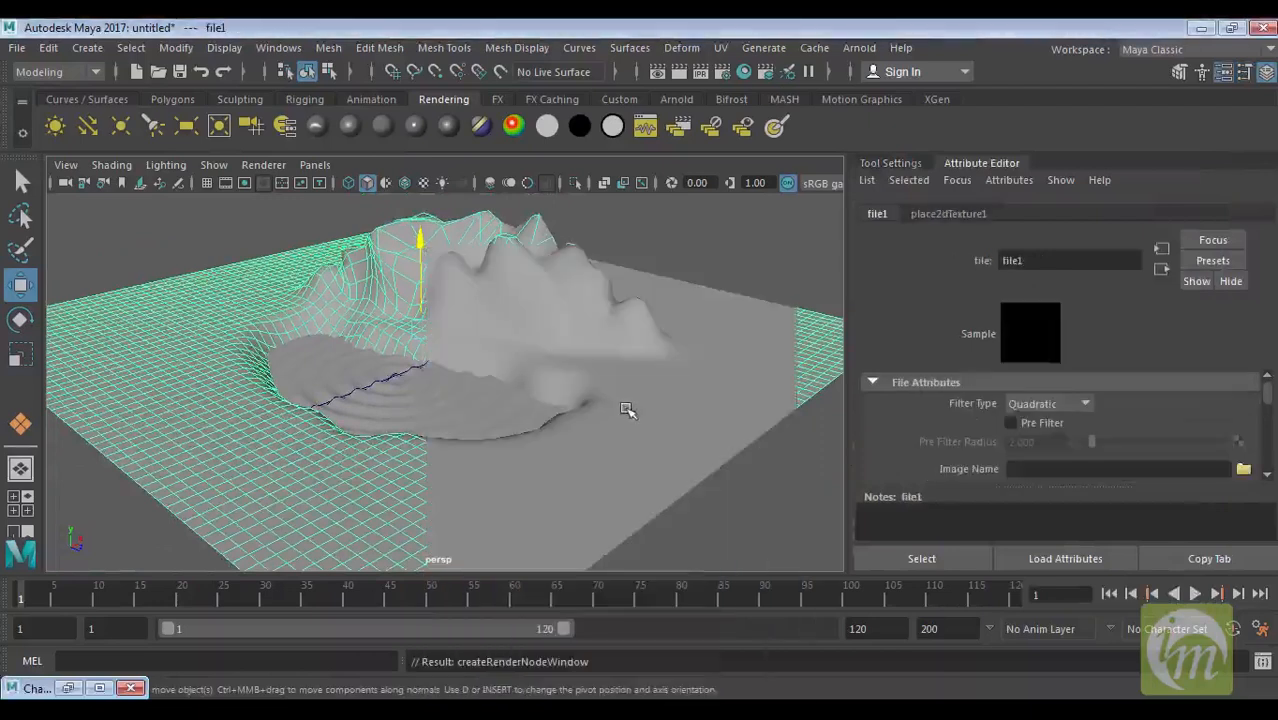
pyautogui.keyDown('alt'); pyautogui.moveTo(608, 369); pyautogui.dragTo(643, 374, button='middle'); pyautogui.keyUp('alt')
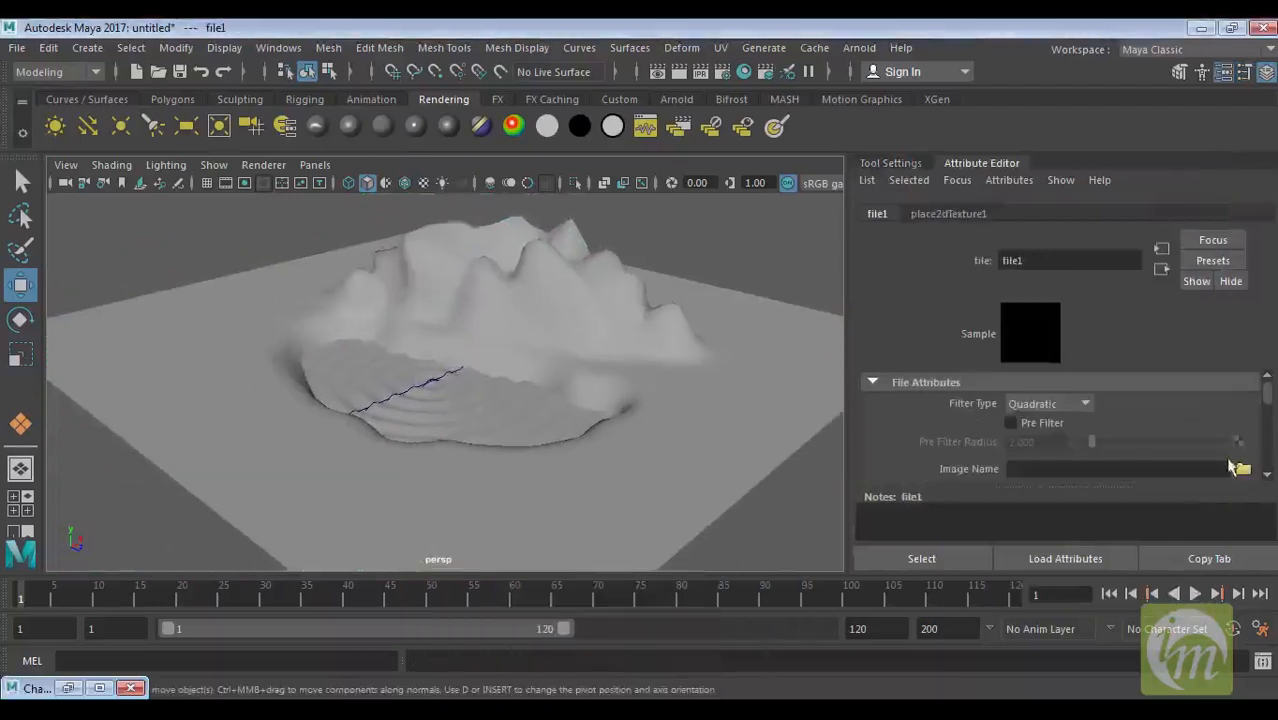
pyautogui.click(1243, 470)
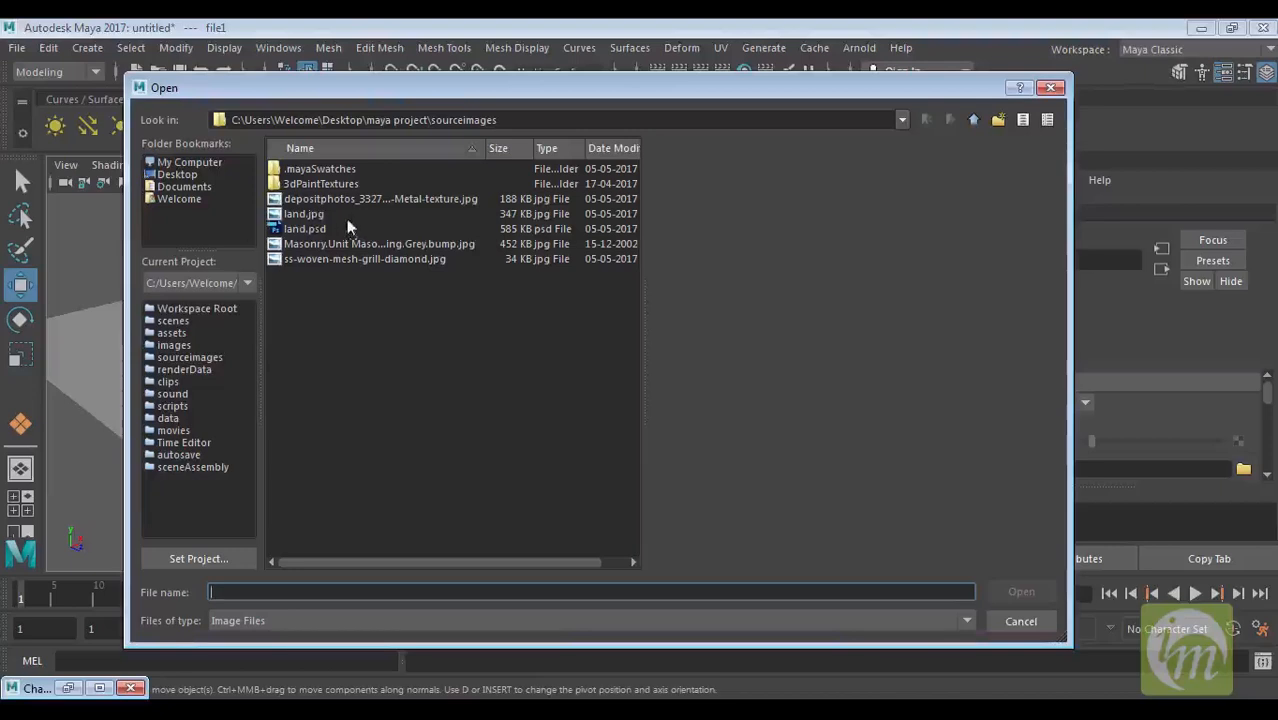
# Step: Preview the images in the project's sourceimages folder, then go to the maya files folder on the Desktop
pyautogui.click(310, 215)
pyautogui.click(320, 245)
pyautogui.click(343, 260)
pyautogui.click(180, 175)
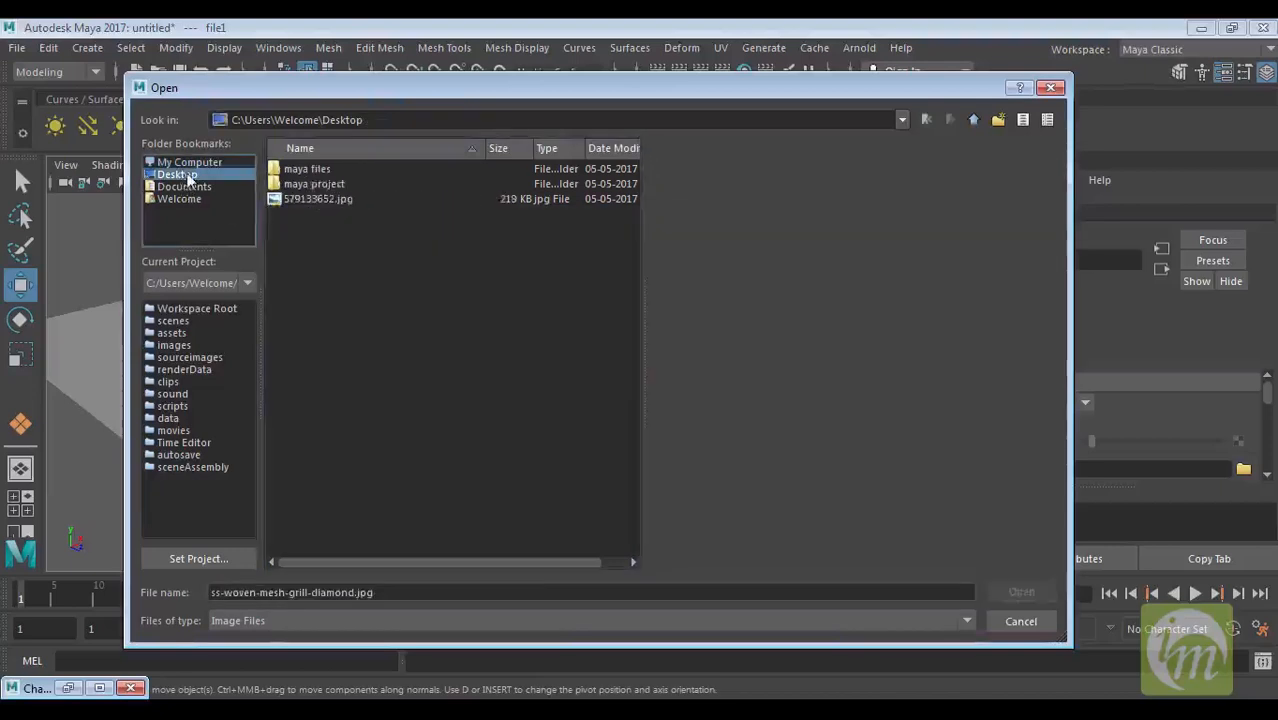
pyautogui.doubleClick(292, 184)
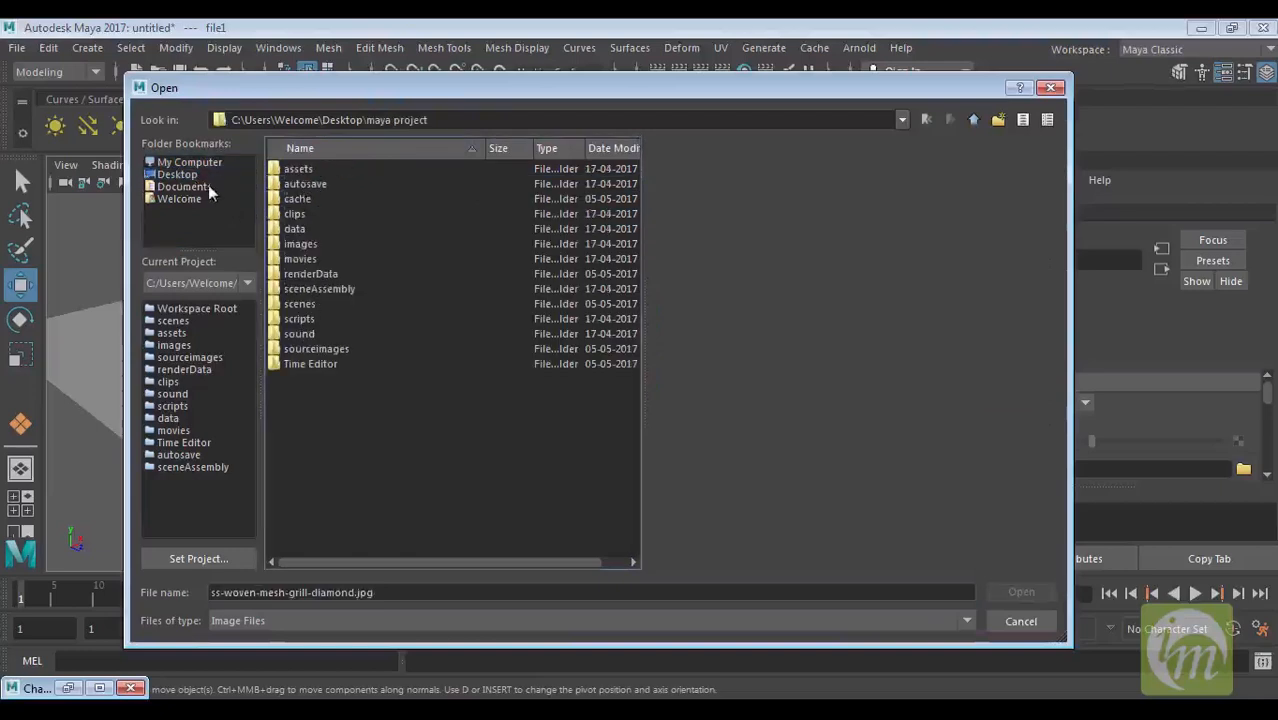
pyautogui.click(186, 175)
pyautogui.doubleClick(312, 170)
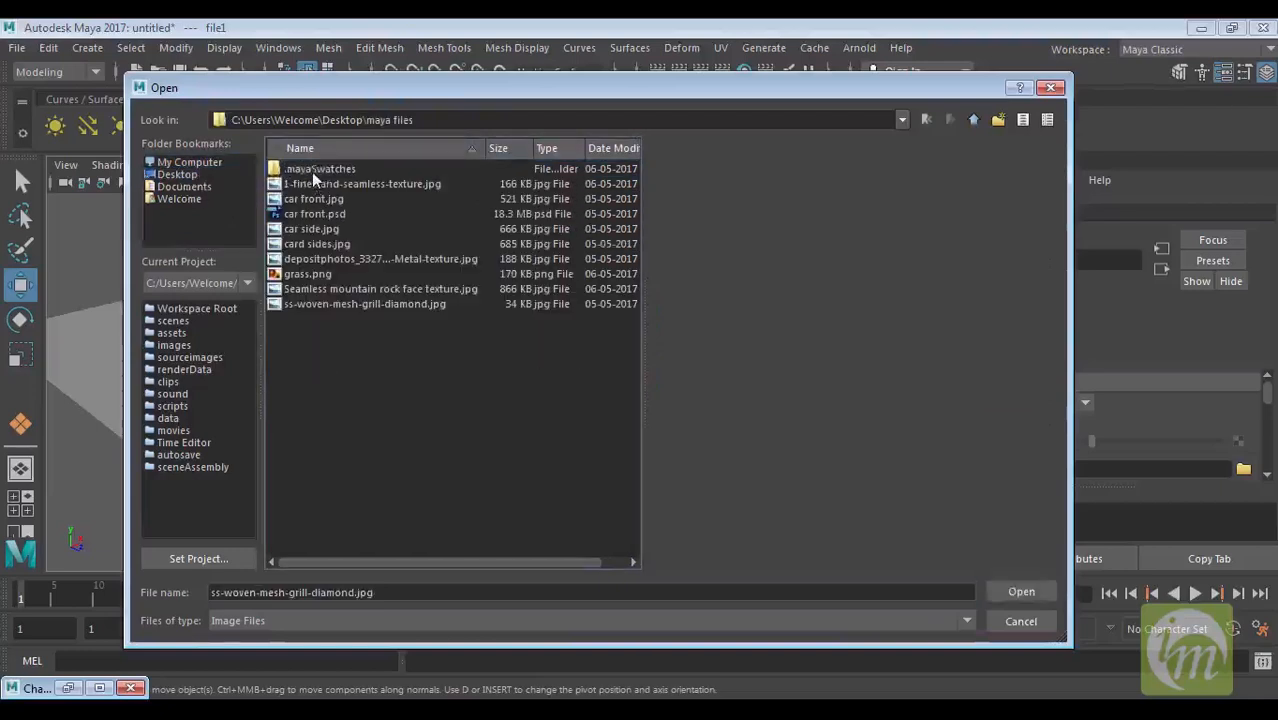
# Step: Preview the available textures and load 1-fine-sand-seamless-texture.jpg as the File texture's image
pyautogui.click(331, 258)
pyautogui.click(351, 285)
pyautogui.click(351, 303)
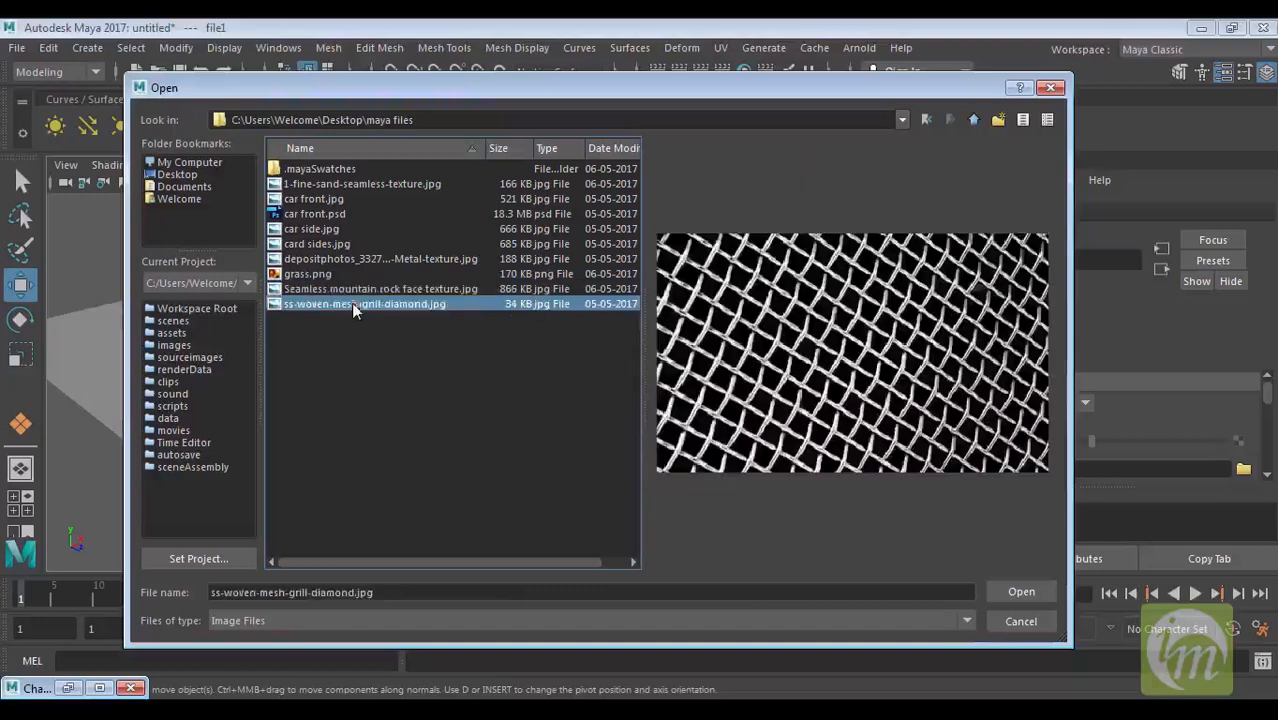
pyautogui.click(331, 185)
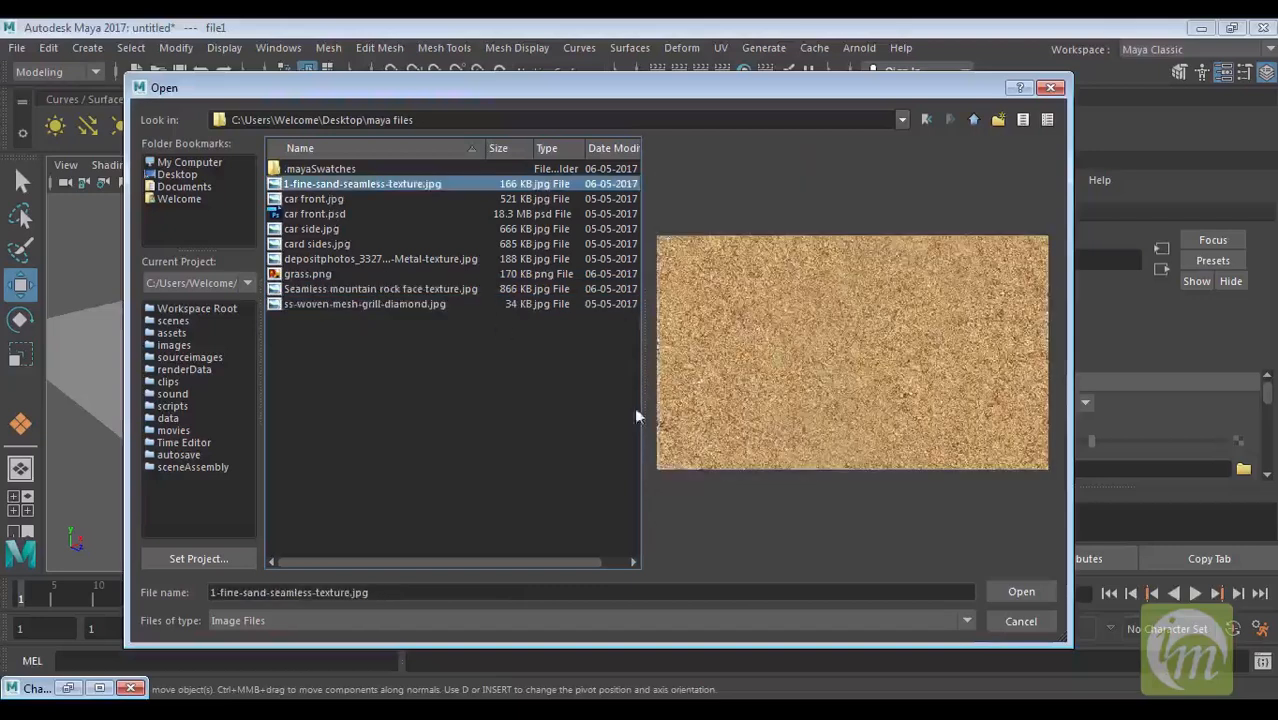
pyautogui.press('Down')
pyautogui.press('Up')
pyautogui.click(1021, 592)
# Step: Select the terrain plane, close the floating Channel Box, and assign the sand-textured lambert2 to the plane from the Hypershade
pyautogui.click(741, 395)
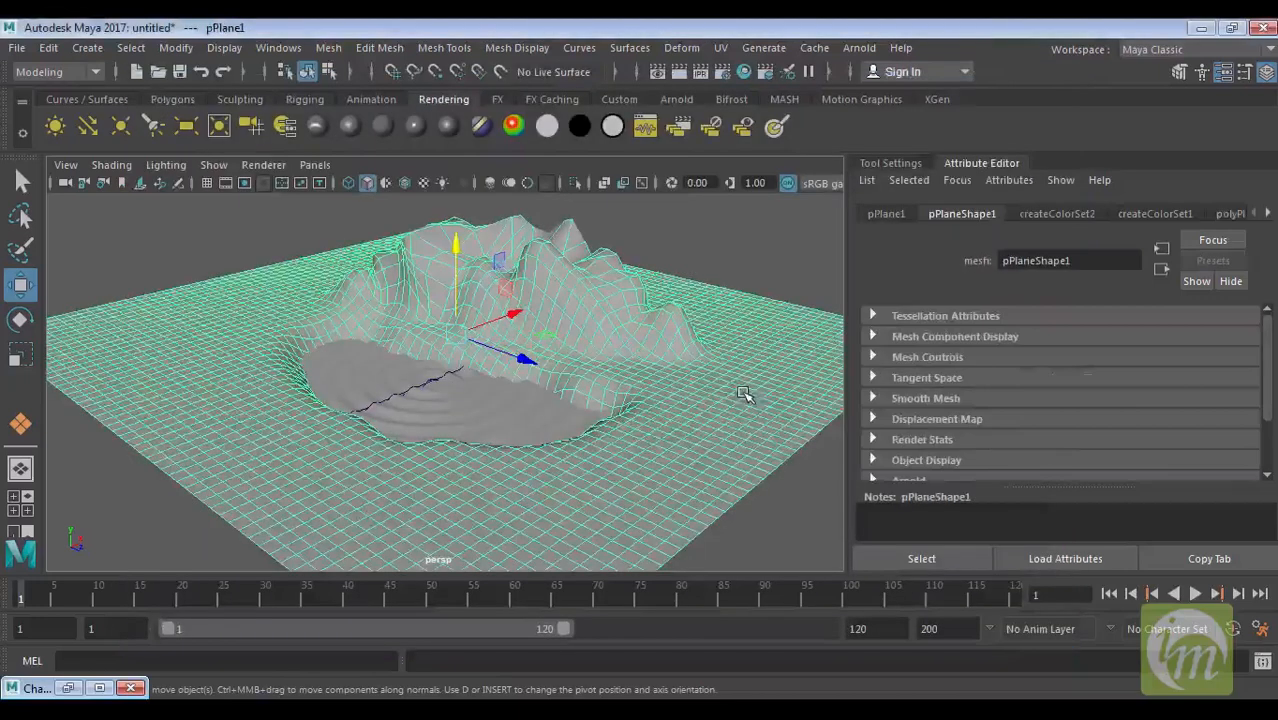
pyautogui.scroll(-3, 720, 398)
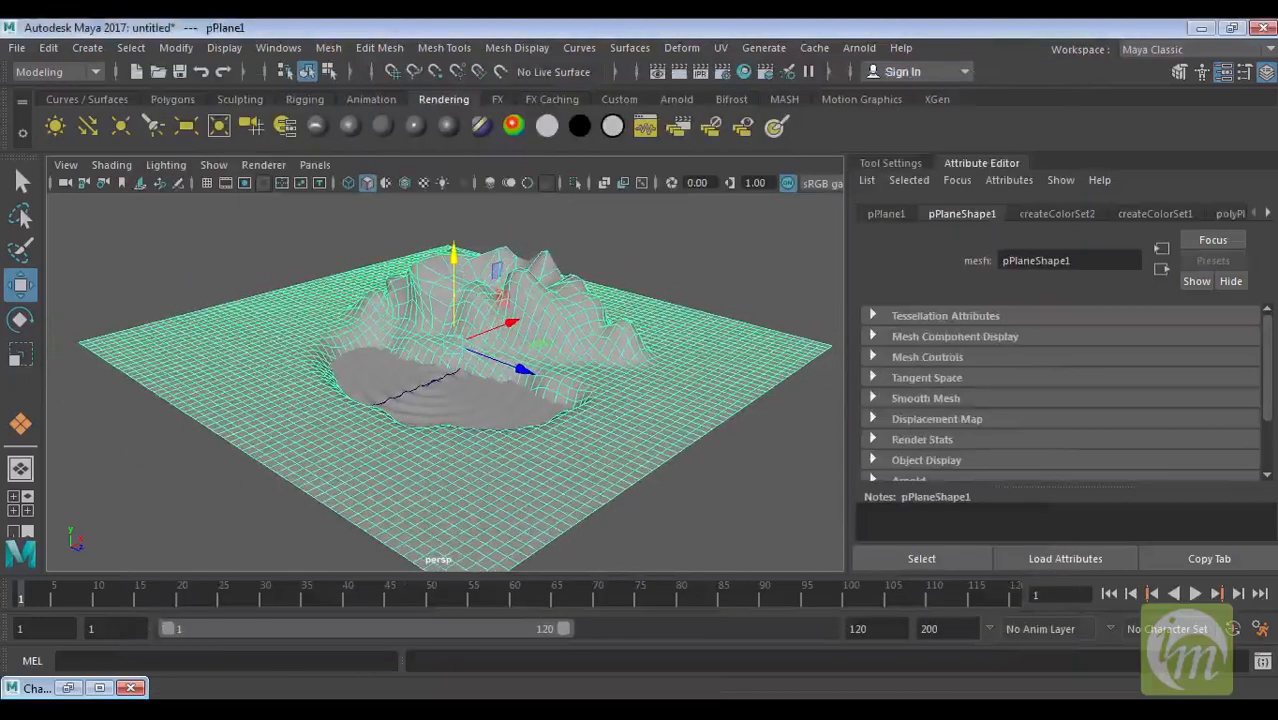
pyautogui.click(70, 688)
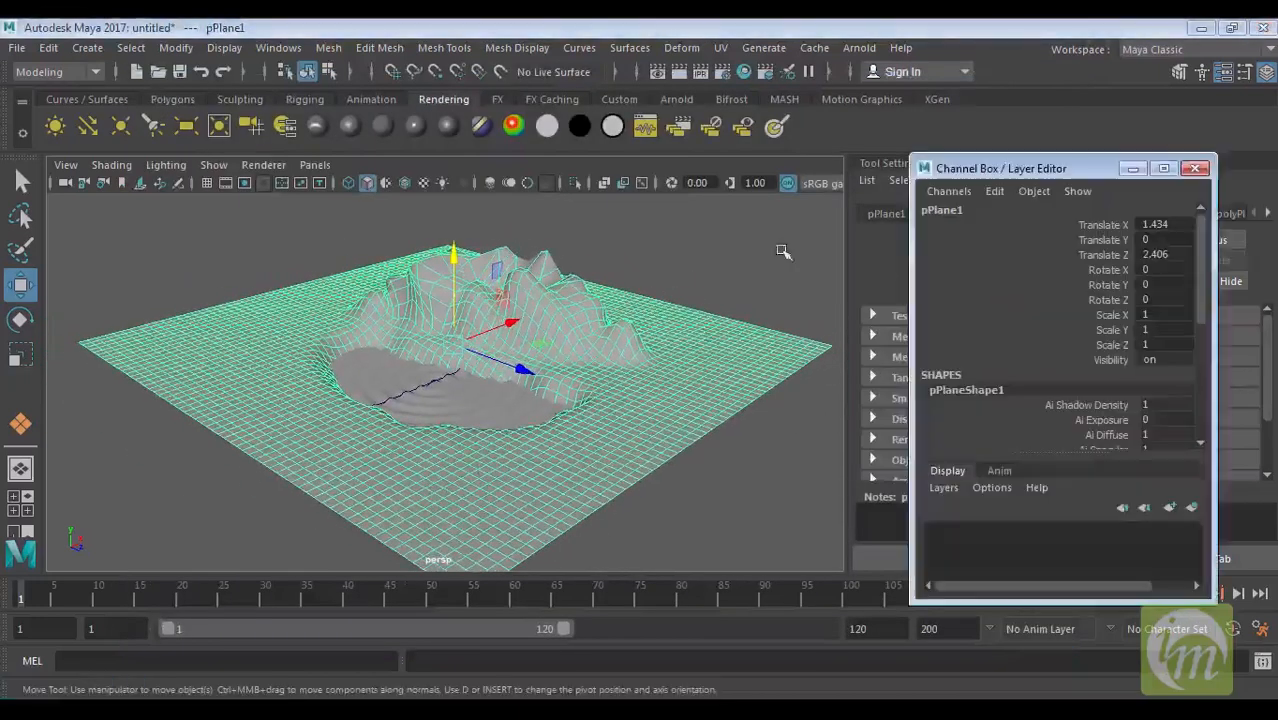
pyautogui.click(1200, 169)
pyautogui.click(278, 47)
pyautogui.moveTo(349, 189)
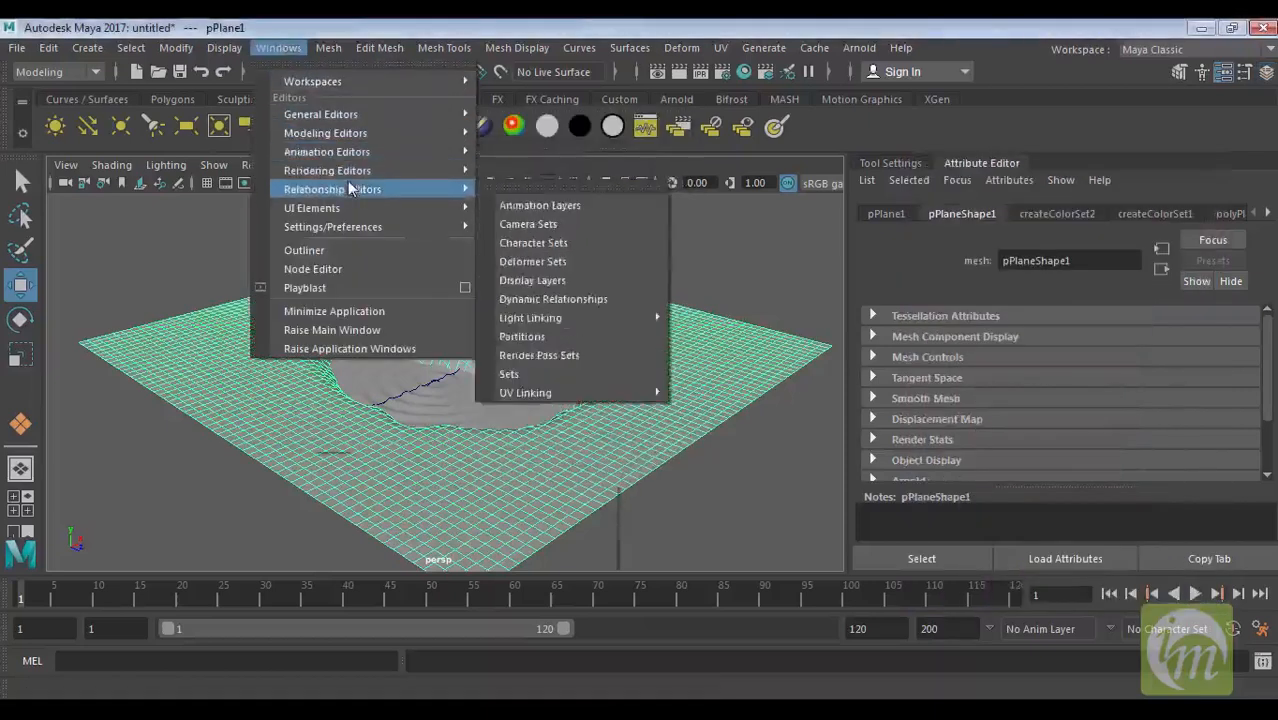
pyautogui.click(567, 232)
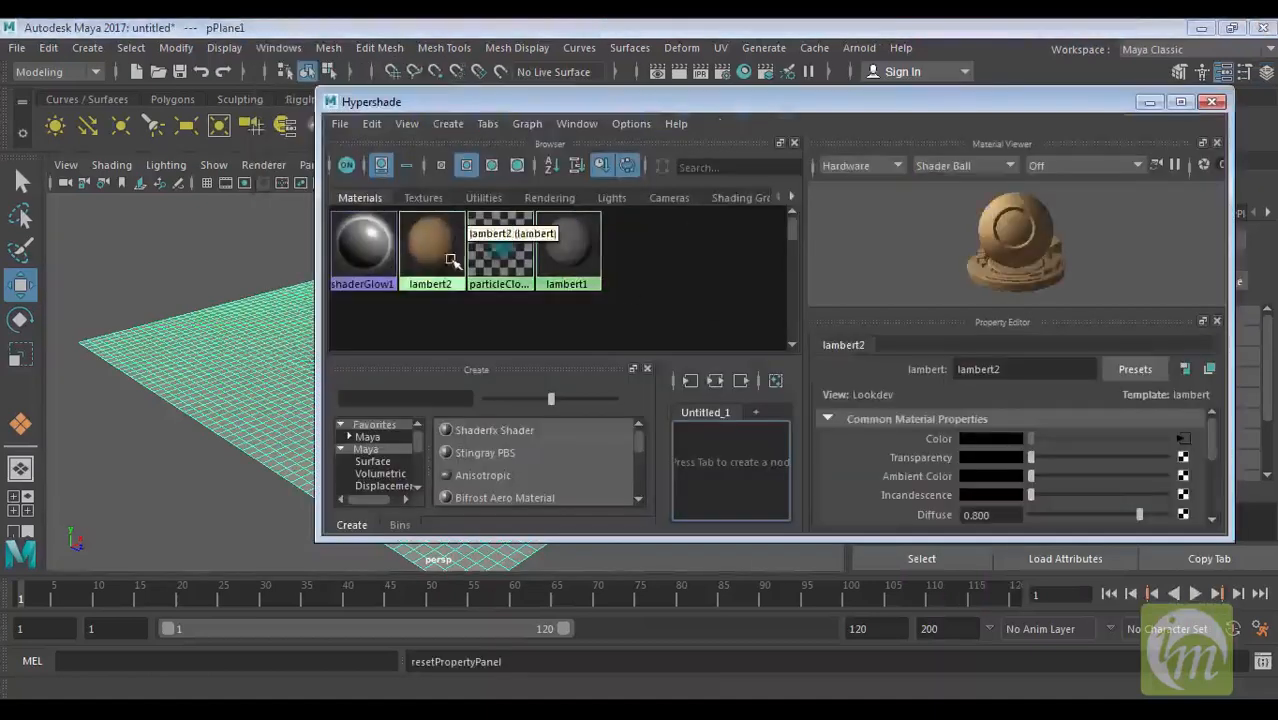
pyautogui.moveTo(436, 249); pyautogui.dragTo(463, 202, button='right')
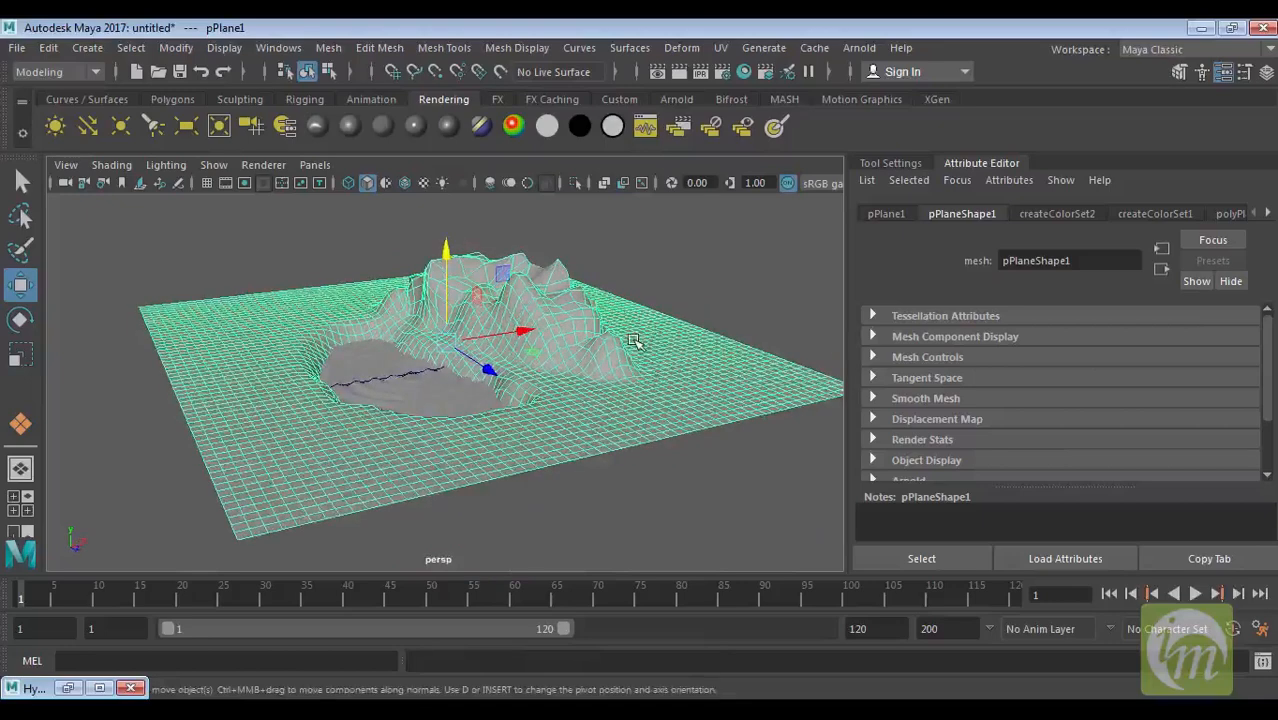
# Step: Turn on textured display in the viewport and inspect the sand texture on the terrain
pyautogui.press('6')
pyautogui.moveTo(727, 280)
pyautogui.keyDown('alt'); pyautogui.mouseDown()
pyautogui.moveTo(707, 309)
pyautogui.moveTo(703, 288)
pyautogui.mouseUp(); pyautogui.keyUp('alt')
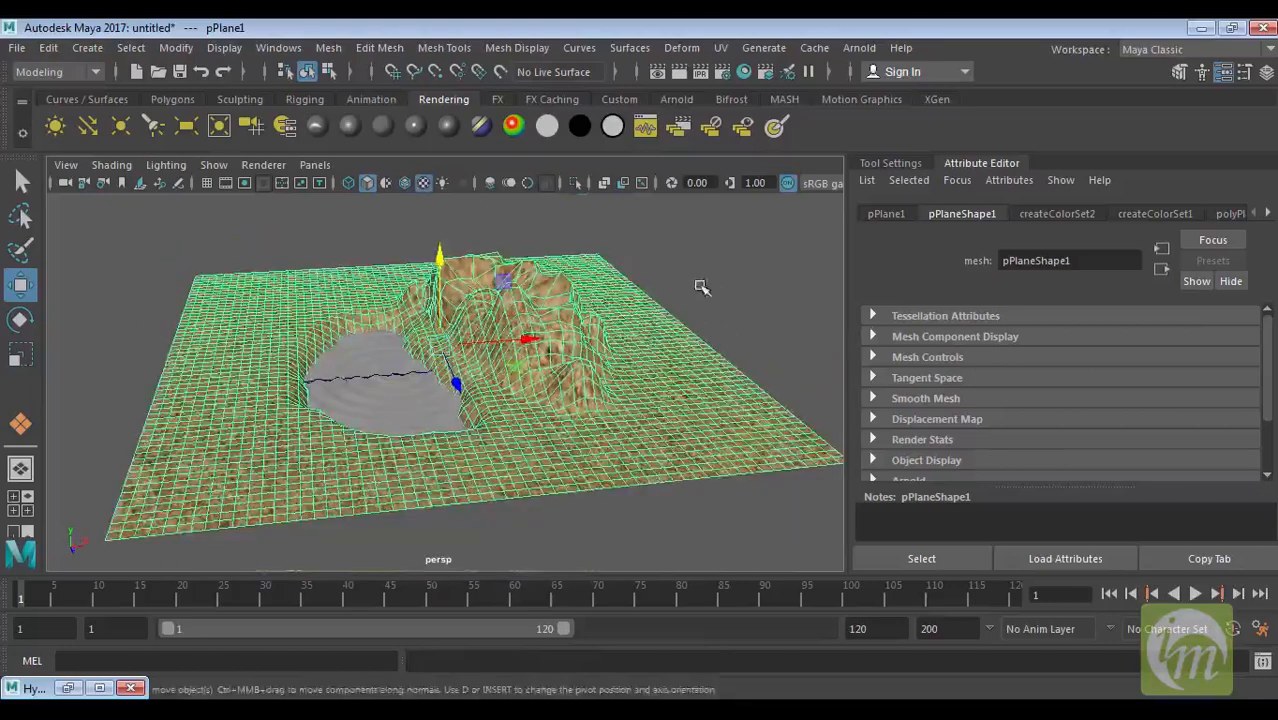
pyautogui.click(703, 287)
pyautogui.keyDown('alt'); pyautogui.moveTo(662, 372); pyautogui.dragTo(609, 371); pyautogui.keyUp('alt')
# Step: Open the place2dTexture1 settings of the sand texture connected to the terrain material lambert2
pyautogui.click(508, 428)
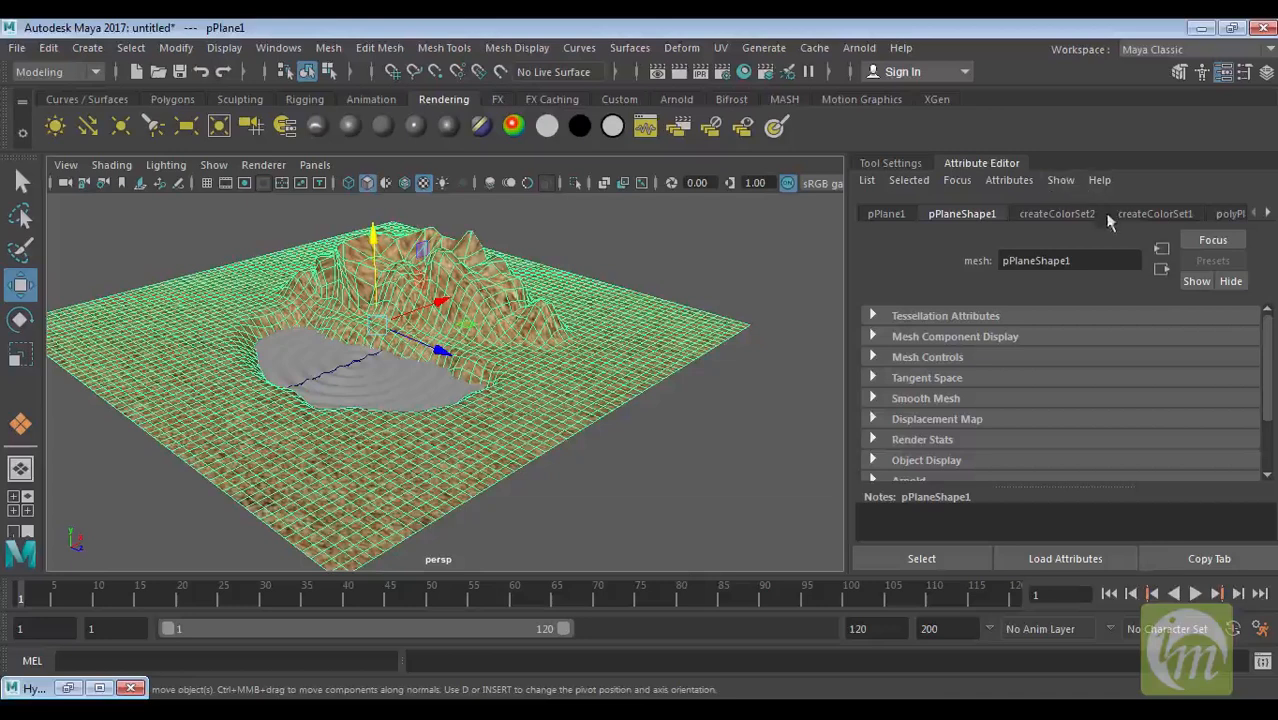
pyautogui.click(1268, 213)
pyautogui.click(1213, 213)
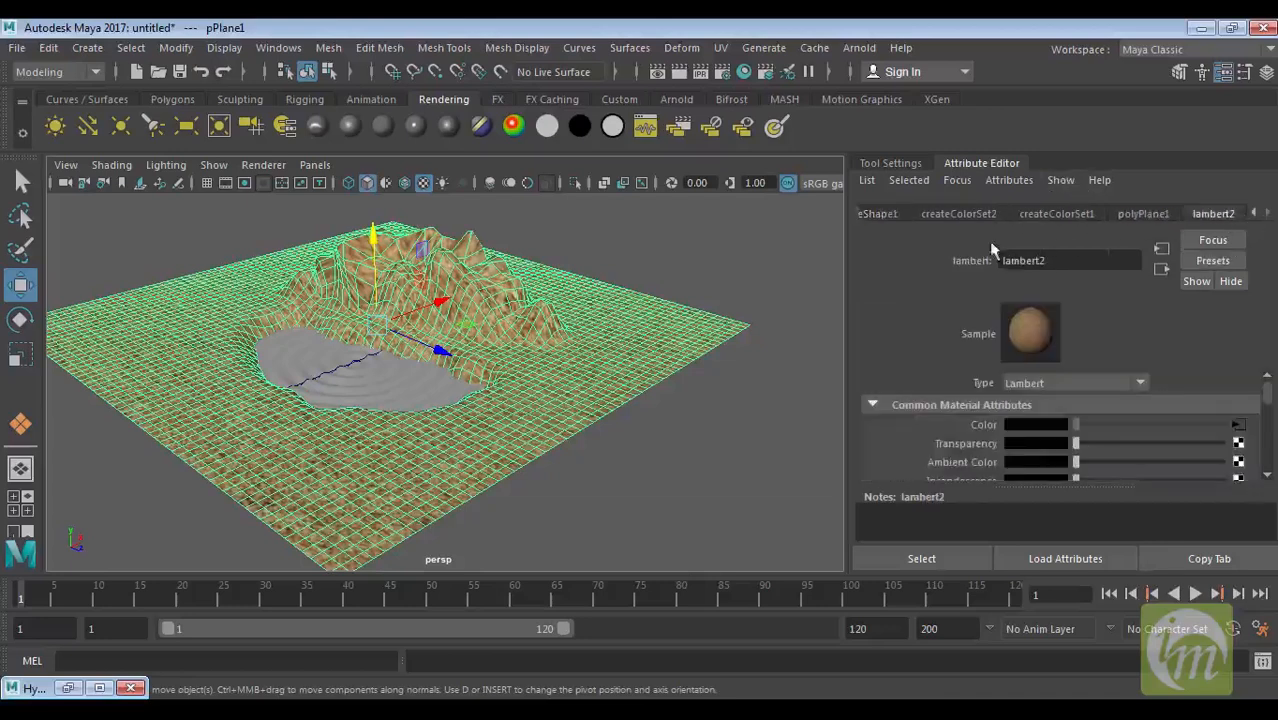
pyautogui.click(1238, 424)
pyautogui.click(948, 213)
pyautogui.moveTo(1271, 407); pyautogui.dragTo(1271, 418)
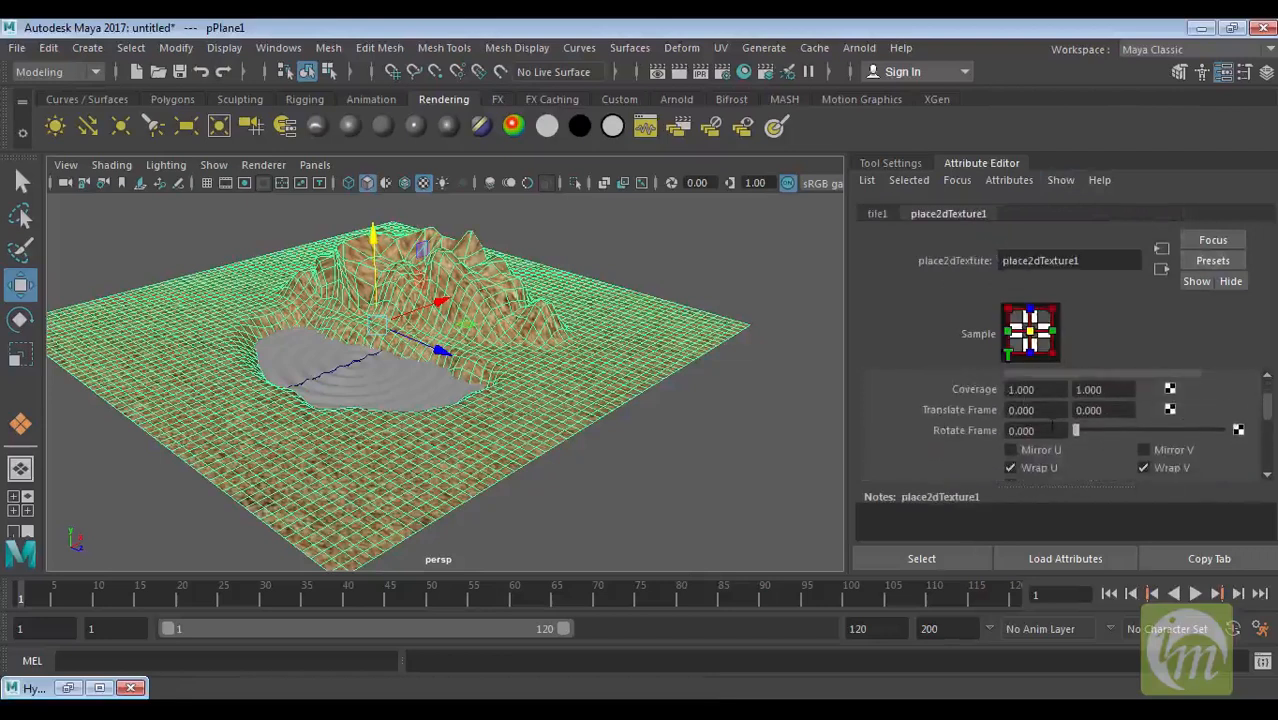
# Step: Adjust the sand texture's UV placement by entering 3, and check the result on the deselected terrain
pyautogui.moveTo(1043, 393); pyautogui.dragTo(897, 393)
pyautogui.write('3')
pyautogui.press('Tab')
pyautogui.moveTo(1268, 418); pyautogui.dragTo(1268, 437)
pyautogui.press('Tab')
pyautogui.click(704, 454)
pyautogui.keyDown('alt'); pyautogui.moveTo(704, 454); pyautogui.dragTo(696, 423); pyautogui.keyUp('alt')
# Step: Assign a new Blinn material to the water plane and set its Color to a dark teal blue
pyautogui.click(413, 388)
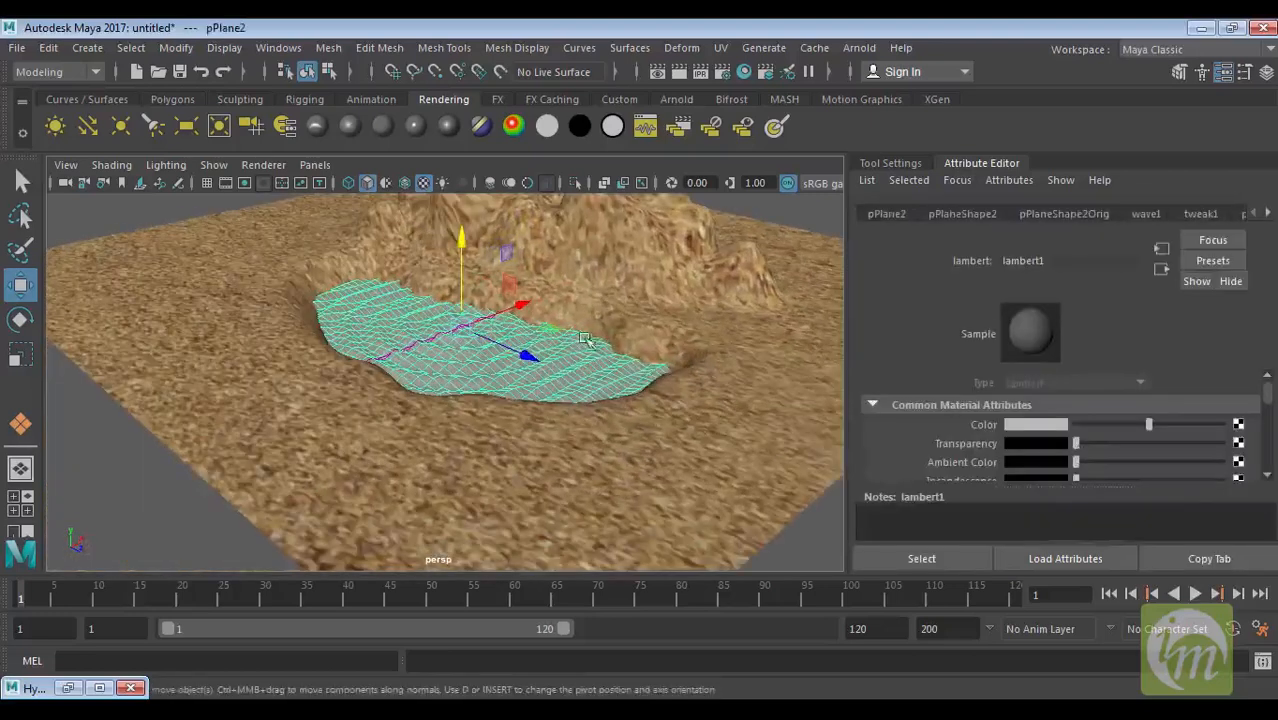
pyautogui.click(352, 126)
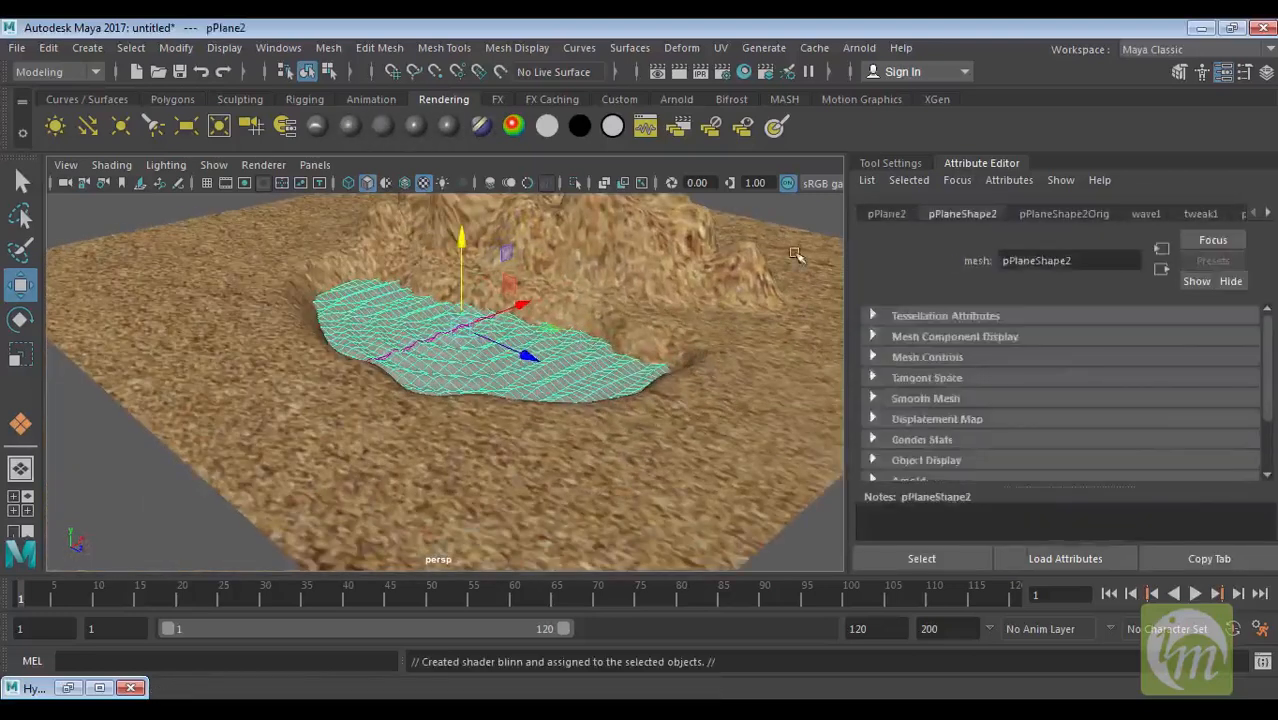
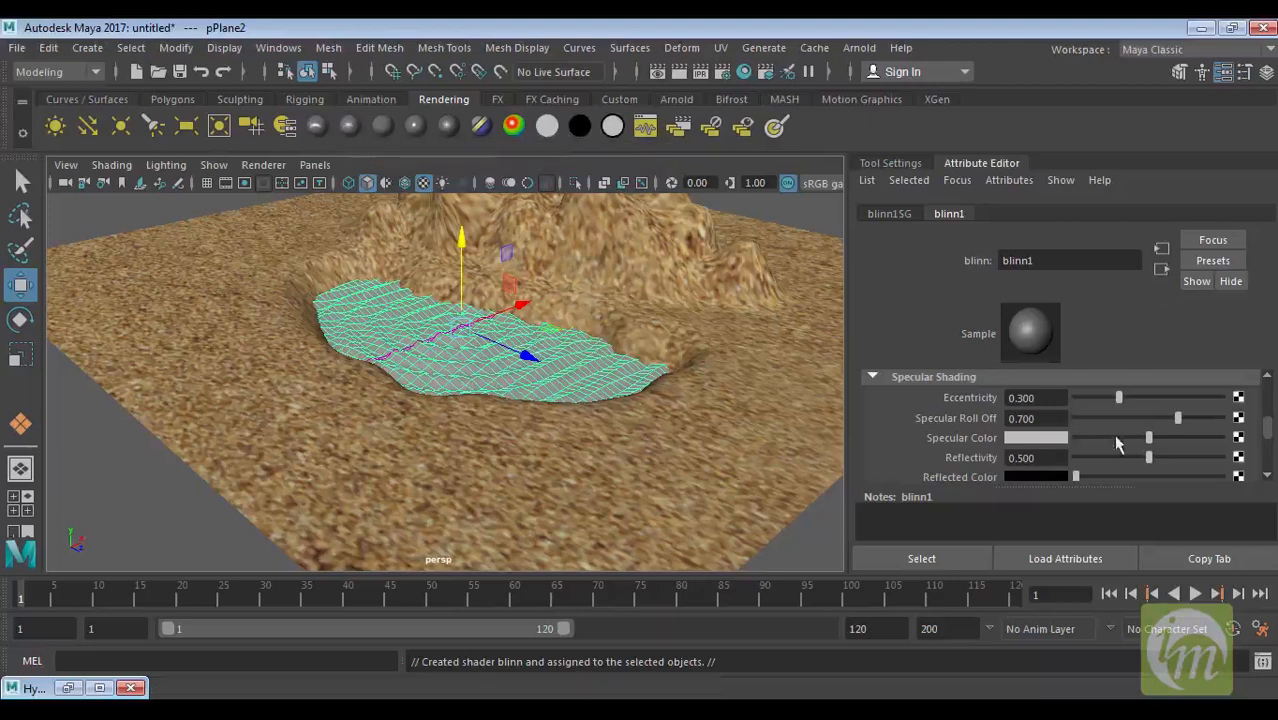
pyautogui.moveTo(1264, 428); pyautogui.dragTo(1271, 391)
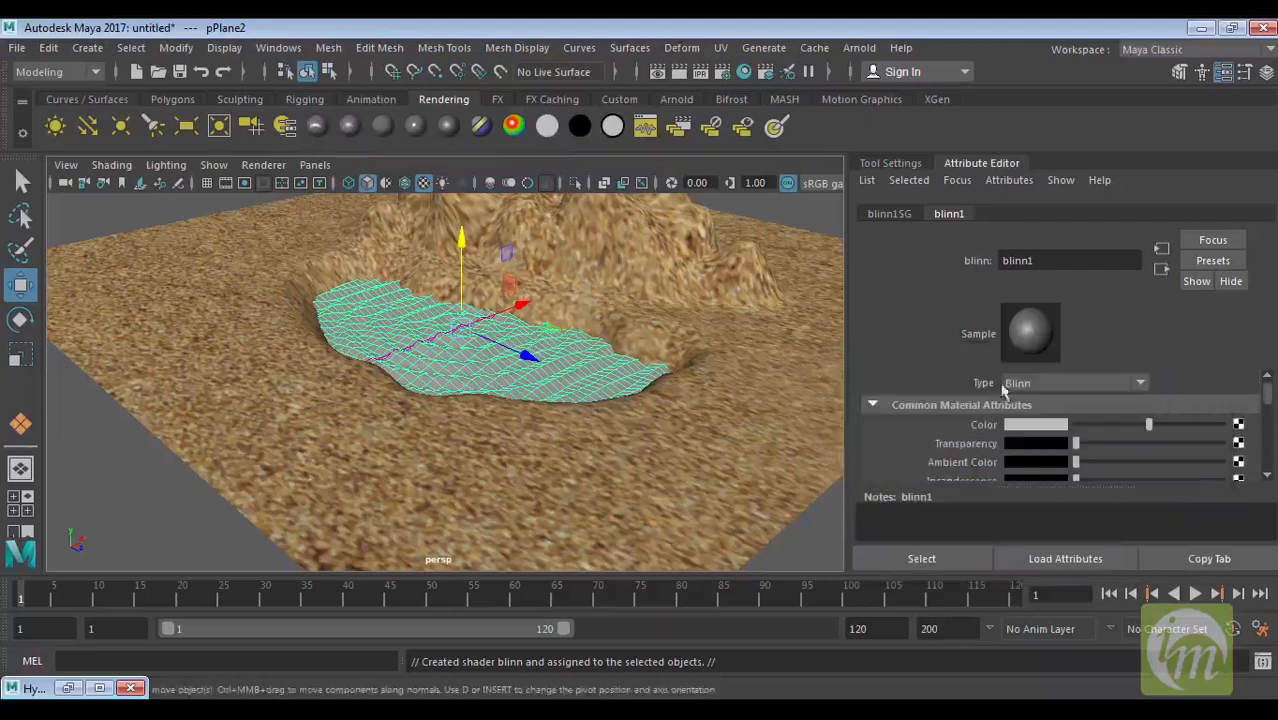
pyautogui.click(1025, 428)
pyautogui.moveTo(1005, 472); pyautogui.dragTo(981, 524)
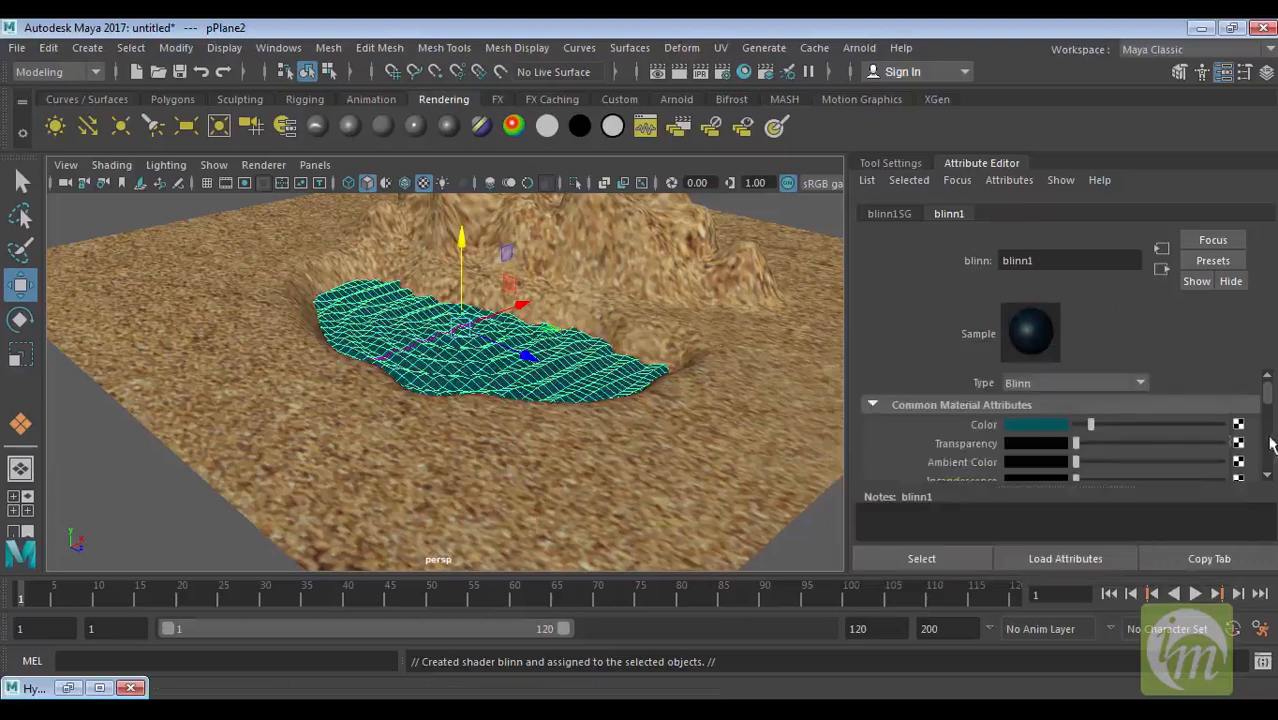
# Step: Set the Blinn's Specular Color to white, Specular Roll Off to 1 and Eccentricity to about 0.13
pyautogui.moveTo(1272, 398)
pyautogui.mouseDown()
pyautogui.moveTo(1245, 420)
pyautogui.moveTo(1157, 444)
pyautogui.moveTo(1232, 467)
pyautogui.mouseUp()
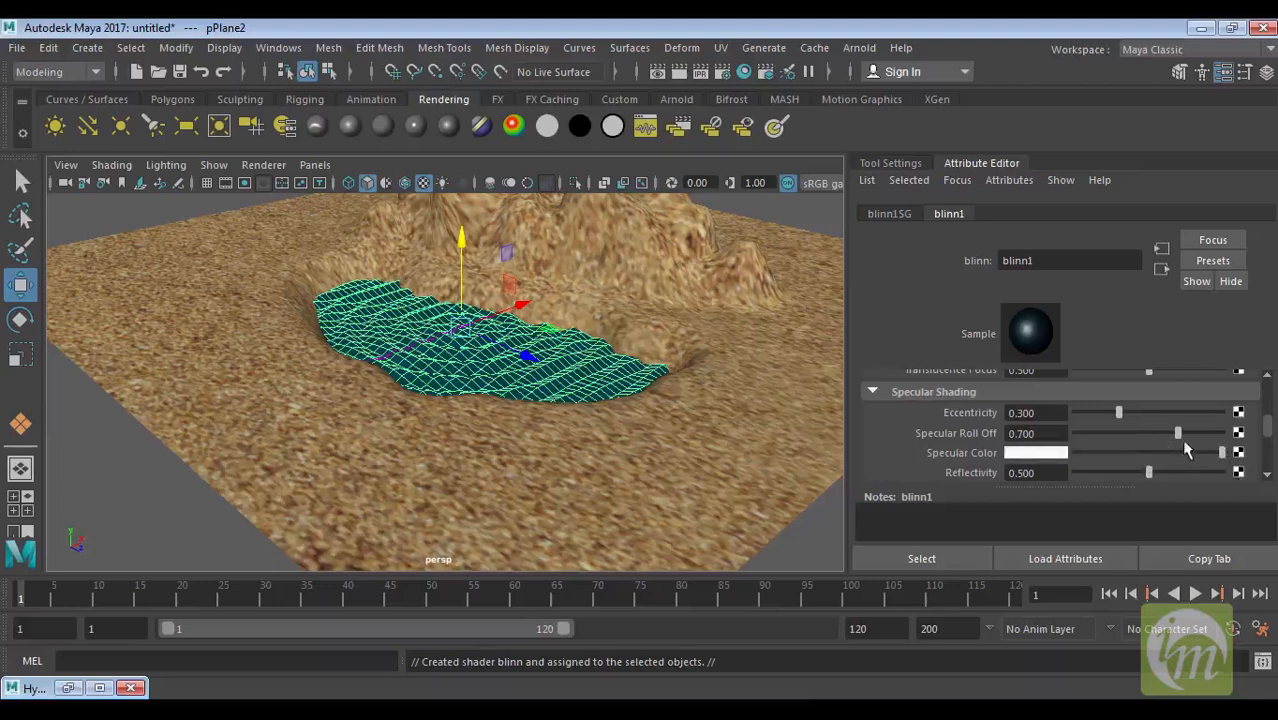
pyautogui.moveTo(1114, 433)
pyautogui.mouseDown()
pyautogui.moveTo(1201, 431)
pyautogui.moveTo(1102, 421)
pyautogui.mouseUp()
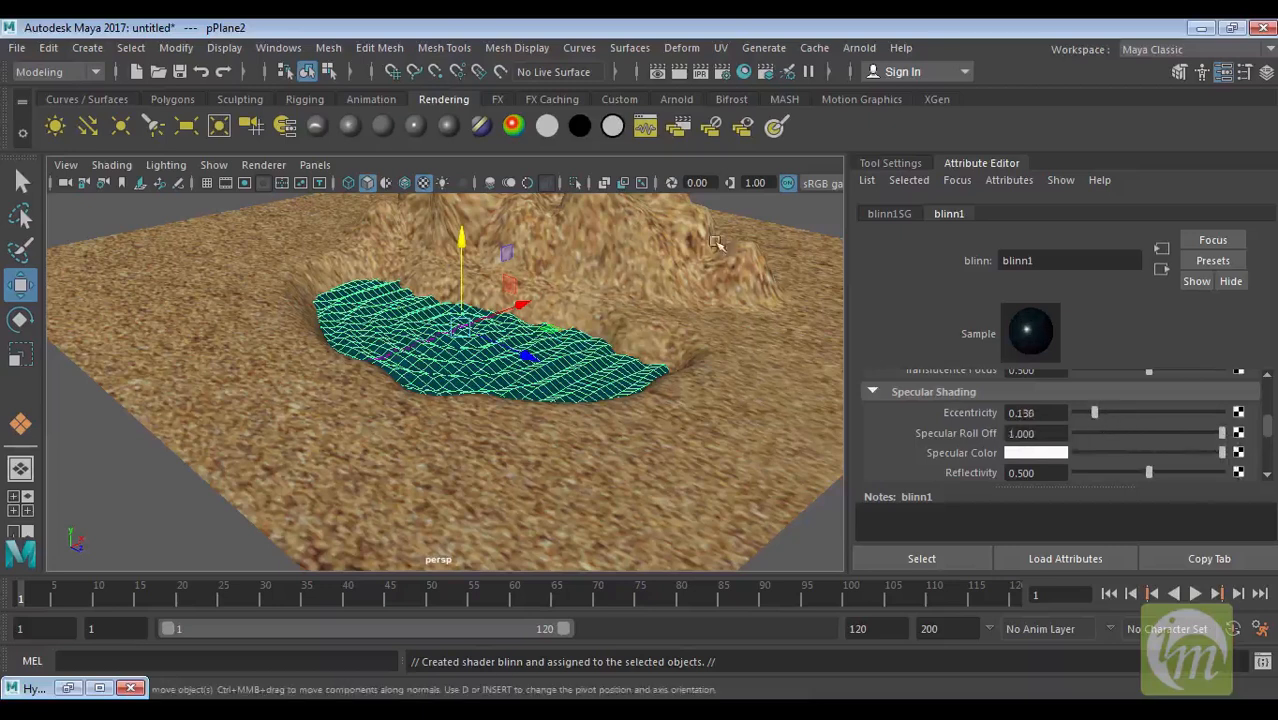
# Step: Switch the terrain mesh to face selection and activate the Paint Selection tool
pyautogui.click(766, 204)
pyautogui.keyDown('alt'); pyautogui.moveTo(744, 355); pyautogui.dragTo(573, 465); pyautogui.keyUp('alt')
pyautogui.click(573, 465)
pyautogui.click(465, 245)
pyautogui.keyDown('alt'); pyautogui.moveTo(465, 245); pyautogui.dragTo(725, 403); pyautogui.keyUp('alt')
pyautogui.click(722, 374)
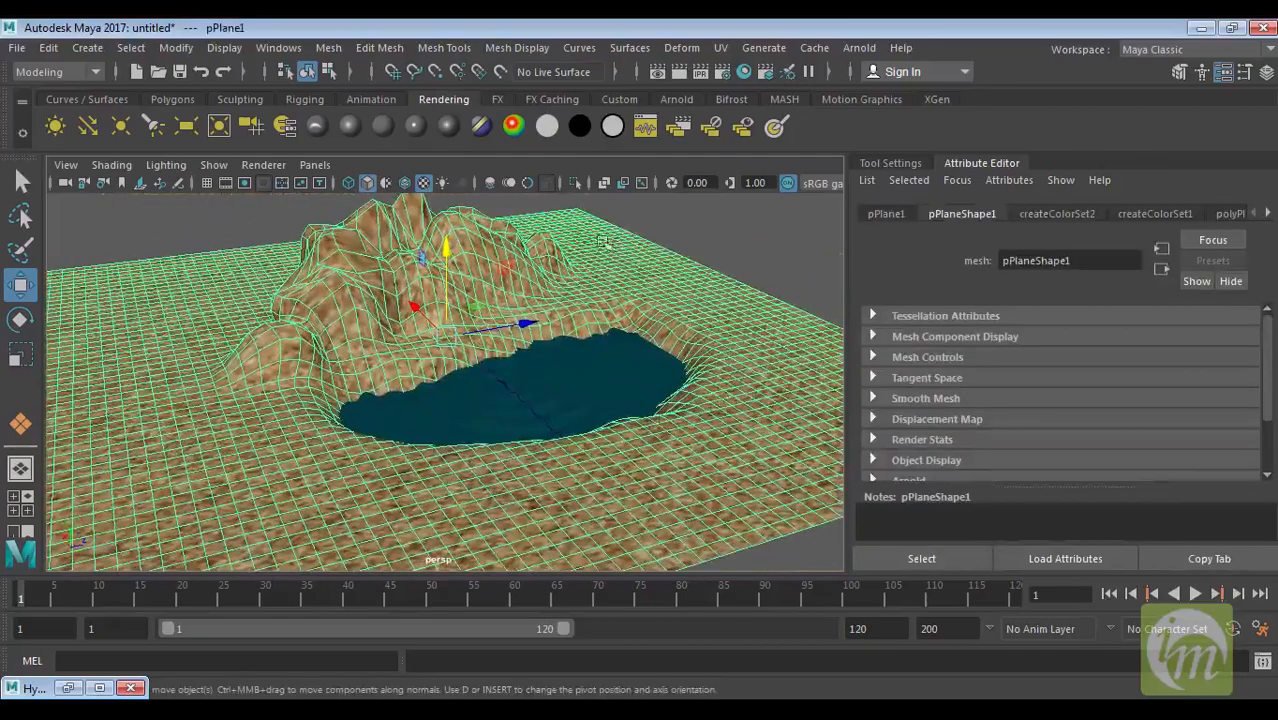
pyautogui.keyDown('alt'); pyautogui.moveTo(535, 428); pyautogui.dragTo(612, 400, button='middle'); pyautogui.keyUp('alt')
pyautogui.keyDown('alt'); pyautogui.moveTo(616, 416); pyautogui.dragTo(515, 440, button='right'); pyautogui.keyUp('alt')
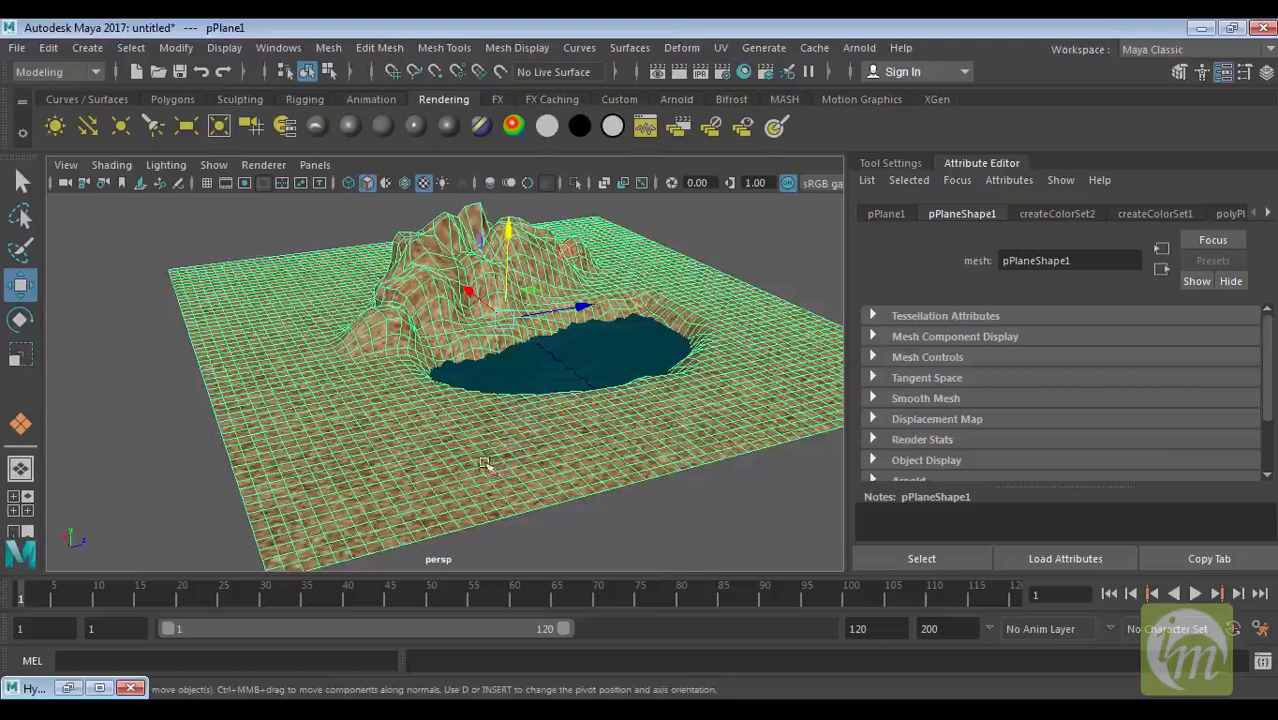
pyautogui.keyDown('alt'); pyautogui.moveTo(487, 466); pyautogui.dragTo(400, 440); pyautogui.keyUp('alt')
pyautogui.moveTo(269, 355); pyautogui.dragTo(275, 226, button='right')
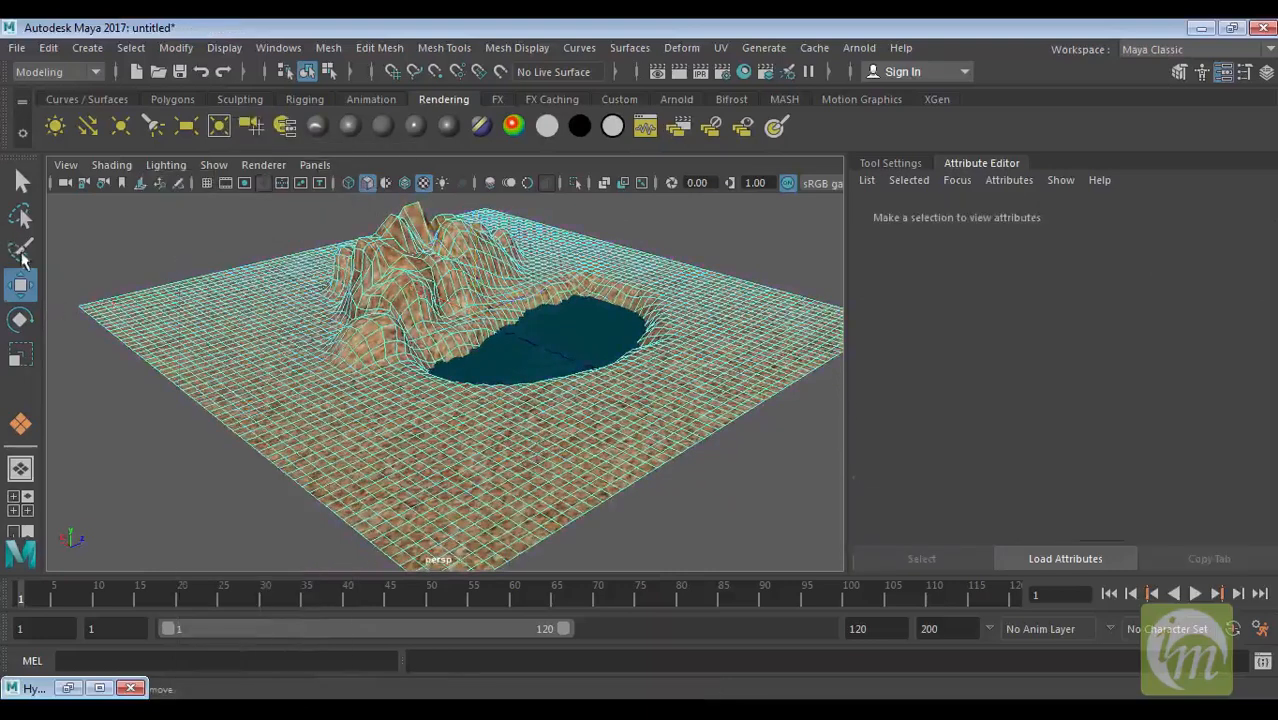
pyautogui.click(22, 256)
# Step: Paint-select the flat ground faces beside the water basin, starting near the terrain's edge
pyautogui.moveTo(214, 323)
pyautogui.keyDown('alt'); pyautogui.mouseDown()
pyautogui.moveTo(214, 357)
pyautogui.moveTo(435, 410)
pyautogui.mouseUp(); pyautogui.keyUp('alt')
pyautogui.keyDown('alt'); pyautogui.moveTo(390, 285); pyautogui.dragTo(384, 272, button='right'); pyautogui.keyUp('alt')
pyautogui.keyDown('alt'); pyautogui.moveTo(496, 342); pyautogui.dragTo(535, 299, button='middle'); pyautogui.keyUp('alt')
pyautogui.keyDown('alt'); pyautogui.moveTo(548, 328); pyautogui.dragTo(556, 424, button='right'); pyautogui.keyUp('alt')
pyautogui.keyDown('alt'); pyautogui.moveTo(562, 428); pyautogui.dragTo(528, 446, button='middle'); pyautogui.keyUp('alt')
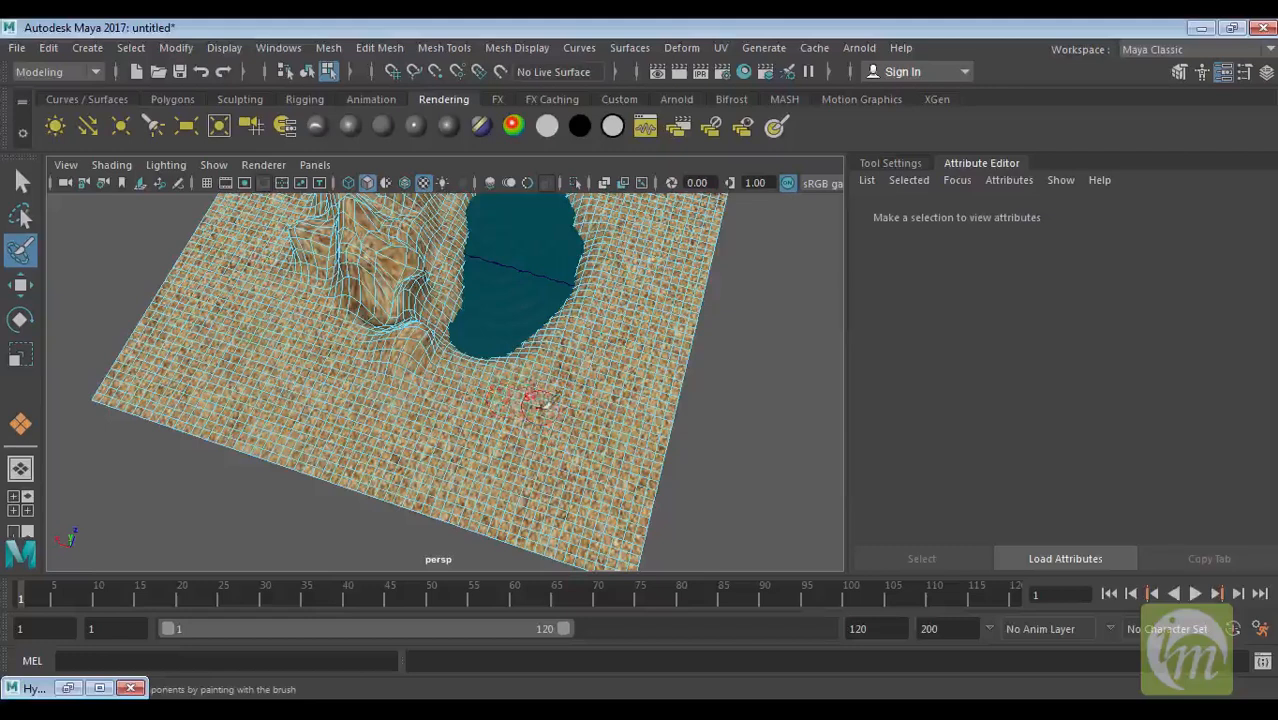
pyautogui.moveTo(566, 388)
pyautogui.mouseDown()
pyautogui.moveTo(600, 393)
pyautogui.moveTo(622, 362)
pyautogui.mouseUp()
pyautogui.click(594, 418)
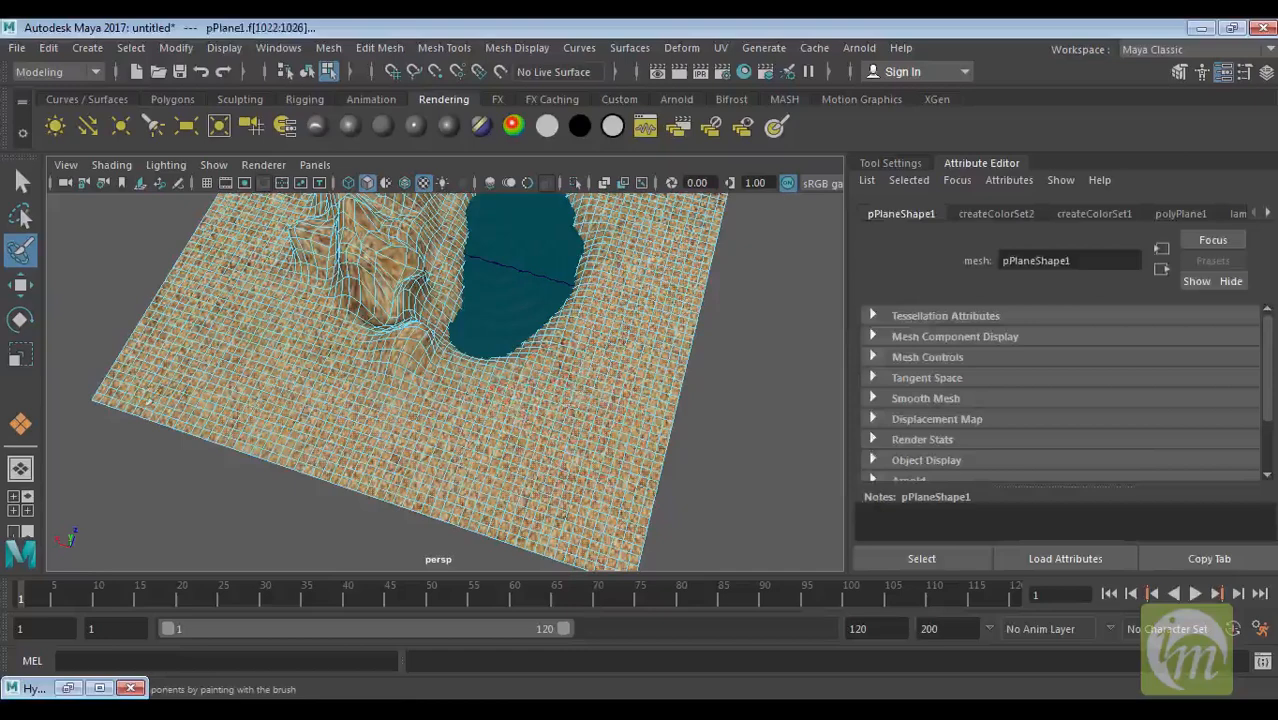
# Step: Extend the painted face selection over the flat ground around the back and side of the mountain
pyautogui.keyDown('alt'); pyautogui.moveTo(165, 420); pyautogui.dragTo(440, 400); pyautogui.keyUp('alt')
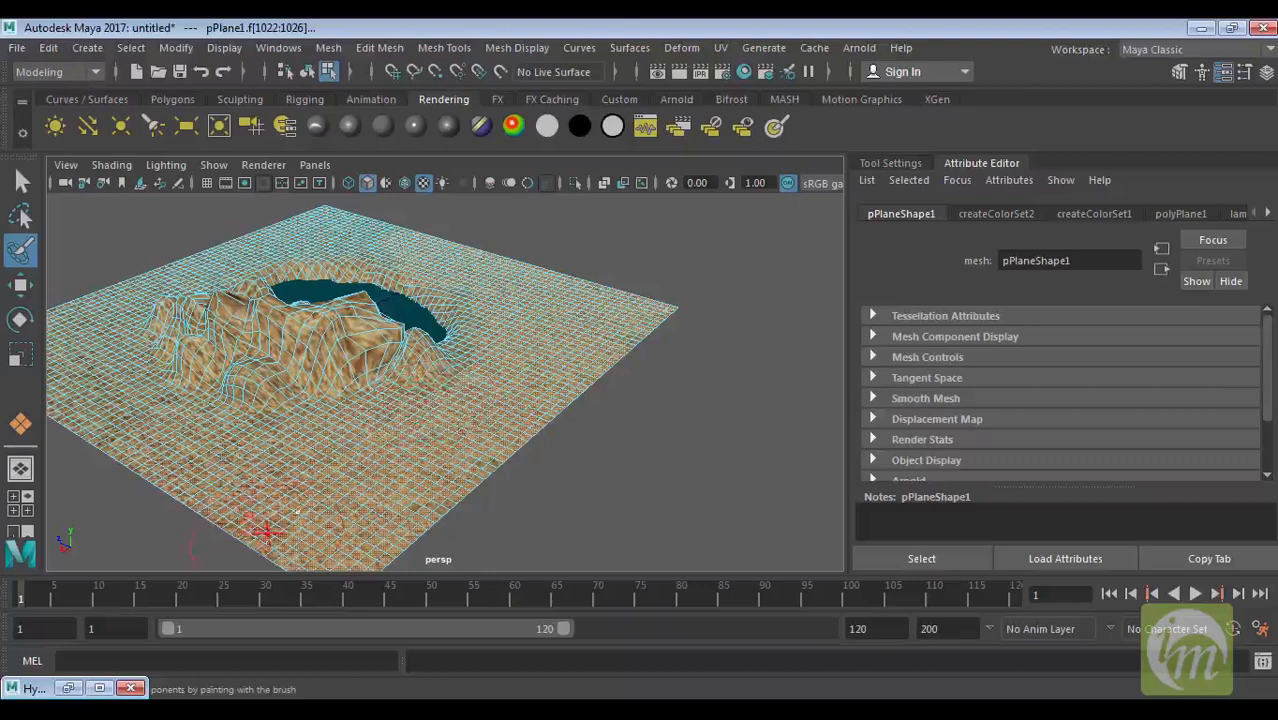
pyautogui.keyDown('alt'); pyautogui.moveTo(265, 532); pyautogui.dragTo(505, 495); pyautogui.keyUp('alt')
pyautogui.keyDown('alt'); pyautogui.moveTo(618, 457); pyautogui.dragTo(748, 312); pyautogui.keyUp('alt')
pyautogui.moveTo(553, 417)
pyautogui.keyDown('alt'); pyautogui.mouseDown()
pyautogui.moveTo(670, 502)
pyautogui.moveTo(622, 402)
pyautogui.mouseUp(); pyautogui.keyUp('alt')
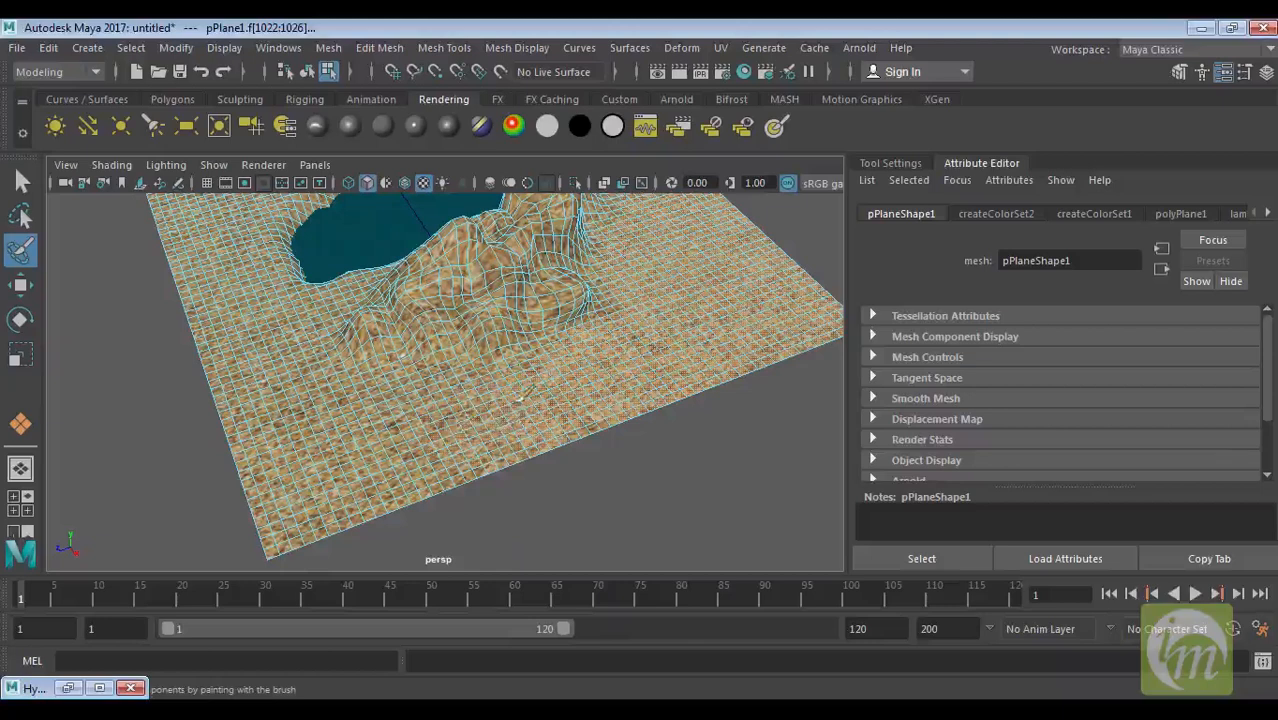
pyautogui.moveTo(358, 450); pyautogui.dragTo(412, 474)
pyautogui.moveTo(322, 450)
pyautogui.mouseDown()
pyautogui.moveTo(289, 393)
pyautogui.moveTo(300, 332)
pyautogui.moveTo(419, 456)
pyautogui.moveTo(415, 360)
pyautogui.mouseUp()
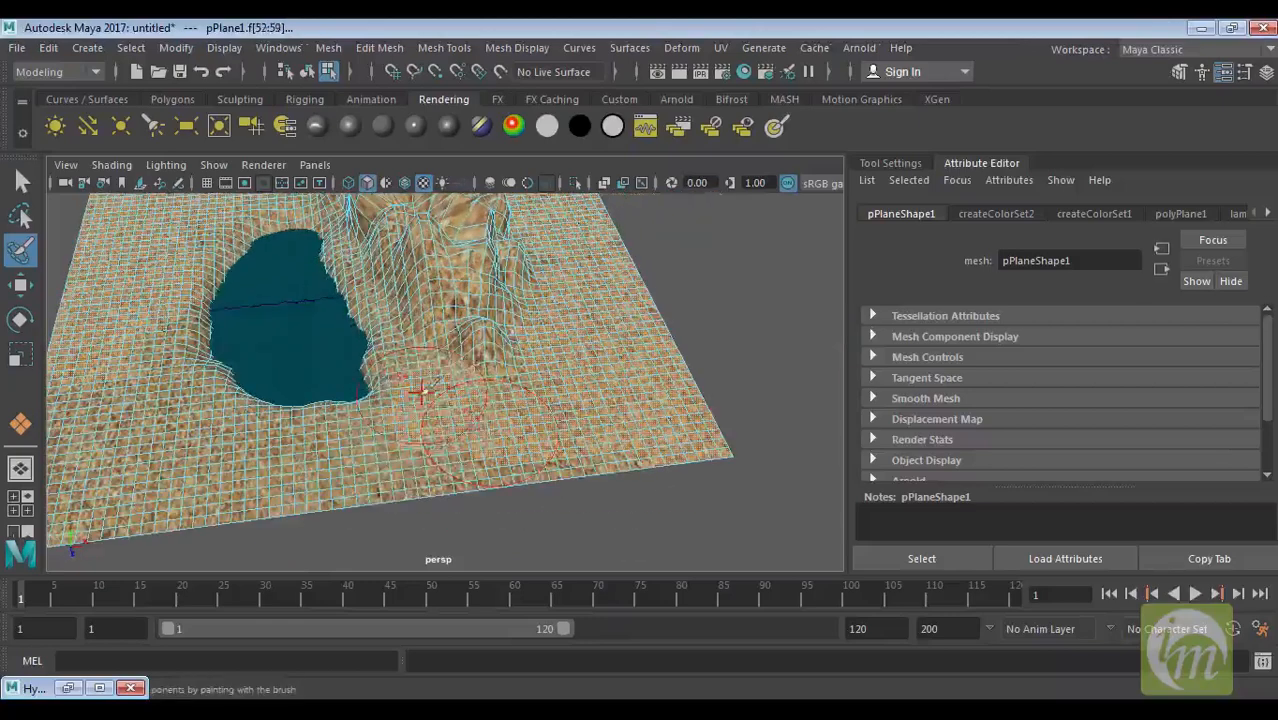
# Step: Paint-select the remaining flat ground faces around the basin and out to the terrain's corner
pyautogui.keyDown('alt'); pyautogui.moveTo(228, 484); pyautogui.dragTo(481, 430, button='middle'); pyautogui.keyUp('alt')
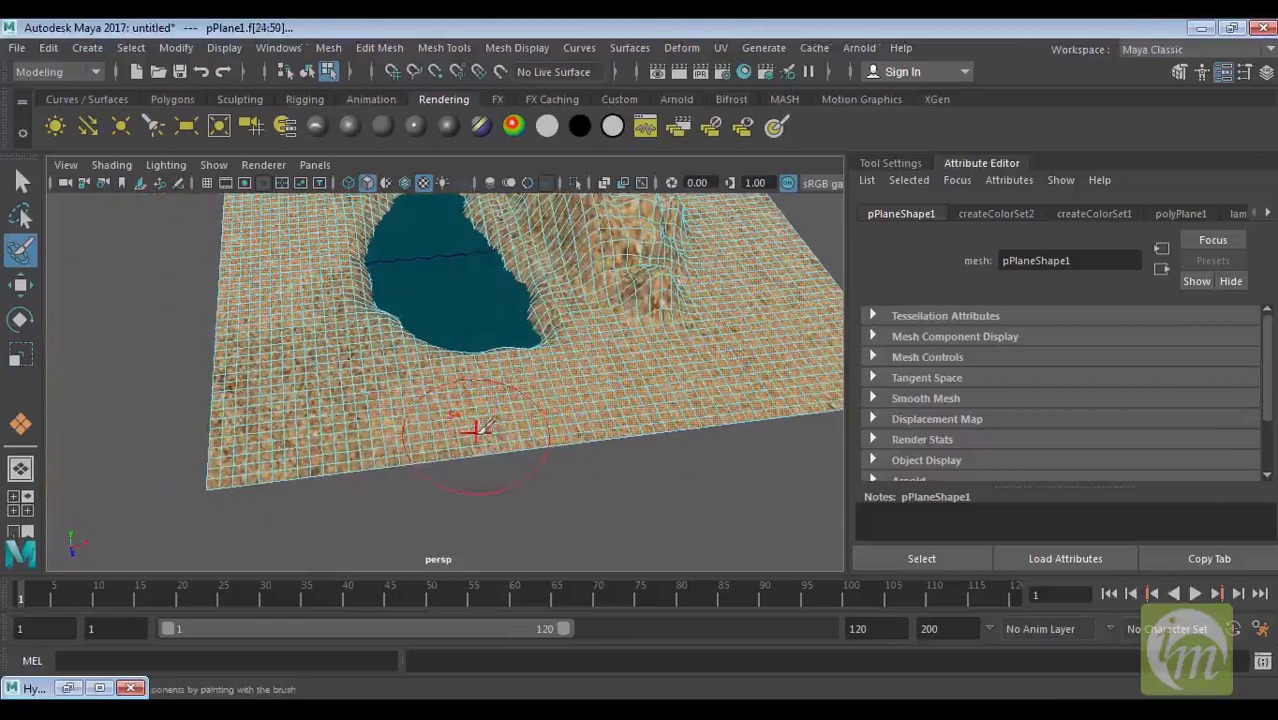
pyautogui.moveTo(308, 446); pyautogui.dragTo(292, 448)
pyautogui.moveTo(422, 450)
pyautogui.mouseDown()
pyautogui.moveTo(242, 380)
pyautogui.moveTo(240, 342)
pyautogui.moveTo(318, 312)
pyautogui.moveTo(362, 320)
pyautogui.mouseUp()
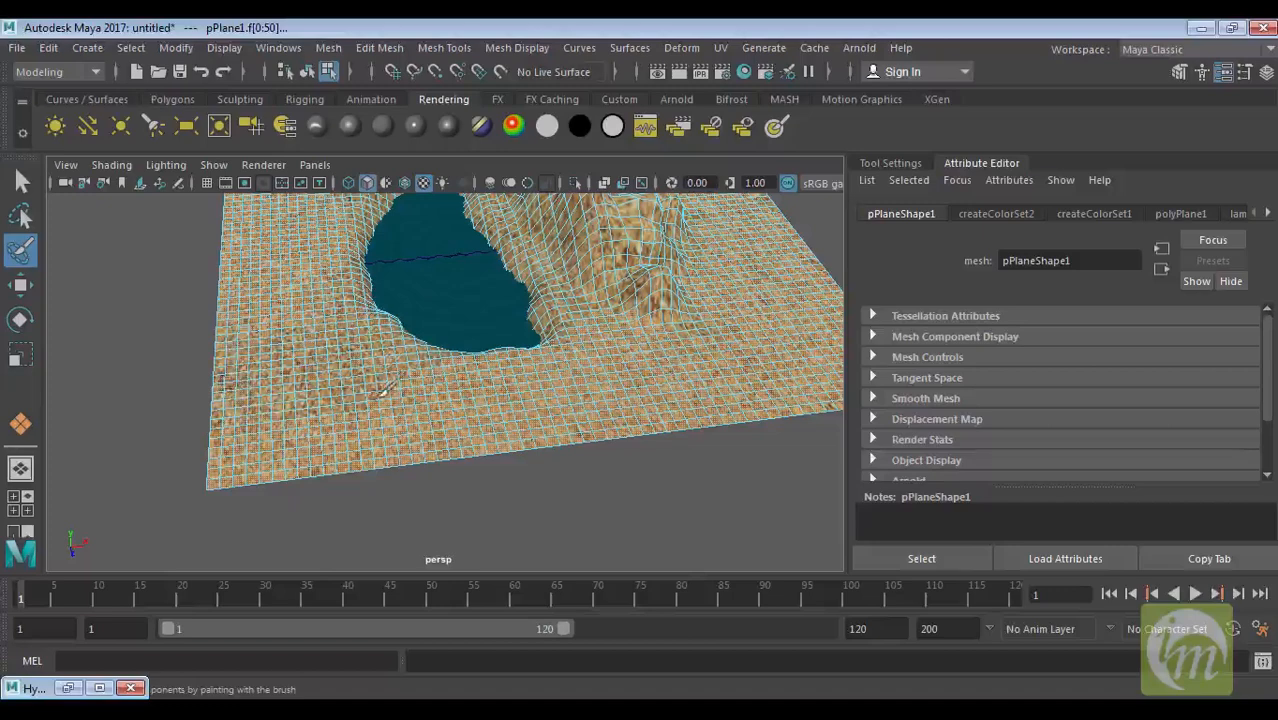
pyautogui.keyDown('alt'); pyautogui.moveTo(452, 425); pyautogui.dragTo(551, 382); pyautogui.keyUp('alt')
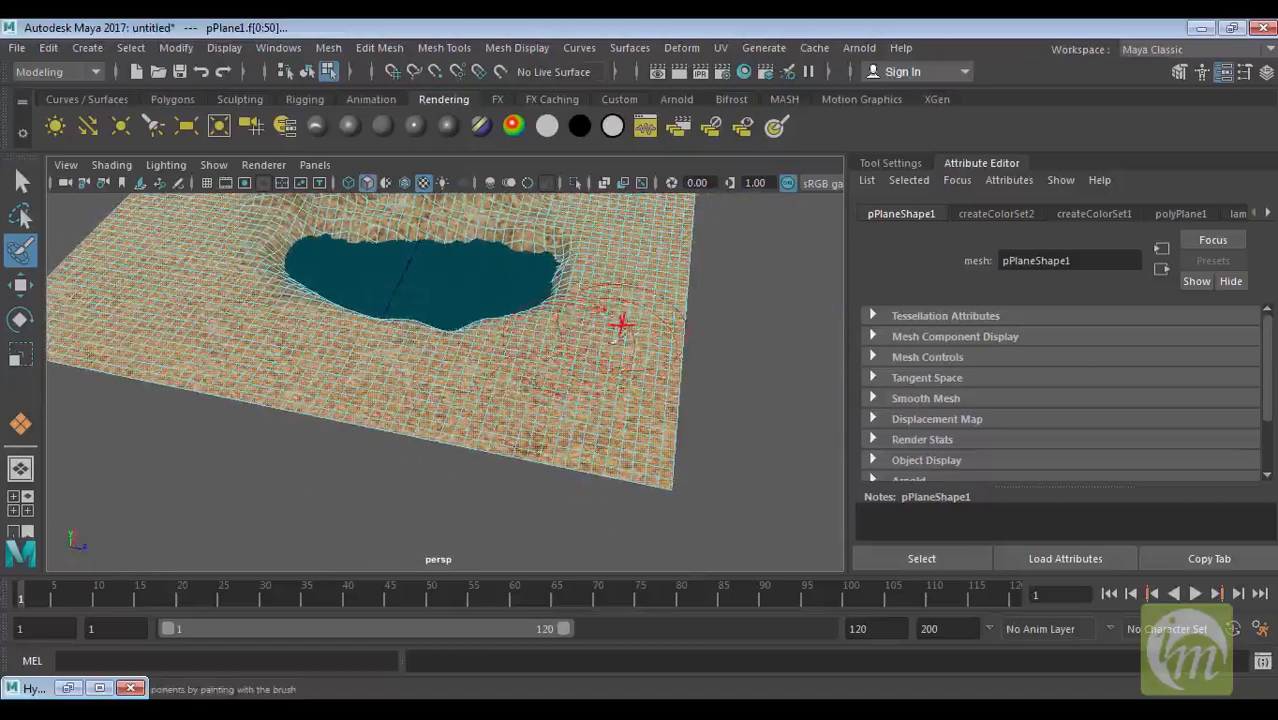
pyautogui.keyDown('alt'); pyautogui.moveTo(621, 324); pyautogui.dragTo(625, 363, button='middle'); pyautogui.keyUp('alt')
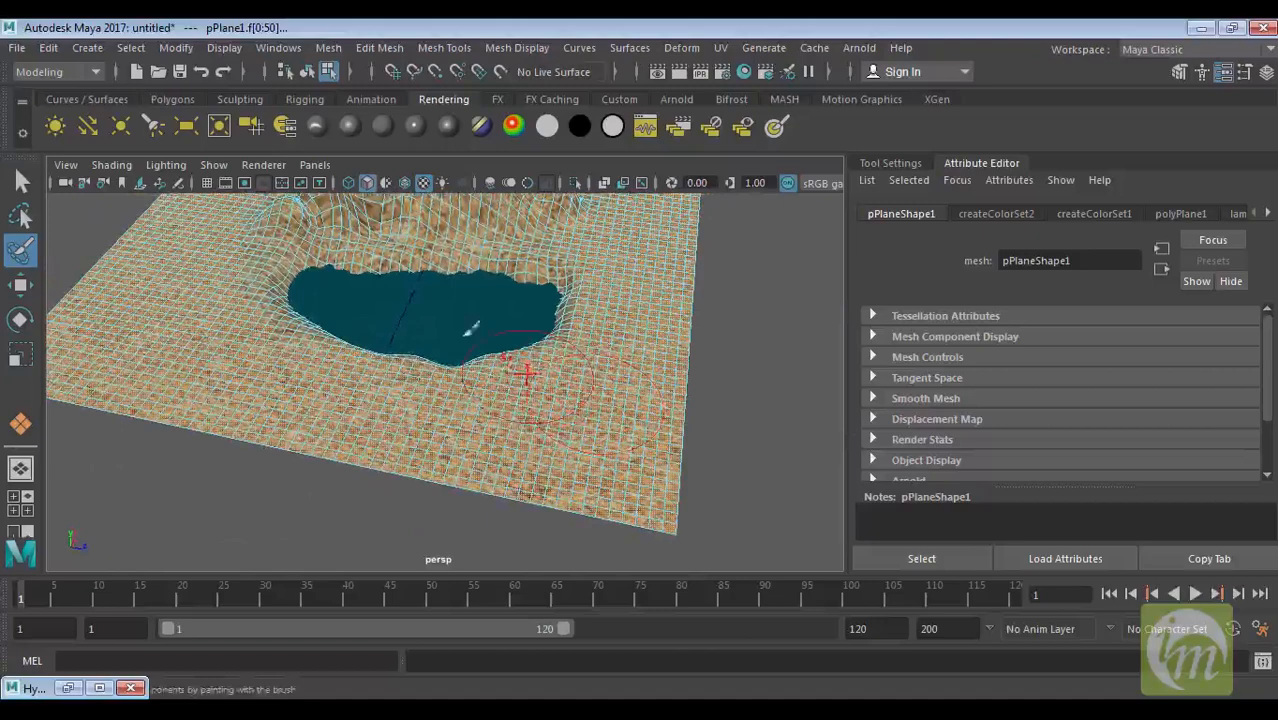
# Step: Assign a new Lambert material to the selected ground faces and name it grass
pyautogui.click(390, 127)
pyautogui.keyDown('alt'); pyautogui.moveTo(579, 413); pyautogui.dragTo(655, 459); pyautogui.keyUp('alt')
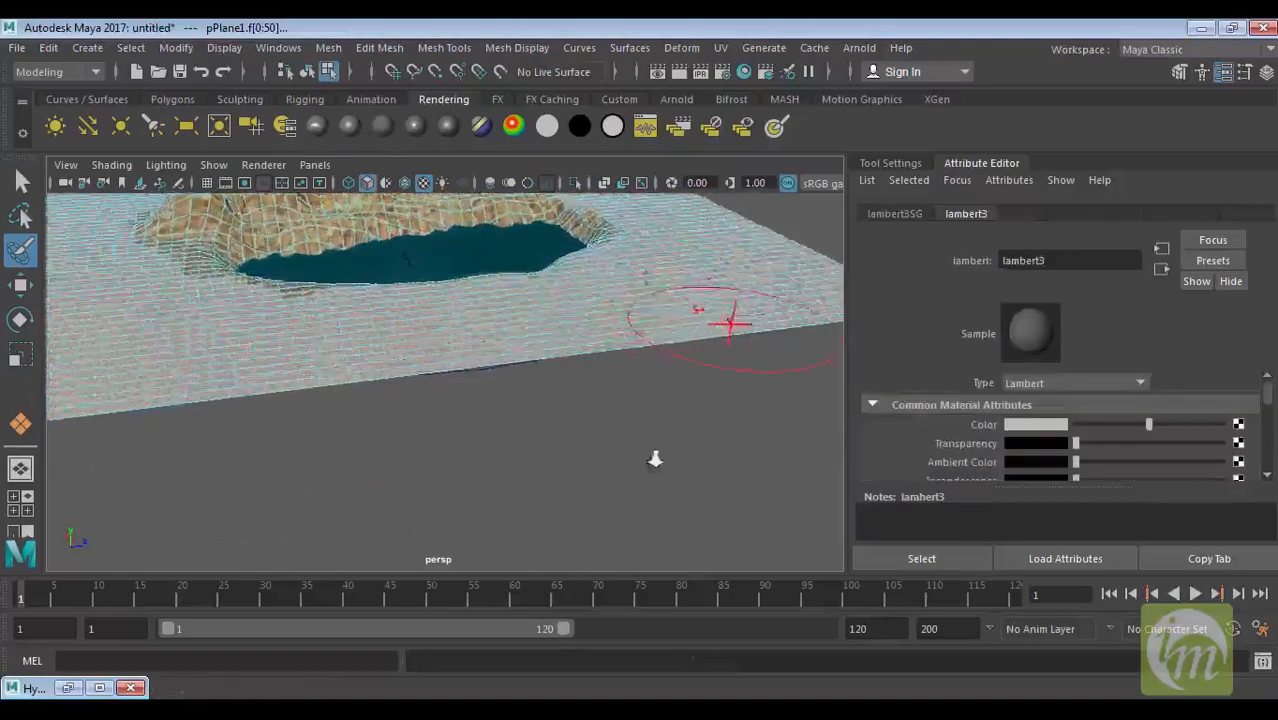
pyautogui.keyDown('alt'); pyautogui.moveTo(655, 459); pyautogui.dragTo(642, 291, button='right'); pyautogui.keyUp('alt')
pyautogui.keyDown('alt'); pyautogui.moveTo(642, 291); pyautogui.dragTo(652, 425, button='middle'); pyautogui.keyUp('alt')
pyautogui.keyDown('alt'); pyautogui.moveTo(479, 365); pyautogui.dragTo(475, 403); pyautogui.keyUp('alt')
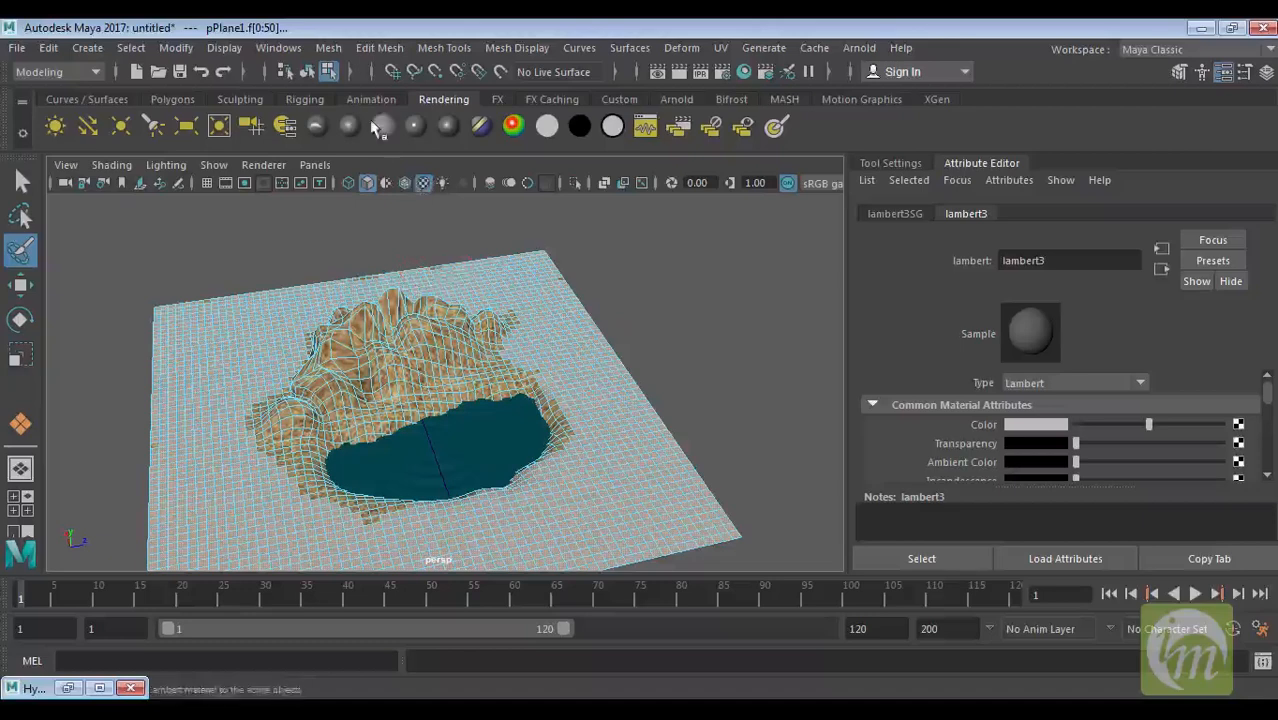
pyautogui.moveTo(1073, 260); pyautogui.dragTo(961, 261)
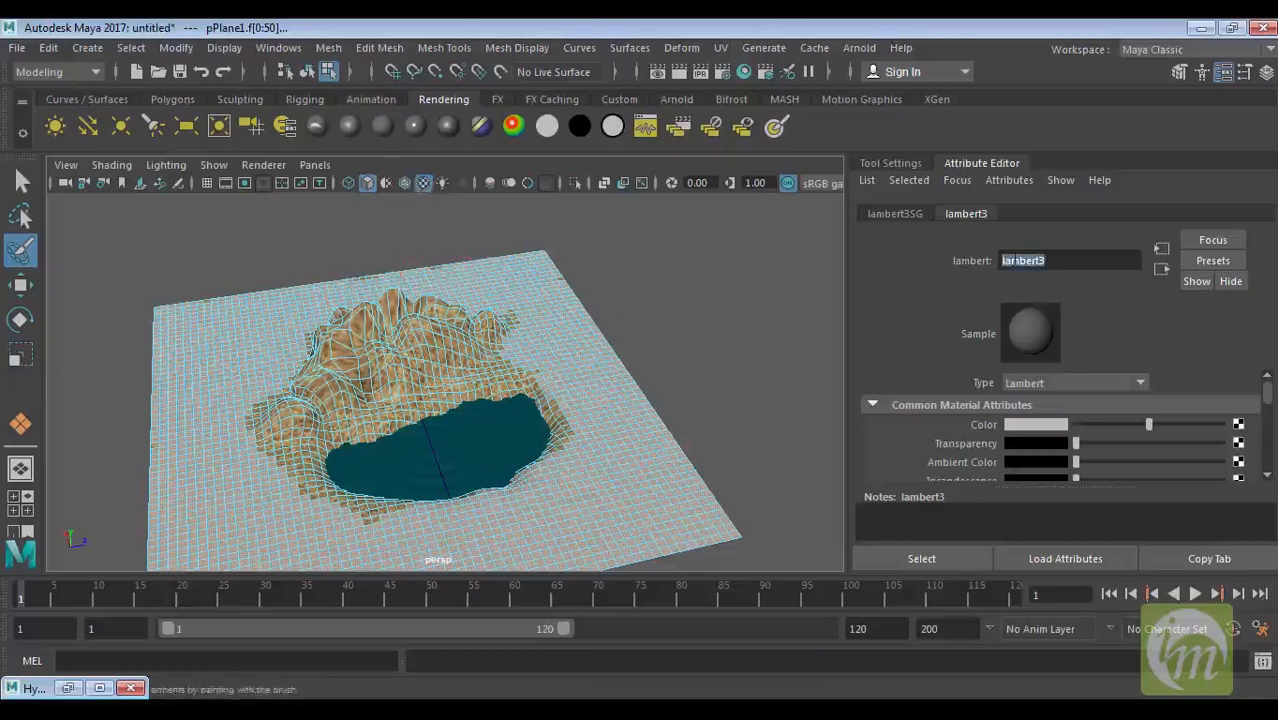
pyautogui.write('g')
pyautogui.press('Return')
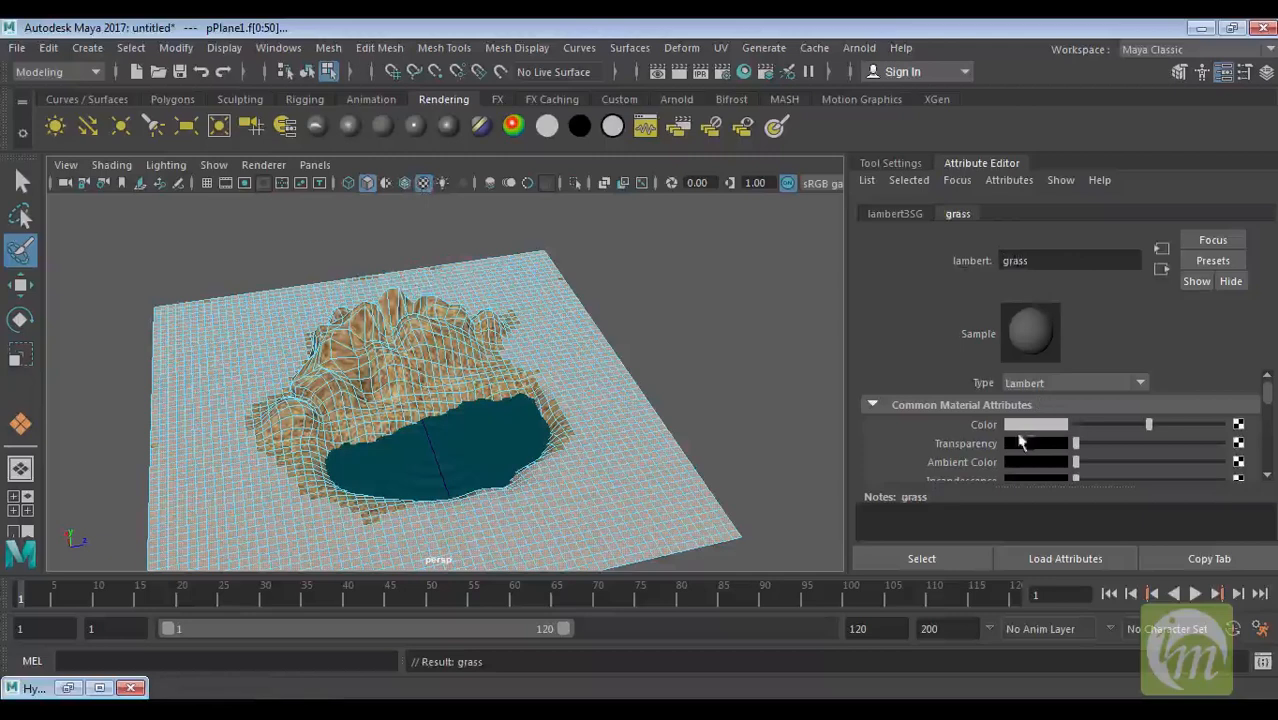
# Step: Connect a file texture to the grass material's Color and load grass.png from the maya files folder
pyautogui.click(1238, 425)
pyautogui.click(574, 411)
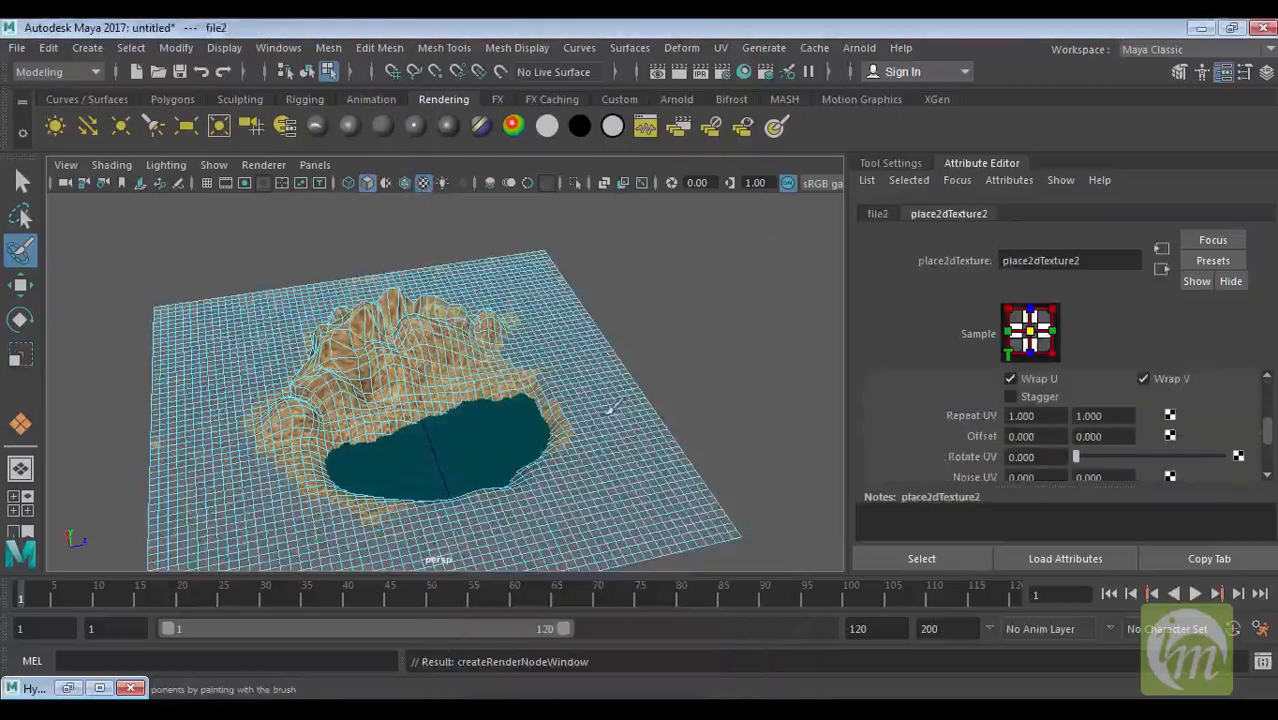
pyautogui.click(877, 213)
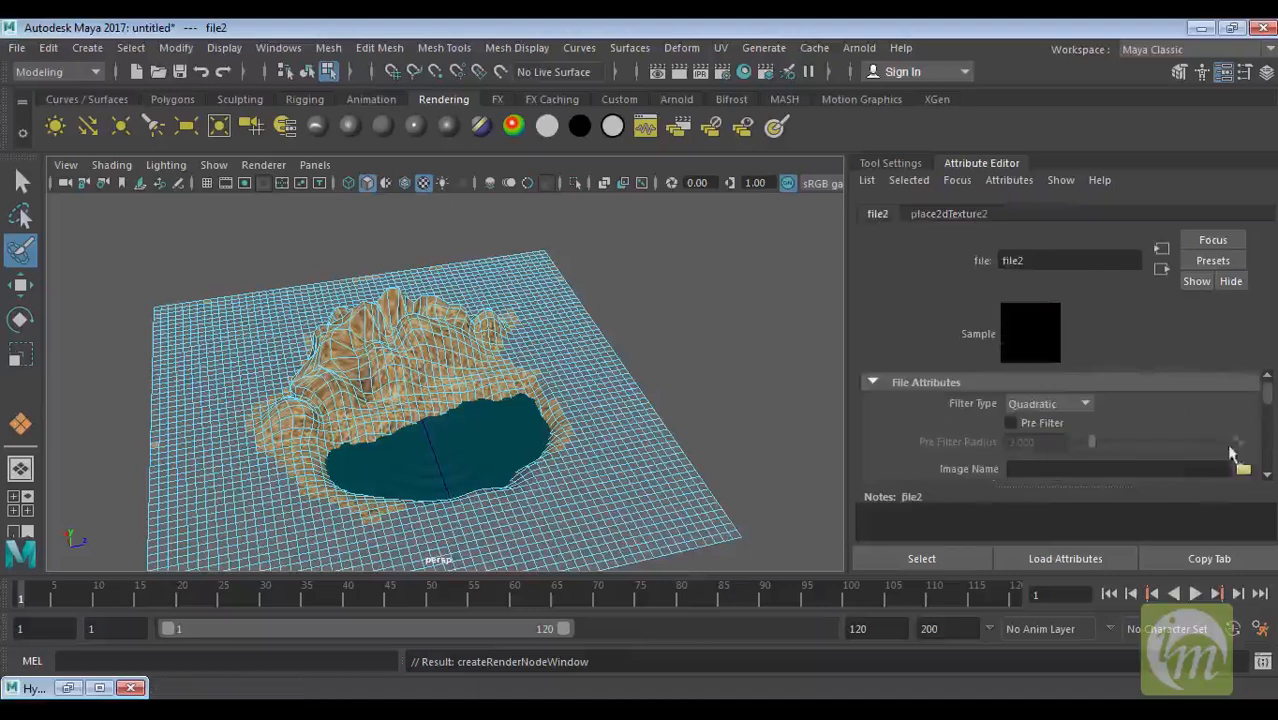
pyautogui.click(1242, 470)
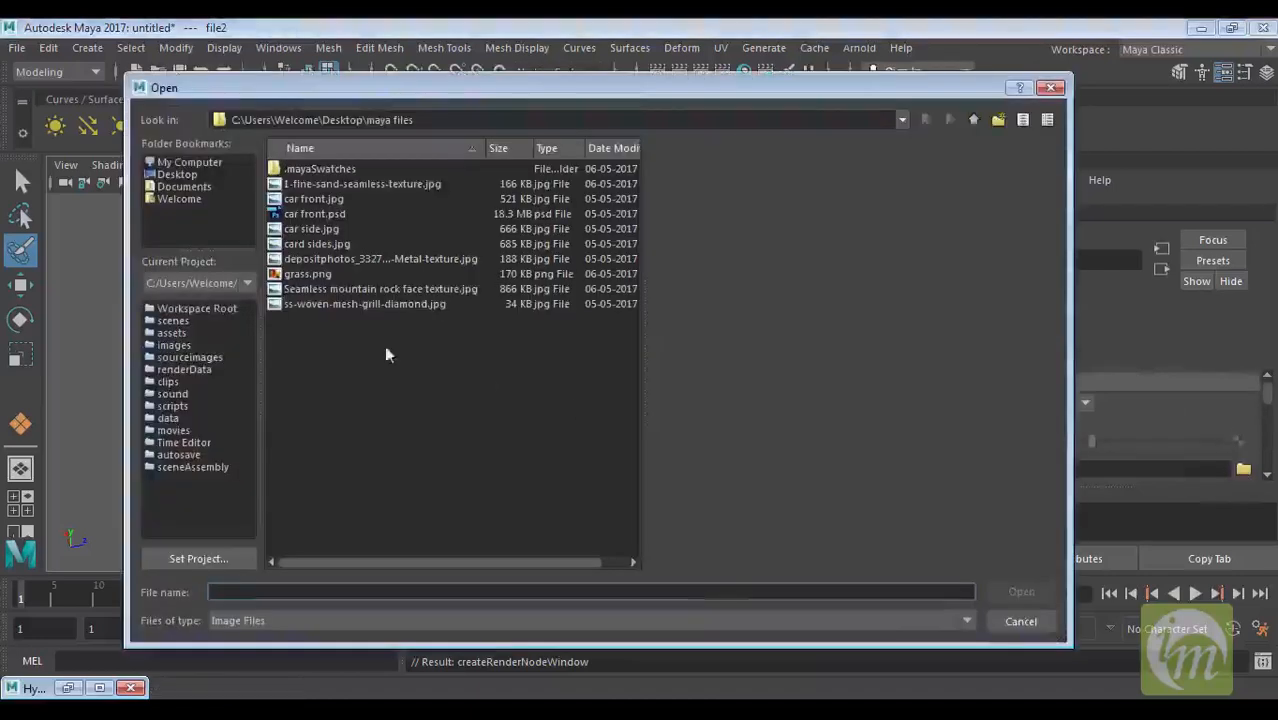
pyautogui.click(307, 276)
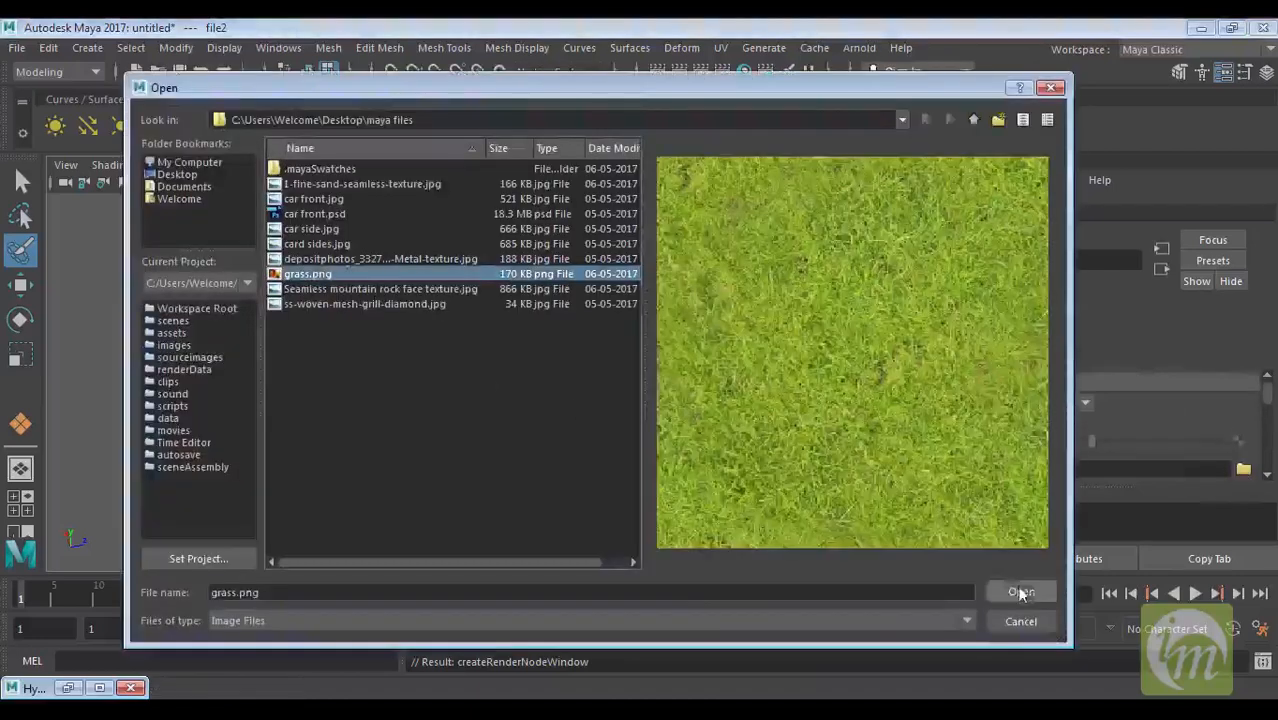
pyautogui.click(1021, 594)
# Step: Set the grass texture's Repeat UV to 5 in both directions in place2dTexture2
pyautogui.keyDown('alt'); pyautogui.moveTo(722, 411); pyautogui.dragTo(657, 401); pyautogui.keyUp('alt')
pyautogui.keyDown('alt'); pyautogui.moveTo(657, 401); pyautogui.dragTo(649, 305, button='right'); pyautogui.keyUp('alt')
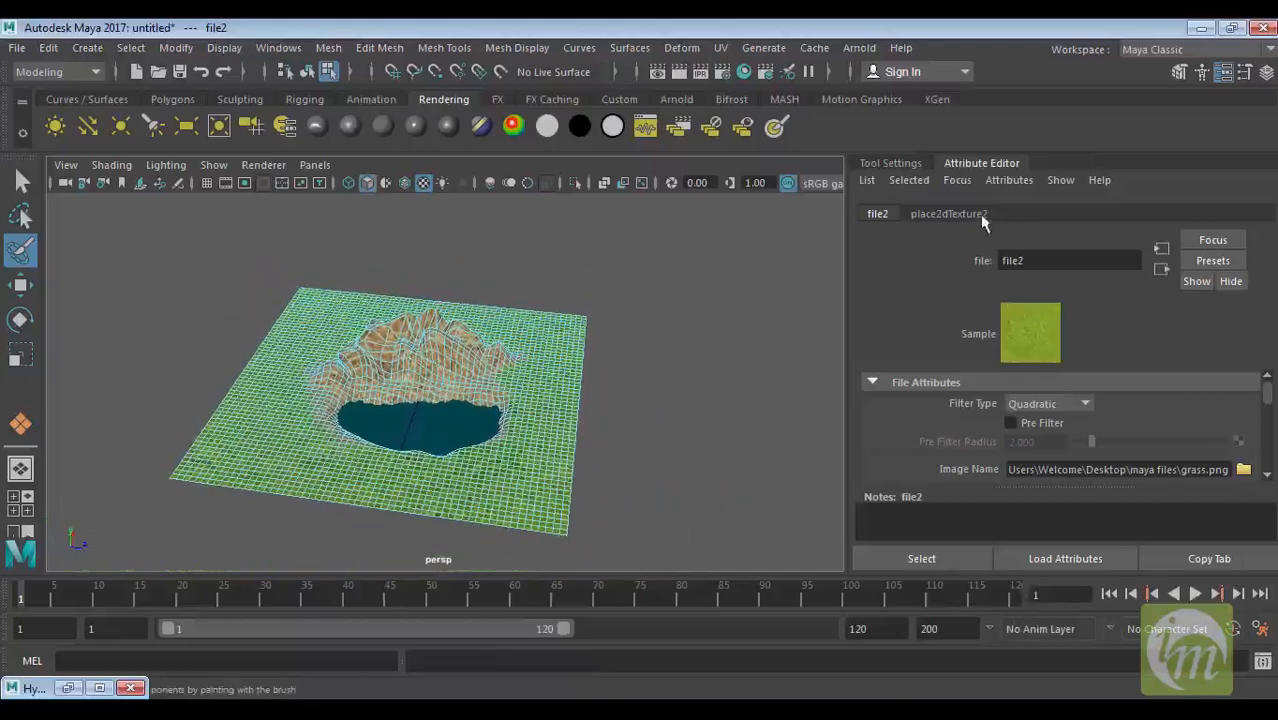
pyautogui.click(948, 214)
pyautogui.moveTo(1270, 437); pyautogui.dragTo(1269, 464)
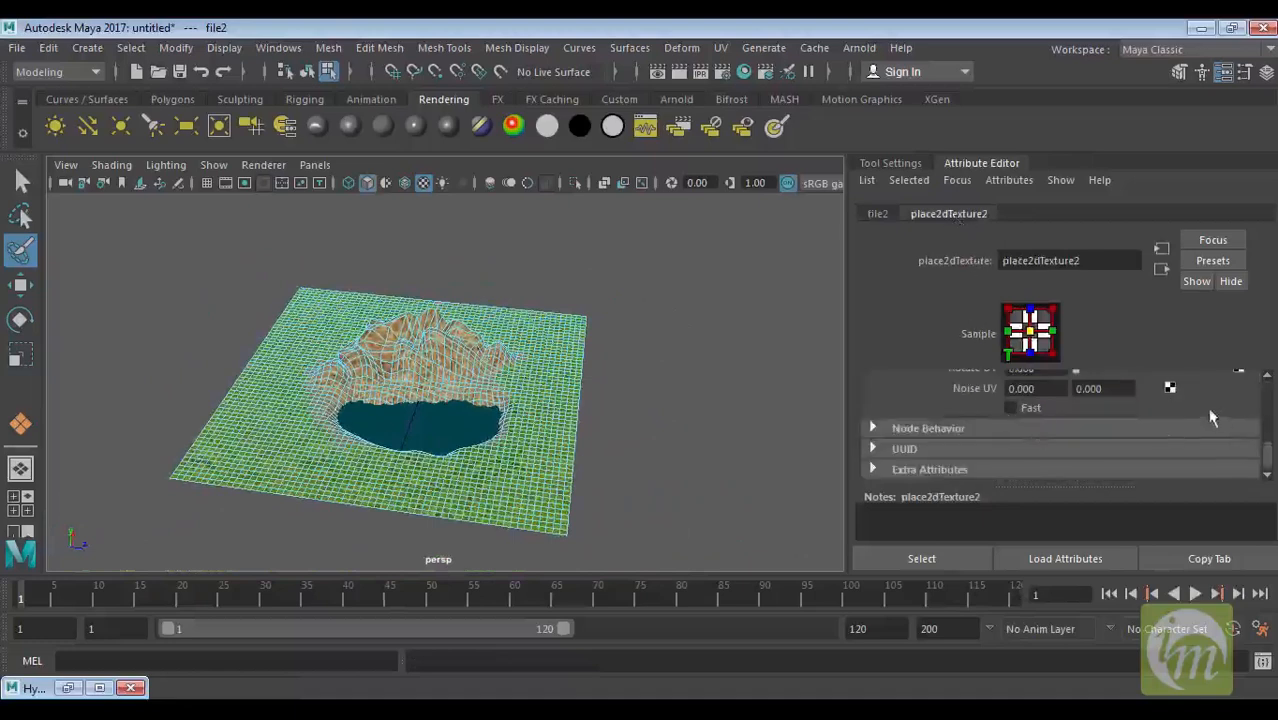
pyautogui.moveTo(1269, 459); pyautogui.dragTo(1269, 428)
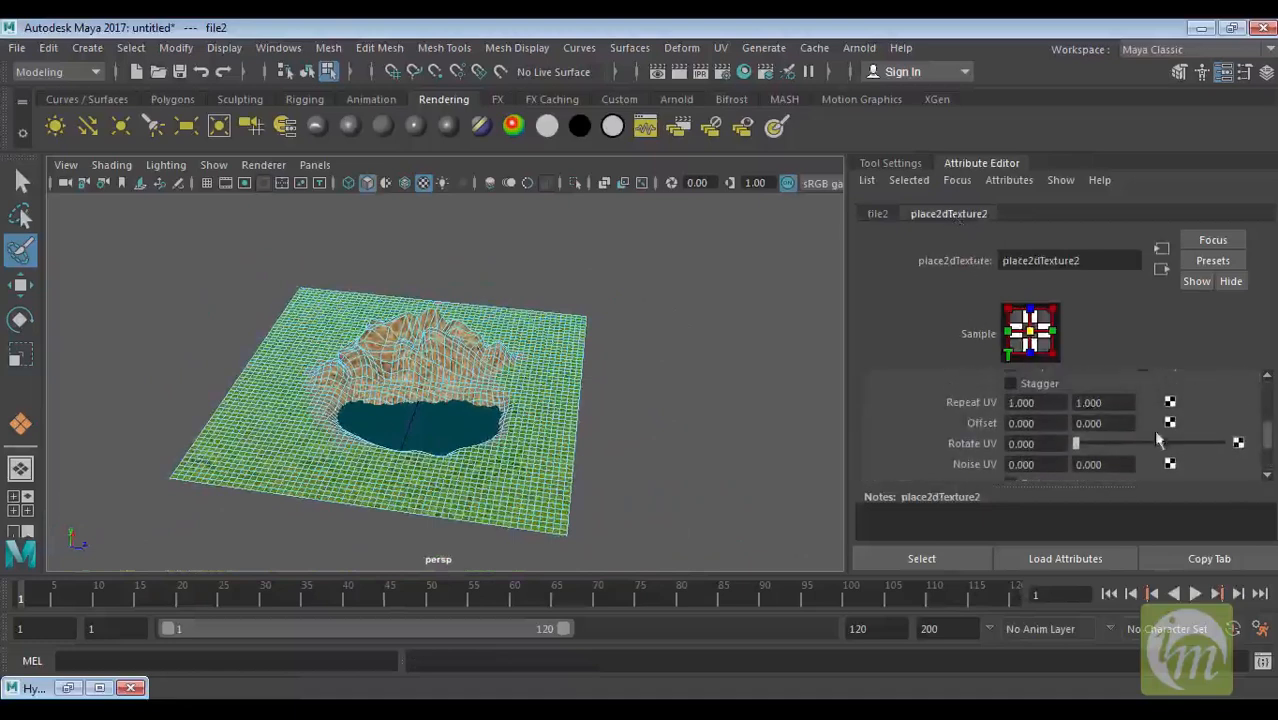
pyautogui.click(1046, 403)
pyautogui.write('5')
pyautogui.press('Return')
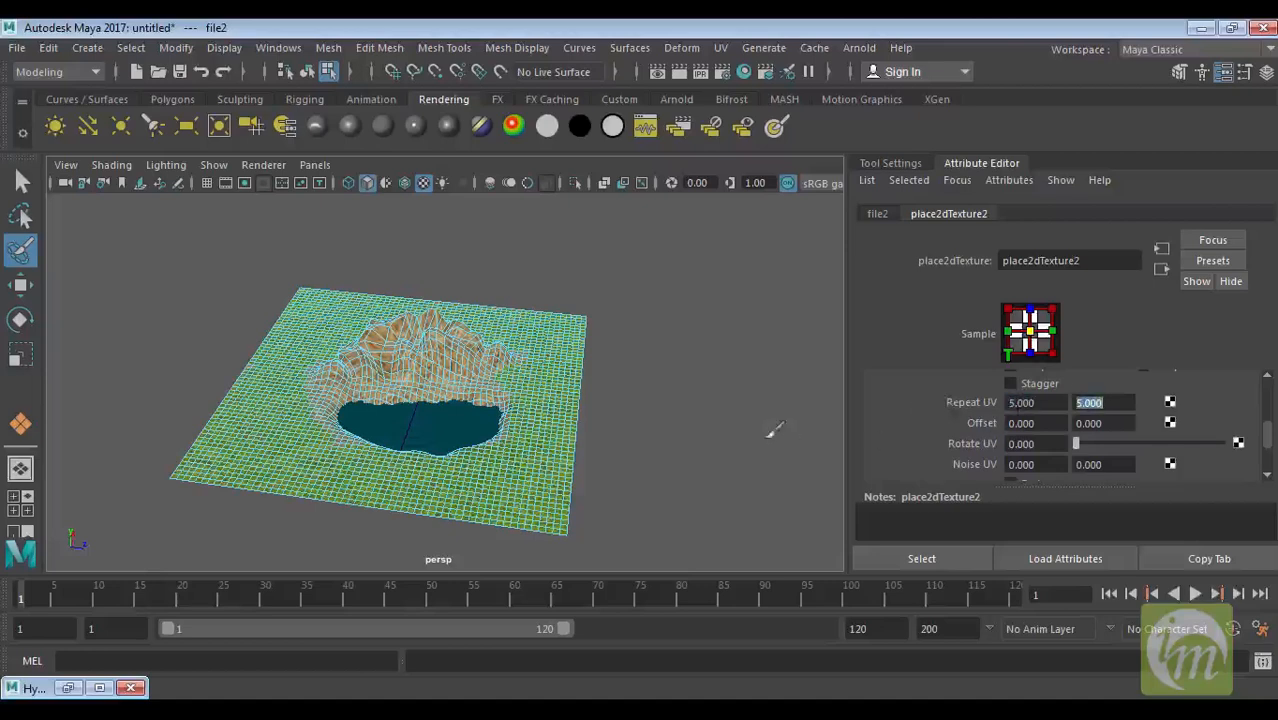
# Step: Return the terrain from face selection to object mode with the Select tool and deselect it
pyautogui.click(20, 182)
pyautogui.click(698, 345)
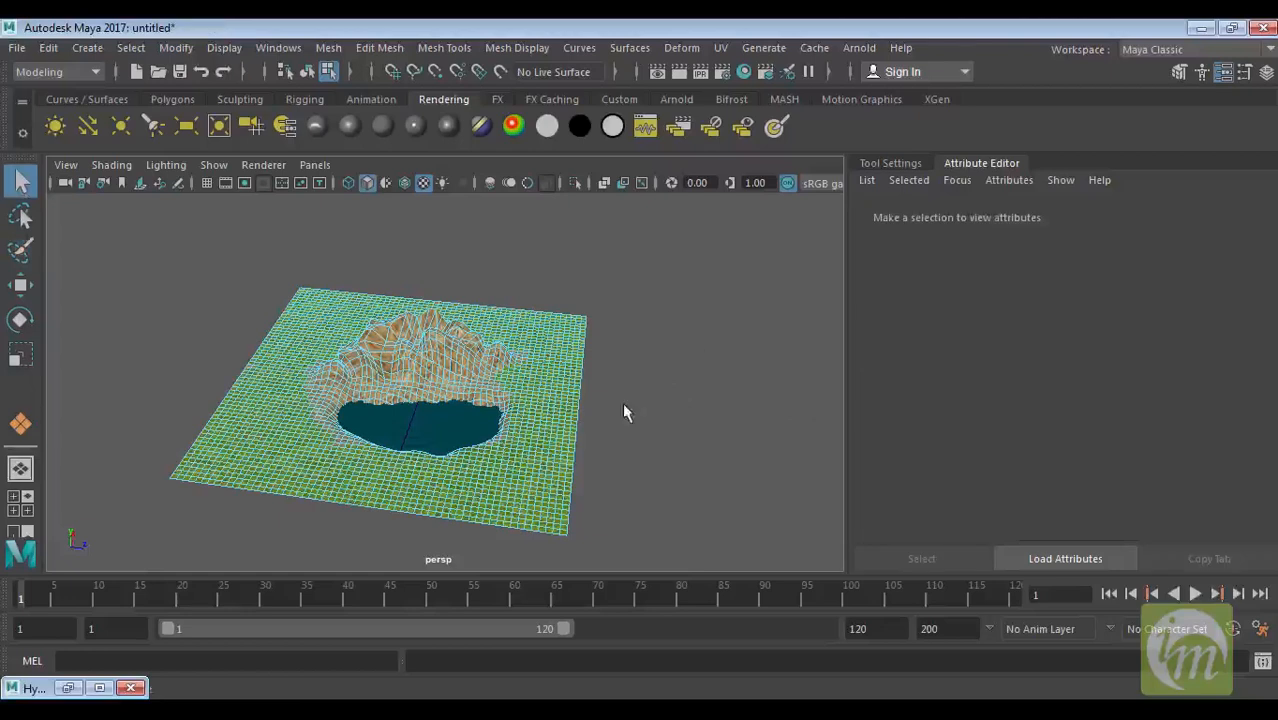
pyautogui.keyDown('alt'); pyautogui.moveTo(624, 412); pyautogui.dragTo(538, 392); pyautogui.keyUp('alt')
pyautogui.moveTo(613, 301); pyautogui.dragTo(646, 152, button='right')
pyautogui.click(680, 400)
# Step: Examine the grass ground, sandy mountain and water basin from several angles, with the terrain selected and deselected
pyautogui.keyDown('alt'); pyautogui.moveTo(690, 428); pyautogui.dragTo(636, 522); pyautogui.keyUp('alt')
pyautogui.keyDown('alt'); pyautogui.moveTo(636, 522); pyautogui.dragTo(685, 525, button='right'); pyautogui.keyUp('alt')
pyautogui.keyDown('alt'); pyautogui.moveTo(676, 480); pyautogui.dragTo(690, 428, button='middle'); pyautogui.keyUp('alt')
pyautogui.keyDown('alt'); pyautogui.moveTo(670, 460); pyautogui.dragTo(699, 496, button='right'); pyautogui.keyUp('alt')
pyautogui.keyDown('alt'); pyautogui.moveTo(699, 500); pyautogui.dragTo(619, 399); pyautogui.keyUp('alt')
pyautogui.click(641, 322)
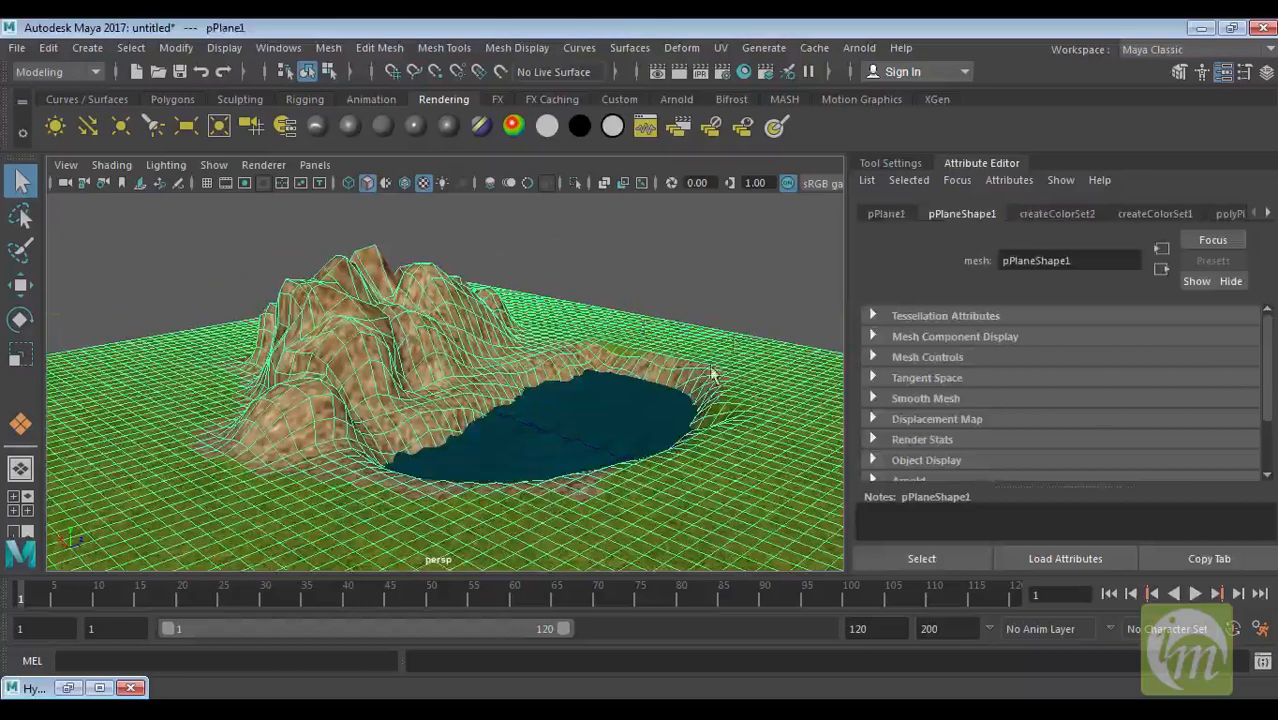
pyautogui.keyDown('alt'); pyautogui.moveTo(713, 375); pyautogui.dragTo(703, 300, button='right'); pyautogui.keyUp('alt')
pyautogui.keyDown('alt'); pyautogui.moveTo(698, 363); pyautogui.dragTo(733, 393, button='right'); pyautogui.keyUp('alt')
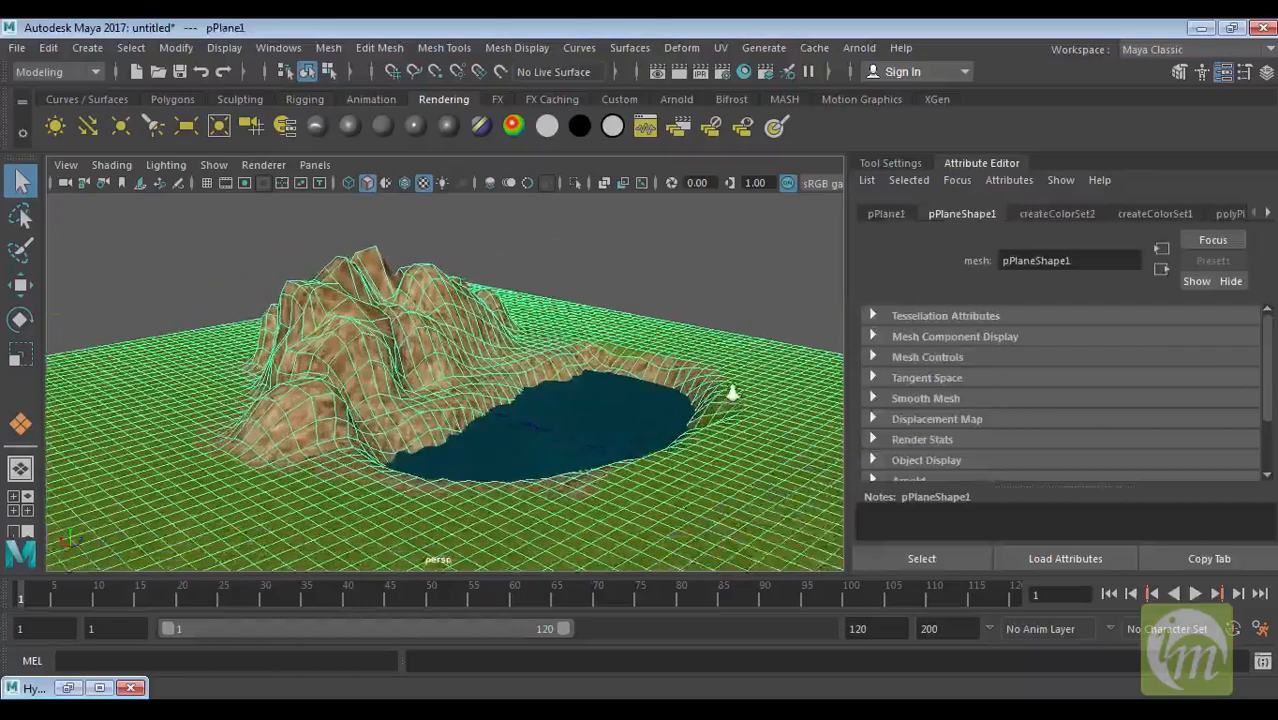
pyautogui.keyDown('alt'); pyautogui.moveTo(626, 416); pyautogui.dragTo(648, 425, button='middle'); pyautogui.keyUp('alt')
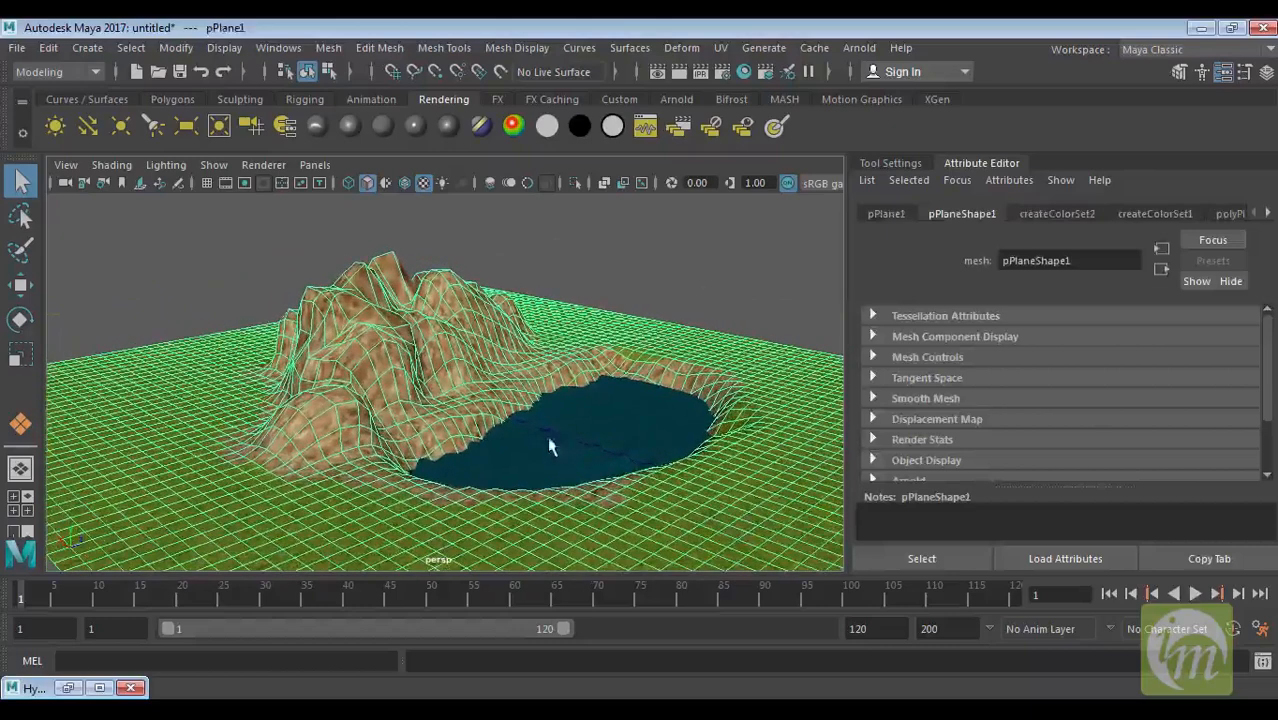
pyautogui.keyDown('alt'); pyautogui.moveTo(478, 402); pyautogui.dragTo(492, 438); pyautogui.keyUp('alt')
pyautogui.click(672, 262)
pyautogui.keyDown('alt'); pyautogui.moveTo(688, 366); pyautogui.dragTo(566, 398); pyautogui.keyUp('alt')
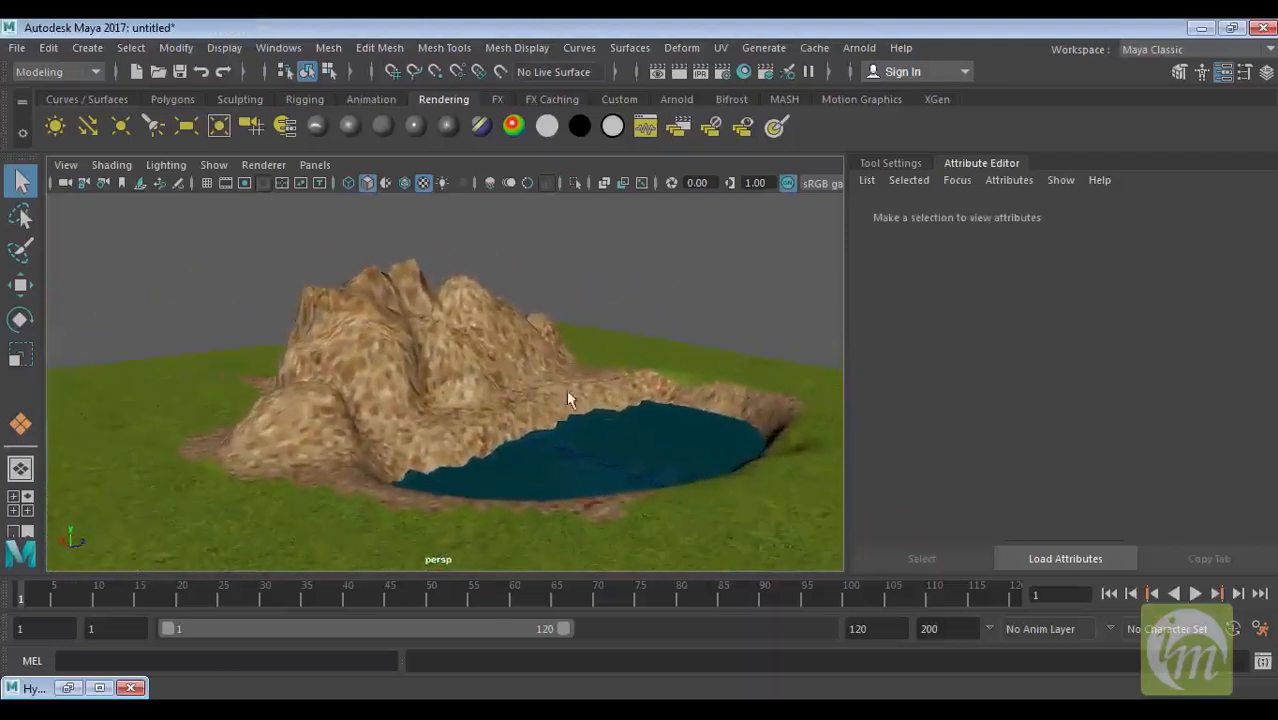
# Step: Start a new scene and open cartoon face.mb from the scenes folder of maya project on the Desktop
pyautogui.click(156, 72)
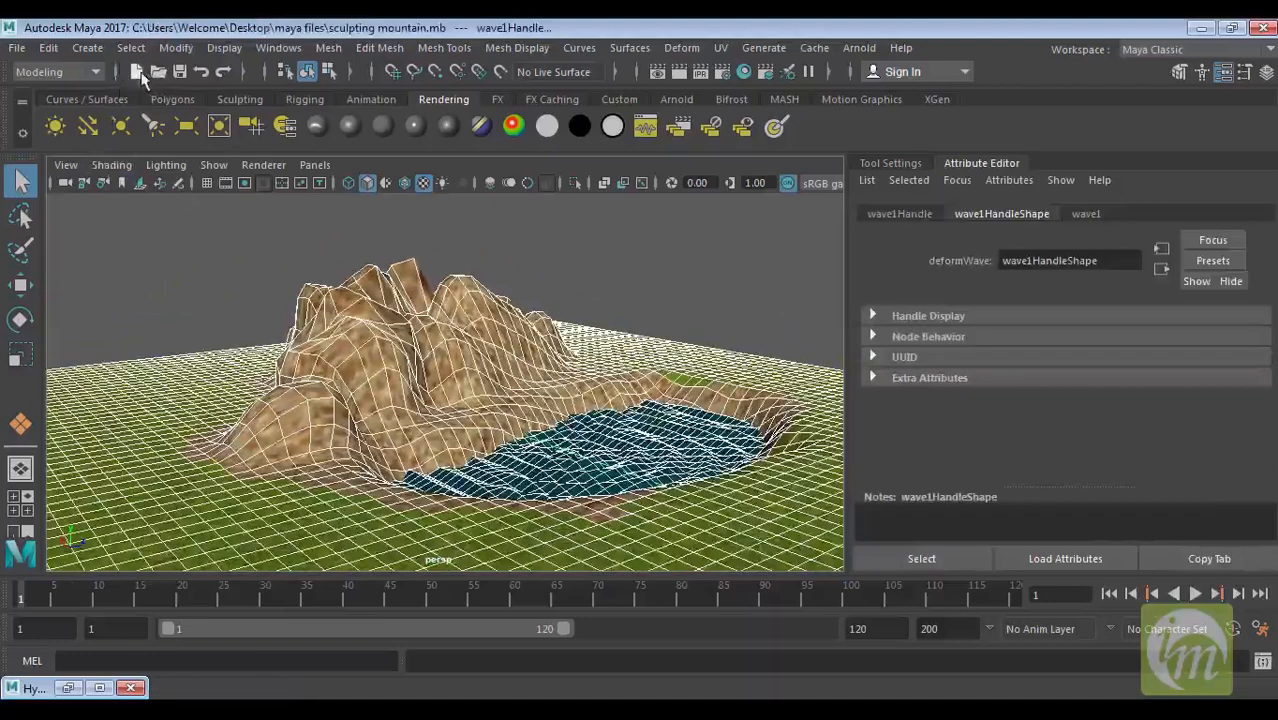
pyautogui.click(138, 73)
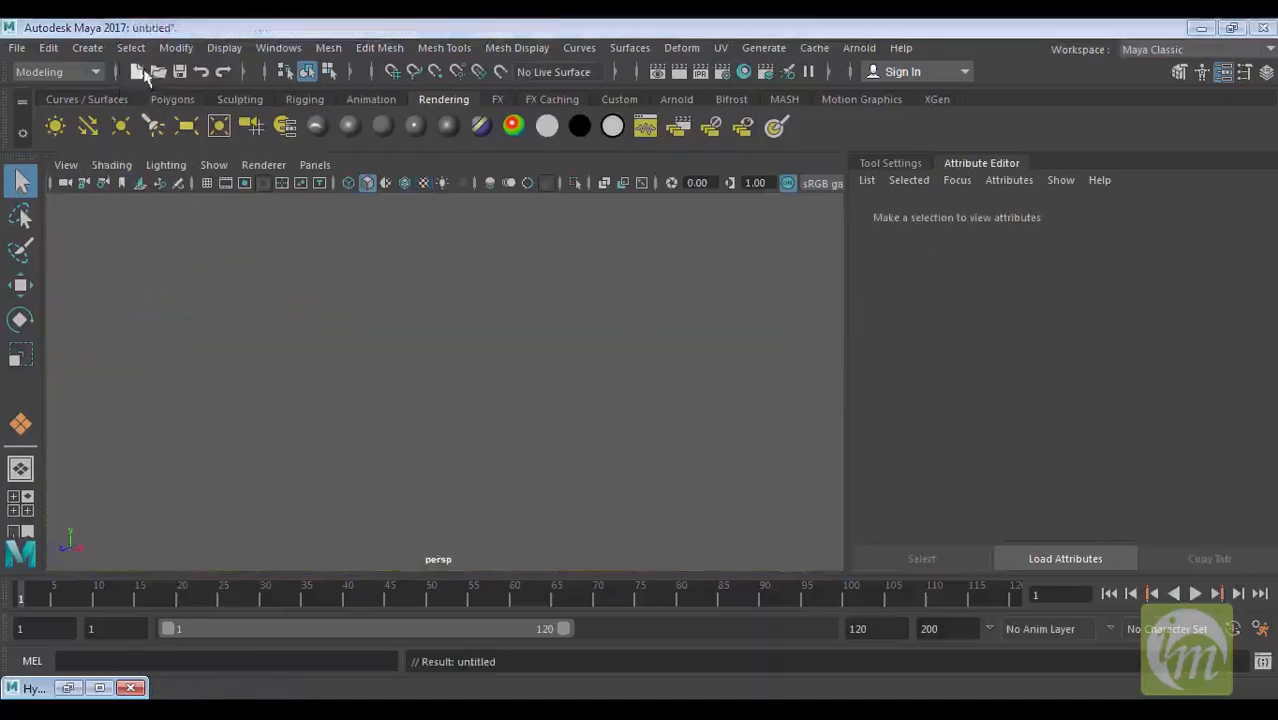
pyautogui.click(158, 72)
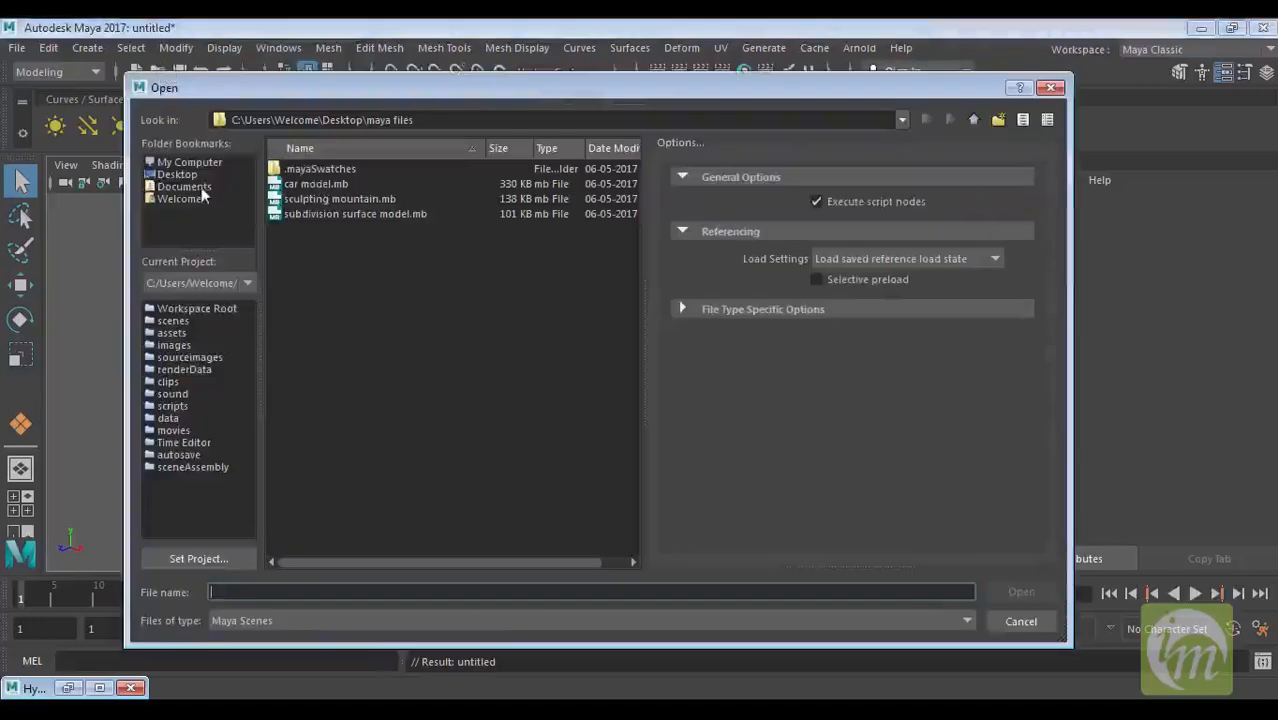
pyautogui.click(187, 176)
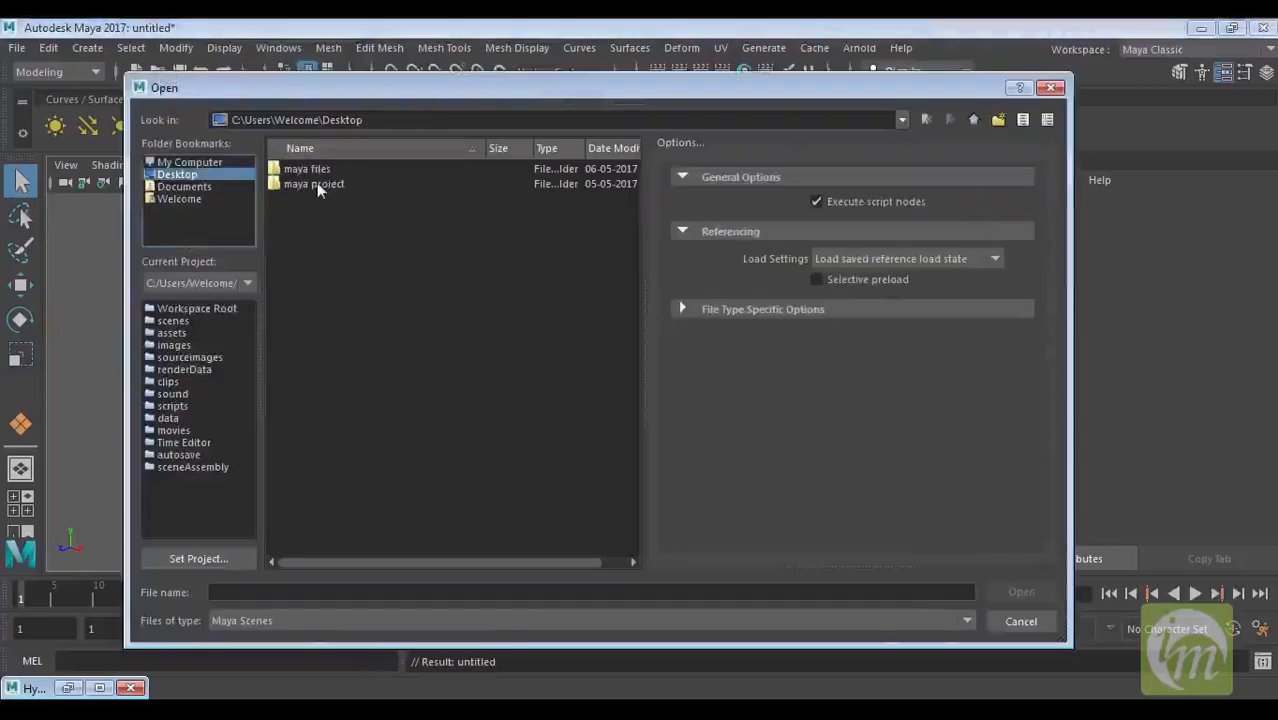
pyautogui.doubleClick(317, 182)
pyautogui.doubleClick(300, 304)
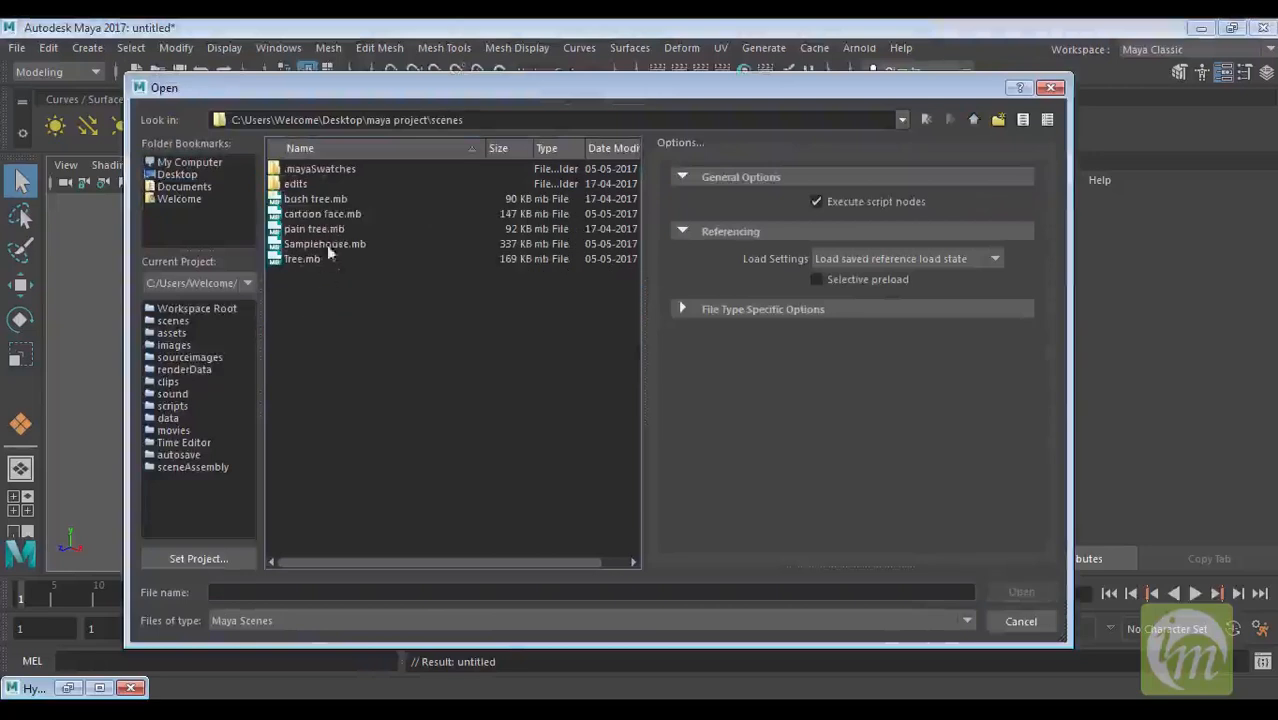
pyautogui.click(325, 214)
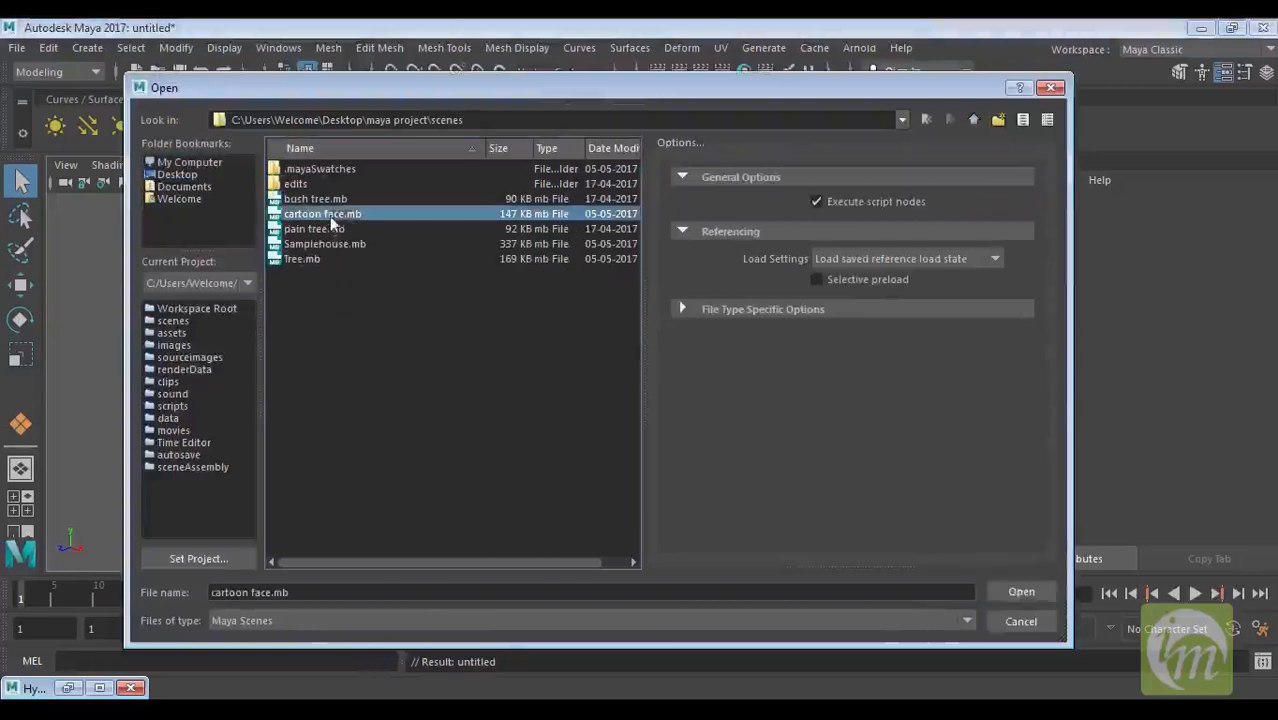
pyautogui.click(1018, 590)
pyautogui.click(639, 372)
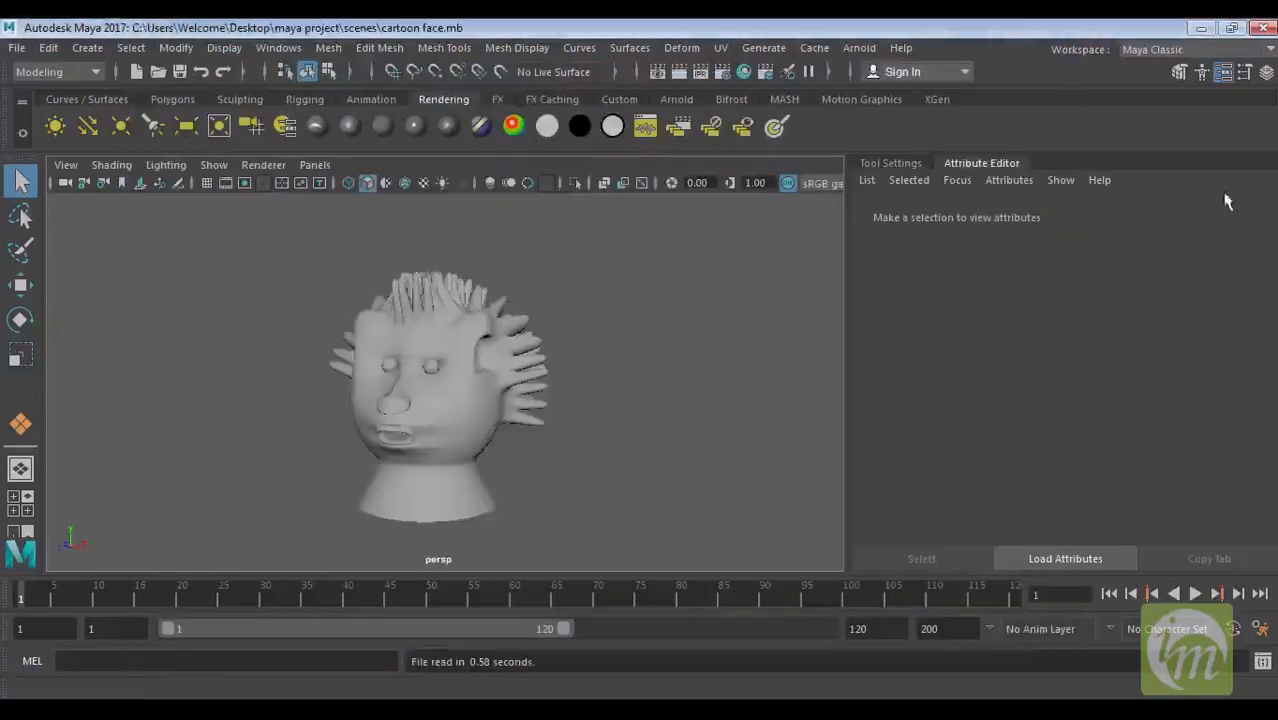
# Step: Examine the cartoon head from the front and side, with its mesh selected and deselected
pyautogui.keyDown('alt'); pyautogui.moveTo(673, 371); pyautogui.dragTo(460, 390); pyautogui.keyUp('alt')
pyautogui.click(433, 408)
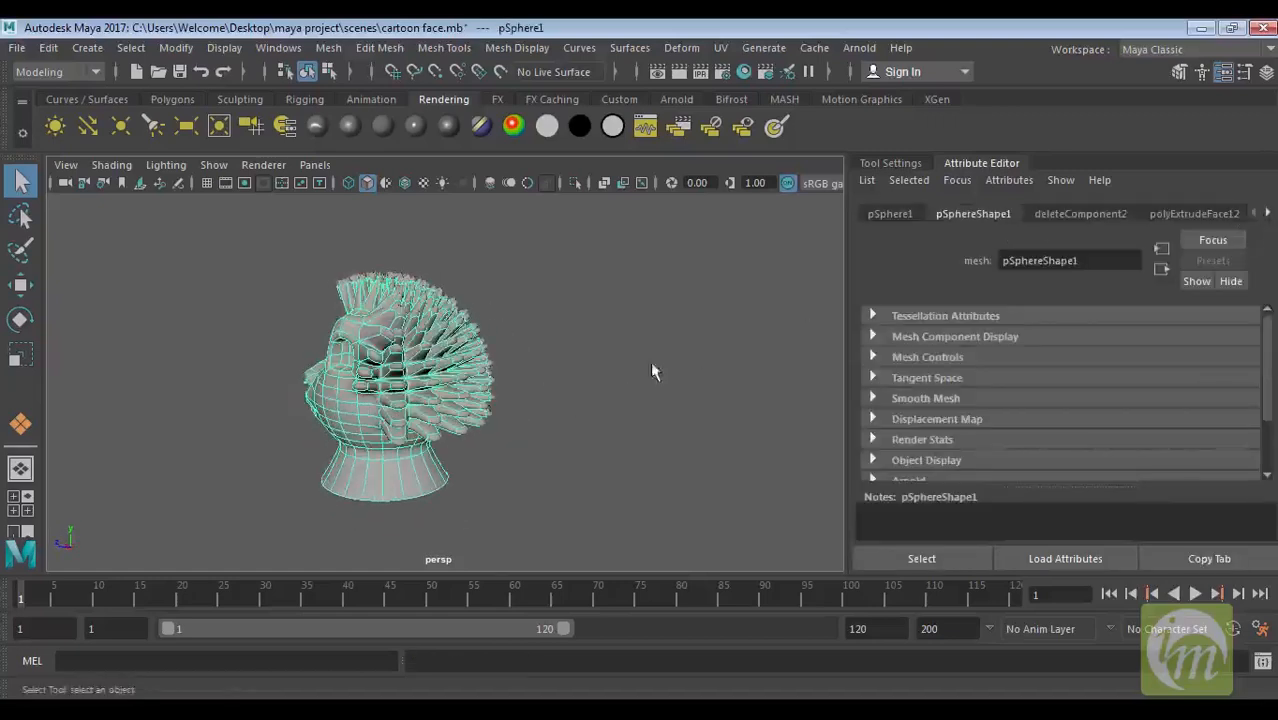
pyautogui.keyDown('alt'); pyautogui.moveTo(531, 410); pyautogui.dragTo(597, 385); pyautogui.keyUp('alt')
pyautogui.click(597, 385)
pyautogui.scroll(-1, 566, 338)
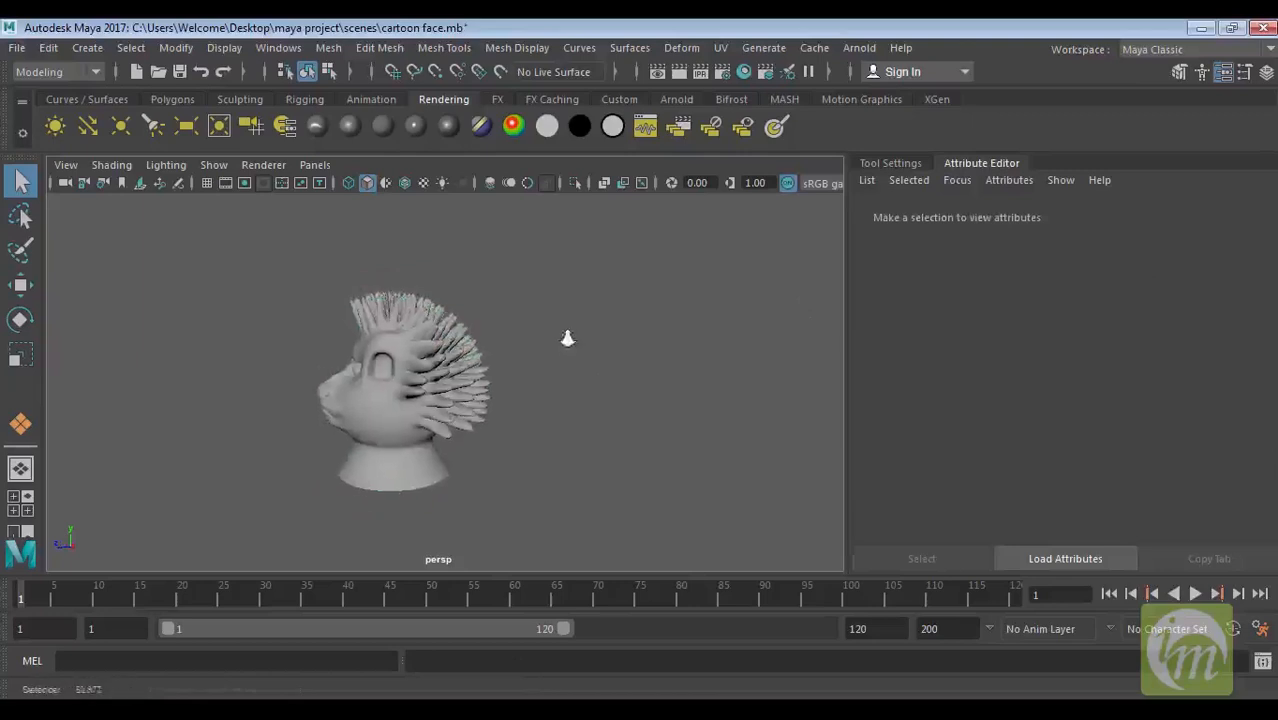
pyautogui.keyDown('alt'); pyautogui.moveTo(410, 370); pyautogui.dragTo(485, 397); pyautogui.keyUp('alt')
pyautogui.click(488, 398)
pyautogui.keyDown('alt'); pyautogui.moveTo(548, 416); pyautogui.dragTo(619, 391, button='middle'); pyautogui.keyUp('alt')
pyautogui.scroll(4, 650, 360)
pyautogui.scroll(3, 615, 394)
# Step: Compare the head's unsmoothed polygon display with its smooth mesh preview, leaving the smooth preview on
pyautogui.press('1')
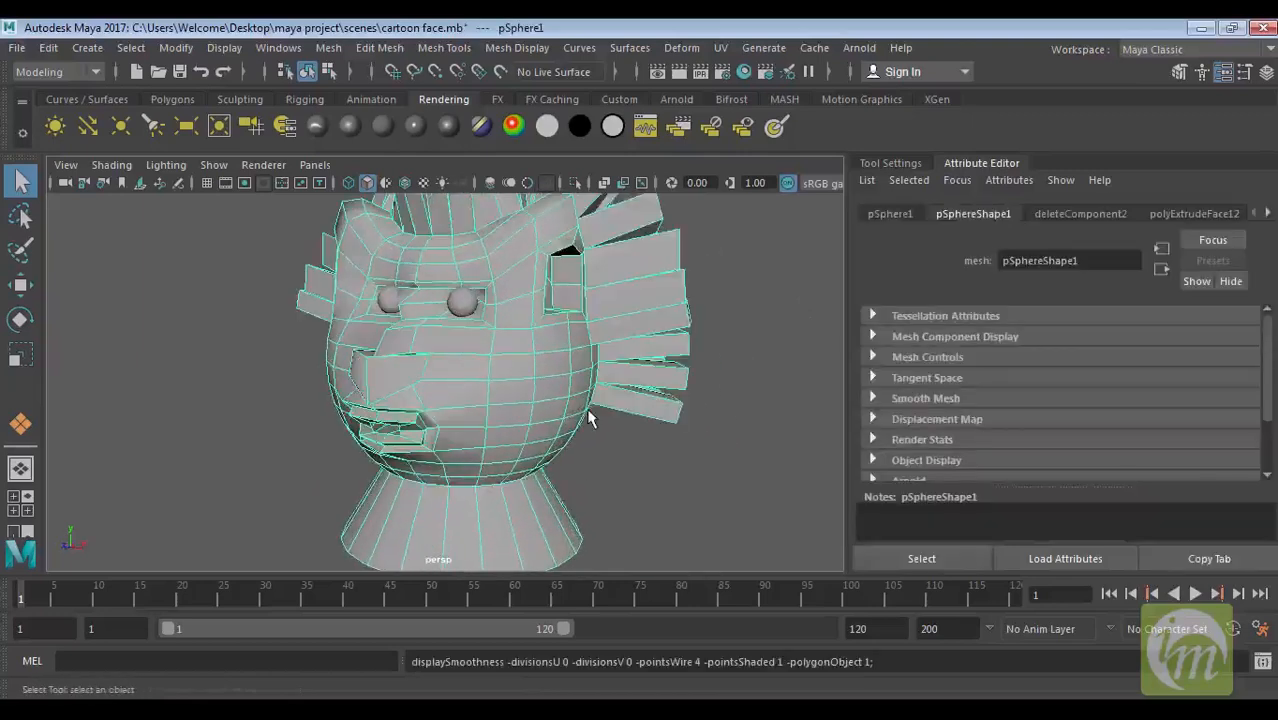
pyautogui.keyDown('alt'); pyautogui.moveTo(625, 407); pyautogui.dragTo(538, 406); pyautogui.keyUp('alt')
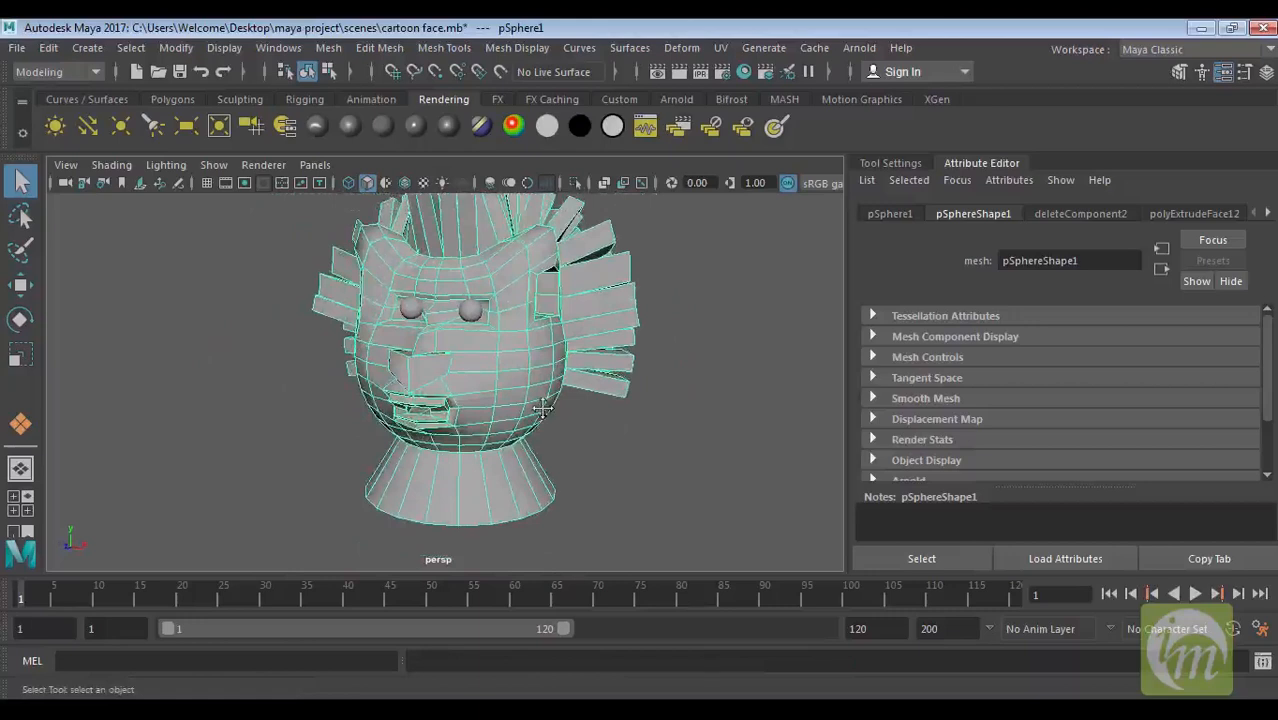
pyautogui.press('3')
pyautogui.keyDown('alt'); pyautogui.moveTo(600, 404); pyautogui.dragTo(568, 400); pyautogui.keyUp('alt')
pyautogui.keyDown('alt'); pyautogui.moveTo(575, 368); pyautogui.dragTo(607, 448, button='right'); pyautogui.keyUp('alt')
pyautogui.keyDown('alt'); pyautogui.moveTo(596, 394); pyautogui.dragTo(606, 446, button='middle'); pyautogui.keyUp('alt')
# Step: Detach the Sculpting Tools list as a floating window and activate the Sculpt Tool with its settings open
pyautogui.click(444, 47)
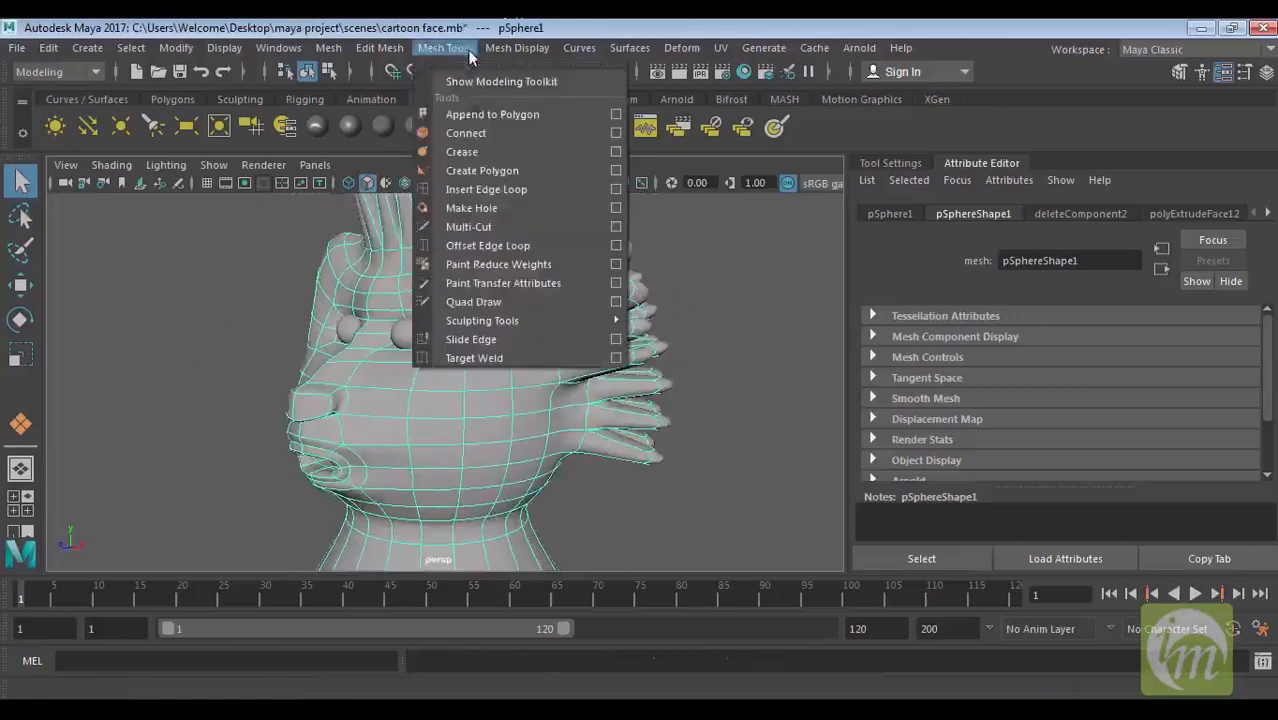
pyautogui.moveTo(542, 319)
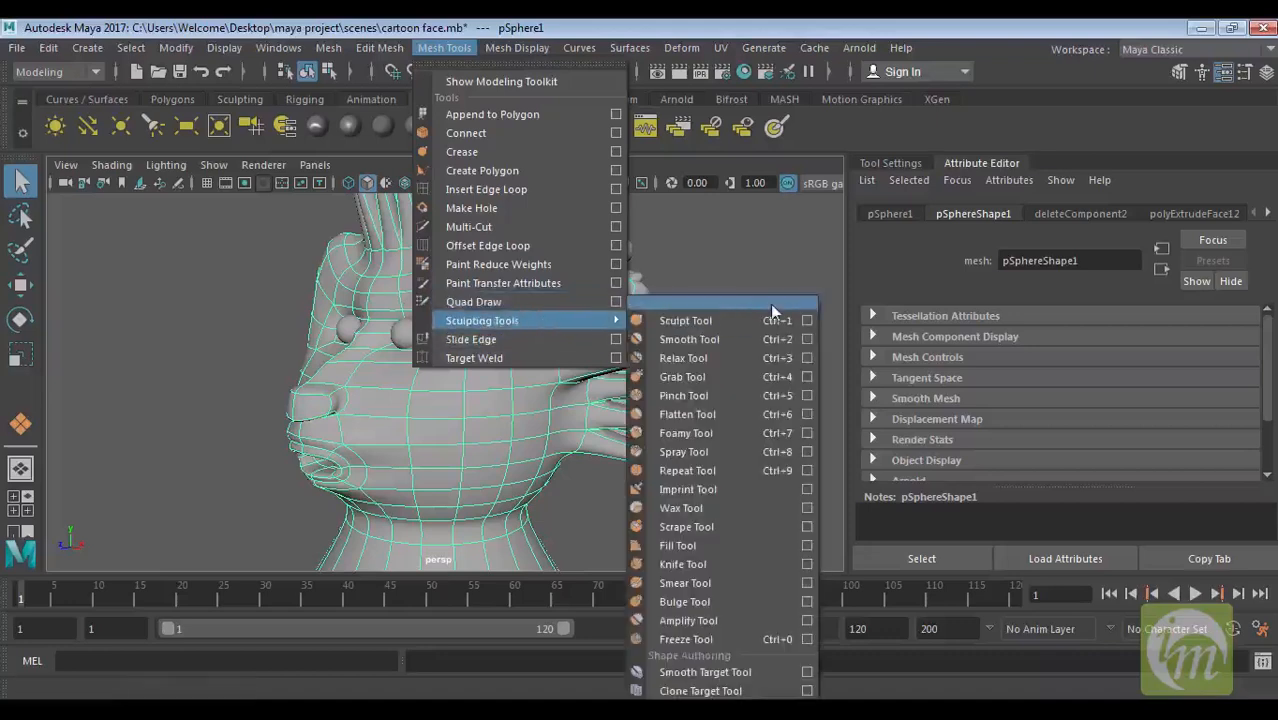
pyautogui.click(803, 302)
pyautogui.moveTo(789, 291)
pyautogui.mouseDown()
pyautogui.moveTo(1060, 180)
pyautogui.moveTo(838, 116)
pyautogui.moveTo(798, 118)
pyautogui.mouseUp()
pyautogui.click(1000, 193)
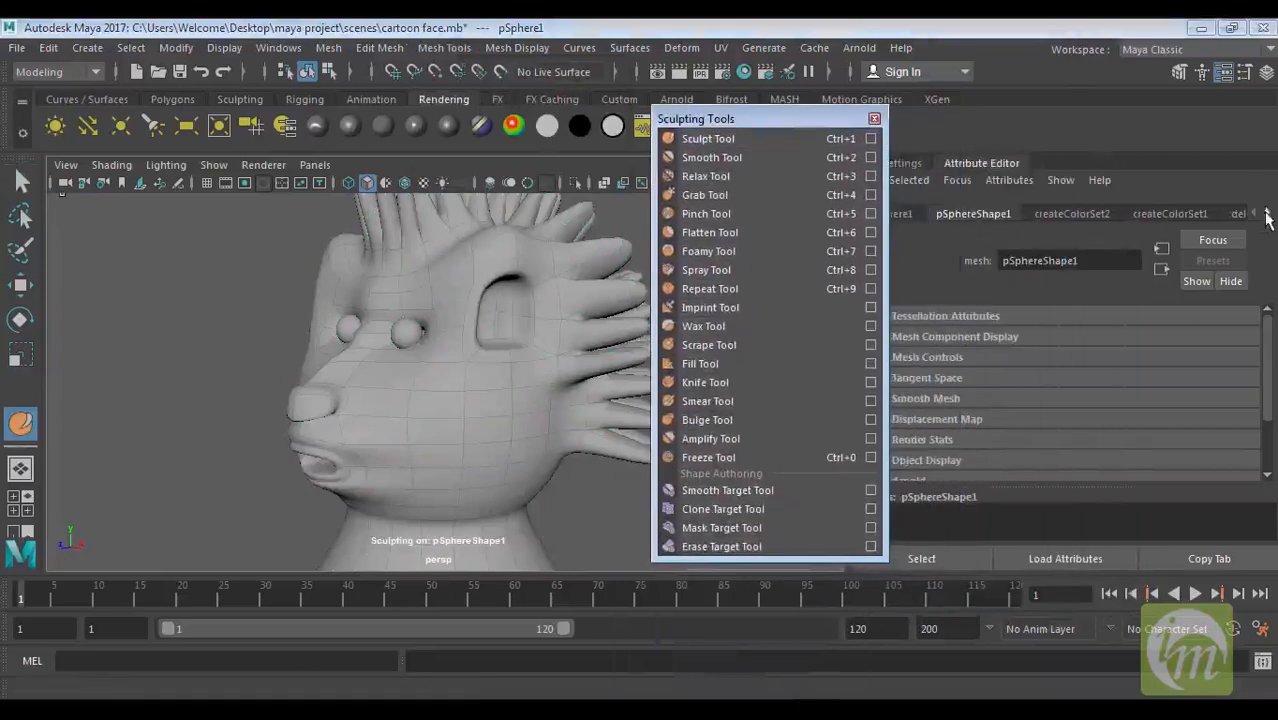
pyautogui.click(870, 139)
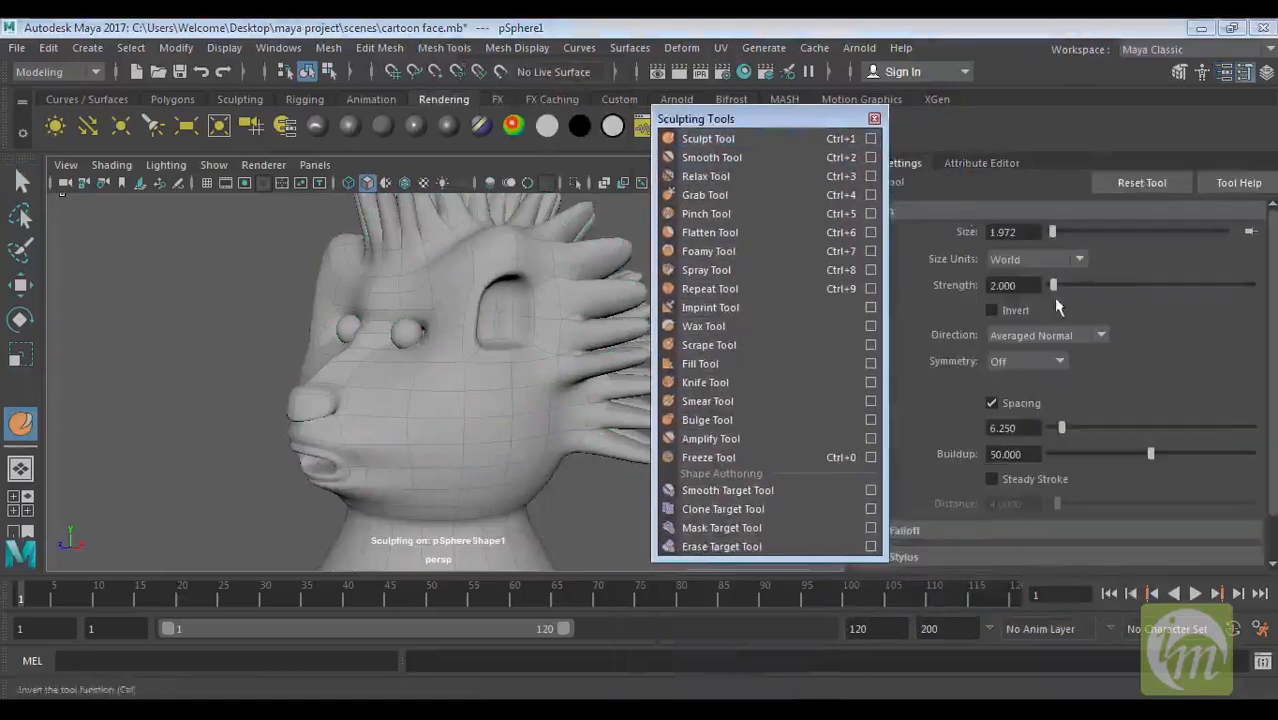
pyautogui.moveTo(760, 118); pyautogui.dragTo(944, 120)
pyautogui.moveTo(620, 420)
pyautogui.keyDown('alt'); pyautogui.mouseDown()
pyautogui.moveTo(538, 426)
pyautogui.moveTo(562, 422)
pyautogui.mouseUp(); pyautogui.keyUp('alt')
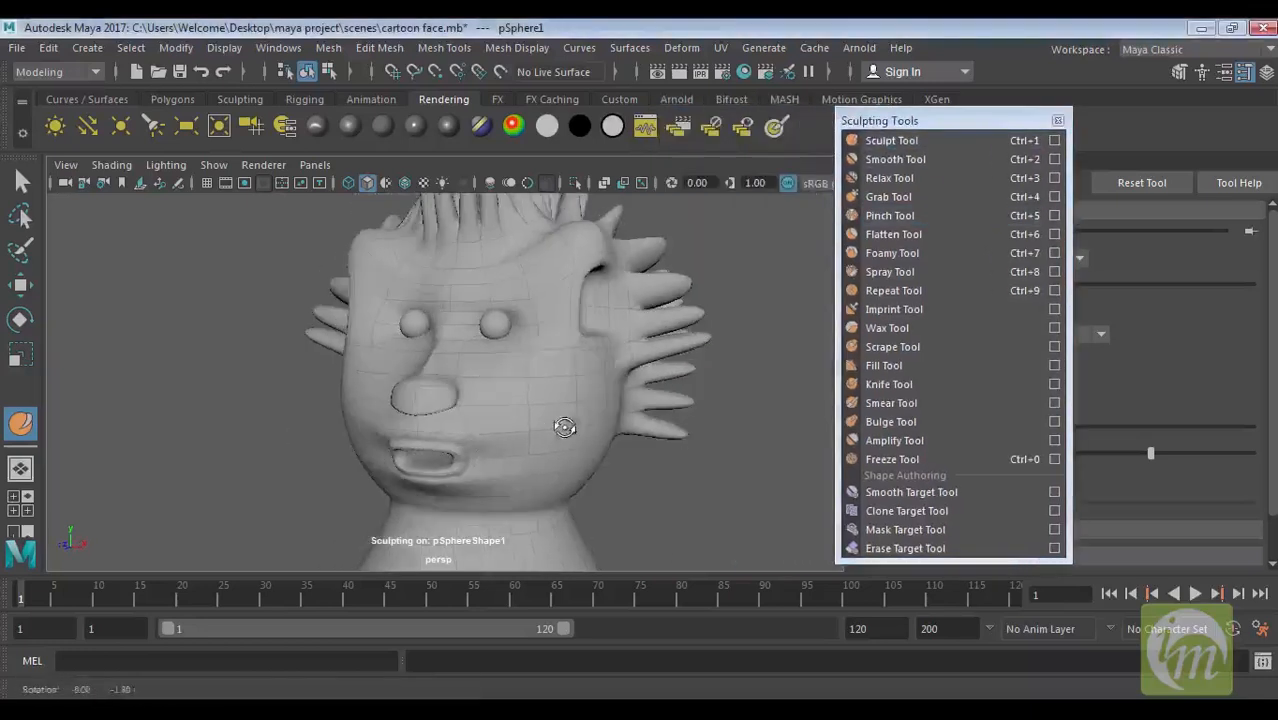
pyautogui.moveTo(1010, 120); pyautogui.dragTo(773, 57)
# Step: Set the Sculpt Tool's Symmetry to Object X and clear the Sculpting Tools window away from the head
pyautogui.moveTo(1273, 396); pyautogui.dragTo(1275, 436)
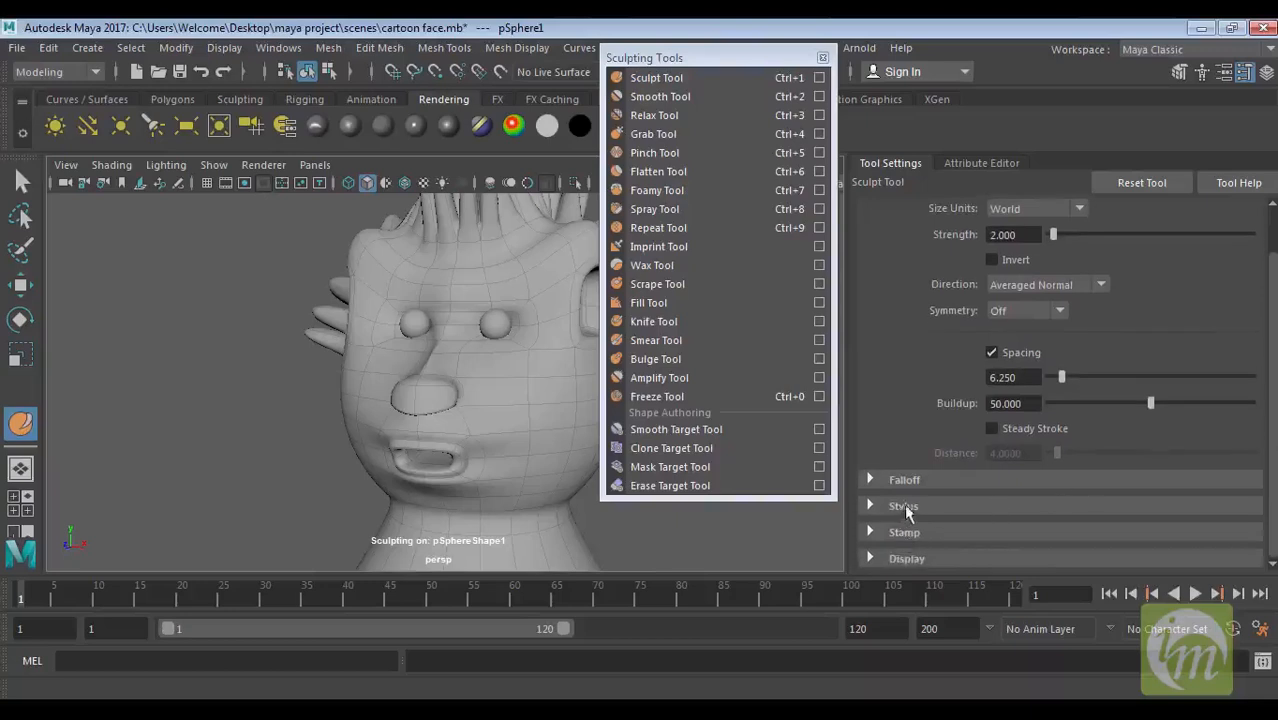
pyautogui.click(1047, 310)
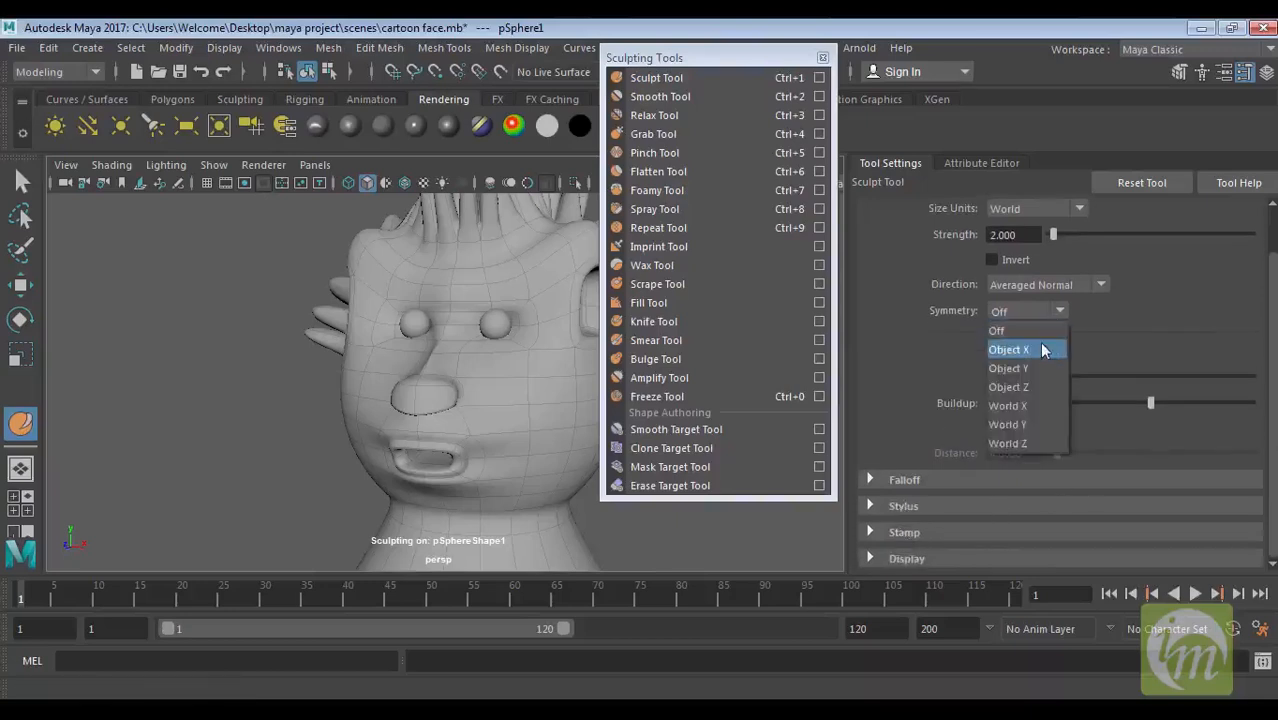
pyautogui.click(1040, 350)
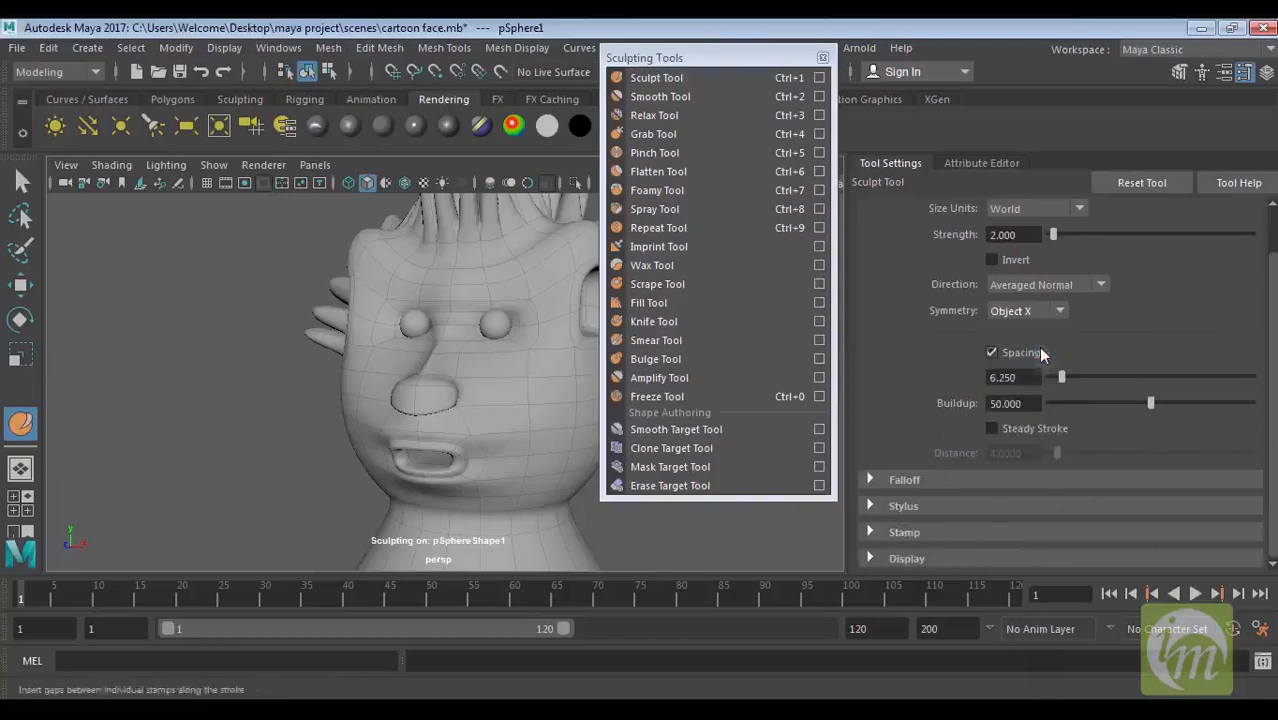
pyautogui.moveTo(713, 57); pyautogui.dragTo(824, 57)
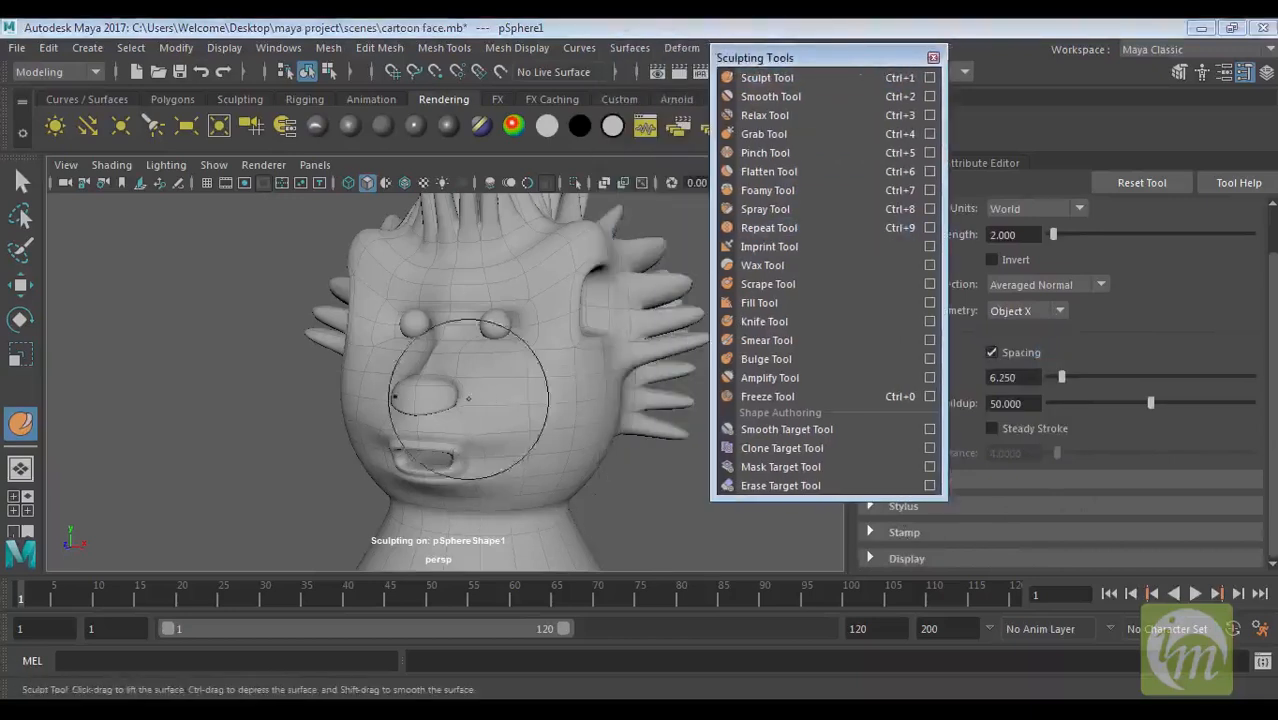
# Step: Build up the jaw and lower cheeks beside the mouth with symmetrical Sculpt Tool strokes
pyautogui.moveTo(414, 456)
pyautogui.keyDown('alt'); pyautogui.mouseDown()
pyautogui.moveTo(593, 455)
pyautogui.moveTo(594, 403)
pyautogui.mouseUp(); pyautogui.keyUp('alt')
pyautogui.keyDown('alt'); pyautogui.moveTo(594, 403); pyautogui.dragTo(600, 374, button='right'); pyautogui.keyUp('alt')
pyautogui.keyDown('alt'); pyautogui.moveTo(601, 377); pyautogui.dragTo(550, 417, button='middle'); pyautogui.keyUp('alt')
pyautogui.moveTo(554, 433)
pyautogui.mouseDown()
pyautogui.moveTo(560, 445)
pyautogui.moveTo(487, 444)
pyautogui.mouseUp()
pyautogui.keyDown('alt'); pyautogui.moveTo(515, 453); pyautogui.dragTo(550, 433, button='middle'); pyautogui.keyUp('alt')
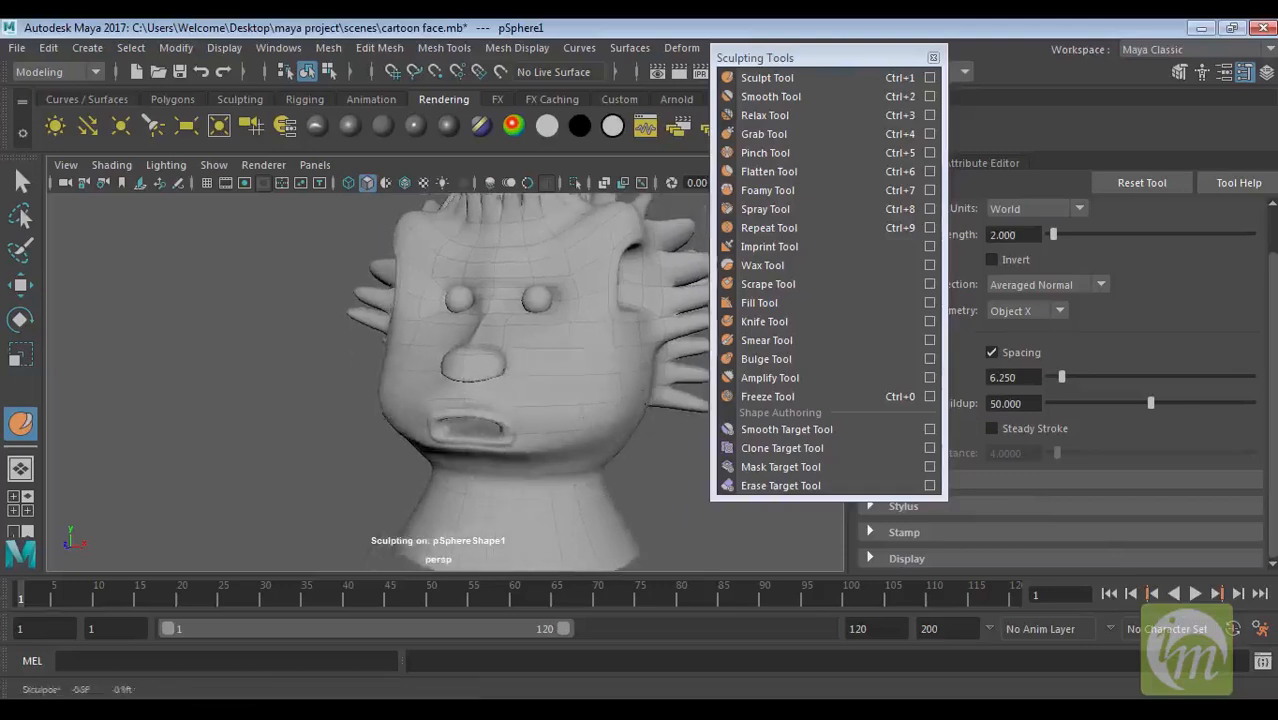
pyautogui.moveTo(550, 433)
pyautogui.keyDown('alt'); pyautogui.mouseDown()
pyautogui.moveTo(650, 436)
pyautogui.moveTo(548, 422)
pyautogui.moveTo(599, 456)
pyautogui.moveTo(528, 440)
pyautogui.mouseUp(); pyautogui.keyUp('alt')
# Step: Sculpt heavy, bulging brow ridges across the forehead above both eyes
pyautogui.keyDown('alt'); pyautogui.moveTo(578, 333); pyautogui.dragTo(577, 498, button='middle'); pyautogui.keyUp('alt')
pyautogui.moveTo(514, 333)
pyautogui.mouseDown()
pyautogui.moveTo(556, 334)
pyautogui.moveTo(614, 363)
pyautogui.mouseUp()
pyautogui.keyDown('alt'); pyautogui.moveTo(608, 389); pyautogui.dragTo(578, 354, button='middle'); pyautogui.keyUp('alt')
pyautogui.moveTo(578, 354)
pyautogui.mouseDown()
pyautogui.moveTo(598, 337)
pyautogui.moveTo(611, 356)
pyautogui.moveTo(642, 357)
pyautogui.moveTo(562, 363)
pyautogui.moveTo(559, 391)
pyautogui.moveTo(486, 352)
pyautogui.moveTo(528, 399)
pyautogui.moveTo(470, 390)
pyautogui.mouseUp()
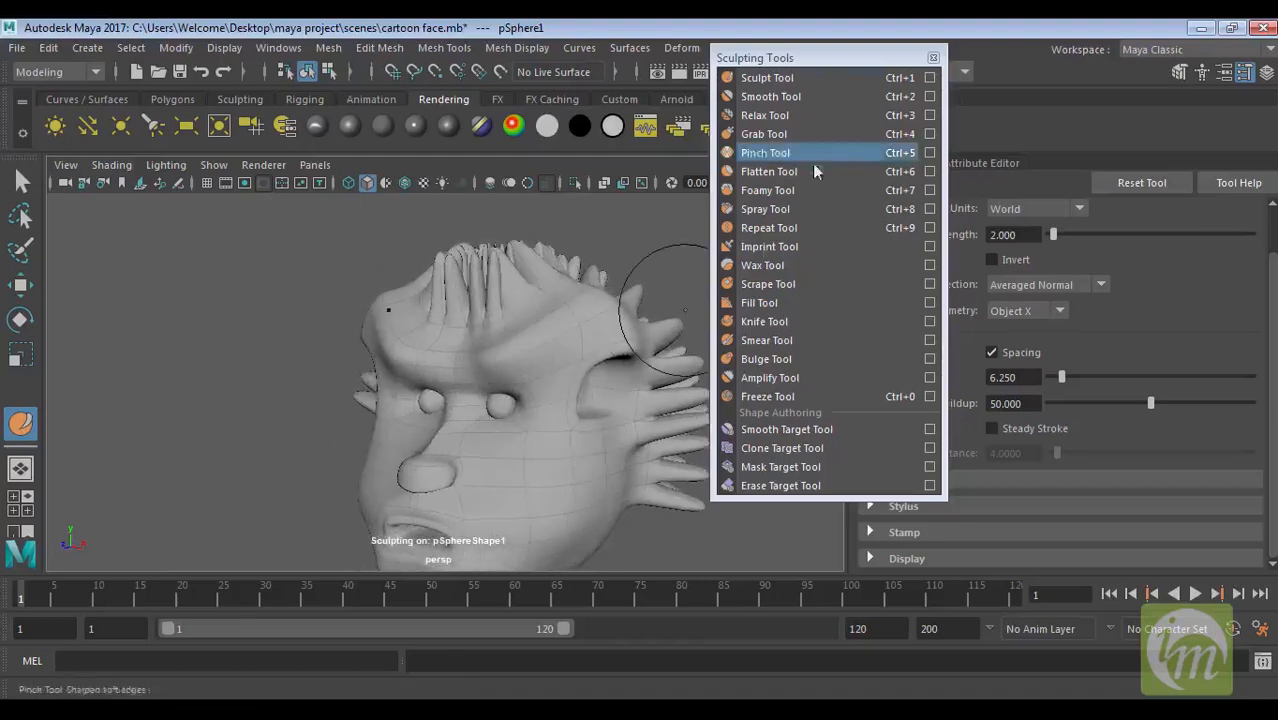
# Step: Use the Relax Tool to soften and shorten the hair spikes on the sides, back and crown of the head
pyautogui.click(779, 131)
pyautogui.click(765, 115)
pyautogui.moveTo(560, 300)
pyautogui.keyDown('alt'); pyautogui.mouseDown()
pyautogui.moveTo(480, 340)
pyautogui.moveTo(390, 420)
pyautogui.moveTo(350, 378)
pyautogui.moveTo(367, 397)
pyautogui.mouseUp(); pyautogui.keyUp('alt')
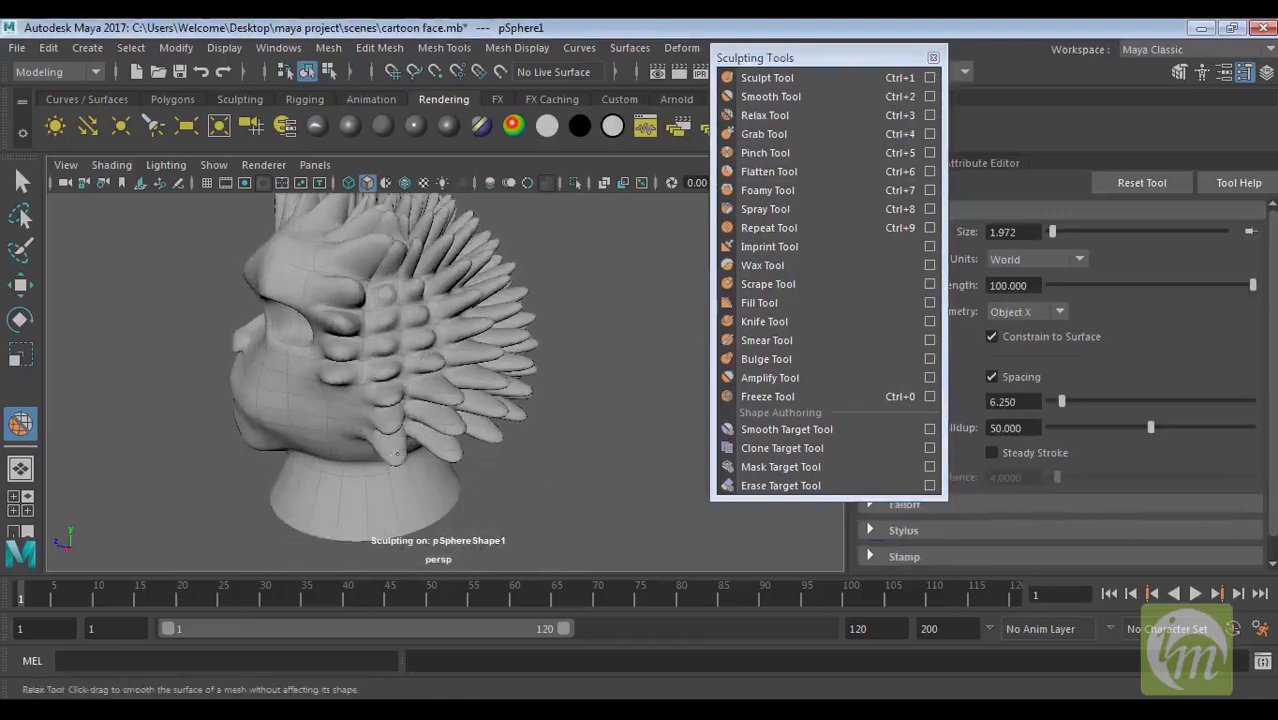
pyautogui.moveTo(439, 433)
pyautogui.keyDown('alt'); pyautogui.mouseDown()
pyautogui.moveTo(445, 404)
pyautogui.moveTo(483, 396)
pyautogui.moveTo(511, 367)
pyautogui.moveTo(530, 400)
pyautogui.moveTo(597, 411)
pyautogui.moveTo(556, 448)
pyautogui.moveTo(526, 360)
pyautogui.mouseUp(); pyautogui.keyUp('alt')
pyautogui.moveTo(492, 399)
pyautogui.keyDown('alt'); pyautogui.mouseDown()
pyautogui.moveTo(521, 354)
pyautogui.moveTo(585, 345)
pyautogui.moveTo(508, 308)
pyautogui.mouseUp(); pyautogui.keyUp('alt')
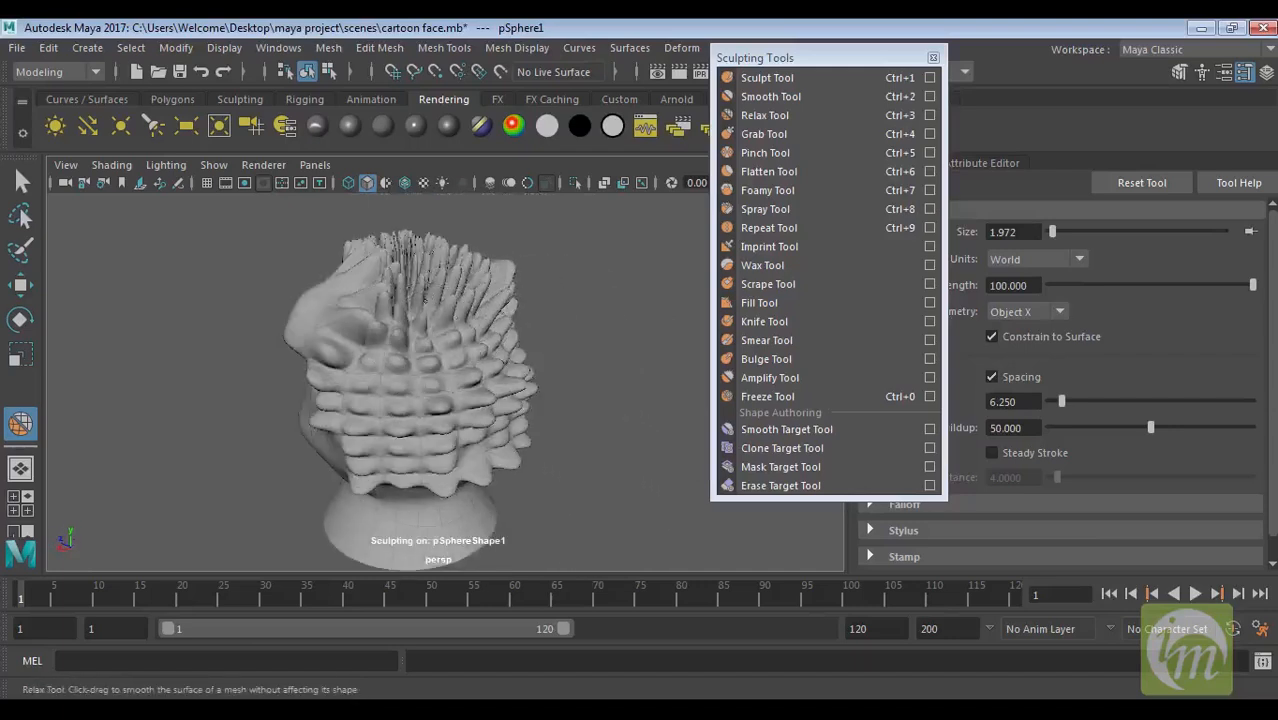
pyautogui.moveTo(385, 300)
pyautogui.keyDown('alt'); pyautogui.mouseDown()
pyautogui.moveTo(440, 280)
pyautogui.moveTo(556, 365)
pyautogui.moveTo(491, 385)
pyautogui.moveTo(445, 422)
pyautogui.mouseUp(); pyautogui.keyUp('alt')
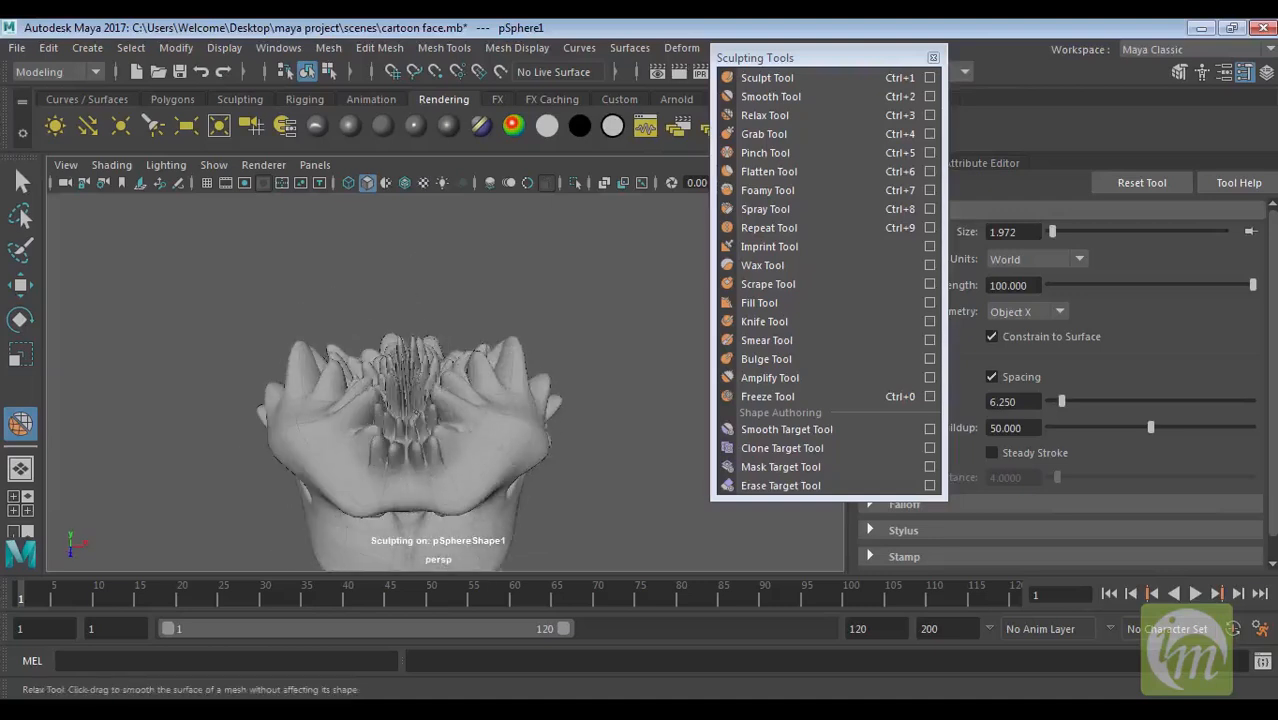
pyautogui.moveTo(408, 384)
pyautogui.keyDown('alt'); pyautogui.mouseDown()
pyautogui.moveTo(498, 373)
pyautogui.moveTo(462, 392)
pyautogui.moveTo(450, 388)
pyautogui.moveTo(495, 368)
pyautogui.mouseUp(); pyautogui.keyUp('alt')
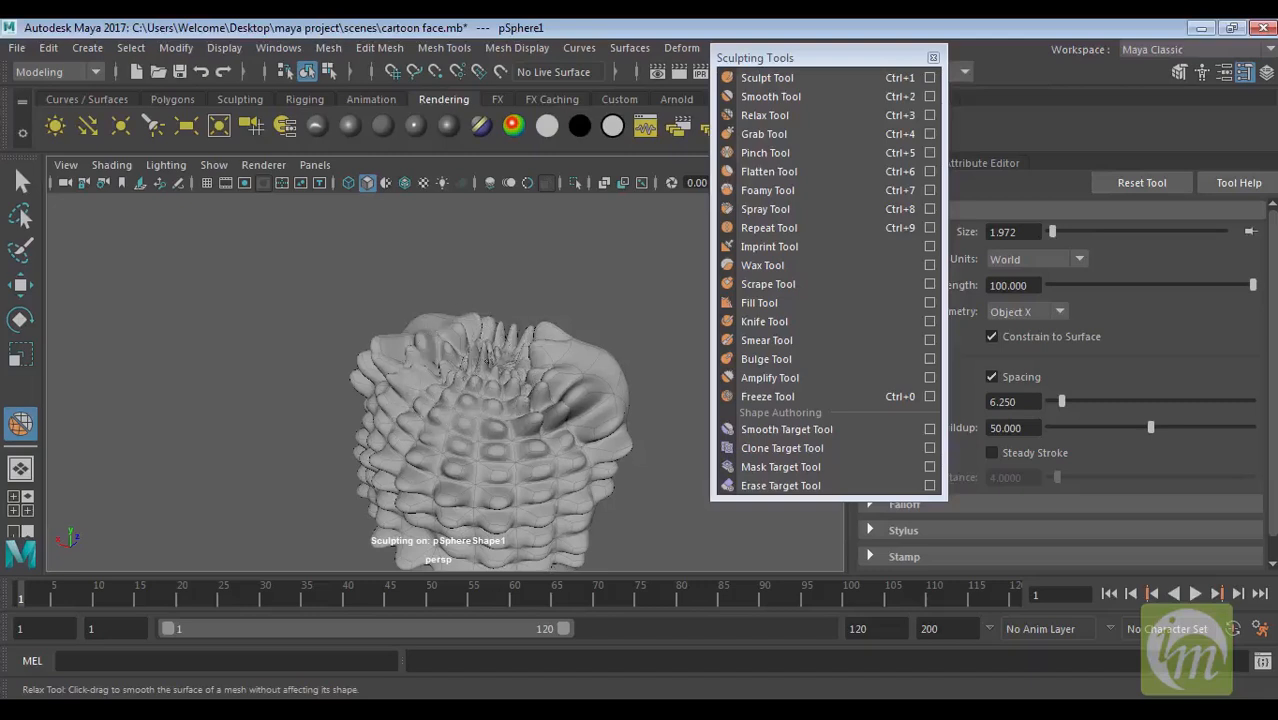
pyautogui.moveTo(515, 380)
pyautogui.keyDown('alt'); pyautogui.mouseDown()
pyautogui.moveTo(514, 320)
pyautogui.moveTo(442, 362)
pyautogui.moveTo(514, 430)
pyautogui.moveTo(442, 357)
pyautogui.moveTo(432, 374)
pyautogui.moveTo(450, 370)
pyautogui.mouseUp(); pyautogui.keyUp('alt')
# Step: Reduce the brush size to about 0.366 and switch back to the Sculpt Tool for the neck area
pyautogui.press('b')
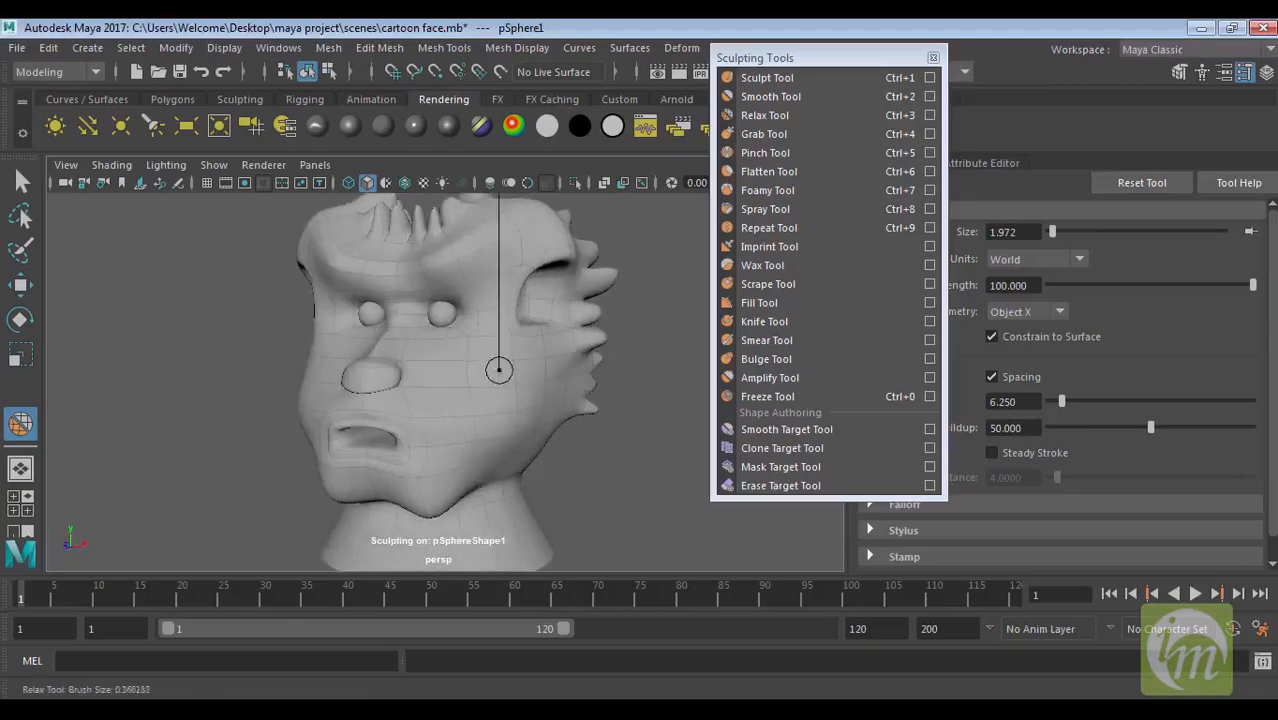
pyautogui.moveTo(449, 449); pyautogui.dragTo(475, 431)
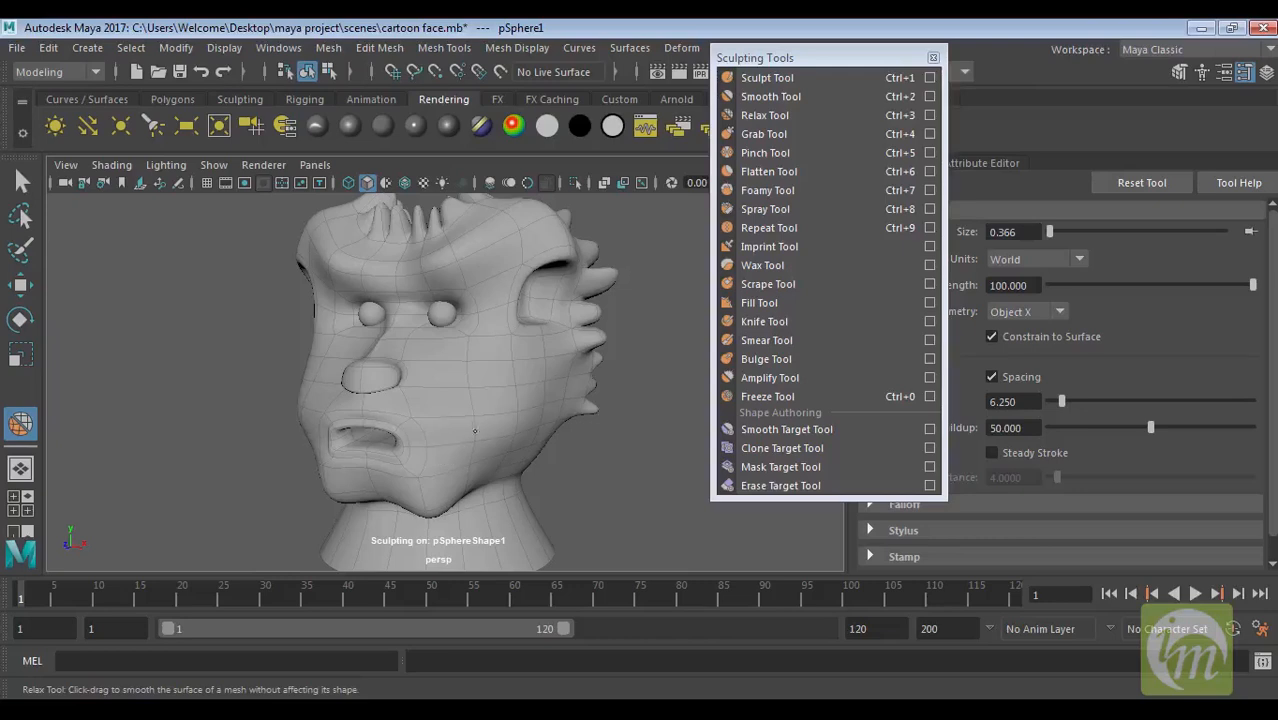
pyautogui.click(803, 83)
pyautogui.keyDown('alt'); pyautogui.moveTo(525, 507); pyautogui.dragTo(435, 366, button='middle'); pyautogui.keyUp('alt')
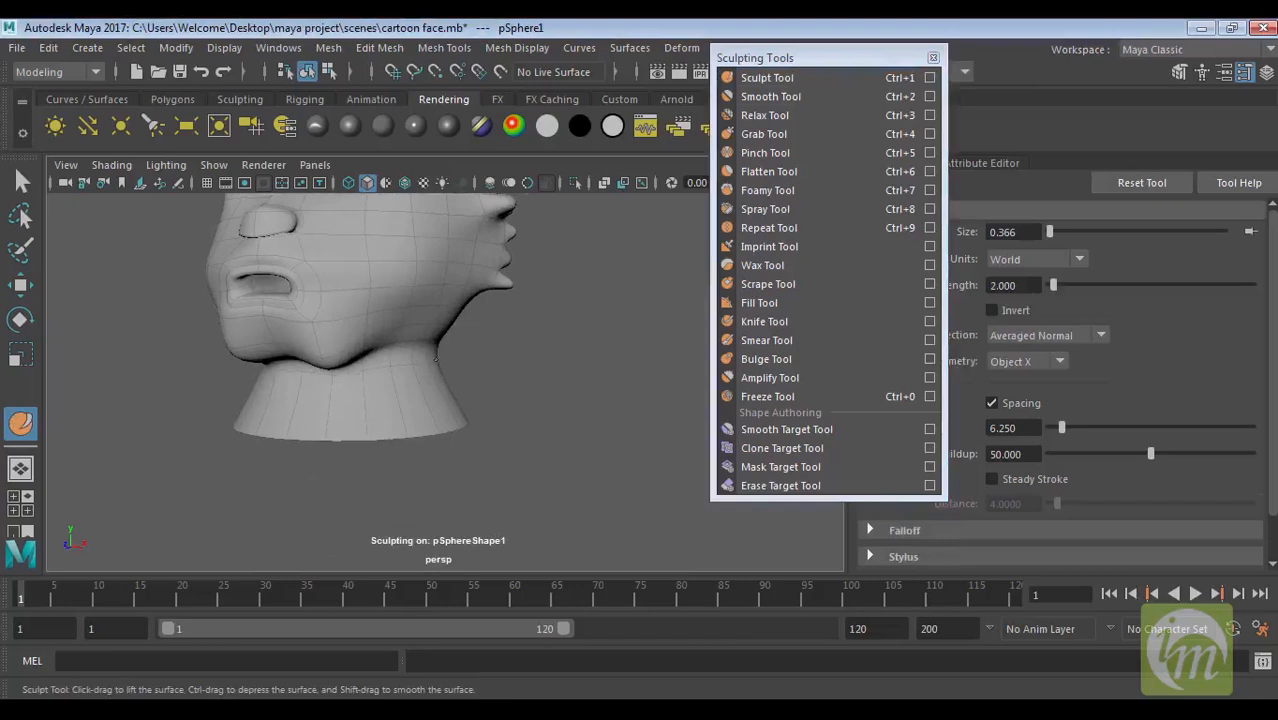
pyautogui.keyDown('alt'); pyautogui.moveTo(449, 402); pyautogui.dragTo(498, 405, button='middle'); pyautogui.keyUp('alt')
# Step: Insert several horizontal edge loops around the neck with the Insert Edge Loop tool
pyautogui.click(26, 182)
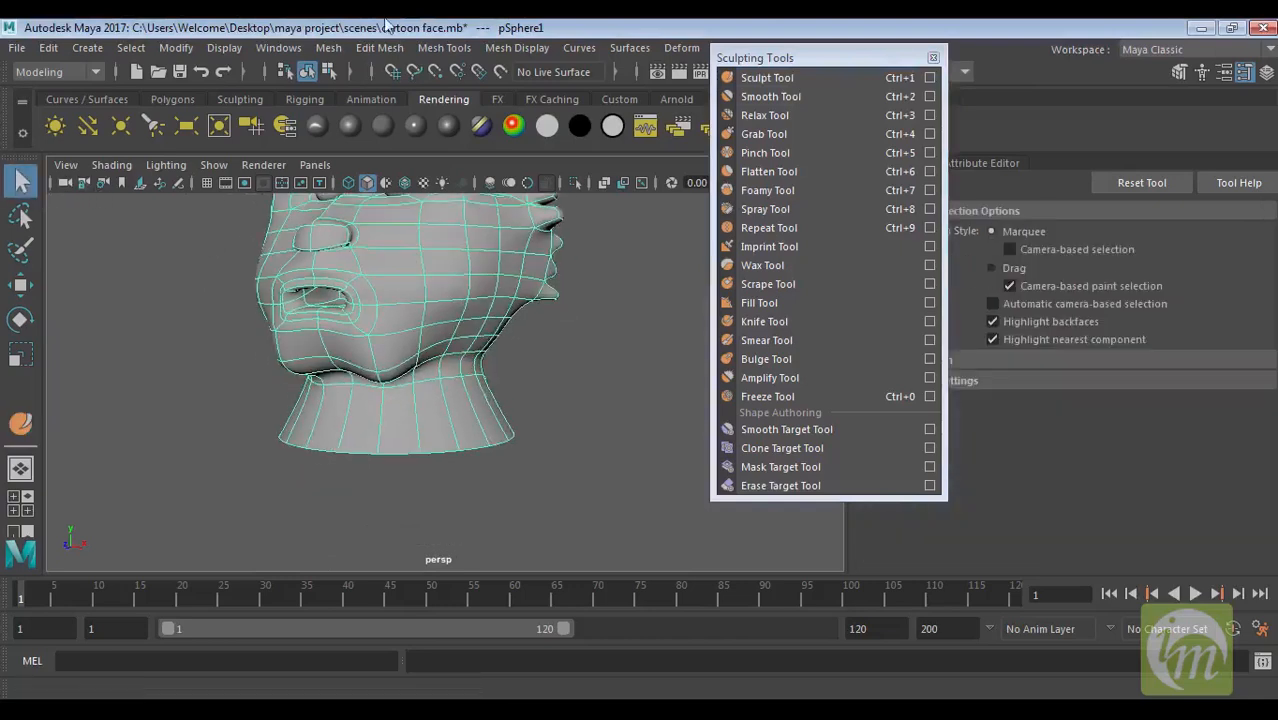
pyautogui.click(390, 48)
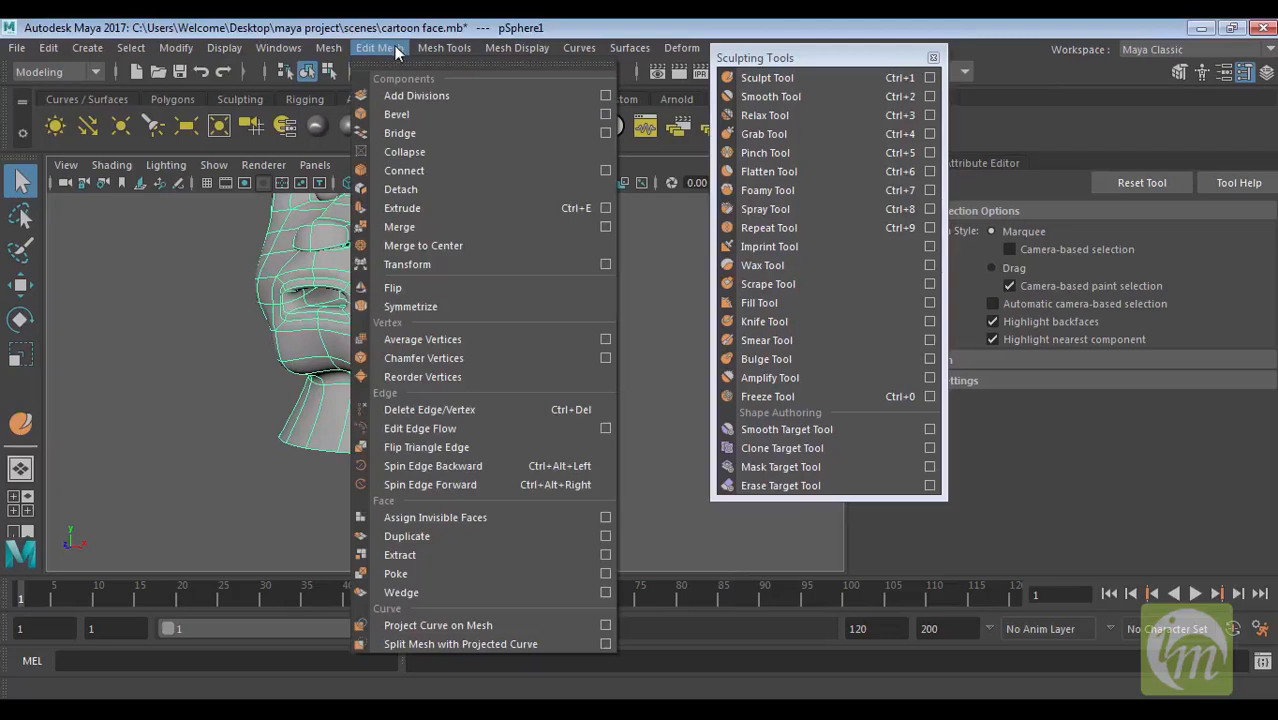
pyautogui.moveTo(437, 53)
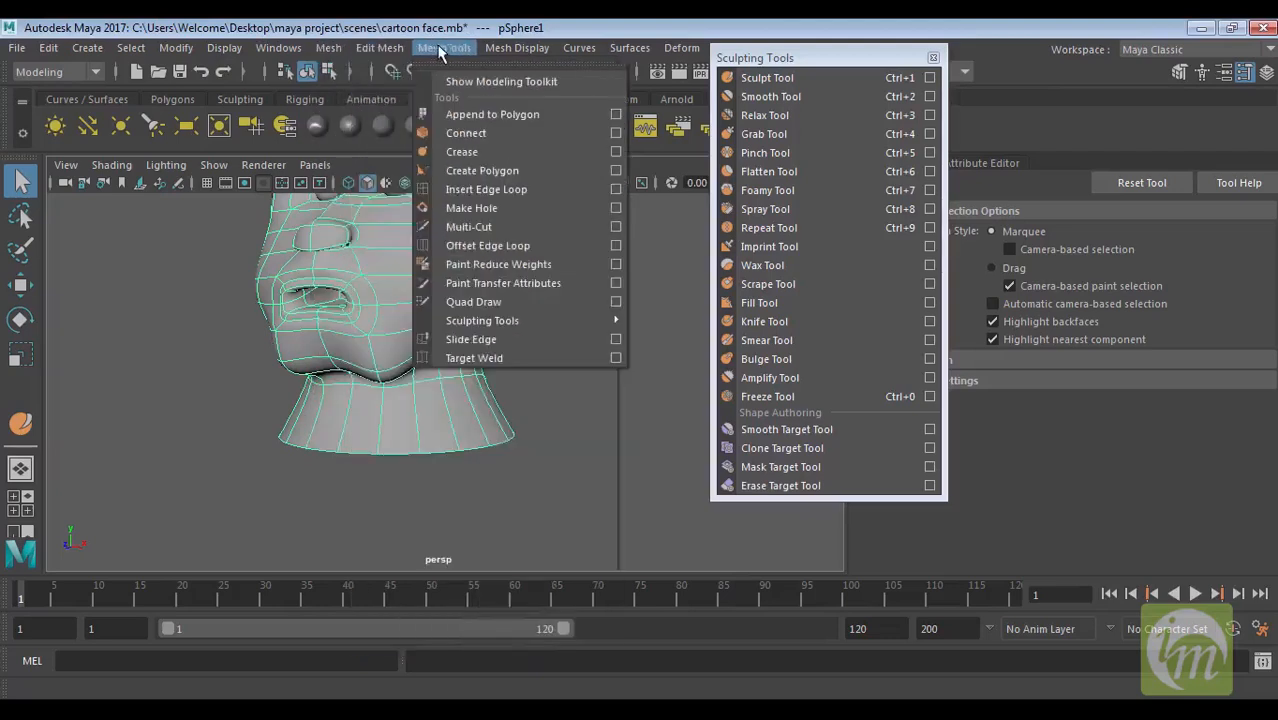
pyautogui.click(486, 189)
pyautogui.moveTo(441, 391)
pyautogui.mouseDown()
pyautogui.moveTo(460, 430)
pyautogui.moveTo(447, 392)
pyautogui.mouseUp()
pyautogui.press('q')
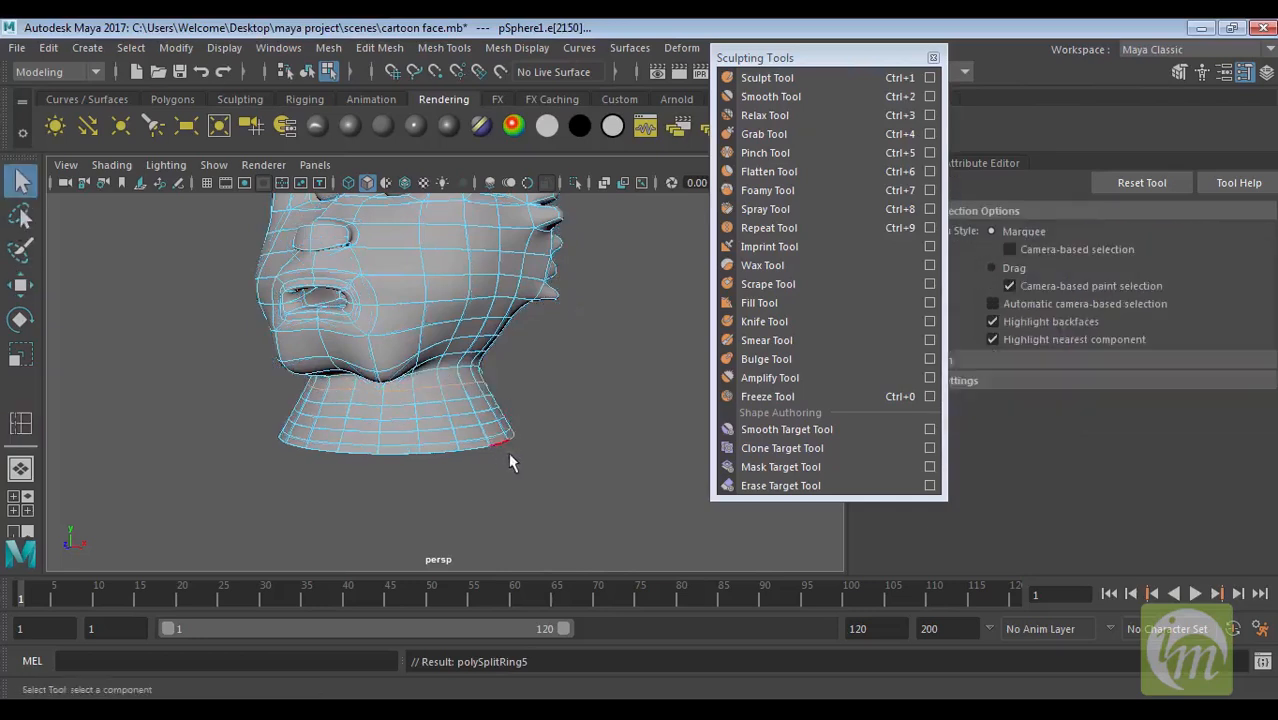
# Step: Try a Sculpt Tool stroke across the subdivided neck, undo it, and return to the Select tool
pyautogui.click(805, 77)
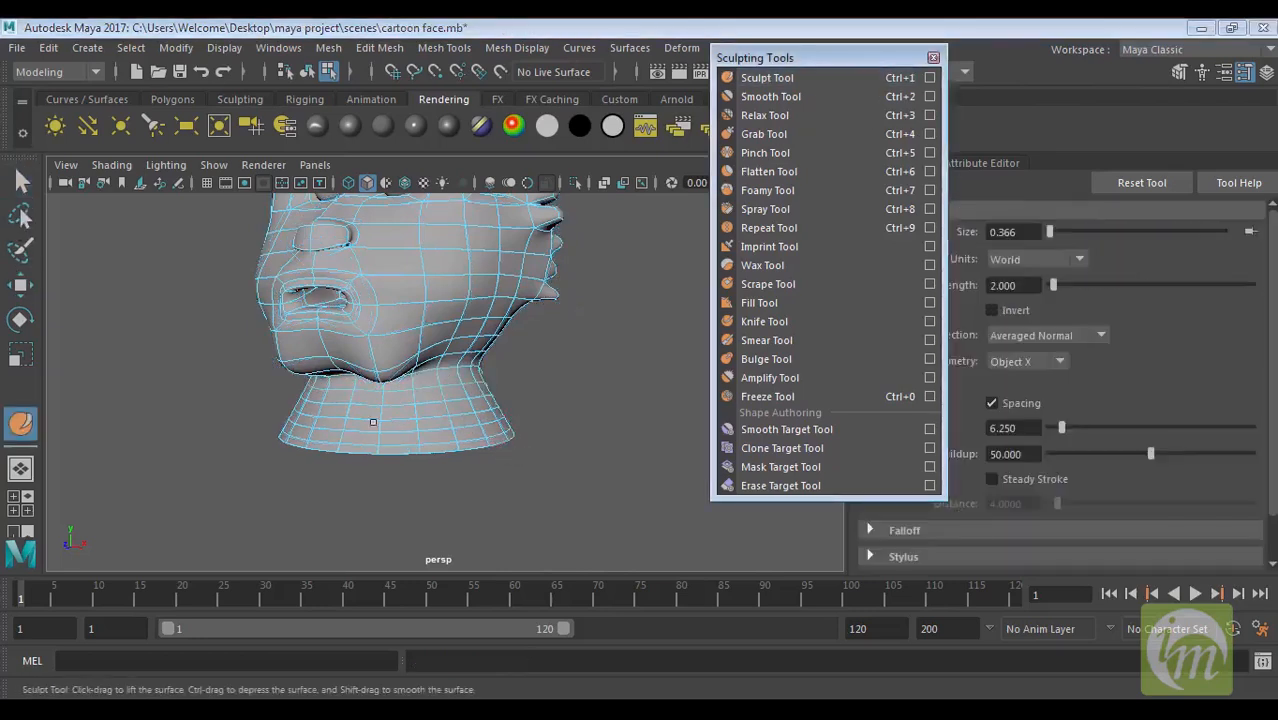
pyautogui.moveTo(404, 421)
pyautogui.mouseDown()
pyautogui.moveTo(377, 423)
pyautogui.moveTo(473, 409)
pyautogui.mouseUp()
pyautogui.keyDown('alt'); pyautogui.moveTo(470, 430); pyautogui.dragTo(528, 482, button='right'); pyautogui.keyUp('alt')
pyautogui.keyDown('alt'); pyautogui.moveTo(528, 482); pyautogui.dragTo(536, 434, button='middle'); pyautogui.keyUp('alt')
pyautogui.keyDown('alt'); pyautogui.moveTo(532, 410); pyautogui.dragTo(490, 408, button='right'); pyautogui.keyUp('alt')
pyautogui.hotkey('ctrl', 'z')
pyautogui.keyDown('alt'); pyautogui.moveTo(484, 330); pyautogui.dragTo(492, 451, button='middle'); pyautogui.keyUp('alt')
pyautogui.click(22, 183)
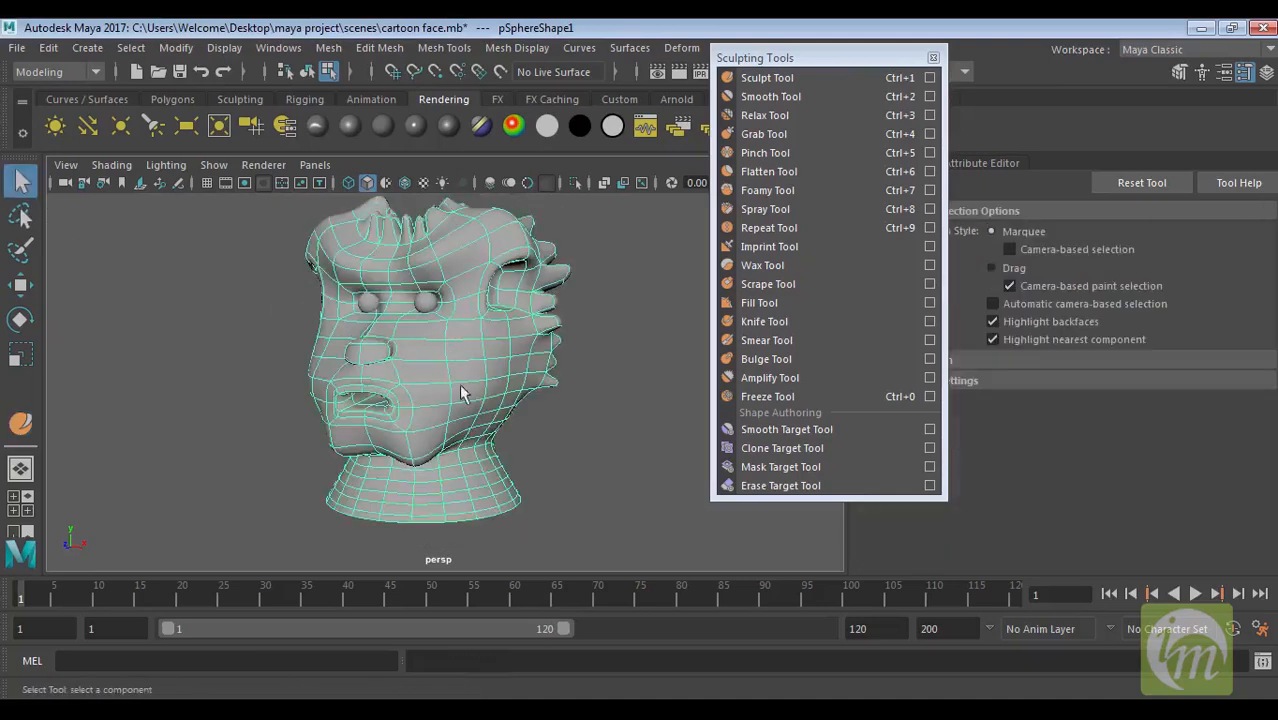
# Step: Apply Smooth to the head mesh with 1 division
pyautogui.keyDown('alt'); pyautogui.moveTo(482, 395); pyautogui.dragTo(492, 366); pyautogui.keyUp('alt')
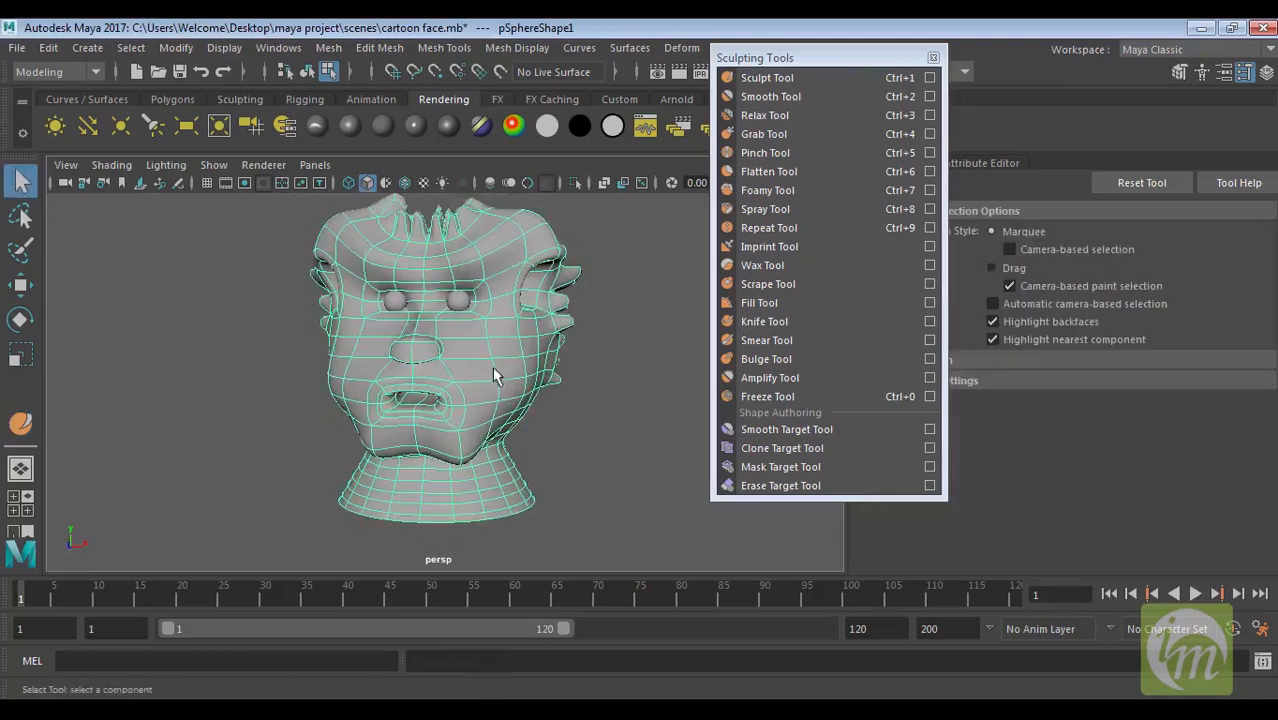
pyautogui.click(329, 47)
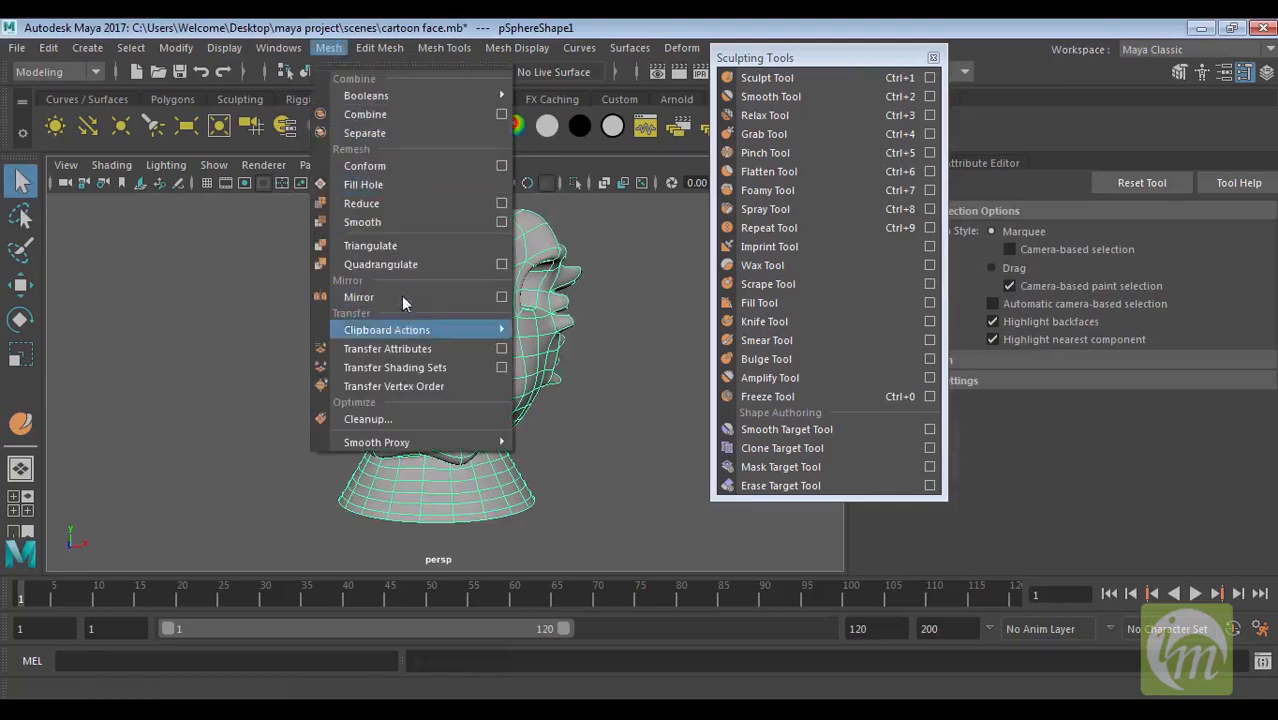
pyautogui.click(363, 222)
pyautogui.moveTo(785, 60); pyautogui.dragTo(1016, 56)
pyautogui.click(457, 357)
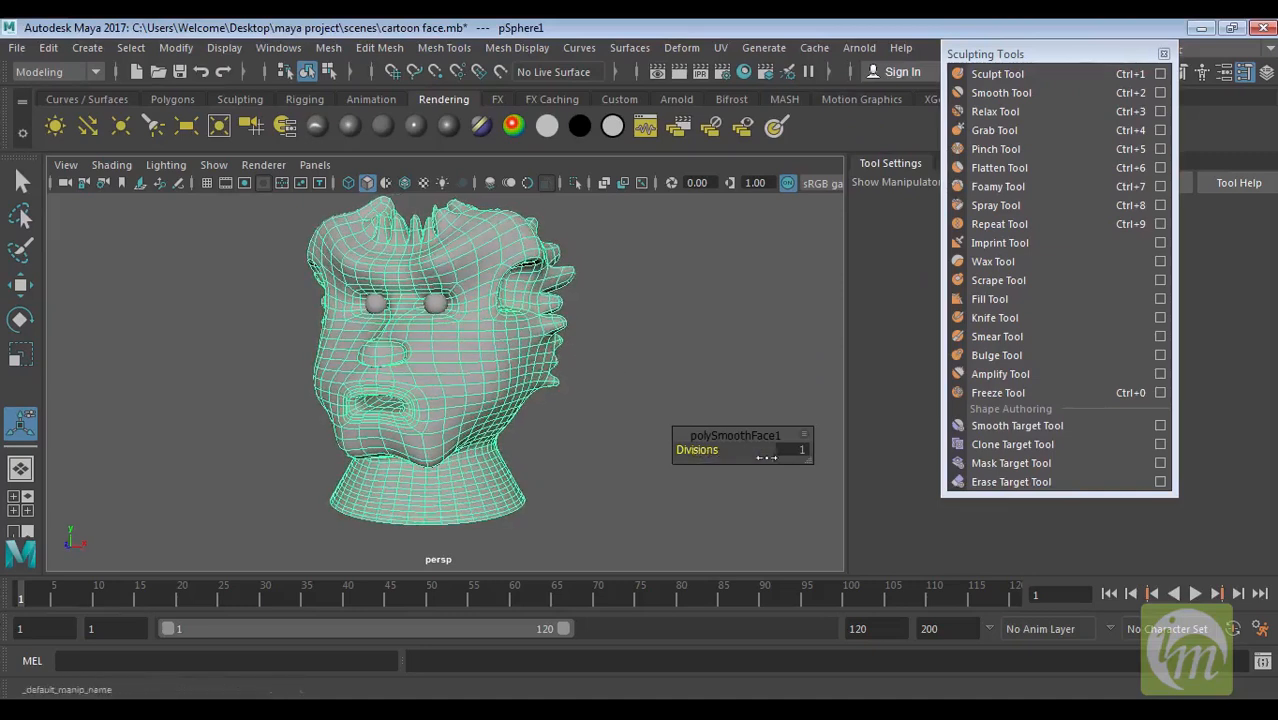
pyautogui.moveTo(766, 457); pyautogui.dragTo(802, 457)
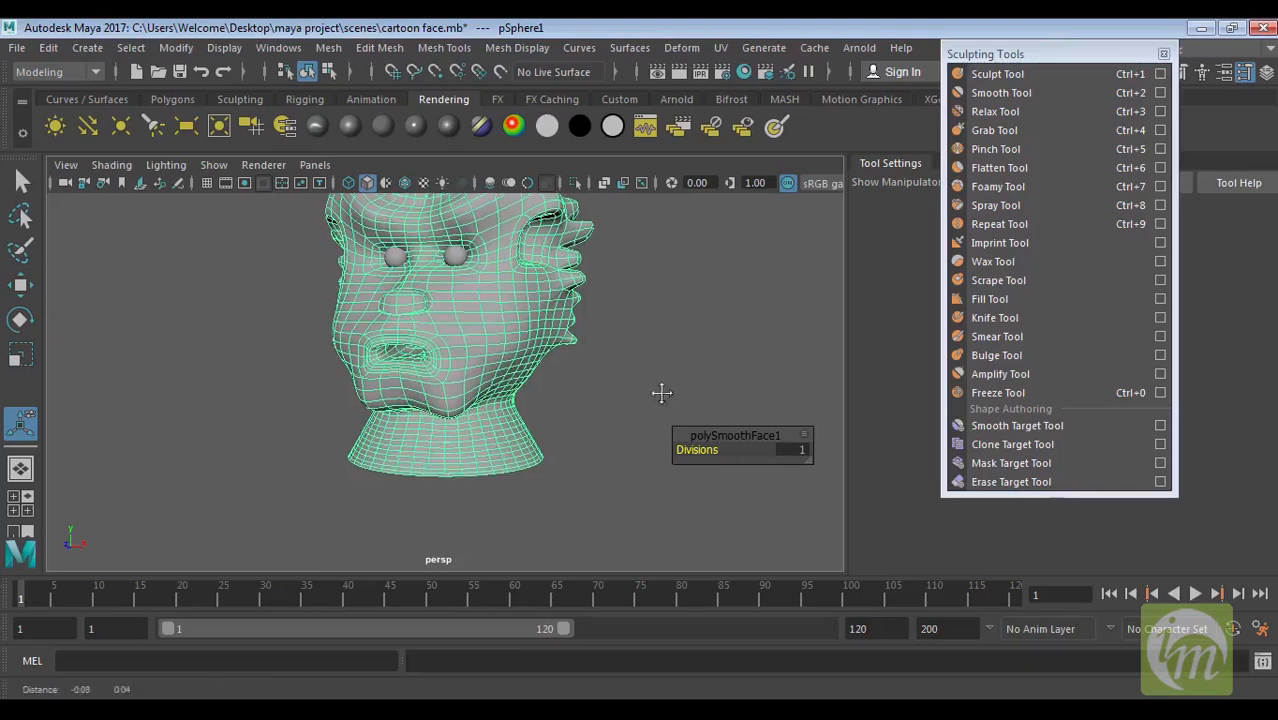
# Step: Sculpt horizontal skin folds across the front of the neck with the Sculpt Tool
pyautogui.keyDown('alt'); pyautogui.moveTo(539, 389); pyautogui.dragTo(531, 429, button='middle'); pyautogui.keyUp('alt')
pyautogui.keyDown('alt'); pyautogui.moveTo(631, 373); pyautogui.dragTo(604, 373); pyautogui.keyUp('alt')
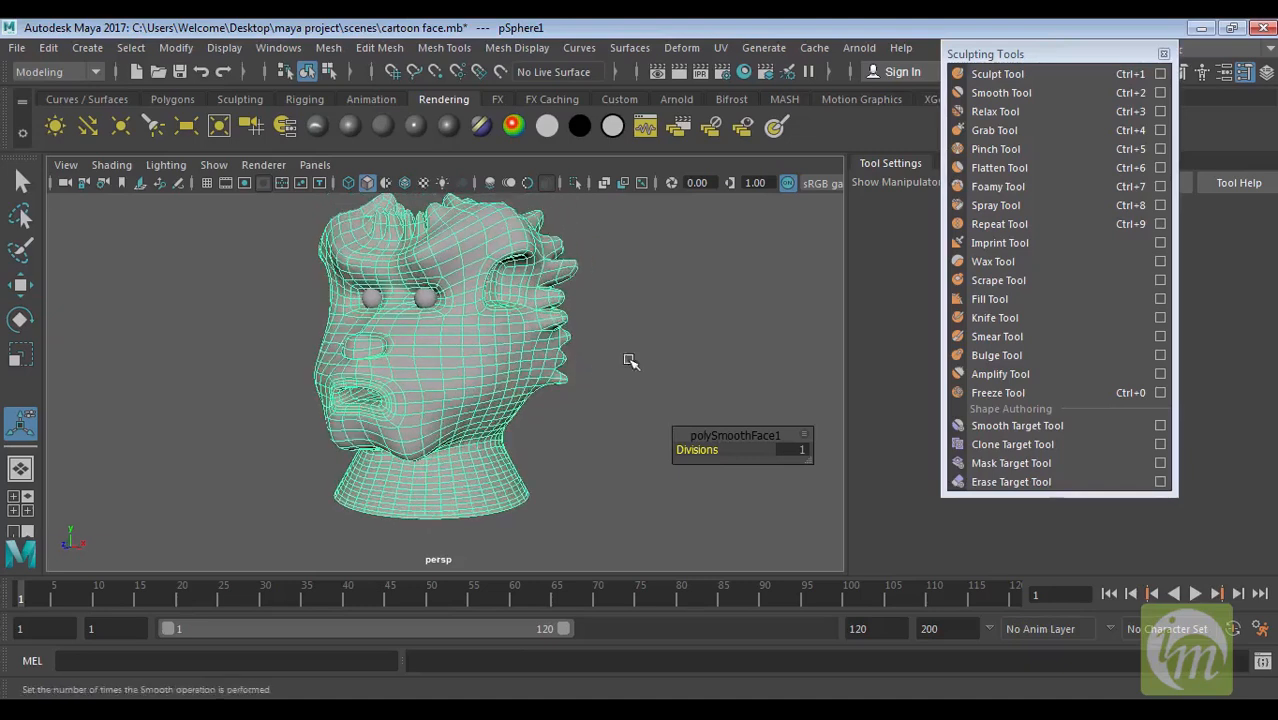
pyautogui.click(622, 386)
pyautogui.keyDown('alt'); pyautogui.moveTo(622, 386); pyautogui.dragTo(536, 371, button='middle'); pyautogui.keyUp('alt')
pyautogui.click(543, 393)
pyautogui.scroll(3, 628, 428)
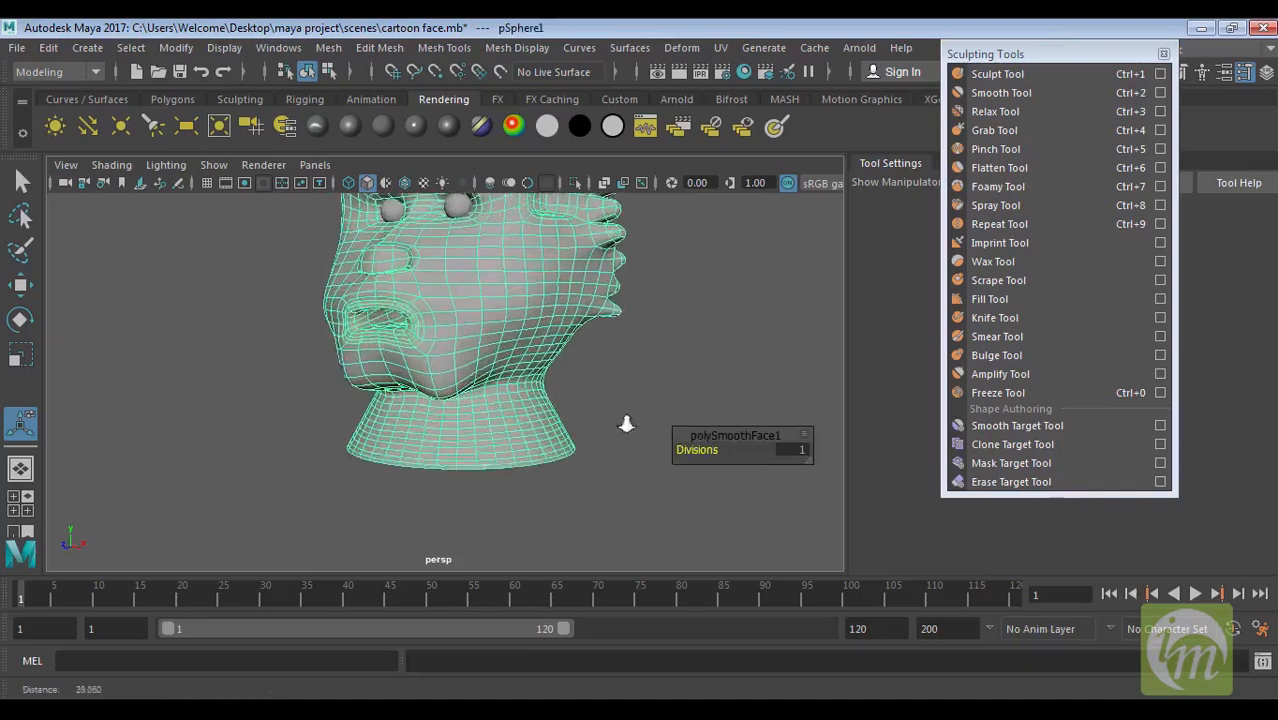
pyautogui.click(997, 74)
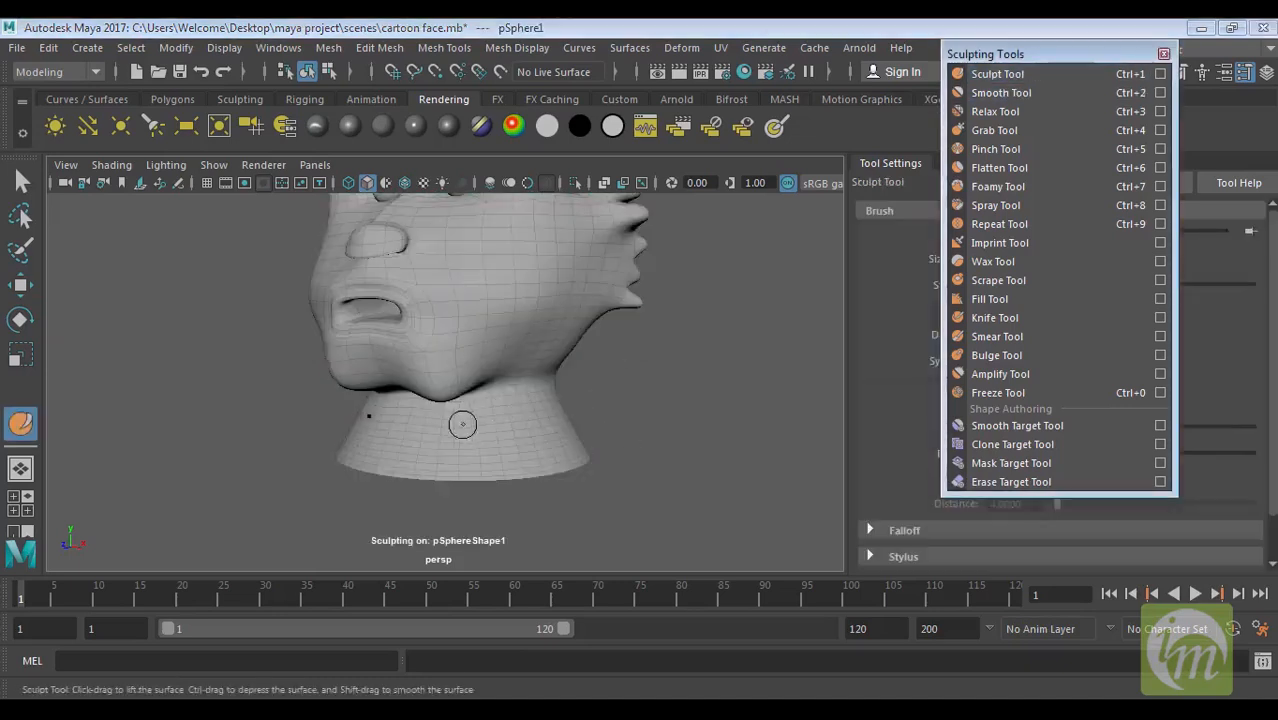
pyautogui.keyDown('alt'); pyautogui.moveTo(475, 428); pyautogui.dragTo(559, 354, button='middle'); pyautogui.keyUp('alt')
pyautogui.scroll(2, 559, 354)
pyautogui.moveTo(420, 385)
pyautogui.mouseDown()
pyautogui.moveTo(516, 391)
pyautogui.moveTo(672, 350)
pyautogui.moveTo(730, 365)
pyautogui.moveTo(525, 422)
pyautogui.moveTo(650, 395)
pyautogui.moveTo(633, 379)
pyautogui.moveTo(480, 345)
pyautogui.moveTo(601, 321)
pyautogui.moveTo(633, 365)
pyautogui.moveTo(600, 335)
pyautogui.moveTo(653, 324)
pyautogui.moveTo(579, 394)
pyautogui.moveTo(510, 373)
pyautogui.mouseUp()
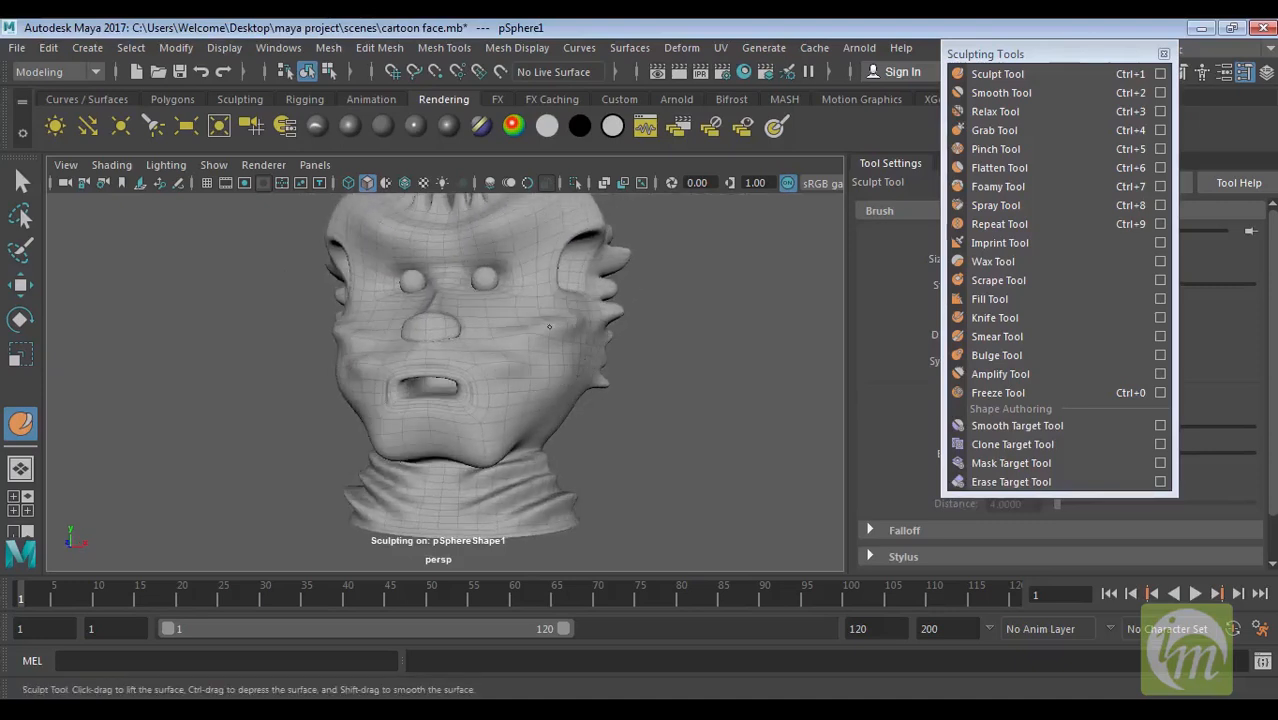
# Step: Raise wrinkled ridges across the cheeks and flare the outer brow above the ears with the Sculpt Tool
pyautogui.moveTo(518, 344); pyautogui.dragTo(526, 336)
pyautogui.moveTo(472, 380)
pyautogui.keyDown('alt'); pyautogui.mouseDown()
pyautogui.moveTo(545, 370)
pyautogui.moveTo(437, 377)
pyautogui.moveTo(465, 371)
pyautogui.mouseUp(); pyautogui.keyUp('alt')
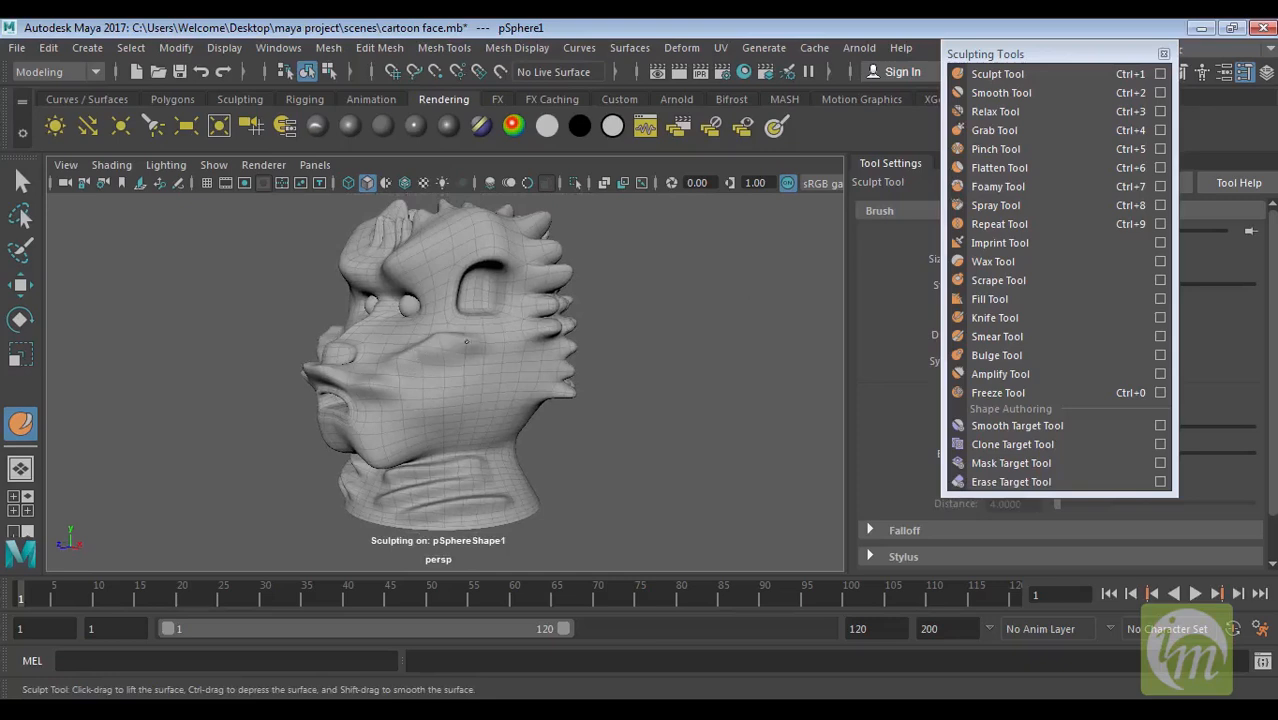
pyautogui.moveTo(538, 307)
pyautogui.keyDown('alt'); pyautogui.mouseDown()
pyautogui.moveTo(479, 374)
pyautogui.moveTo(575, 351)
pyautogui.moveTo(502, 354)
pyautogui.moveTo(550, 286)
pyautogui.mouseUp(); pyautogui.keyUp('alt')
pyautogui.moveTo(488, 344)
pyautogui.mouseDown()
pyautogui.moveTo(528, 297)
pyautogui.moveTo(488, 348)
pyautogui.moveTo(522, 307)
pyautogui.mouseUp()
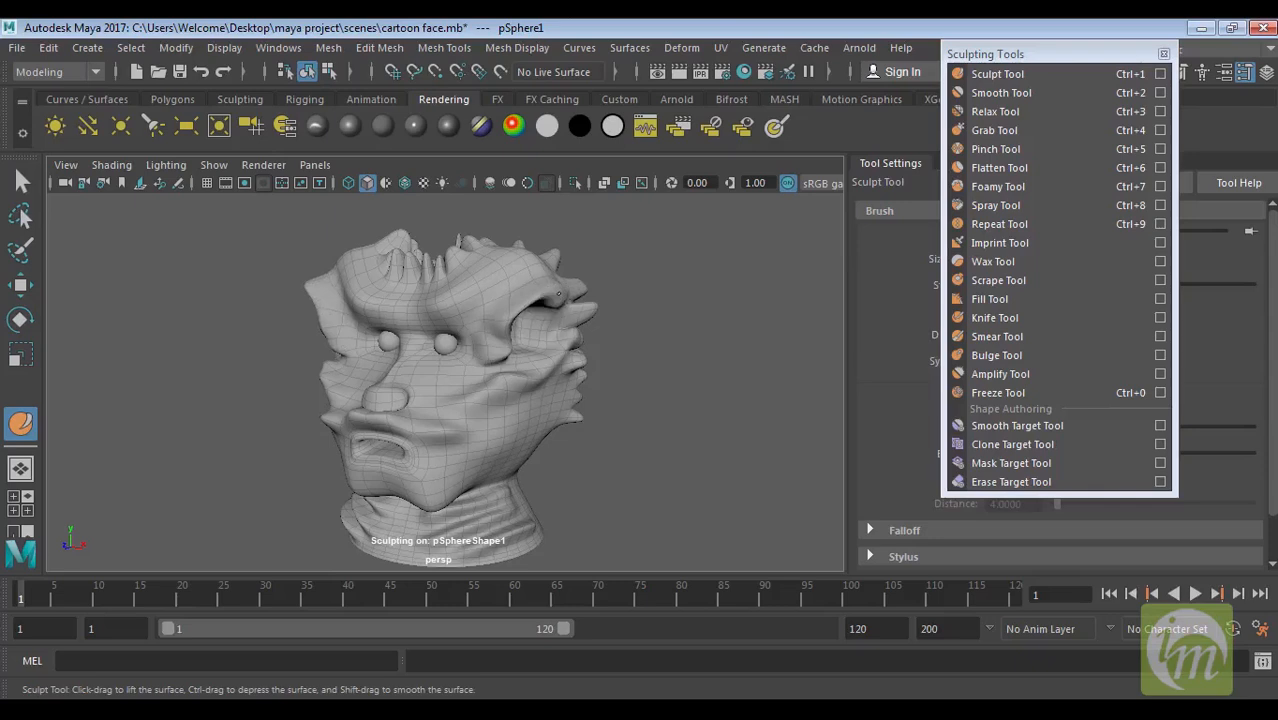
pyautogui.keyDown('alt'); pyautogui.moveTo(583, 327); pyautogui.dragTo(665, 323); pyautogui.keyUp('alt')
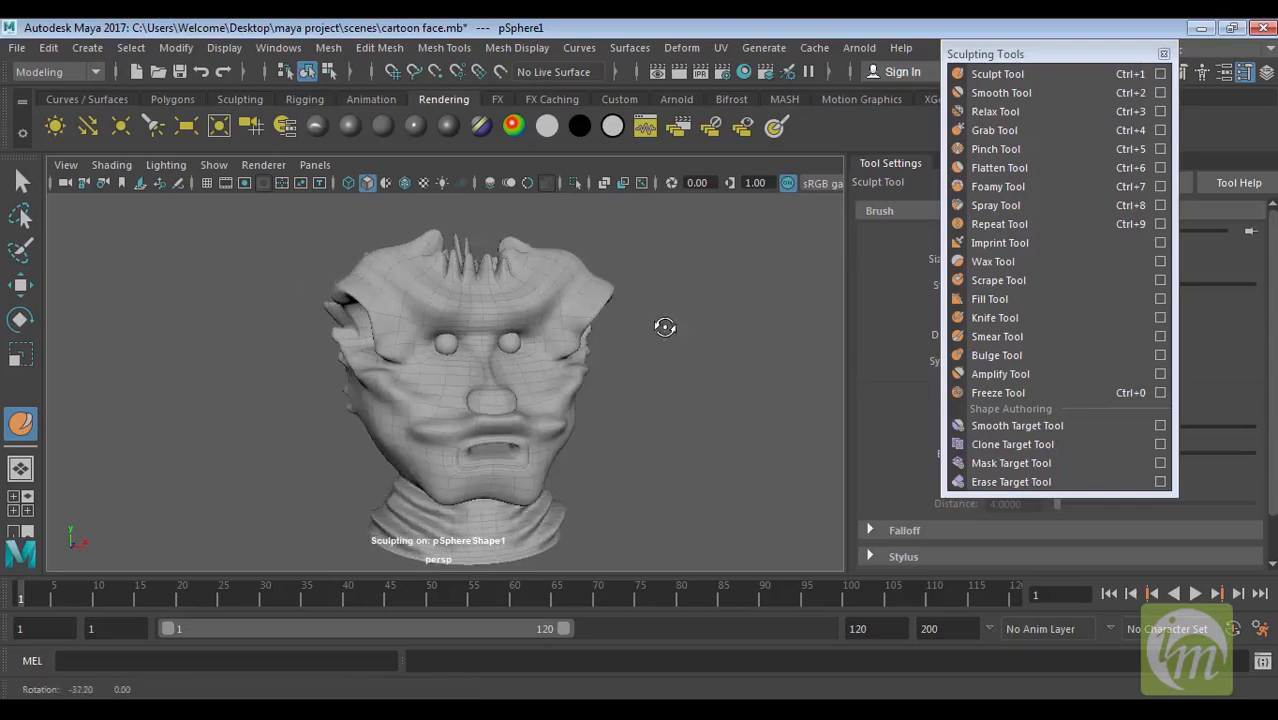
pyautogui.keyDown('alt'); pyautogui.moveTo(652, 450); pyautogui.dragTo(607, 430); pyautogui.keyUp('alt')
pyautogui.moveTo(513, 389)
pyautogui.mouseDown()
pyautogui.moveTo(566, 348)
pyautogui.moveTo(622, 379)
pyautogui.moveTo(612, 365)
pyautogui.mouseUp()
pyautogui.keyDown('alt'); pyautogui.moveTo(610, 430); pyautogui.dragTo(387, 428); pyautogui.keyUp('alt')
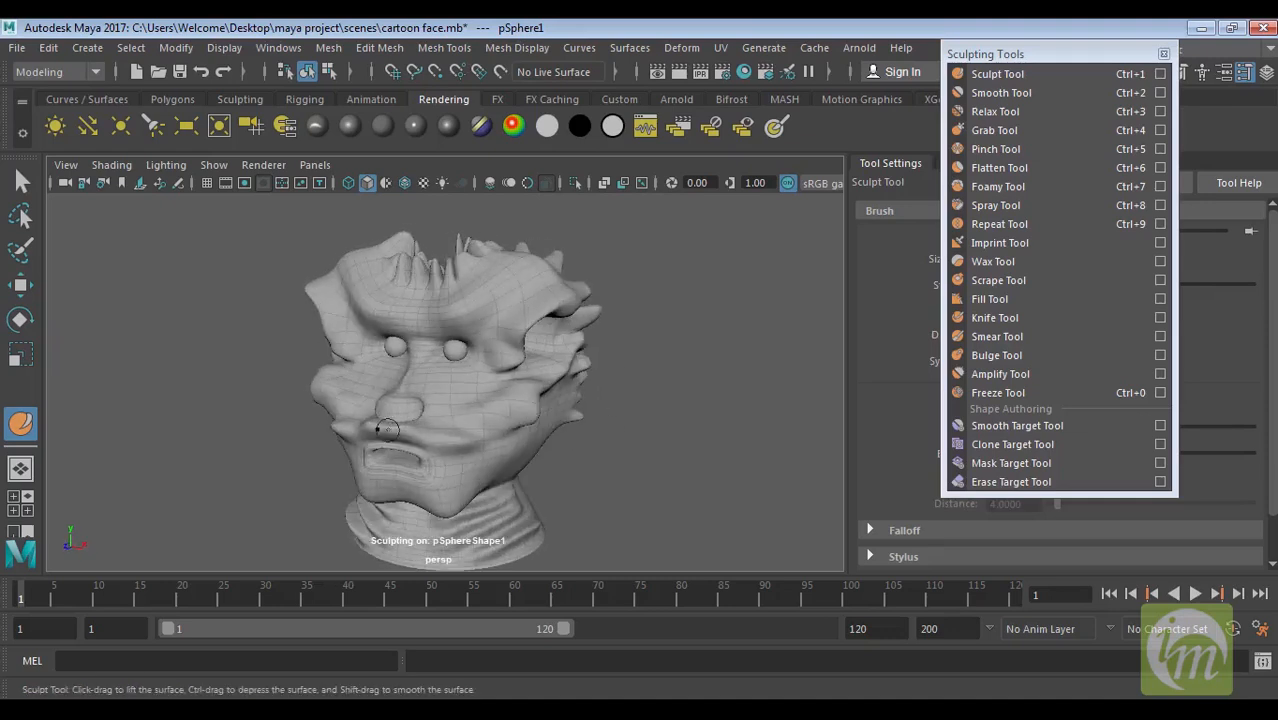
# Step: Sculpt more folds around the sides and back of the neck, and deselect the head to inspect it
pyautogui.moveTo(428, 352)
pyautogui.keyDown('alt'); pyautogui.mouseDown()
pyautogui.moveTo(450, 300)
pyautogui.moveTo(522, 350)
pyautogui.mouseUp(); pyautogui.keyUp('alt')
pyautogui.moveTo(638, 427)
pyautogui.keyDown('alt'); pyautogui.mouseDown()
pyautogui.moveTo(560, 420)
pyautogui.moveTo(372, 440)
pyautogui.moveTo(477, 428)
pyautogui.mouseUp(); pyautogui.keyUp('alt')
pyautogui.moveTo(383, 462)
pyautogui.mouseDown()
pyautogui.moveTo(490, 460)
pyautogui.moveTo(470, 500)
pyautogui.moveTo(426, 531)
pyautogui.moveTo(388, 476)
pyautogui.moveTo(370, 512)
pyautogui.moveTo(354, 444)
pyautogui.mouseUp()
pyautogui.moveTo(520, 417)
pyautogui.keyDown('alt'); pyautogui.mouseDown()
pyautogui.moveTo(573, 419)
pyautogui.moveTo(490, 370)
pyautogui.moveTo(650, 422)
pyautogui.moveTo(620, 455)
pyautogui.mouseUp(); pyautogui.keyUp('alt')
pyautogui.click(21, 180)
pyautogui.click(661, 334)
pyautogui.moveTo(644, 387)
pyautogui.keyDown('alt'); pyautogui.mouseDown()
pyautogui.moveTo(559, 389)
pyautogui.moveTo(565, 420)
pyautogui.moveTo(545, 405)
pyautogui.moveTo(407, 412)
pyautogui.mouseUp(); pyautogui.keyUp('alt')
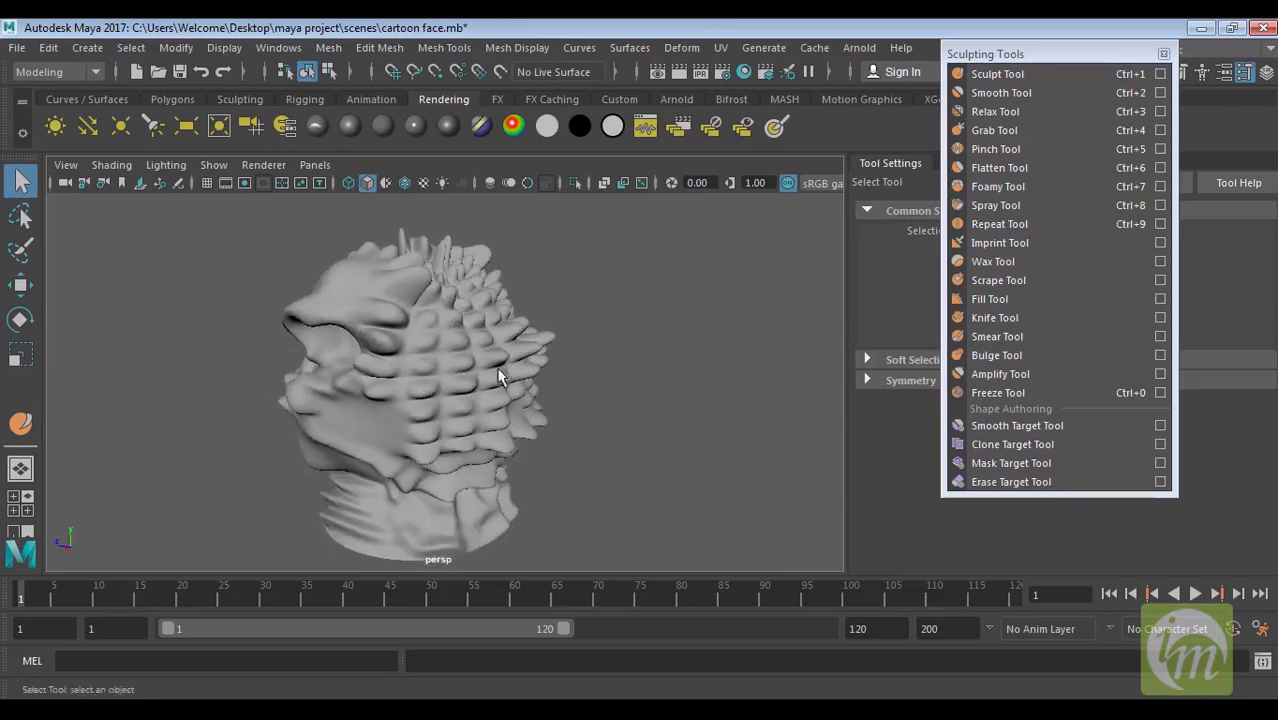
# Step: Use the Relax Tool on the bumps around the ear on the side of the head
pyautogui.click(1013, 111)
pyautogui.click(397, 325)
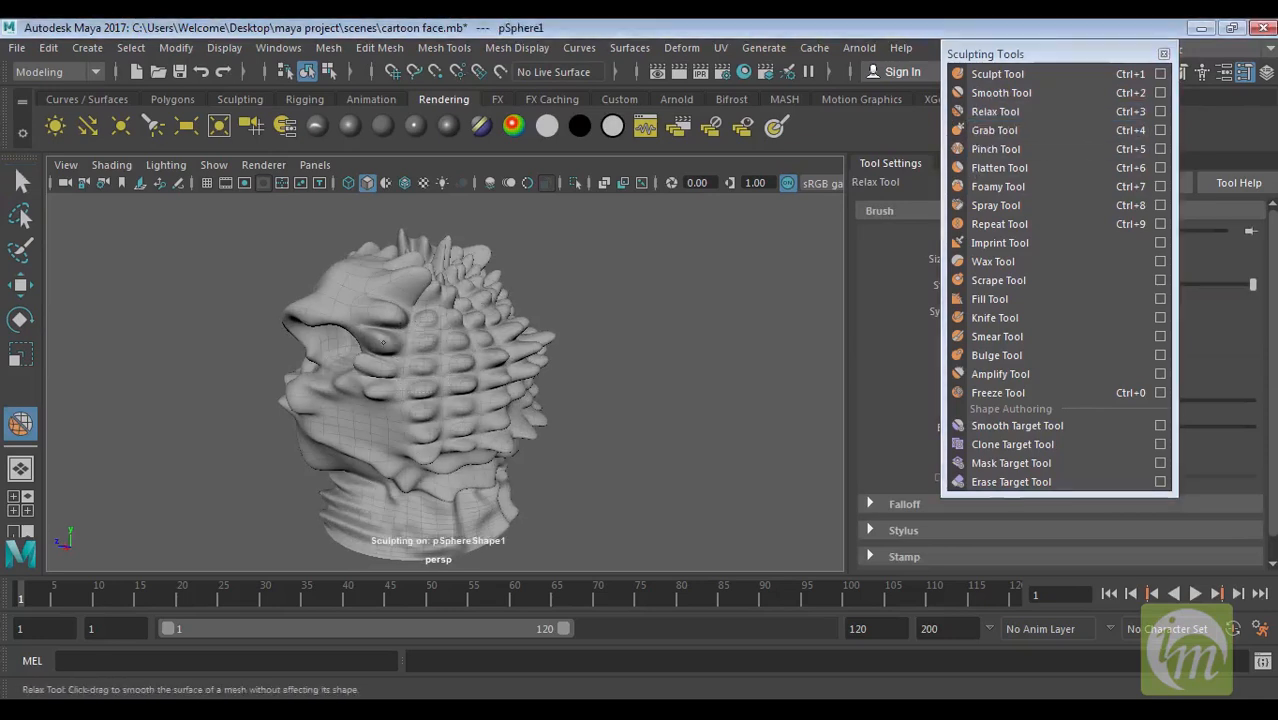
pyautogui.keyDown('alt'); pyautogui.moveTo(419, 300); pyautogui.dragTo(700, 352); pyautogui.keyUp('alt')
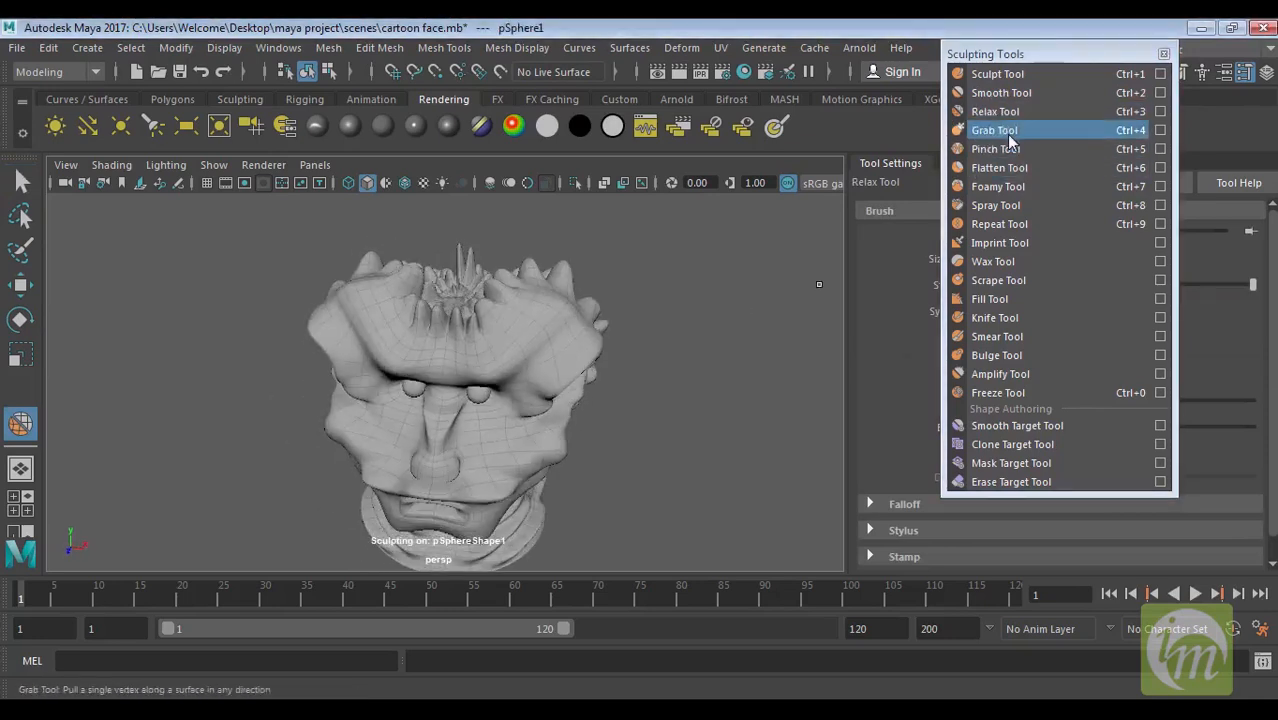
# Step: Reselect the head and reshape the forehead and brow with the Grab Tool at size 0.366
pyautogui.click(1002, 131)
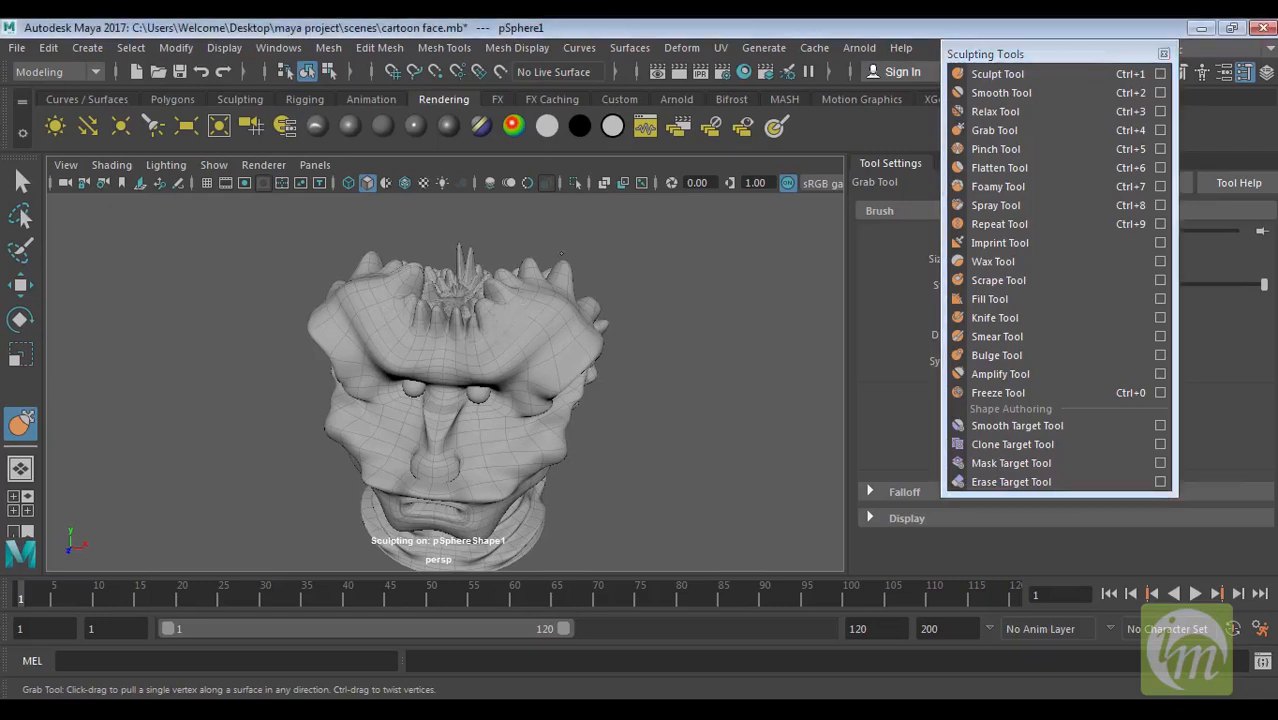
pyautogui.click(22, 181)
pyautogui.click(475, 341)
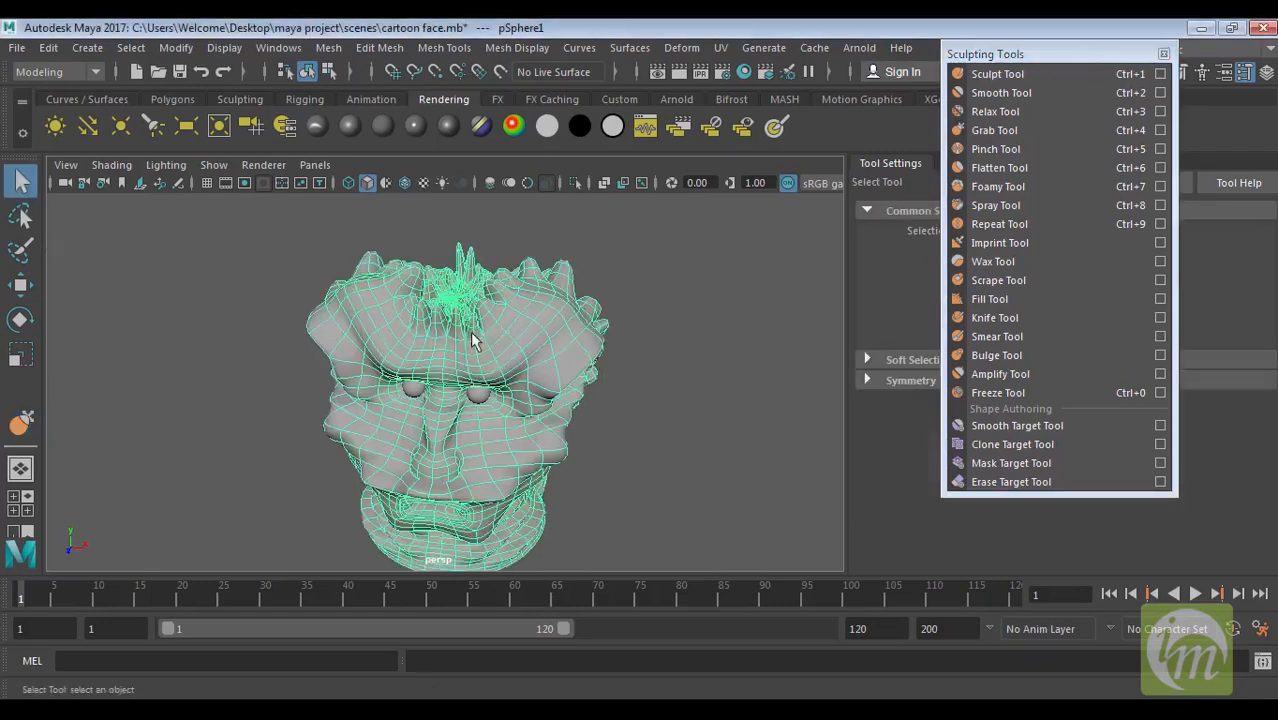
pyautogui.click(1023, 130)
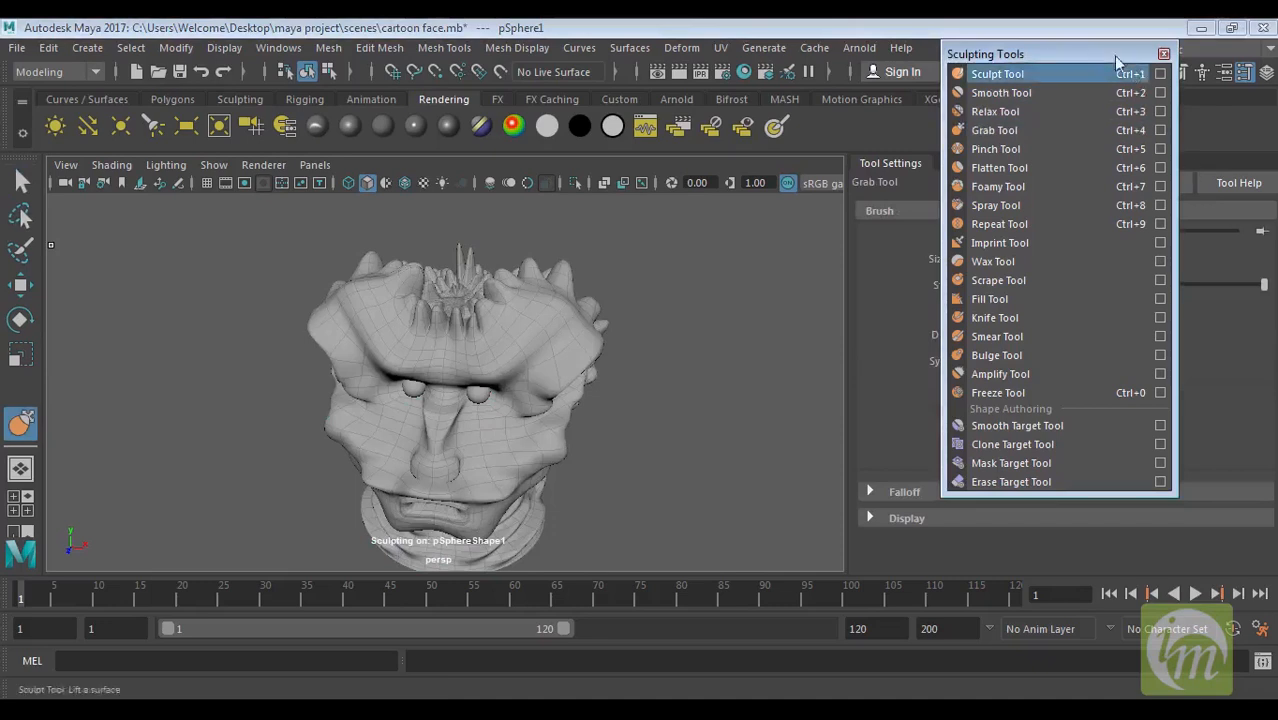
pyautogui.moveTo(1078, 58); pyautogui.dragTo(800, 37)
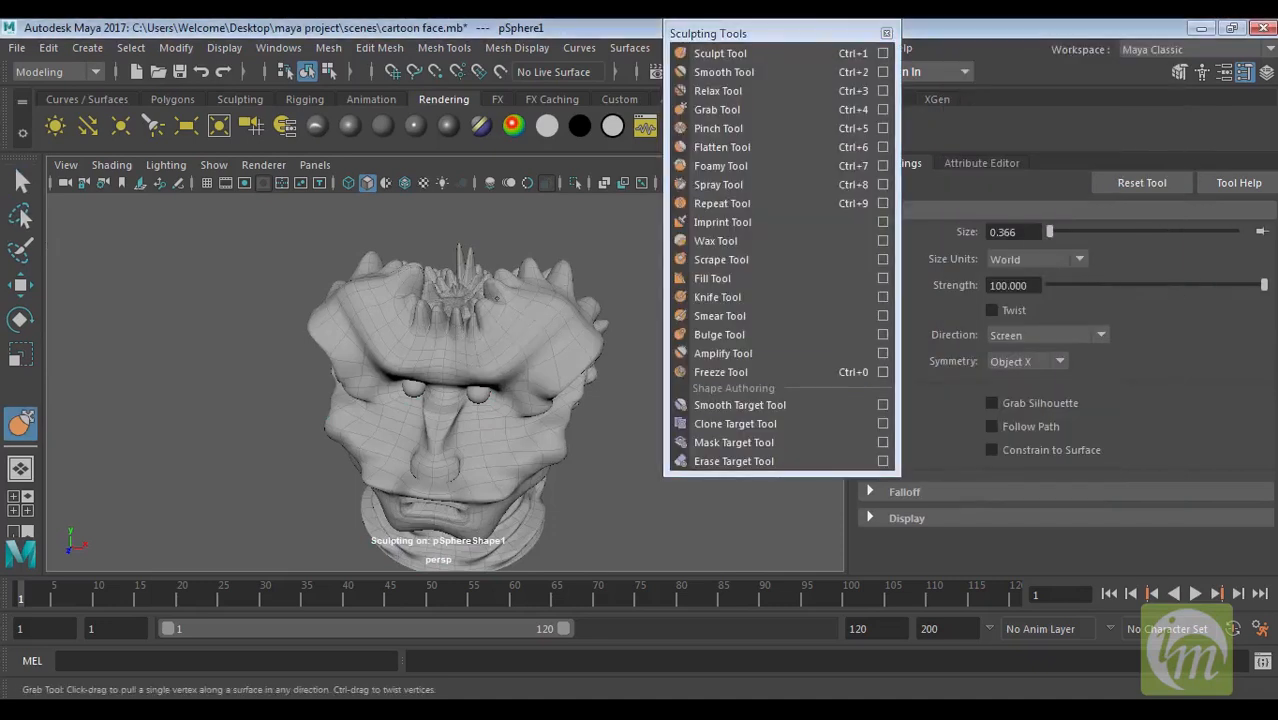
pyautogui.keyDown('alt'); pyautogui.moveTo(541, 360); pyautogui.dragTo(470, 365); pyautogui.keyUp('alt')
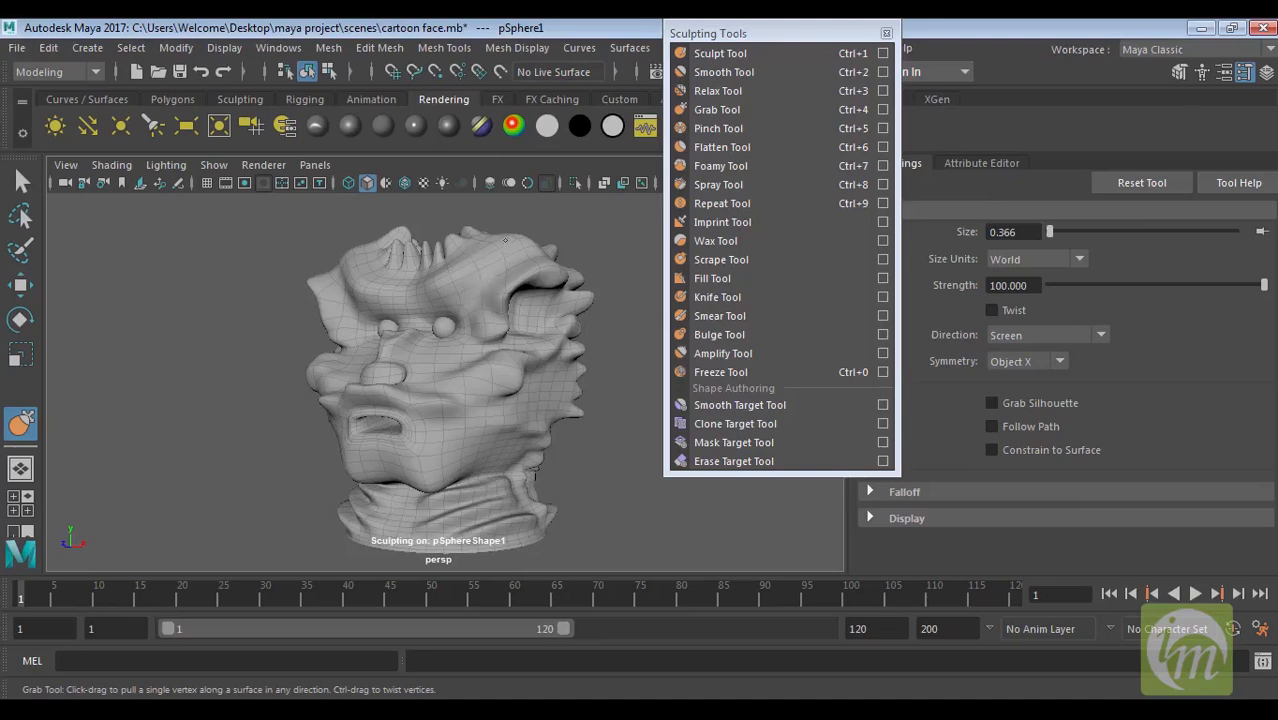
pyautogui.moveTo(486, 271)
pyautogui.keyDown('alt'); pyautogui.mouseDown()
pyautogui.moveTo(538, 252)
pyautogui.moveTo(454, 270)
pyautogui.mouseUp(); pyautogui.keyUp('alt')
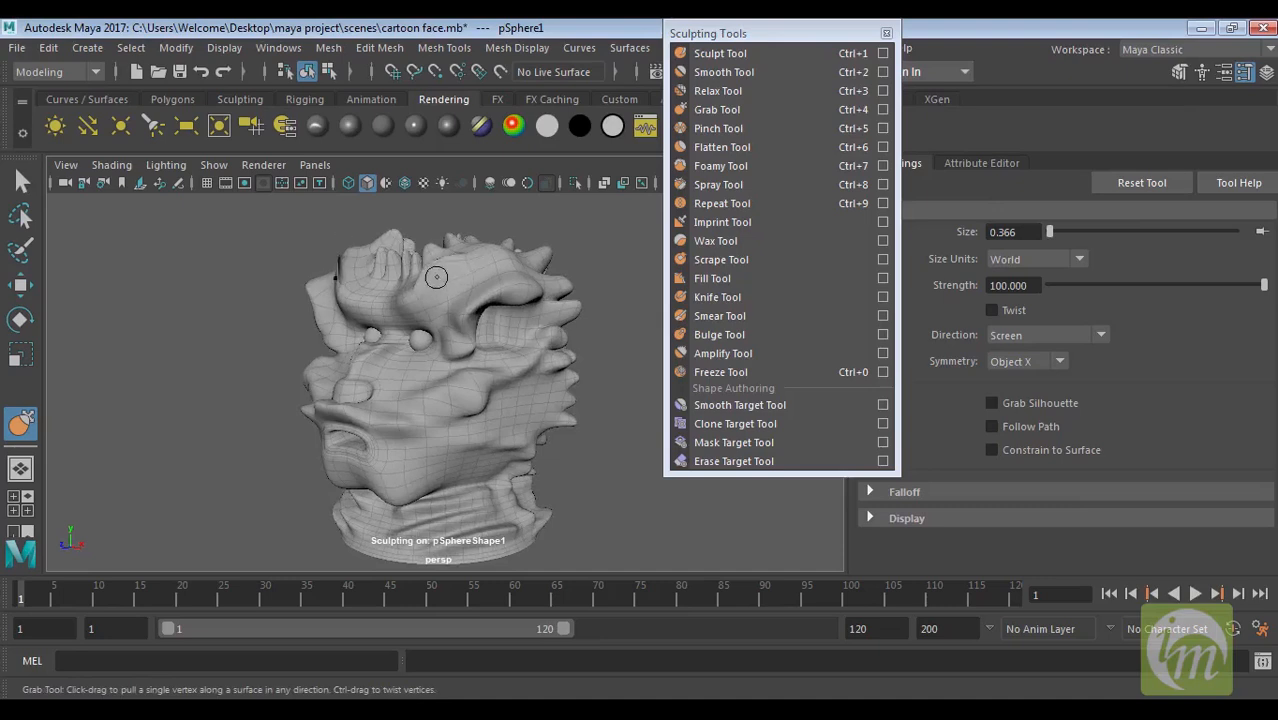
pyautogui.moveTo(441, 275)
pyautogui.keyDown('alt'); pyautogui.mouseDown()
pyautogui.moveTo(570, 313)
pyautogui.moveTo(530, 310)
pyautogui.moveTo(525, 326)
pyautogui.mouseUp(); pyautogui.keyUp('alt')
# Step: Relax the forehead above the brows with the Relax Tool and enlarge the brush to 1.493
pyautogui.click(718, 91)
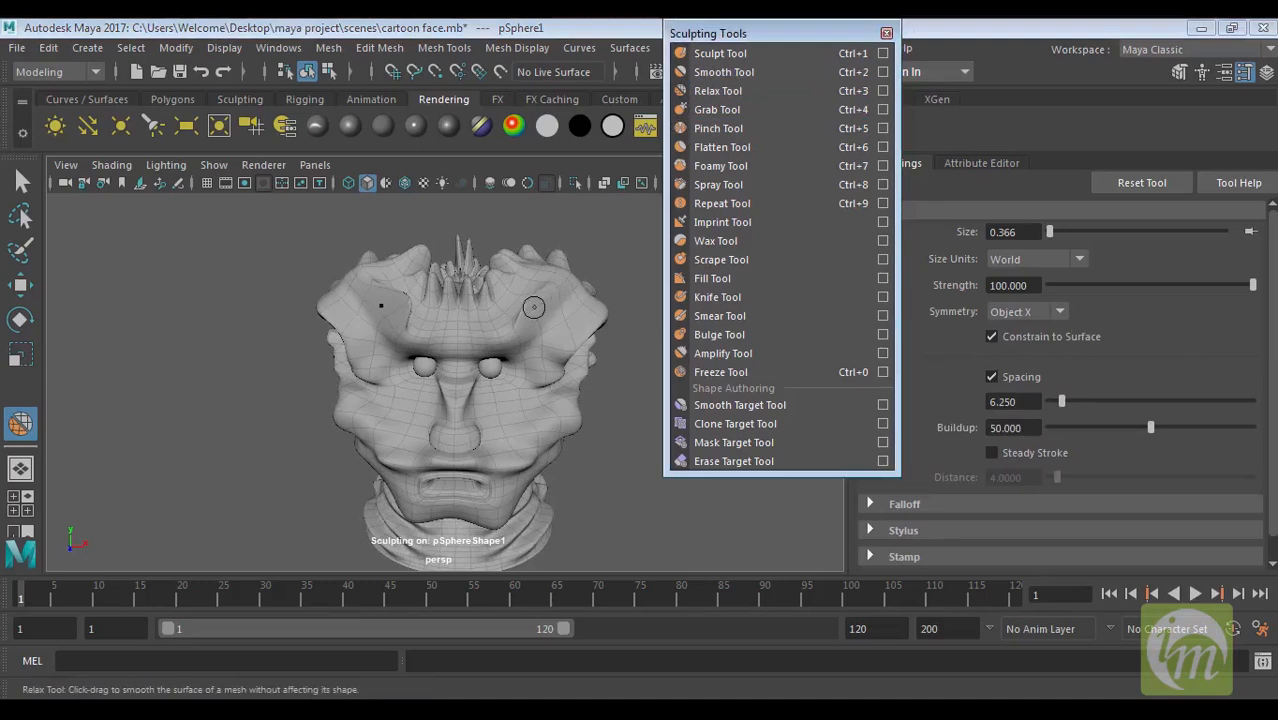
pyautogui.moveTo(528, 312)
pyautogui.keyDown('alt'); pyautogui.mouseDown()
pyautogui.moveTo(541, 287)
pyautogui.moveTo(547, 299)
pyautogui.moveTo(378, 303)
pyautogui.moveTo(329, 262)
pyautogui.moveTo(339, 290)
pyautogui.moveTo(398, 288)
pyautogui.mouseUp(); pyautogui.keyUp('alt')
pyautogui.press('b')
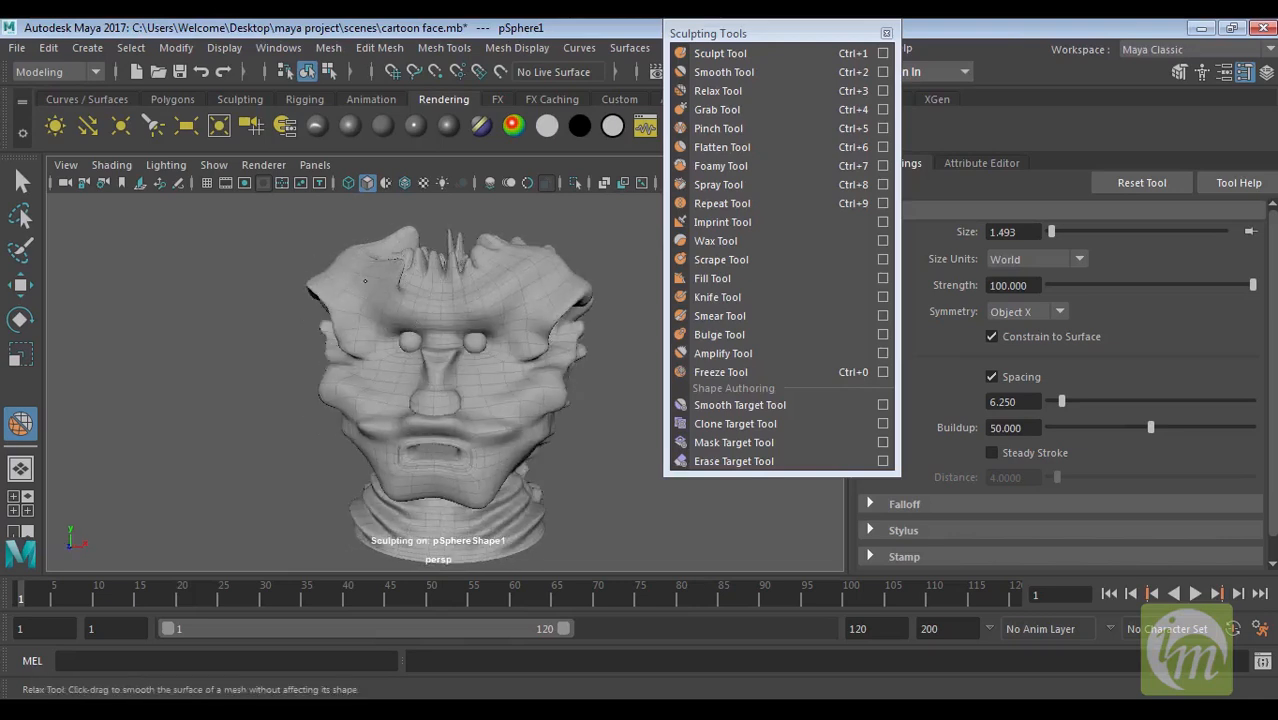
# Step: Smooth the forehead, brow and cheek areas with the Smooth Tool at size 1.493 and inspect the head
pyautogui.click(724, 72)
pyautogui.keyDown('alt'); pyautogui.moveTo(405, 272); pyautogui.dragTo(305, 245); pyautogui.keyUp('alt')
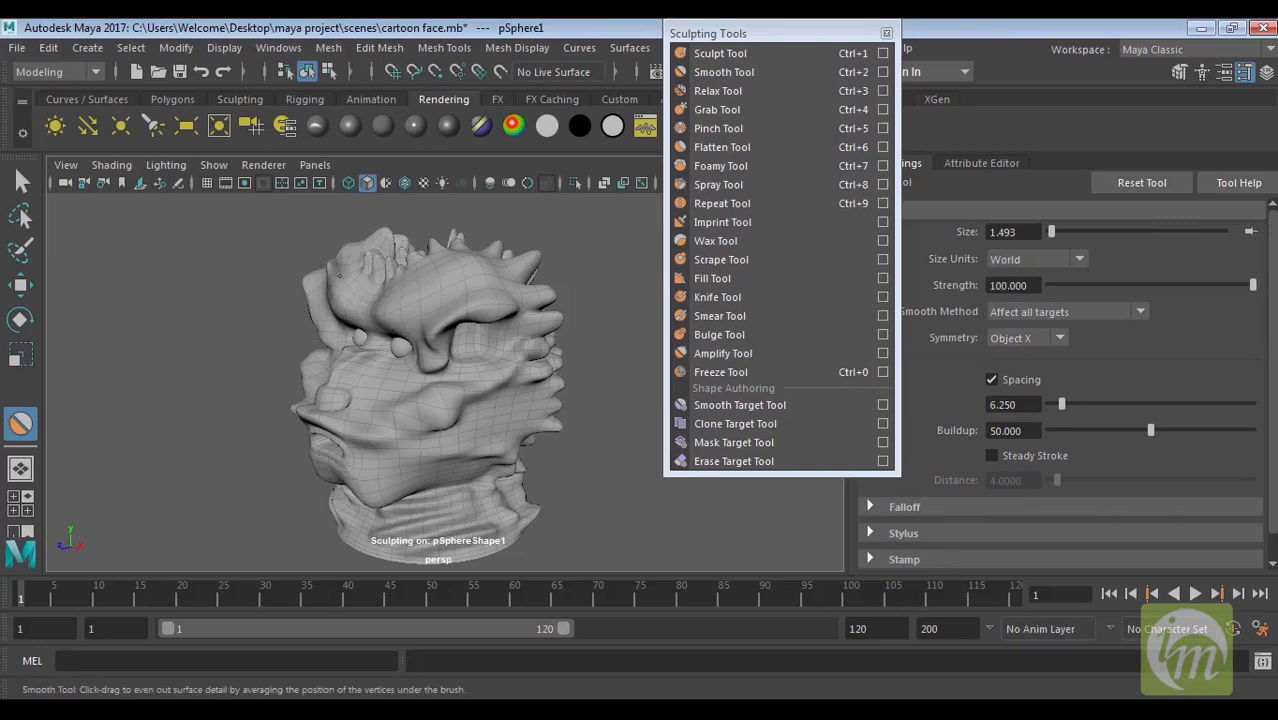
pyautogui.moveTo(361, 278)
pyautogui.keyDown('alt'); pyautogui.mouseDown()
pyautogui.moveTo(499, 285)
pyautogui.moveTo(556, 371)
pyautogui.moveTo(585, 379)
pyautogui.moveTo(508, 378)
pyautogui.moveTo(490, 350)
pyautogui.mouseUp(); pyautogui.keyUp('alt')
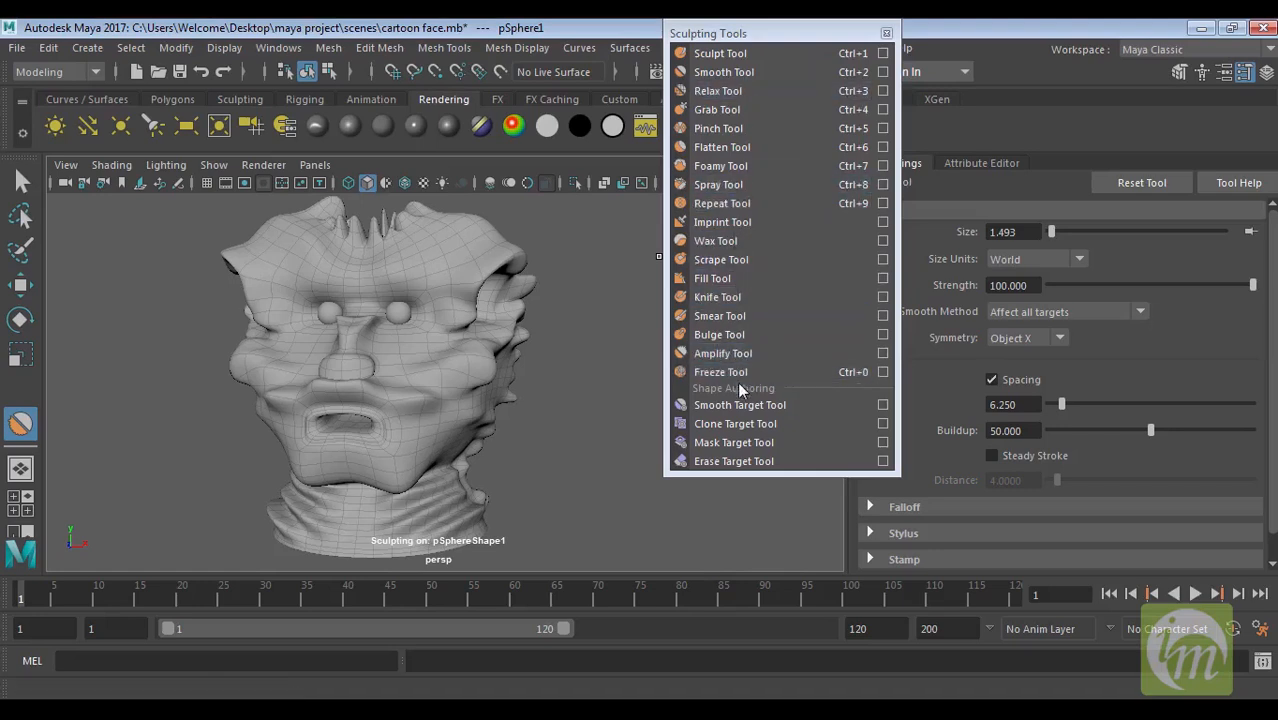
pyautogui.keyDown('alt'); pyautogui.moveTo(466, 390); pyautogui.dragTo(390, 397); pyautogui.keyUp('alt')
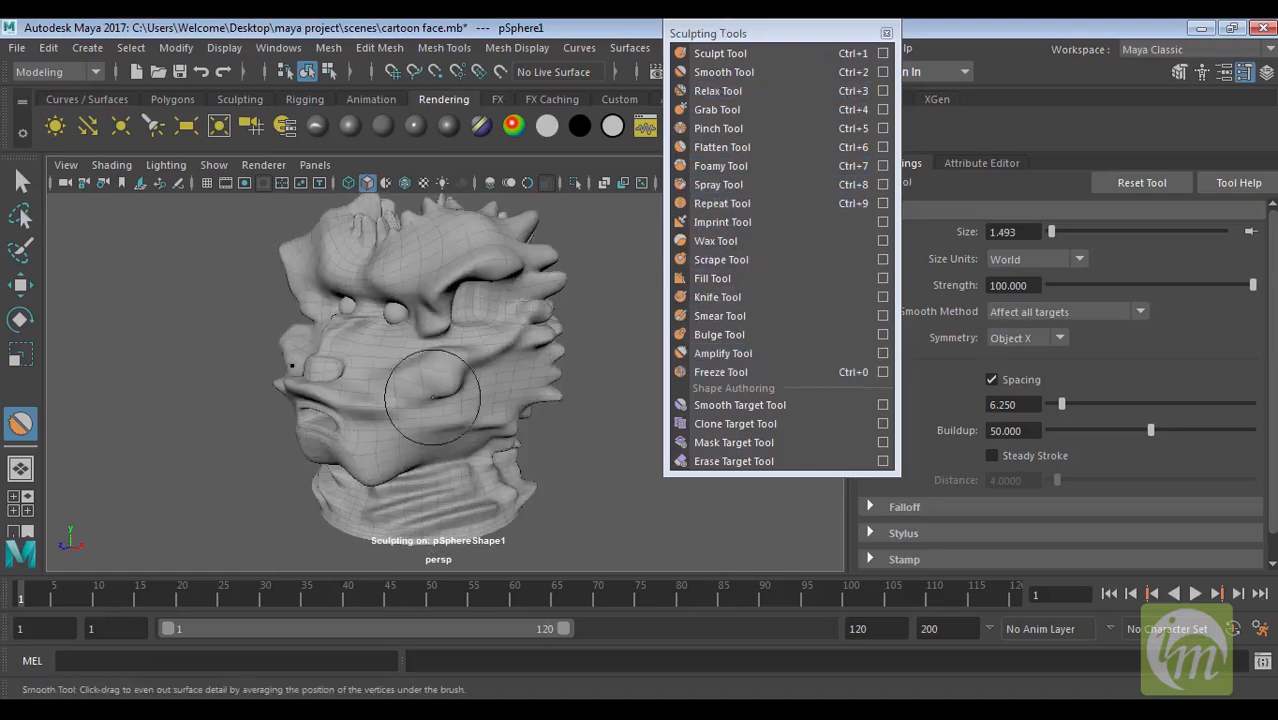
pyautogui.keyDown('alt'); pyautogui.moveTo(485, 413); pyautogui.dragTo(513, 408); pyautogui.keyUp('alt')
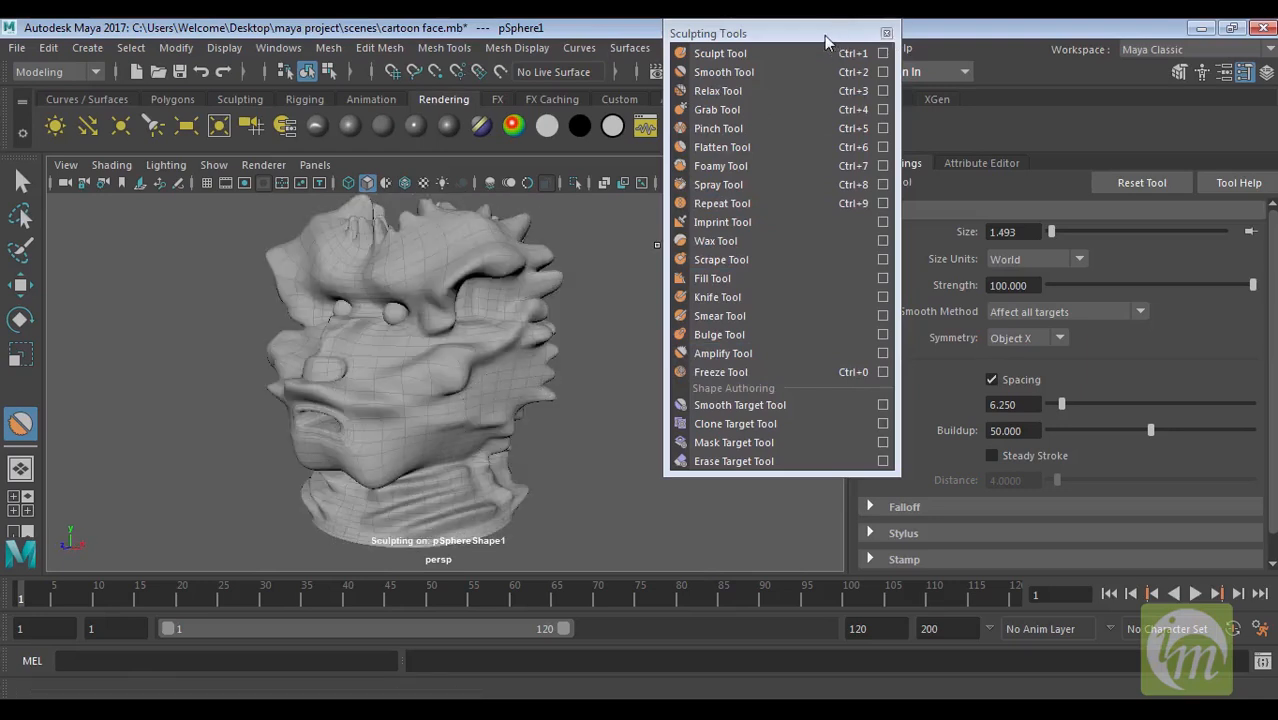
pyautogui.moveTo(825, 36); pyautogui.dragTo(981, 58)
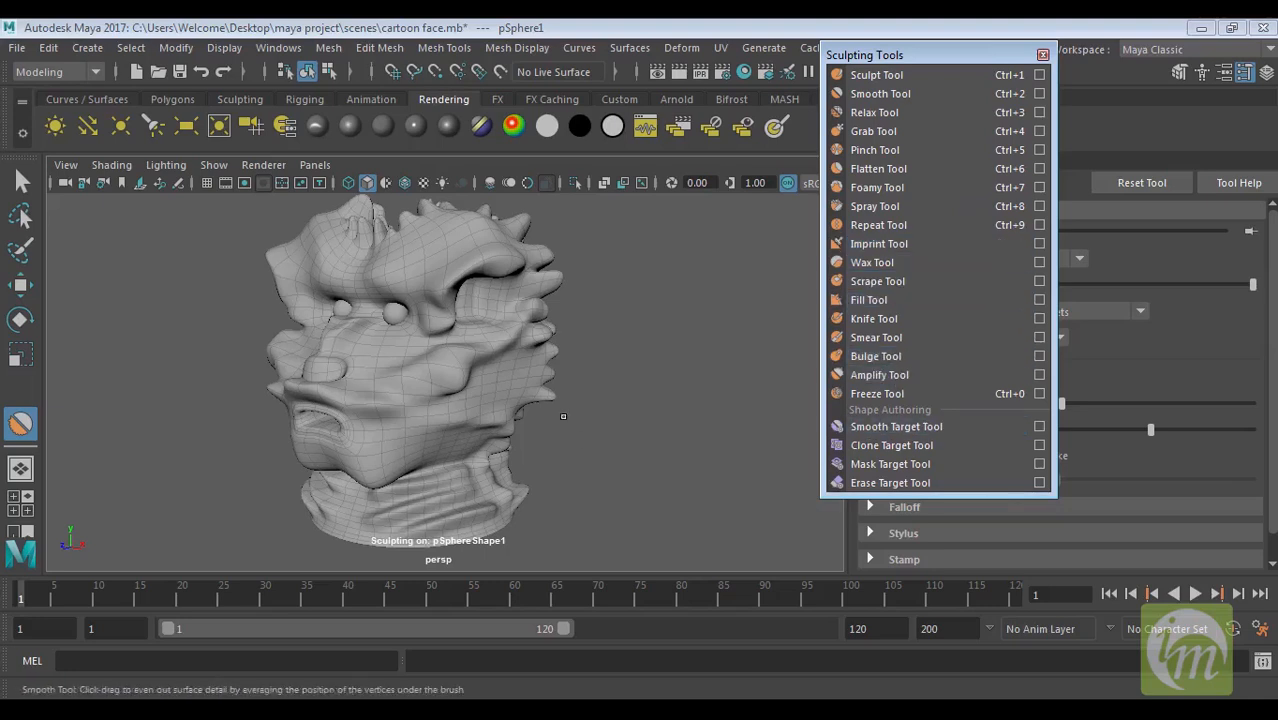
pyautogui.keyDown('alt'); pyautogui.moveTo(570, 418); pyautogui.dragTo(623, 407); pyautogui.keyUp('alt')
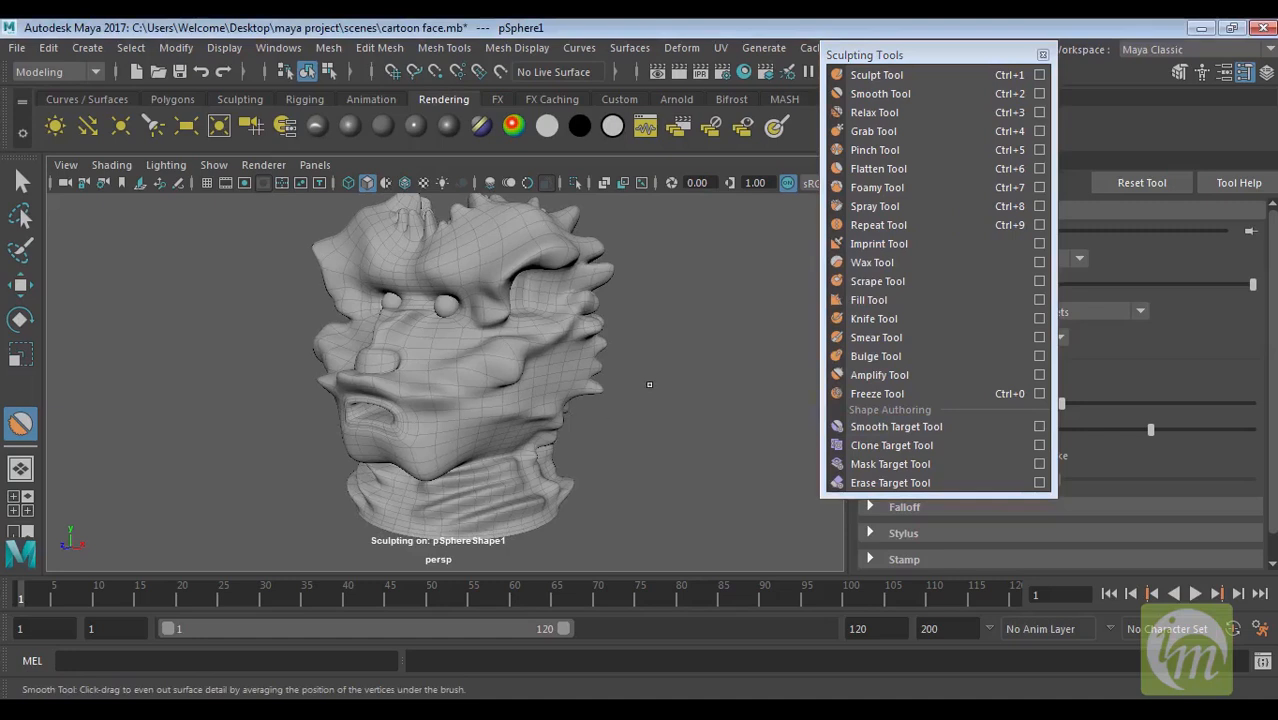
pyautogui.moveTo(600, 395)
pyautogui.keyDown('alt'); pyautogui.mouseDown()
pyautogui.moveTo(669, 388)
pyautogui.moveTo(670, 422)
pyautogui.moveTo(629, 422)
pyautogui.mouseUp(); pyautogui.keyUp('alt')
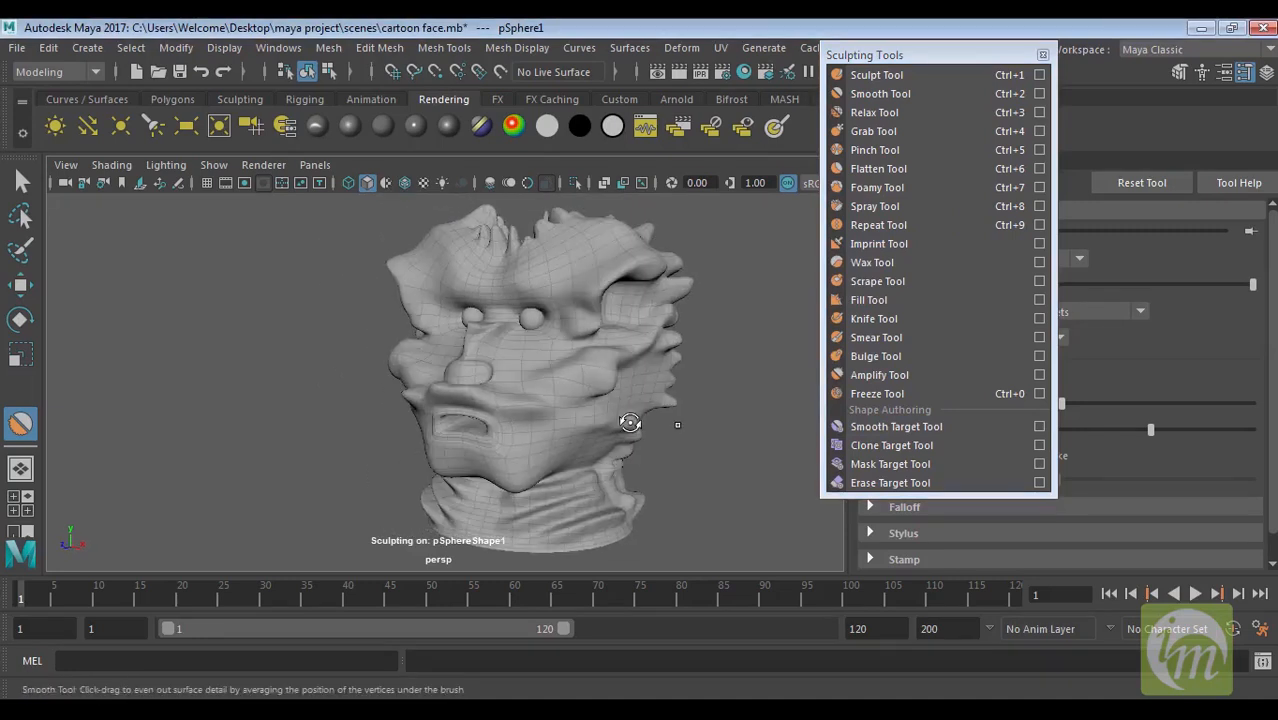